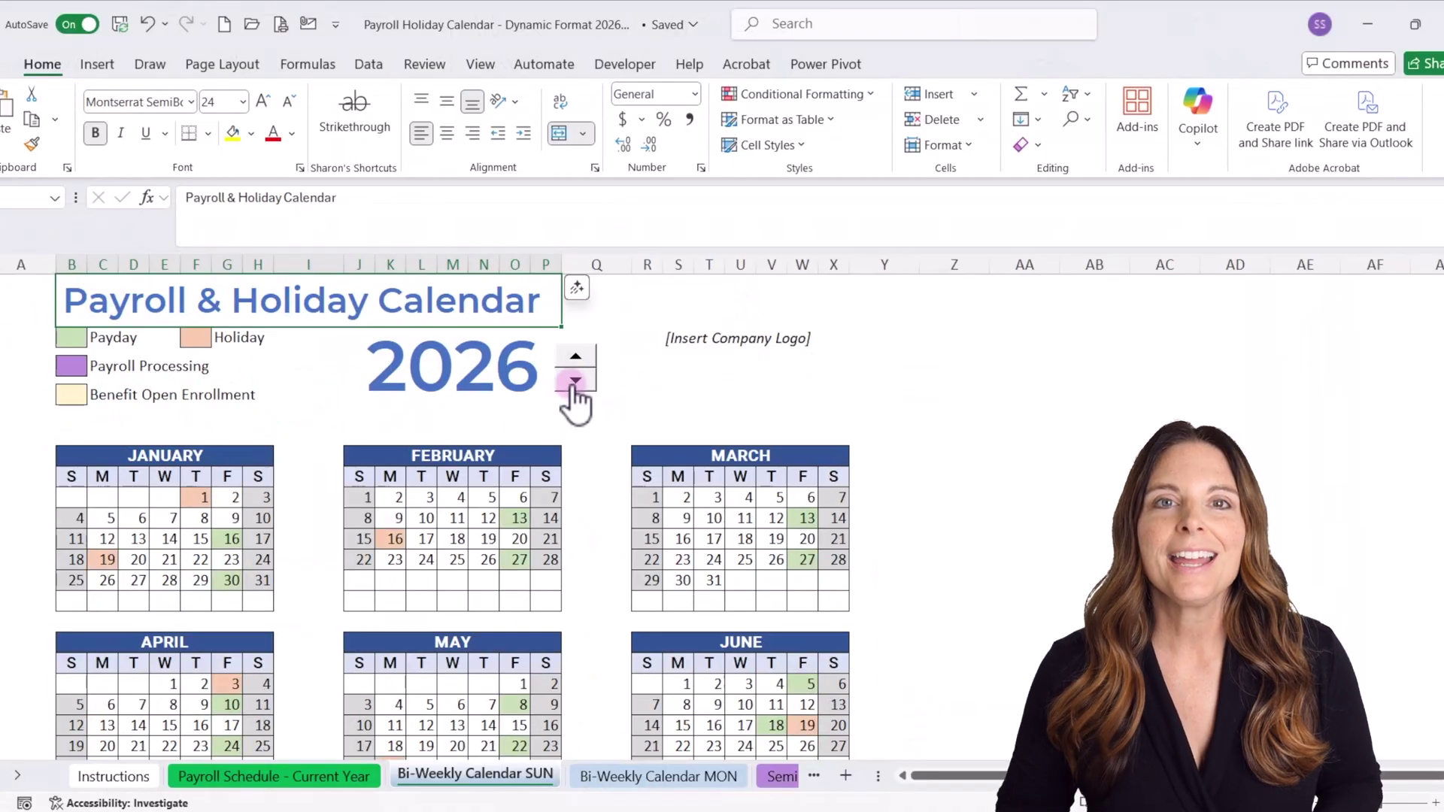
Step the spin button's year from 2026 to 2027, overshooting to 2028 and back.
click(576, 381)
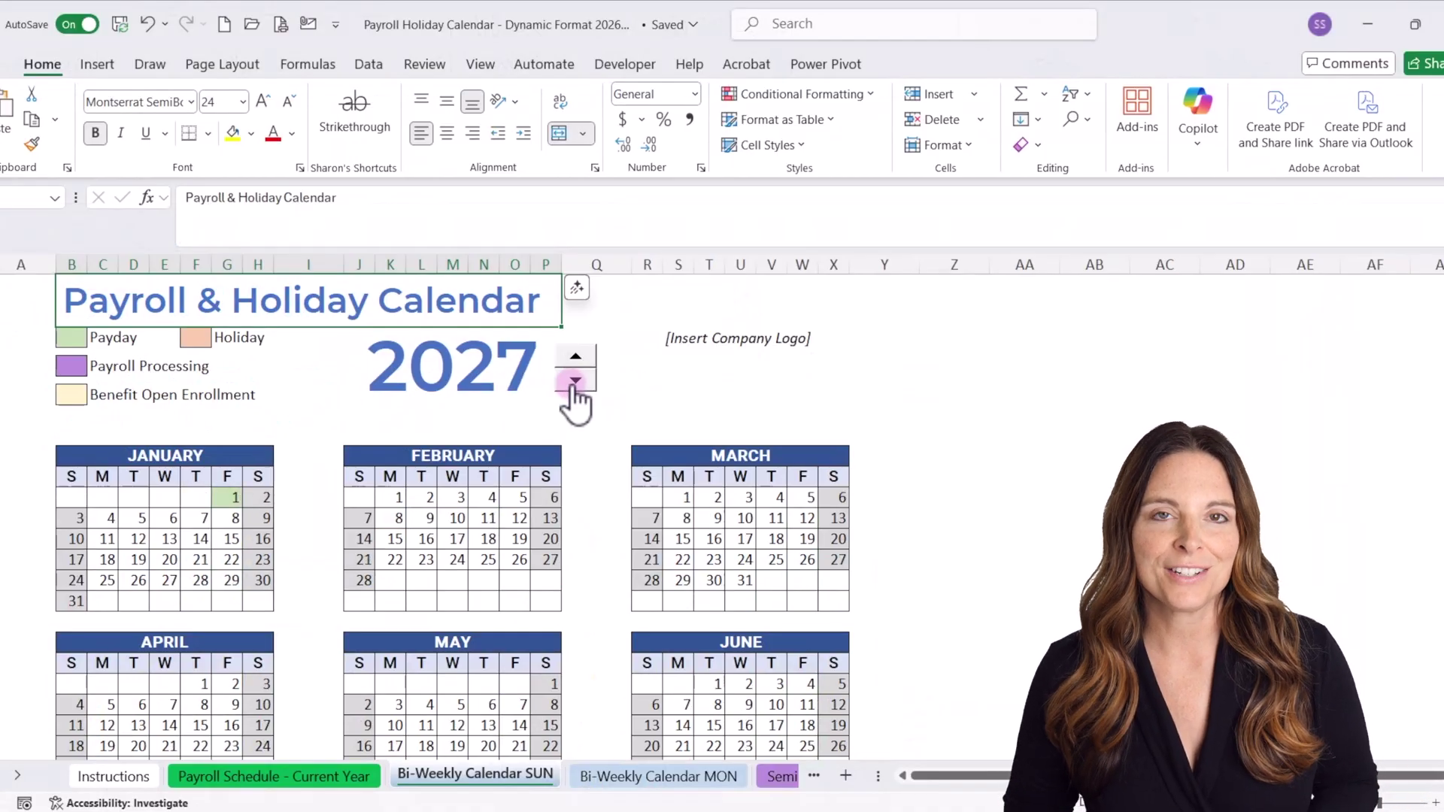
click(576, 381)
click(576, 381)
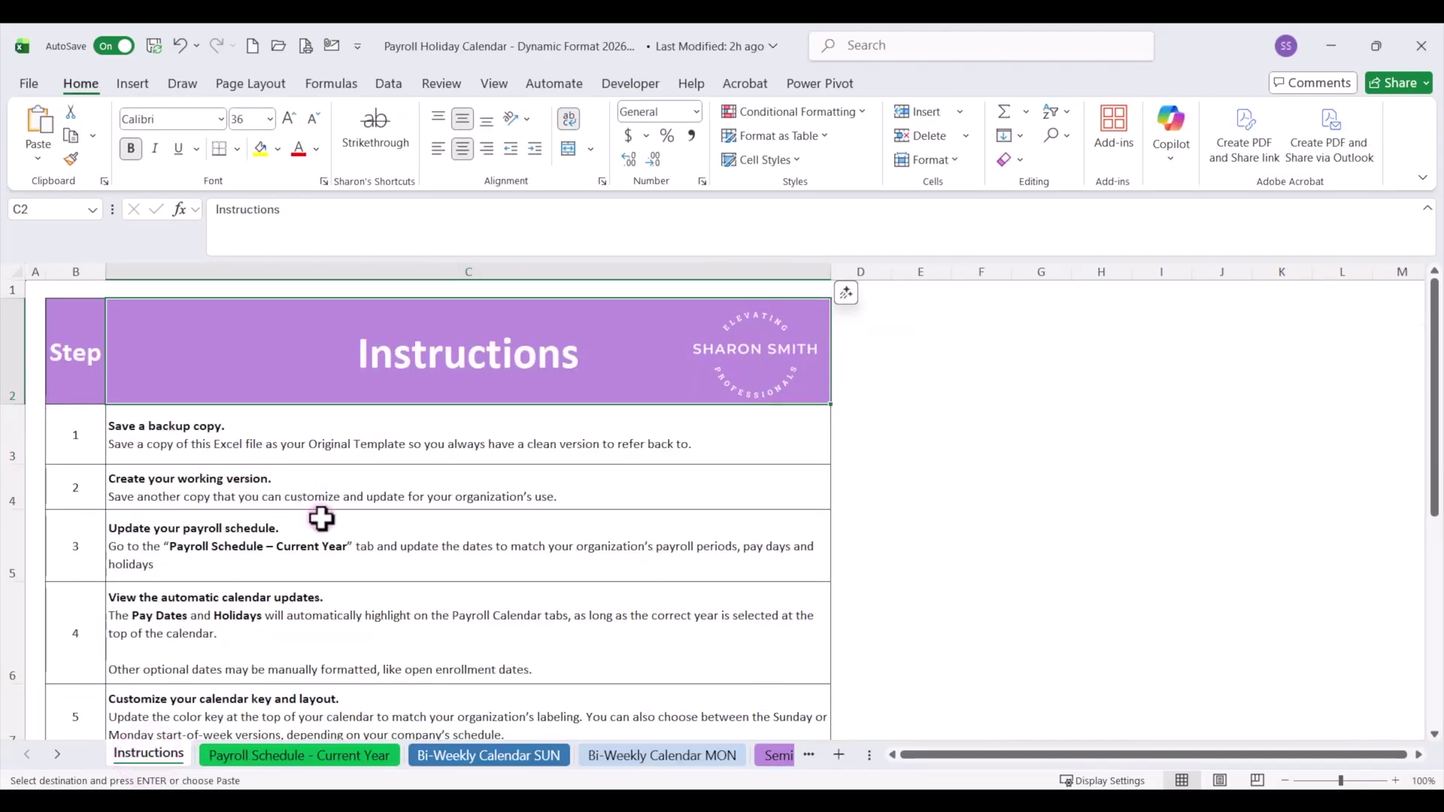
Scroll through the calendar, then switch to the Payroll Schedule sheet.
scroll(321, 518, down, 3)
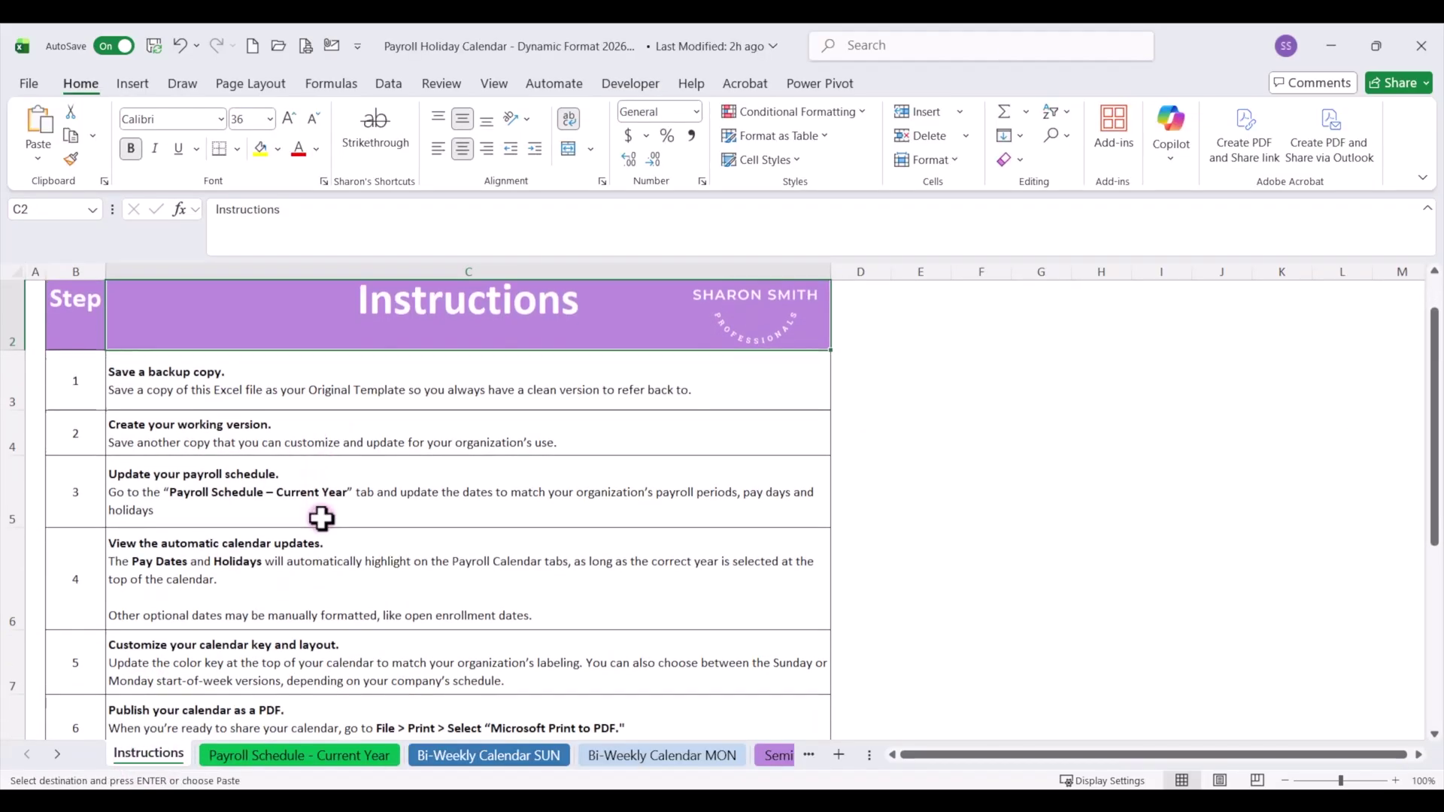
scroll(321, 519, down, 1)
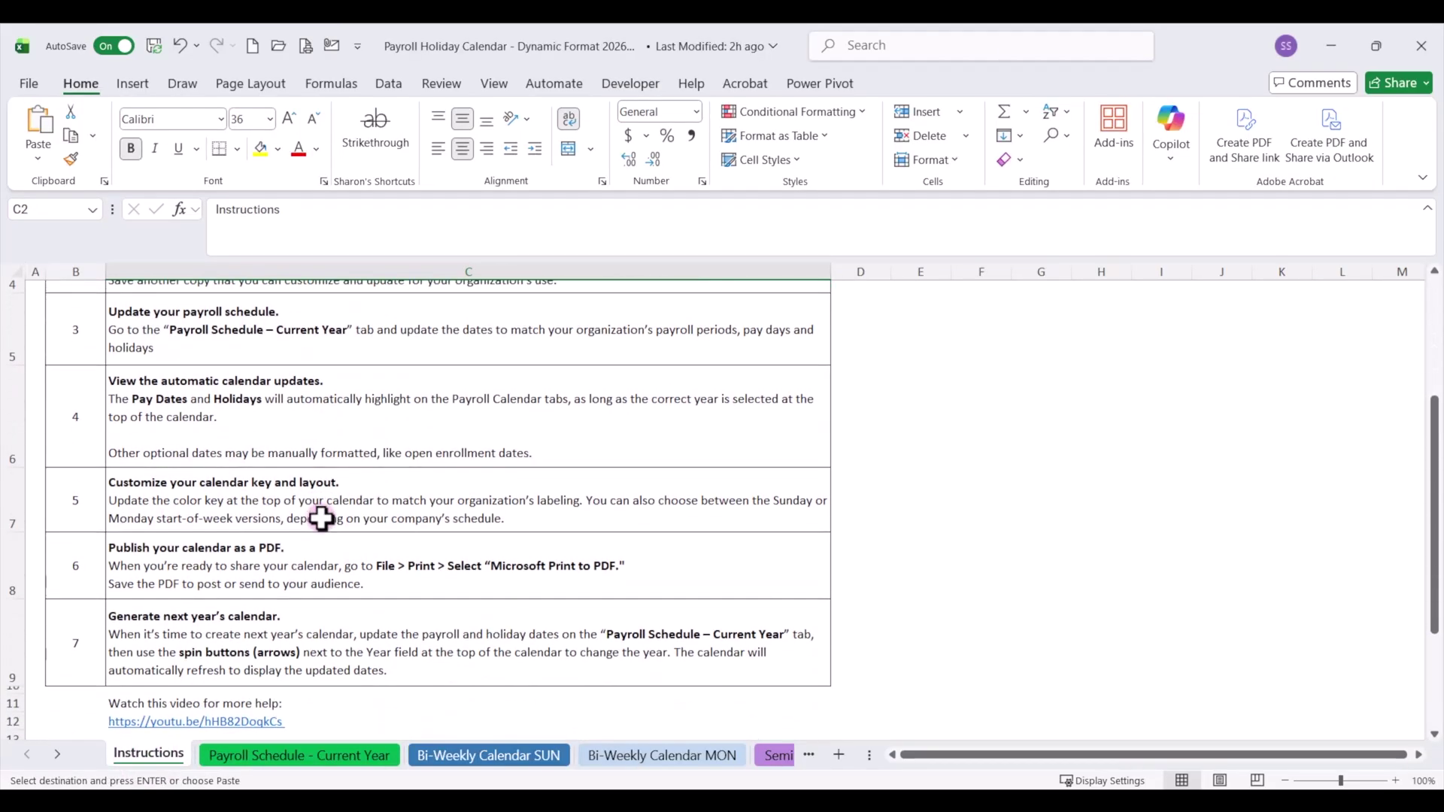
scroll(319, 518, up, 4)
click(291, 755)
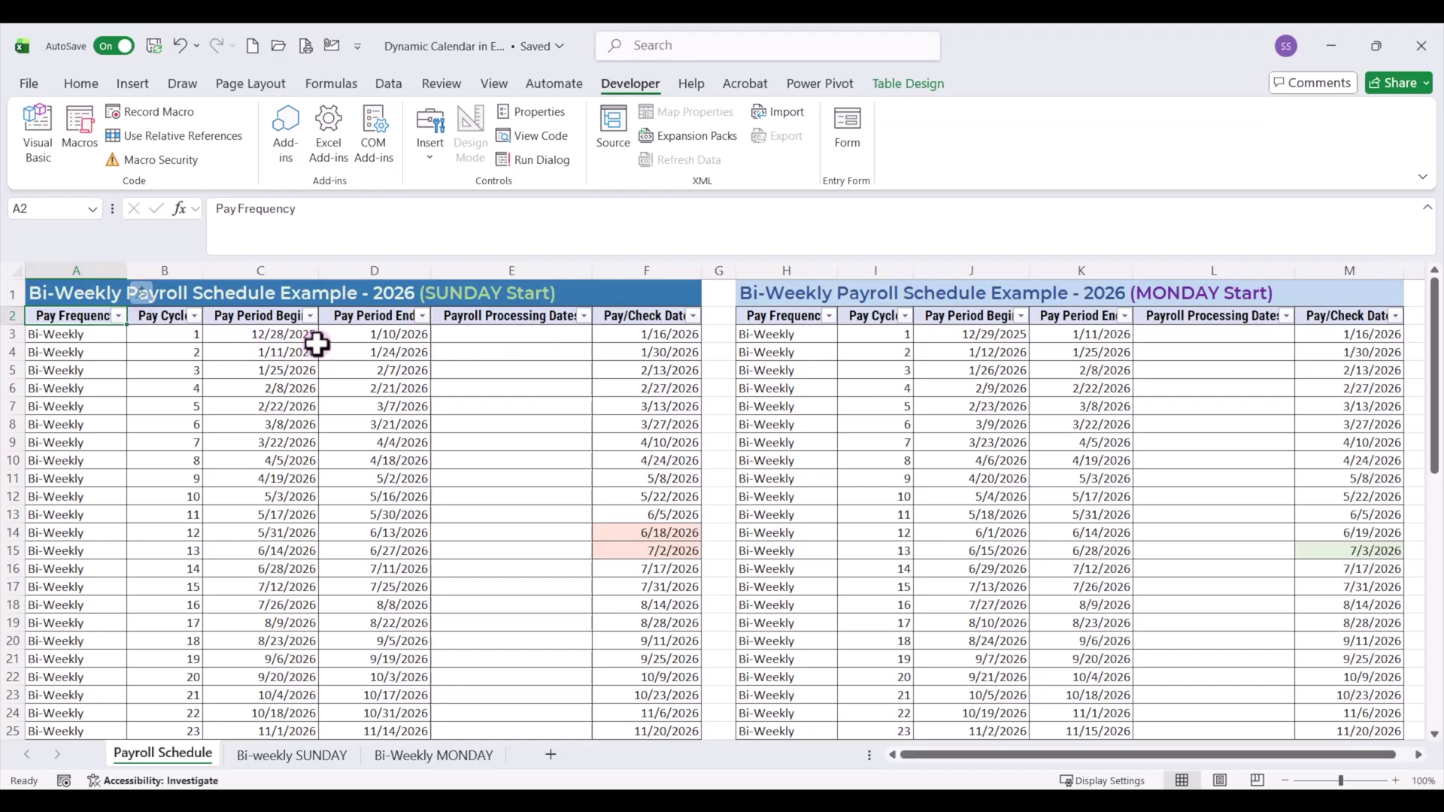
Review the pay dates starting at F3, then switch to the Bi-weekly SUNDAY sheet.
click(630, 336)
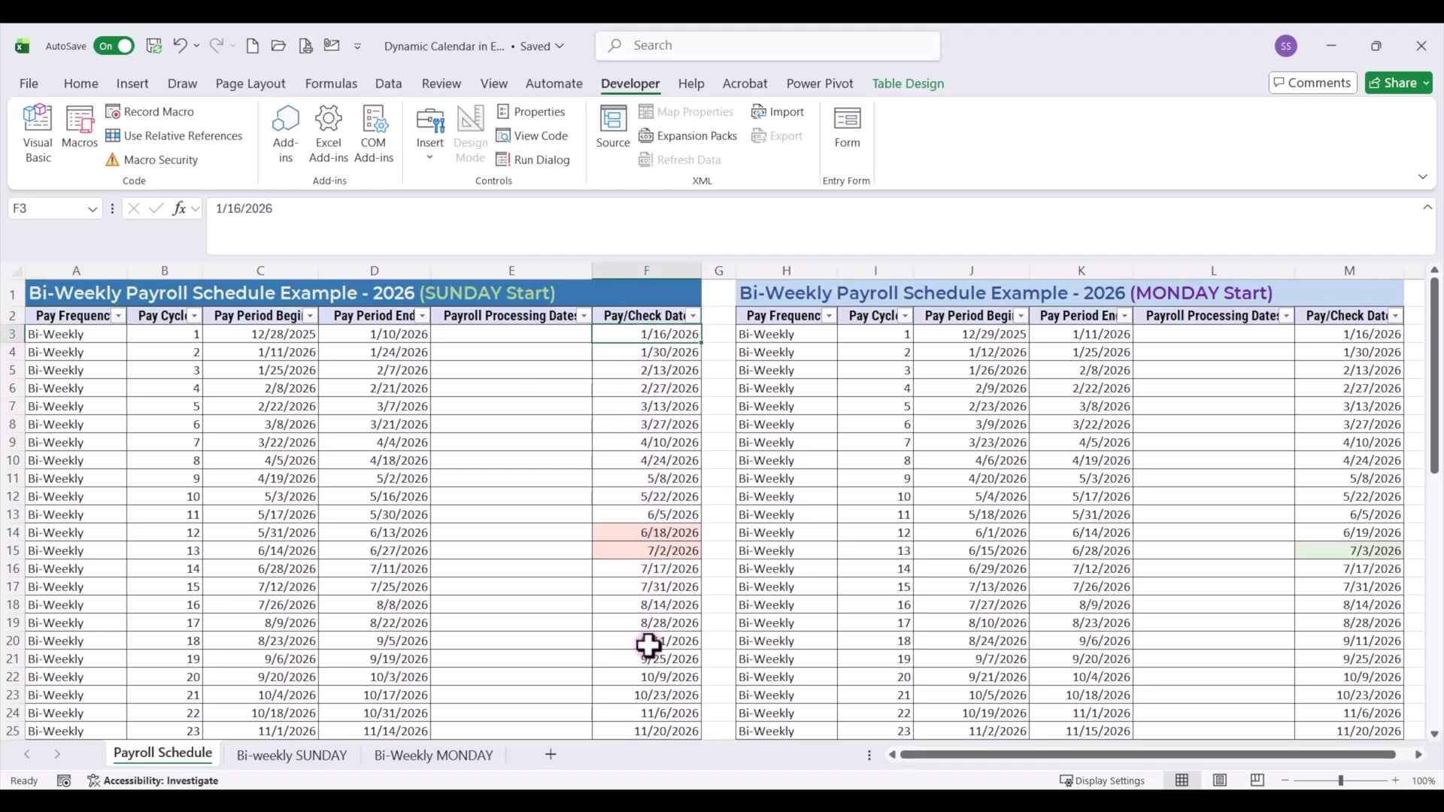
scroll(648, 645, down, 2)
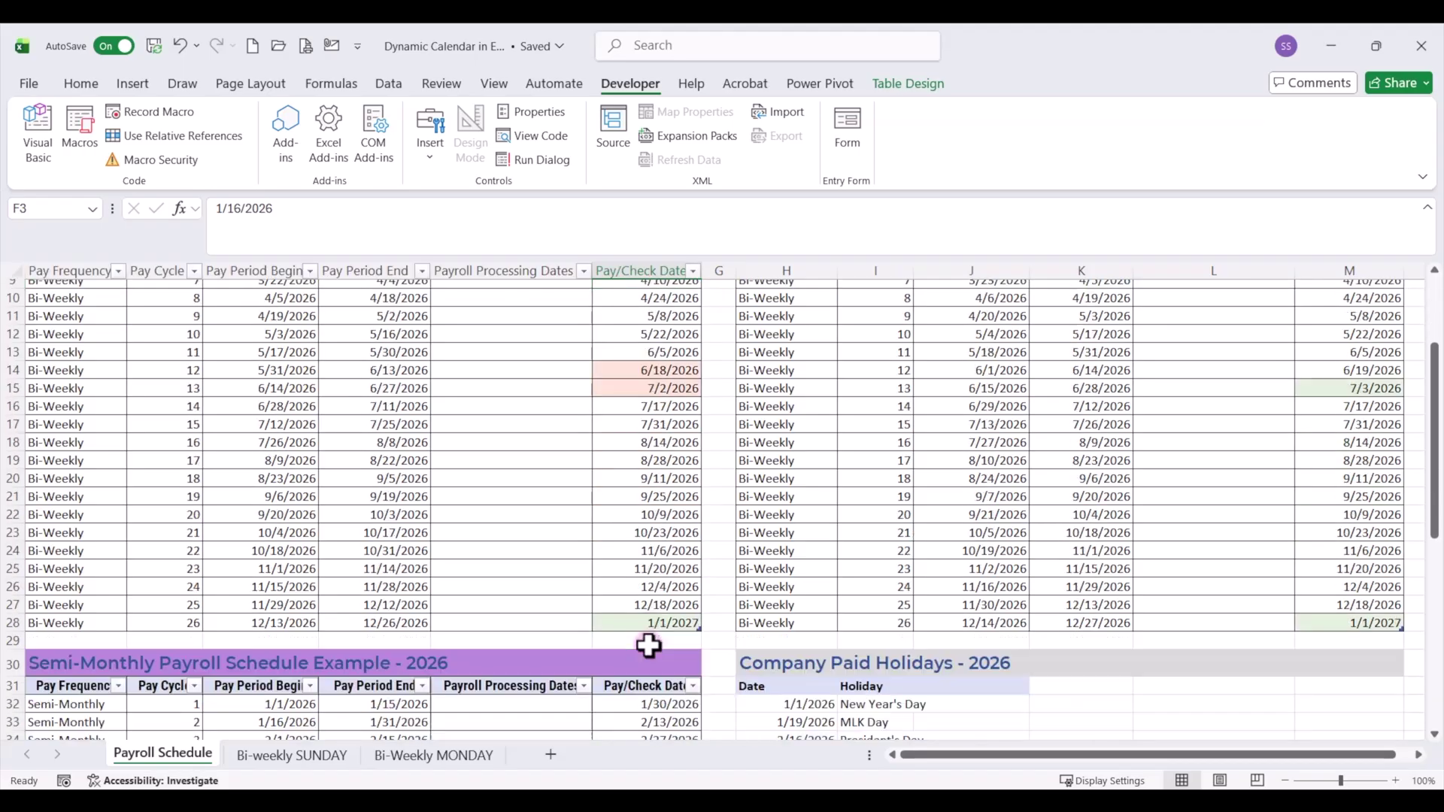
scroll(649, 646, down, 5)
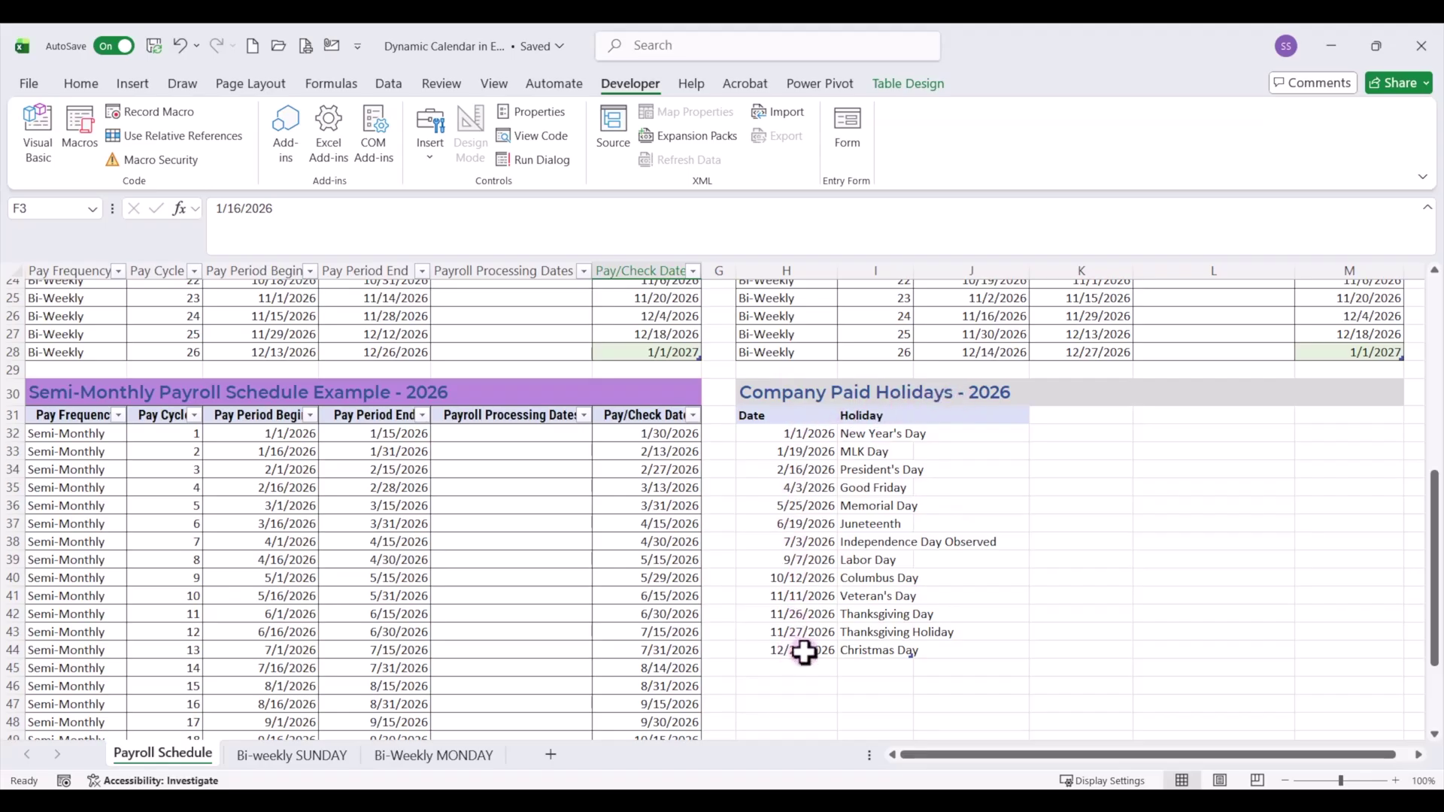
scroll(696, 525, up, 8)
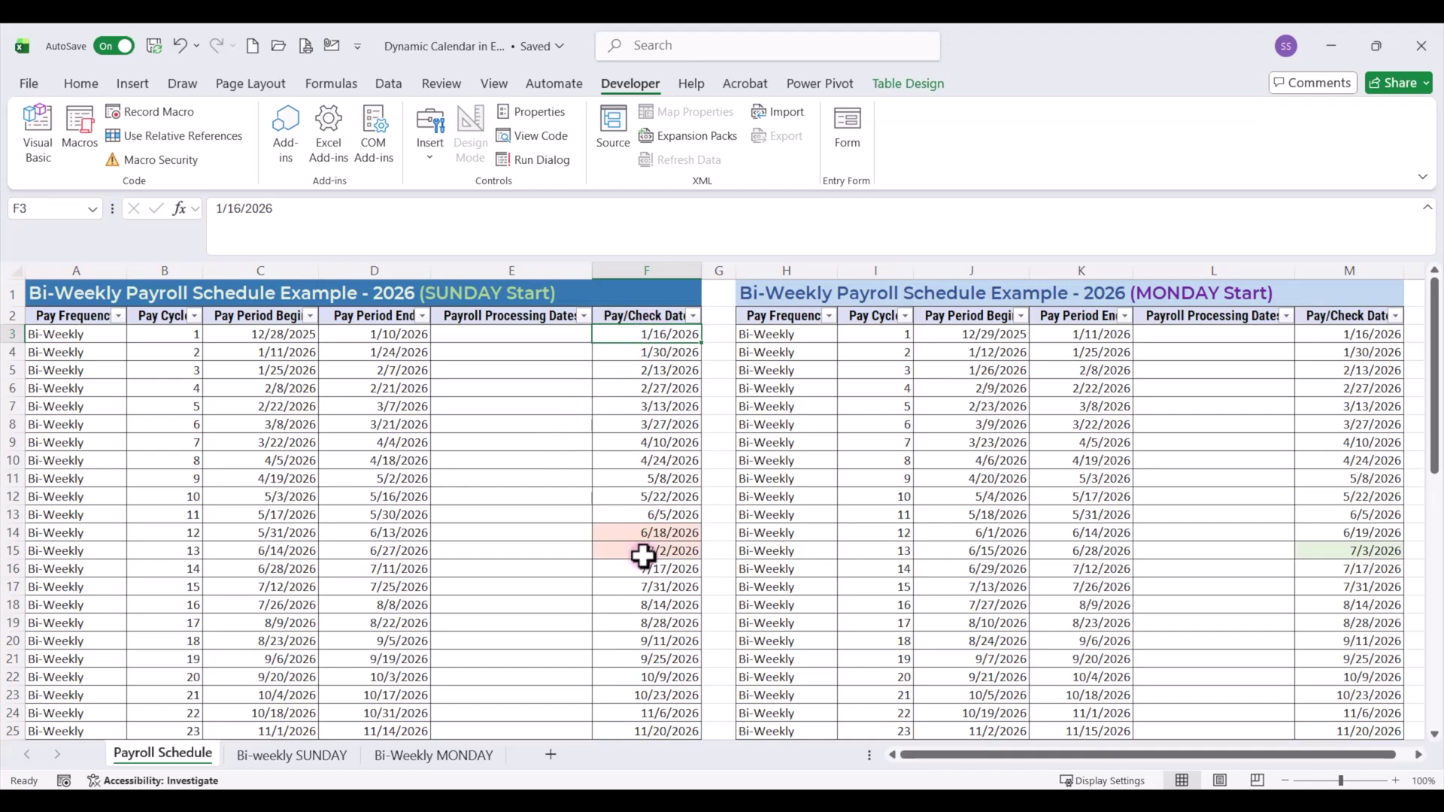
click(295, 756)
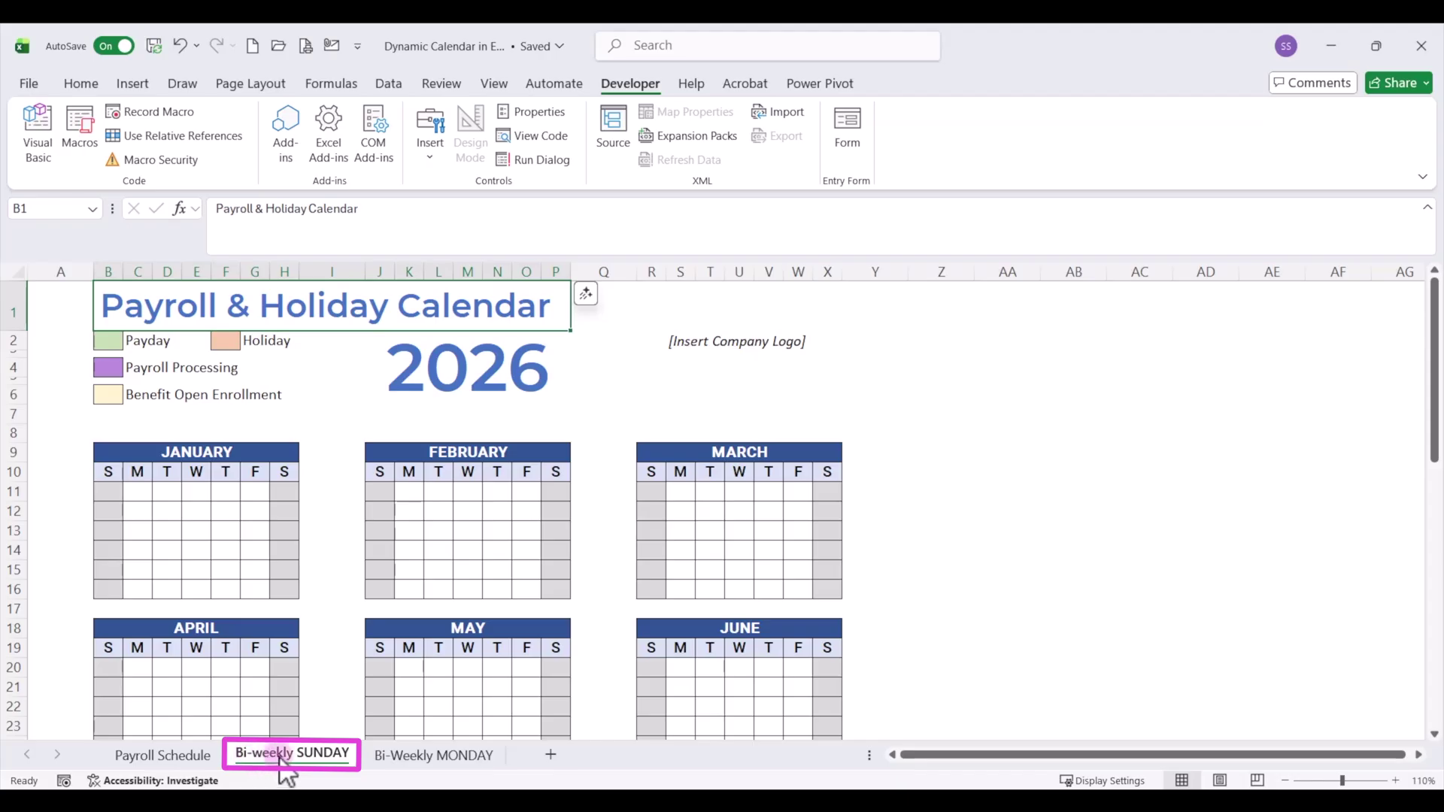
click(325, 754)
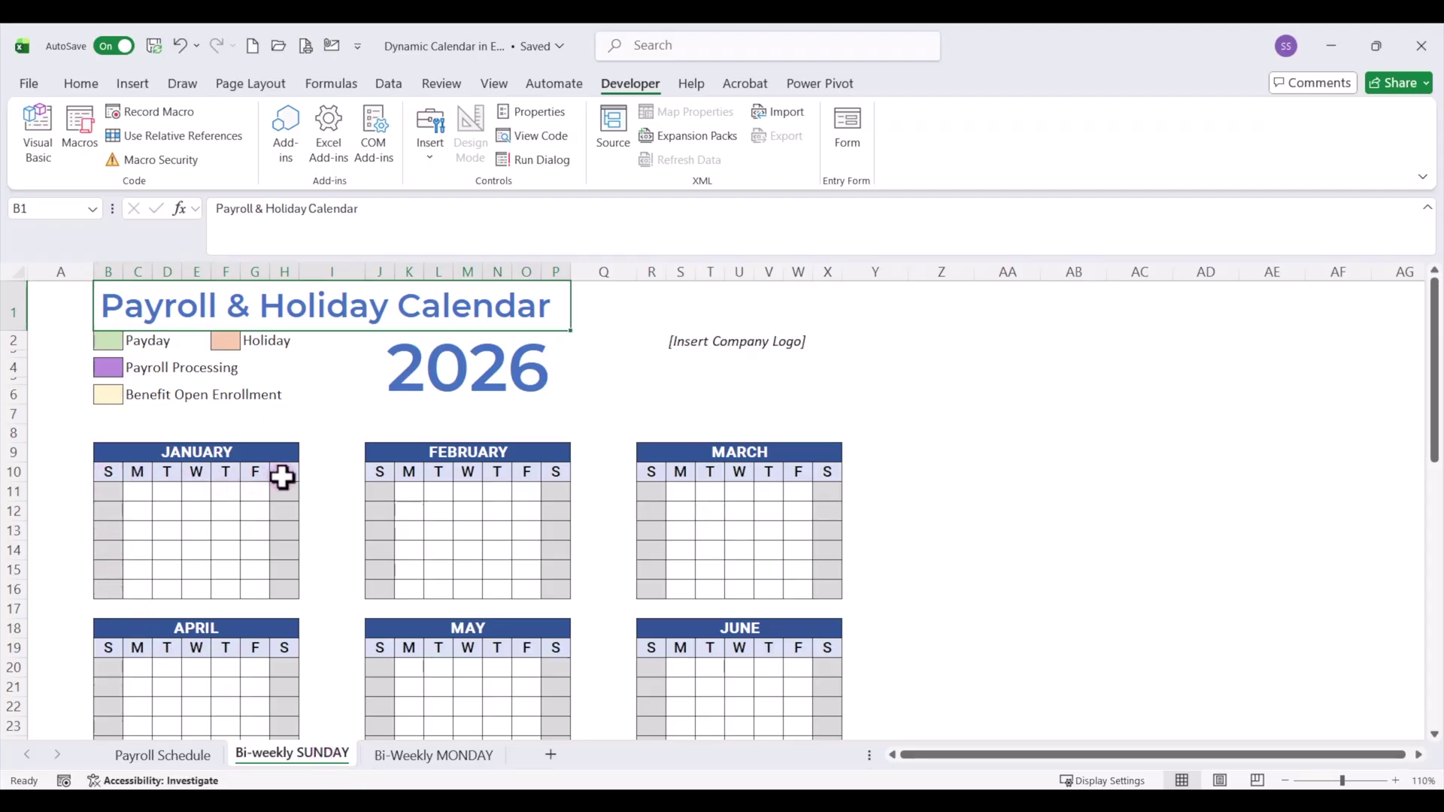
click(265, 453)
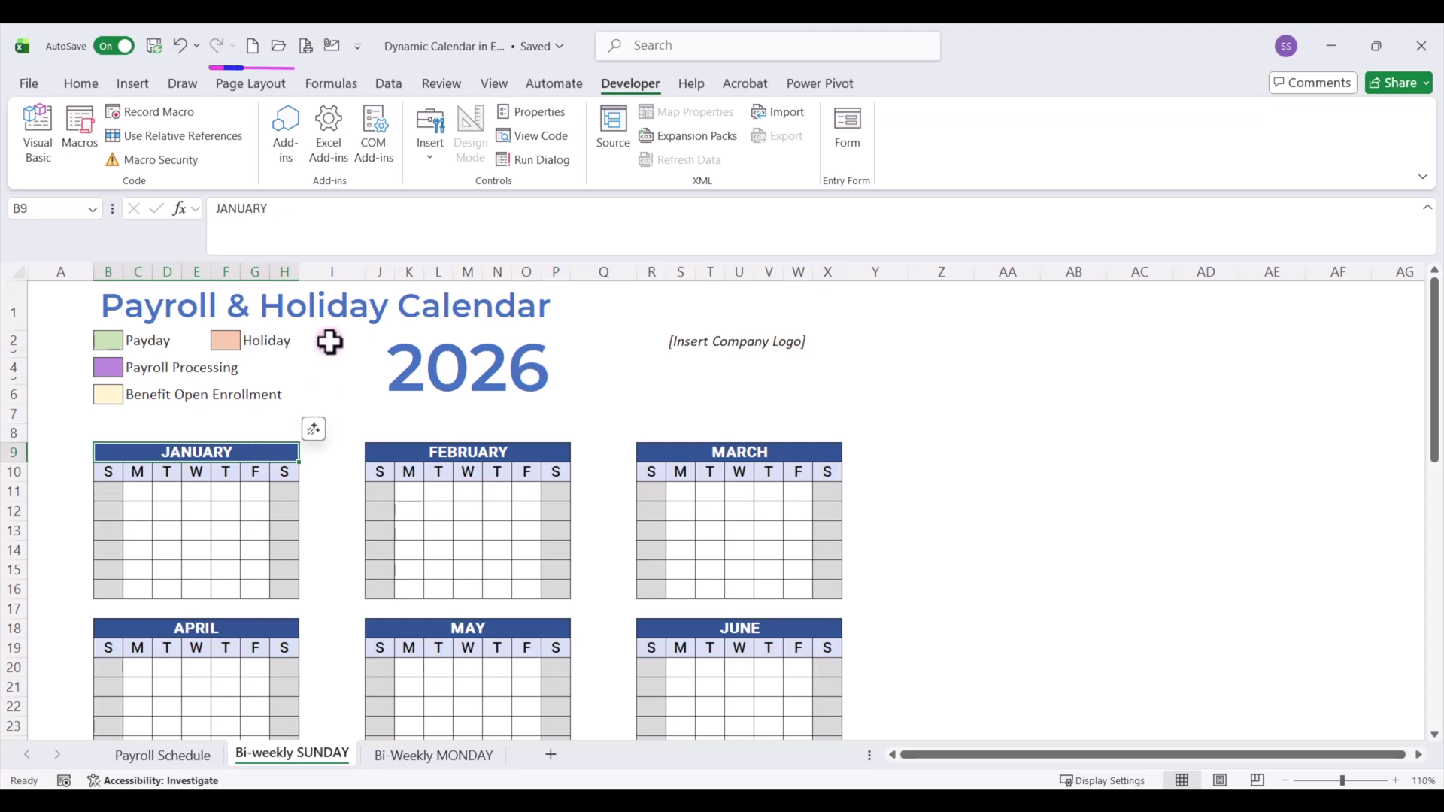
Scale the sheet to fit 1 page wide by 1 tall in Page Setup, and check Print Preview.
click(263, 87)
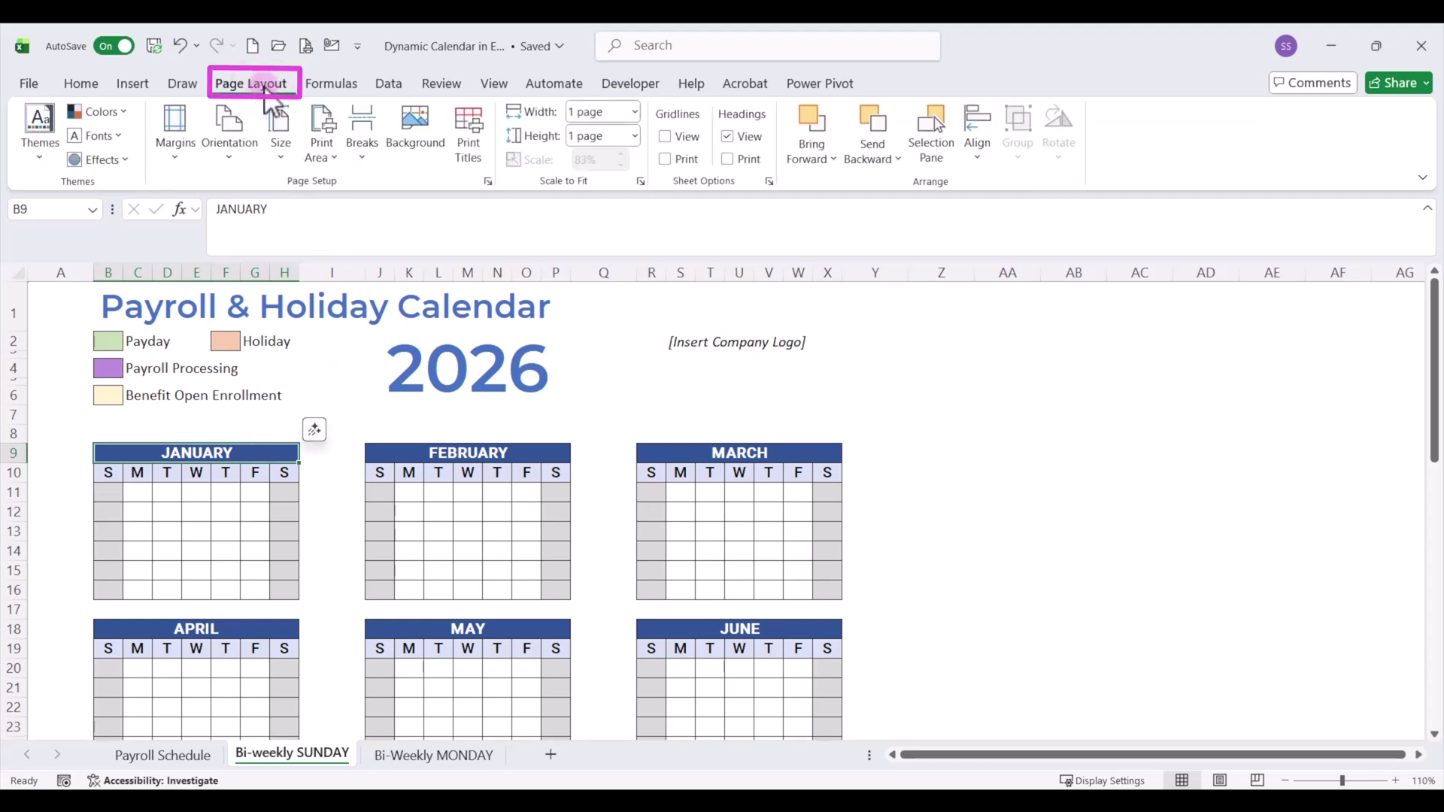
click(176, 147)
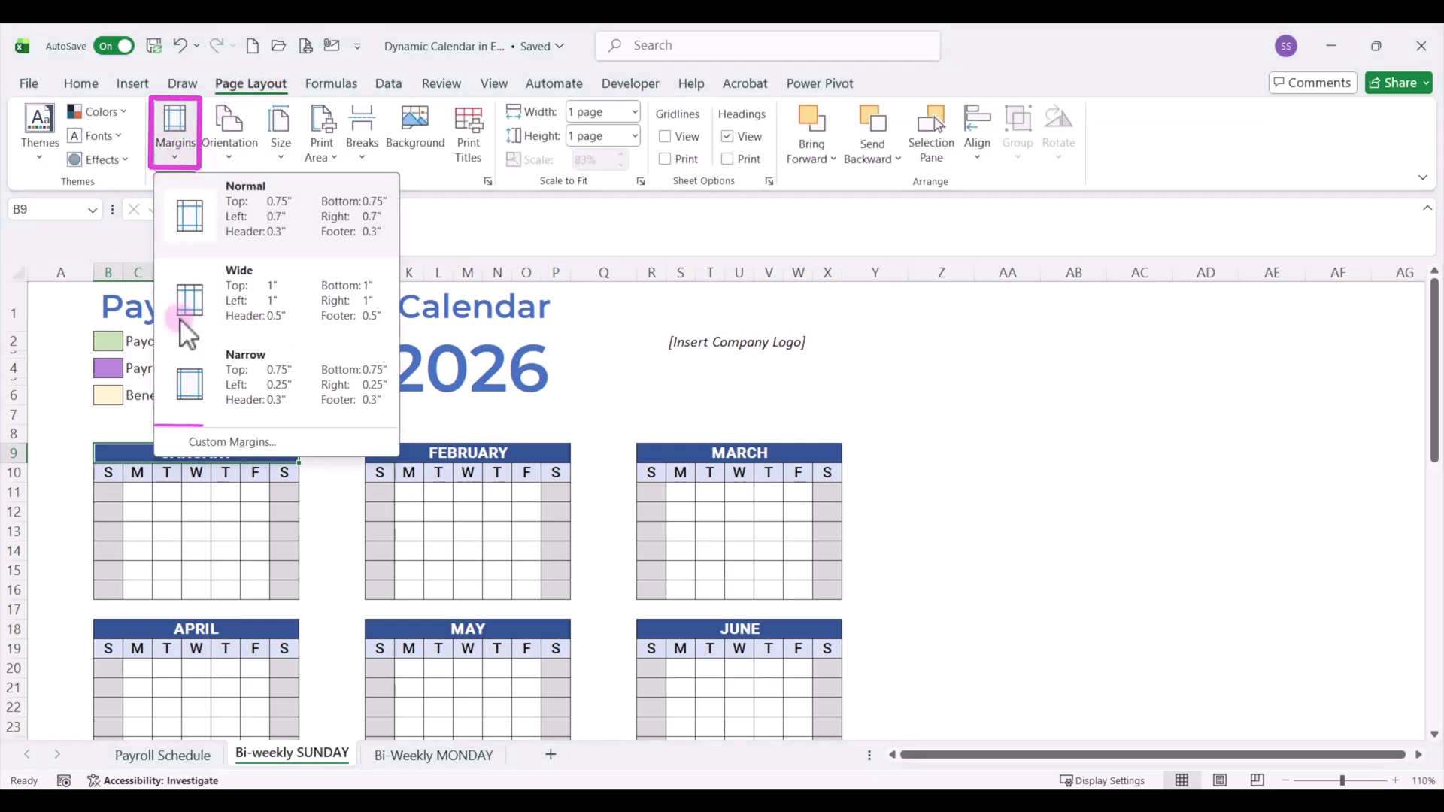
click(230, 443)
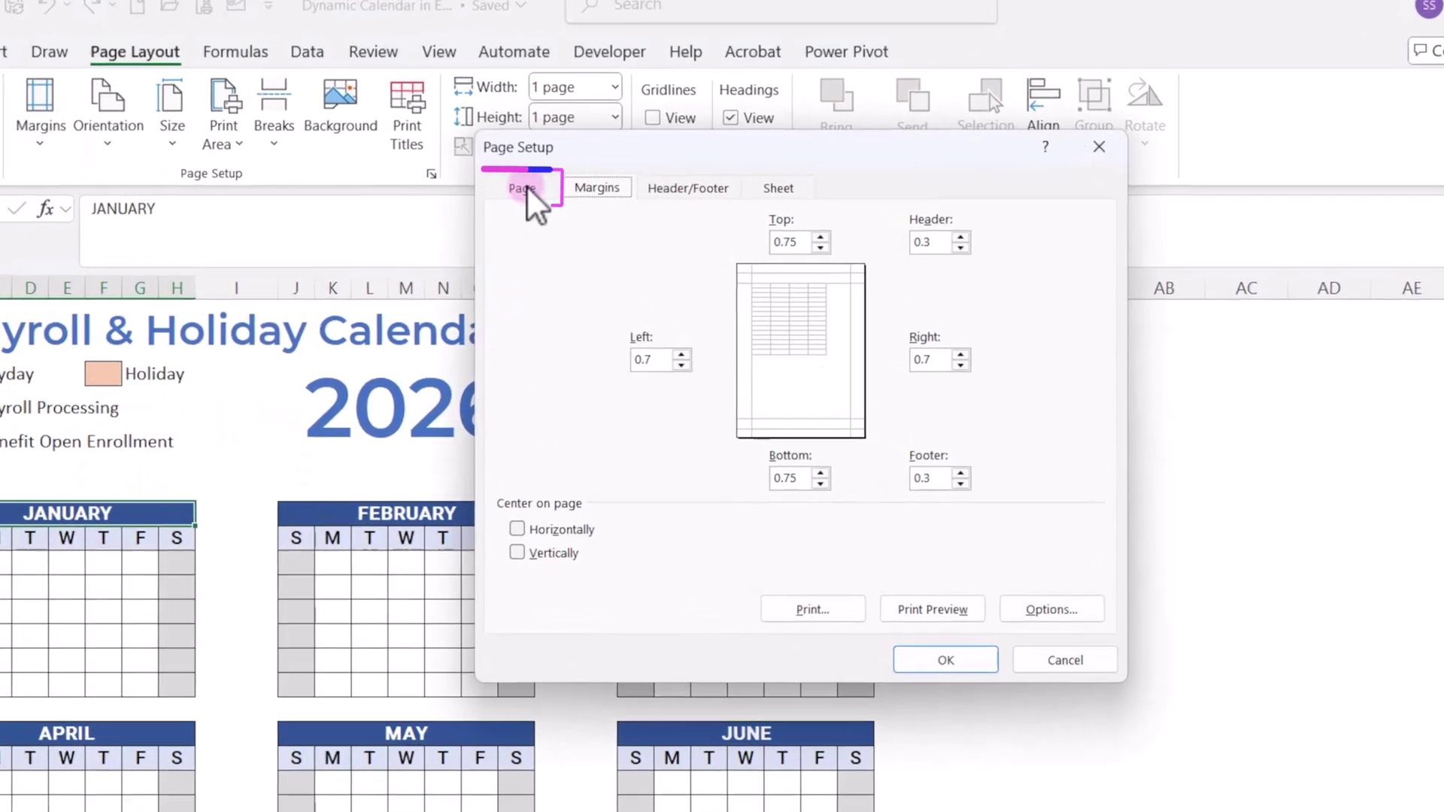
click(558, 193)
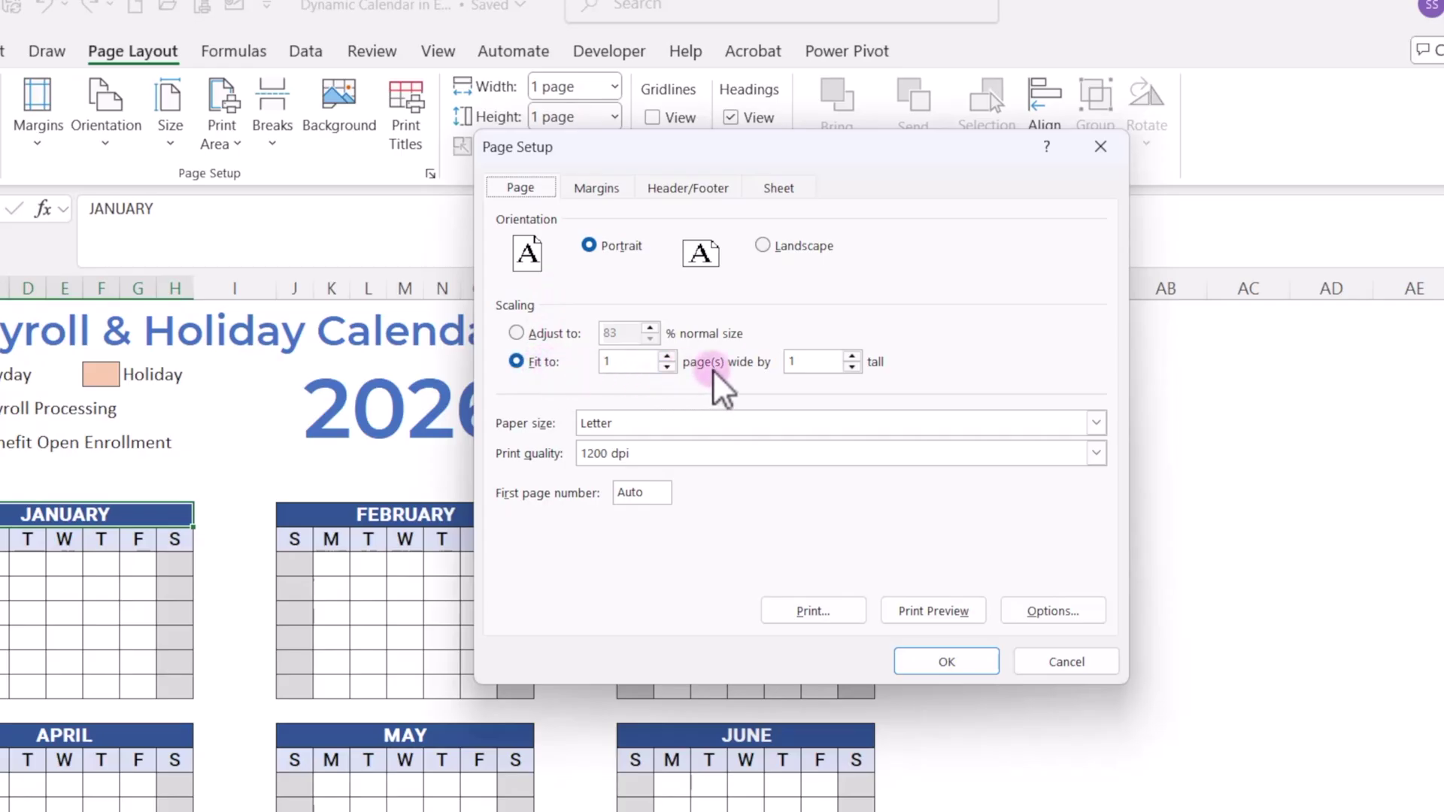
click(956, 660)
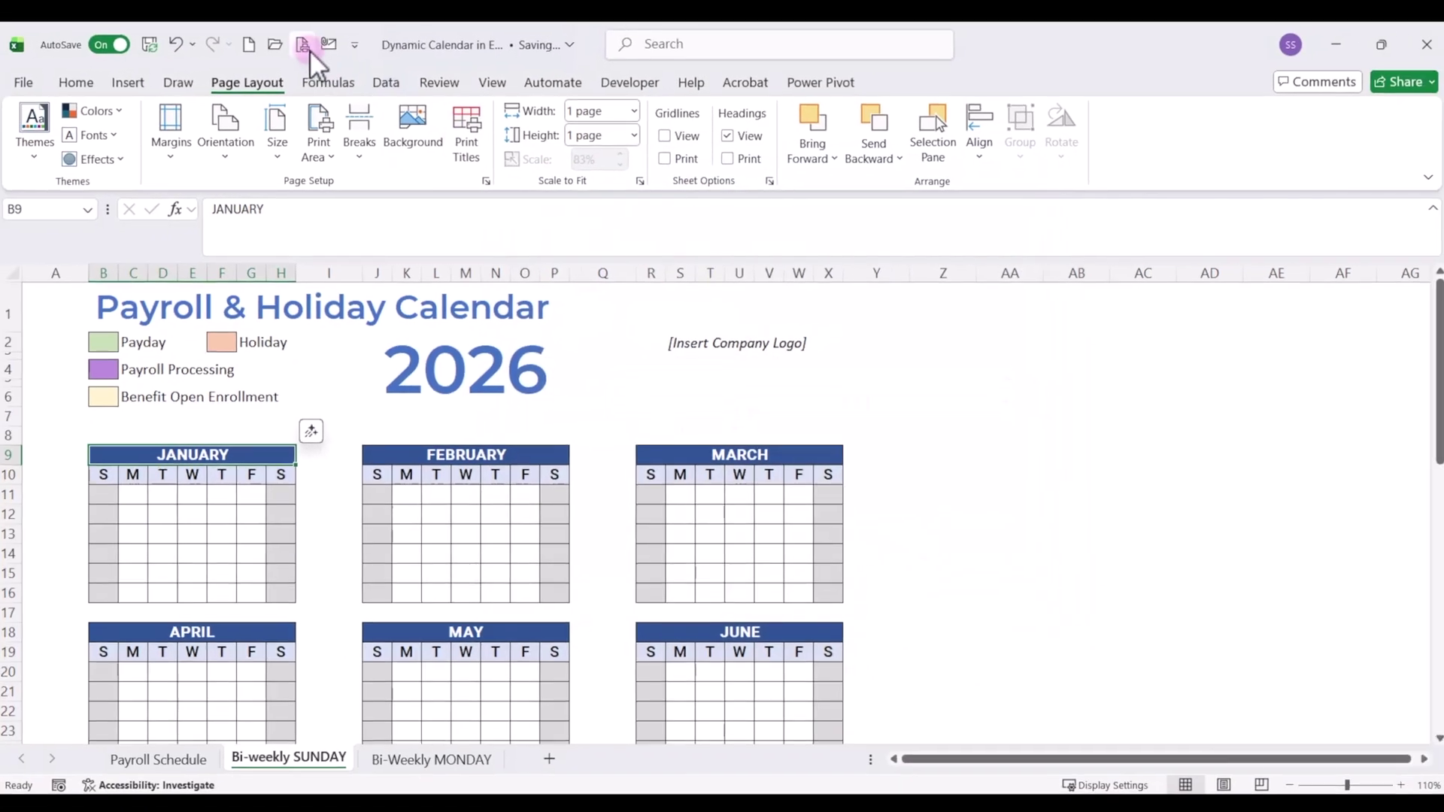
click(205, 8)
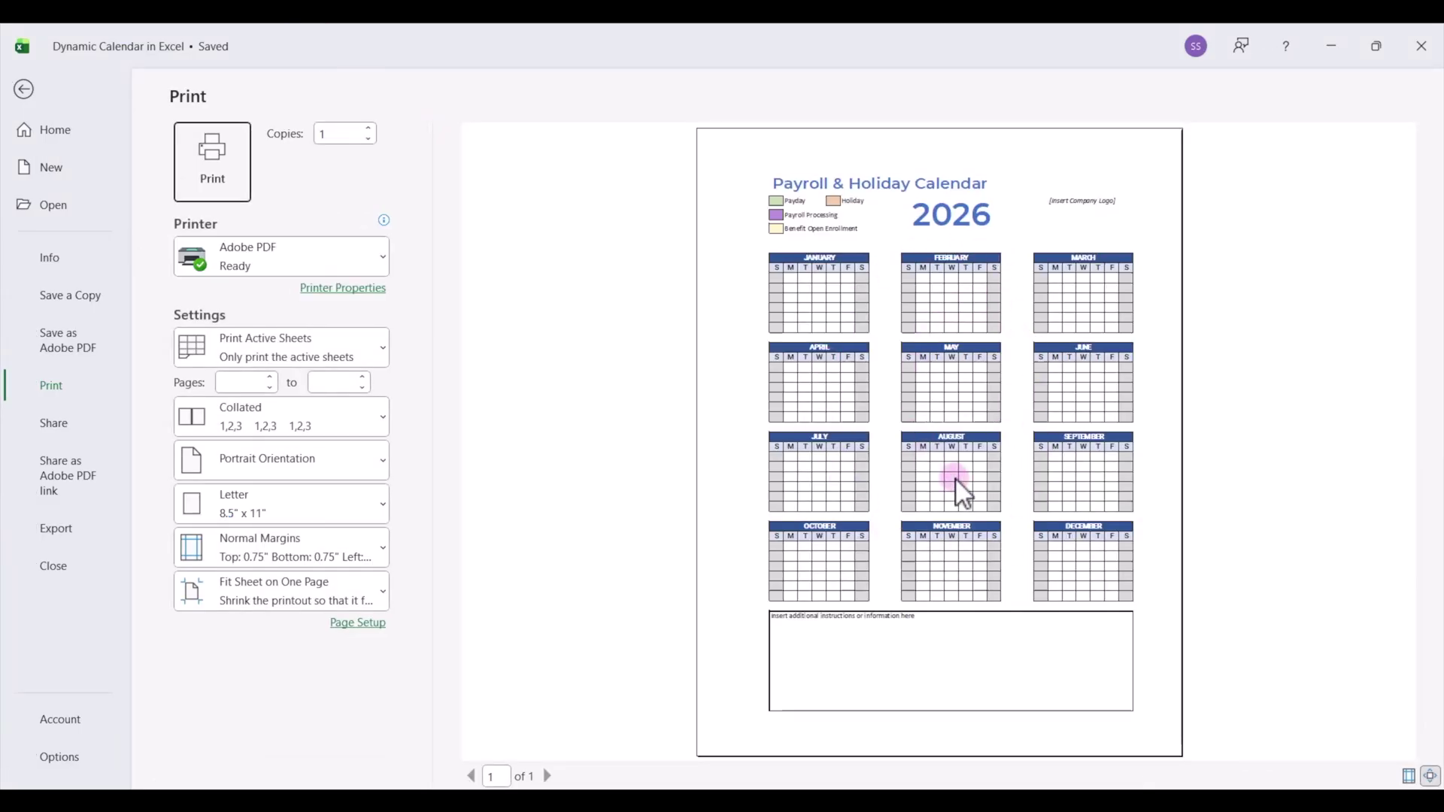
click(26, 89)
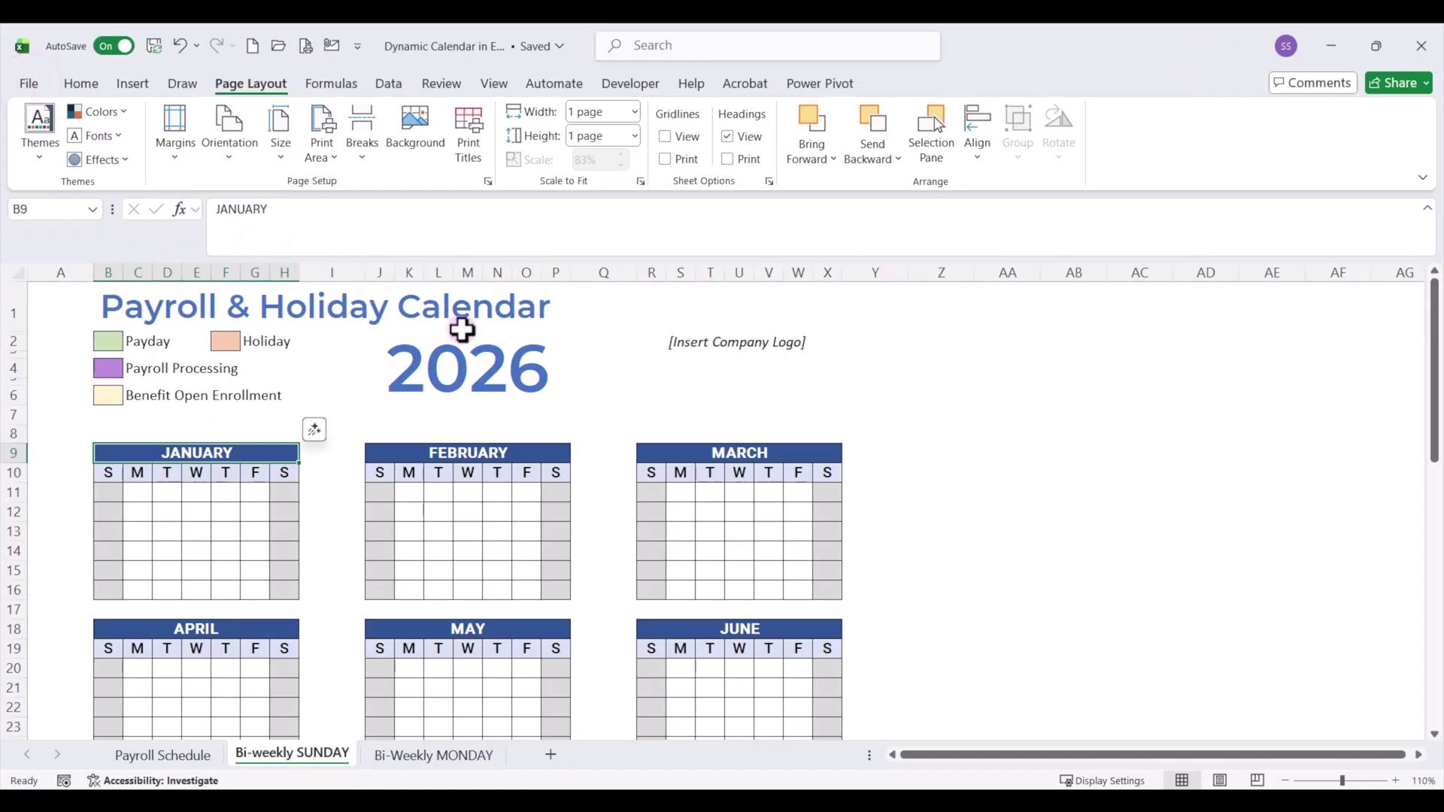
Select the 2026 year cell J2 and display the Developer tab.
click(500, 367)
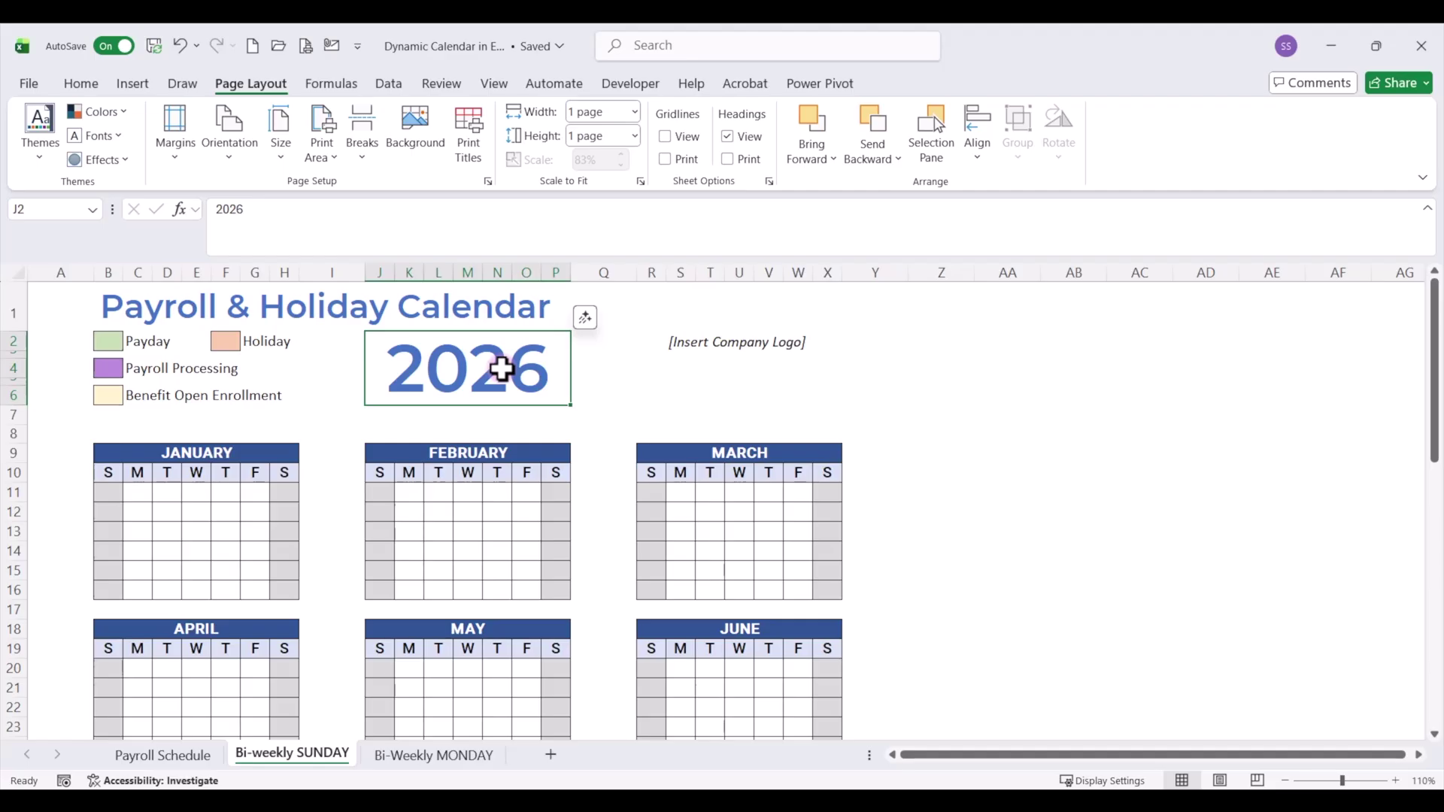
click(632, 84)
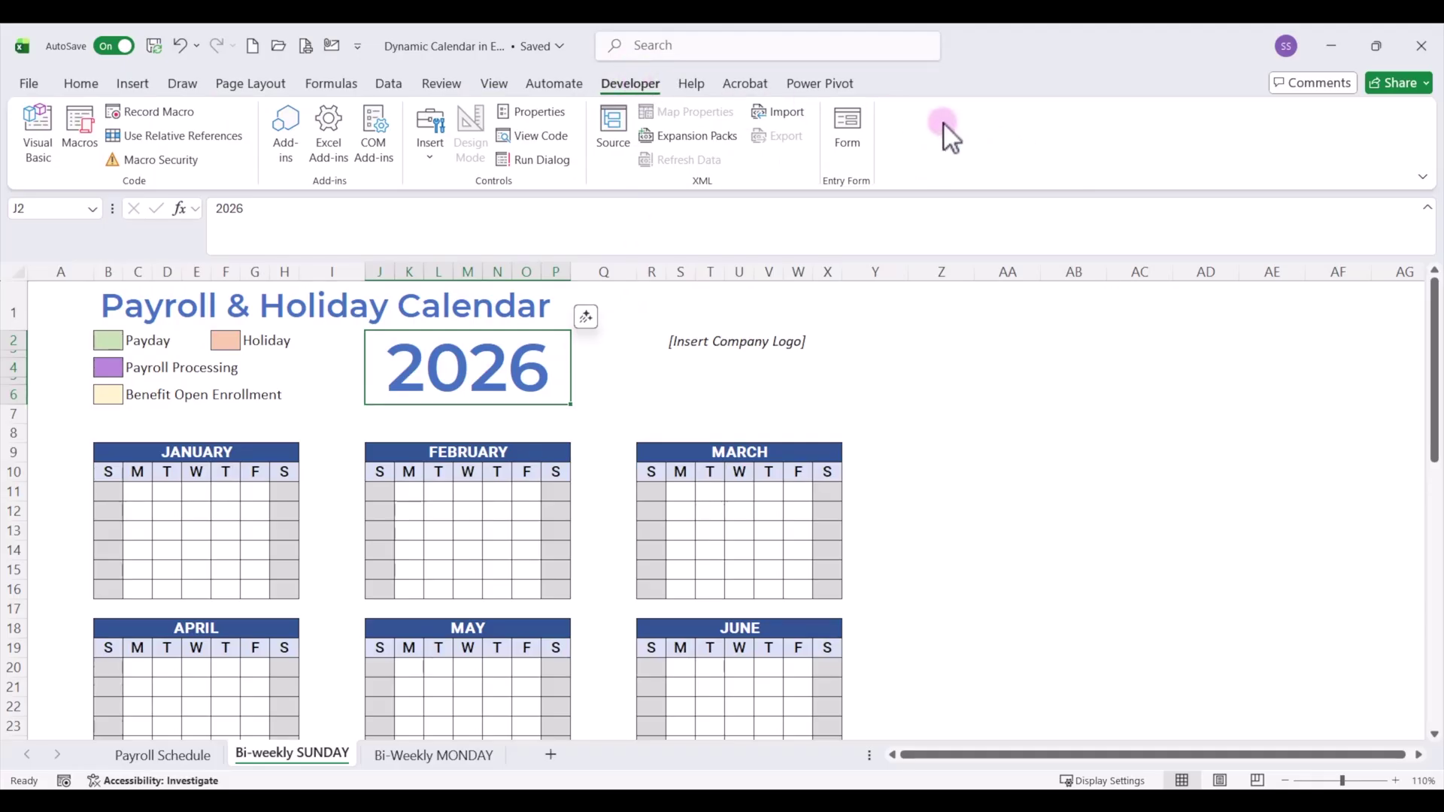
right_click(930, 141)
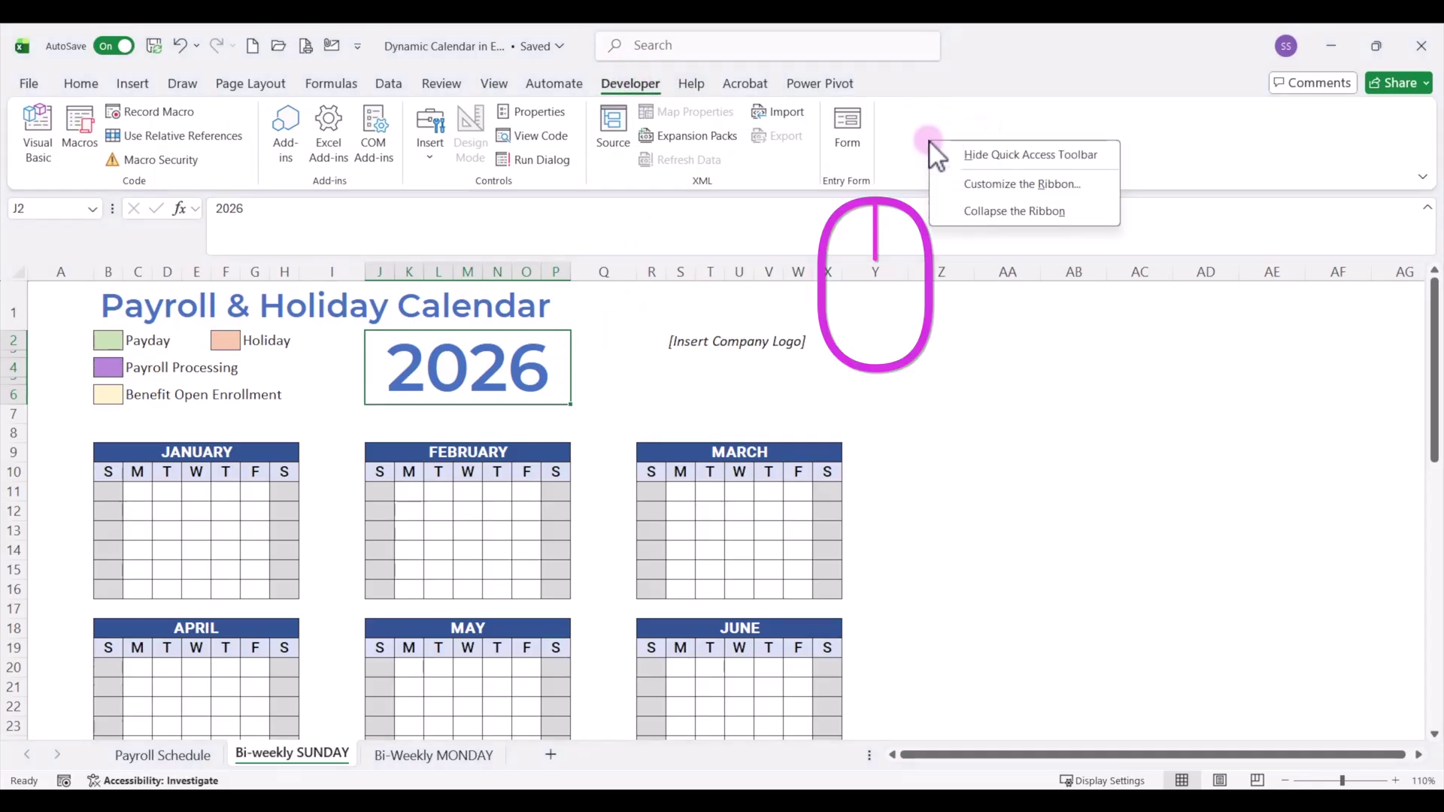
click(1017, 185)
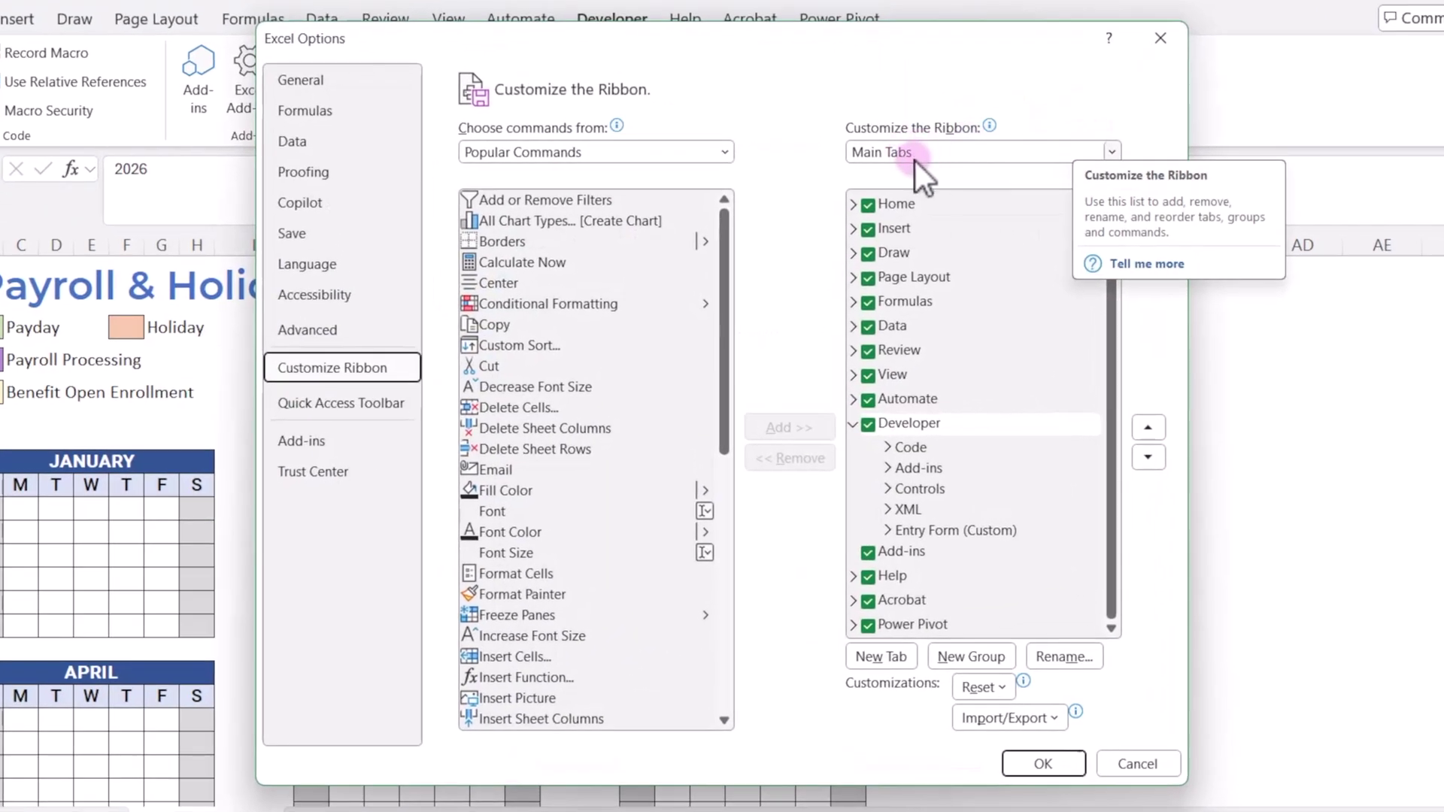
click(869, 424)
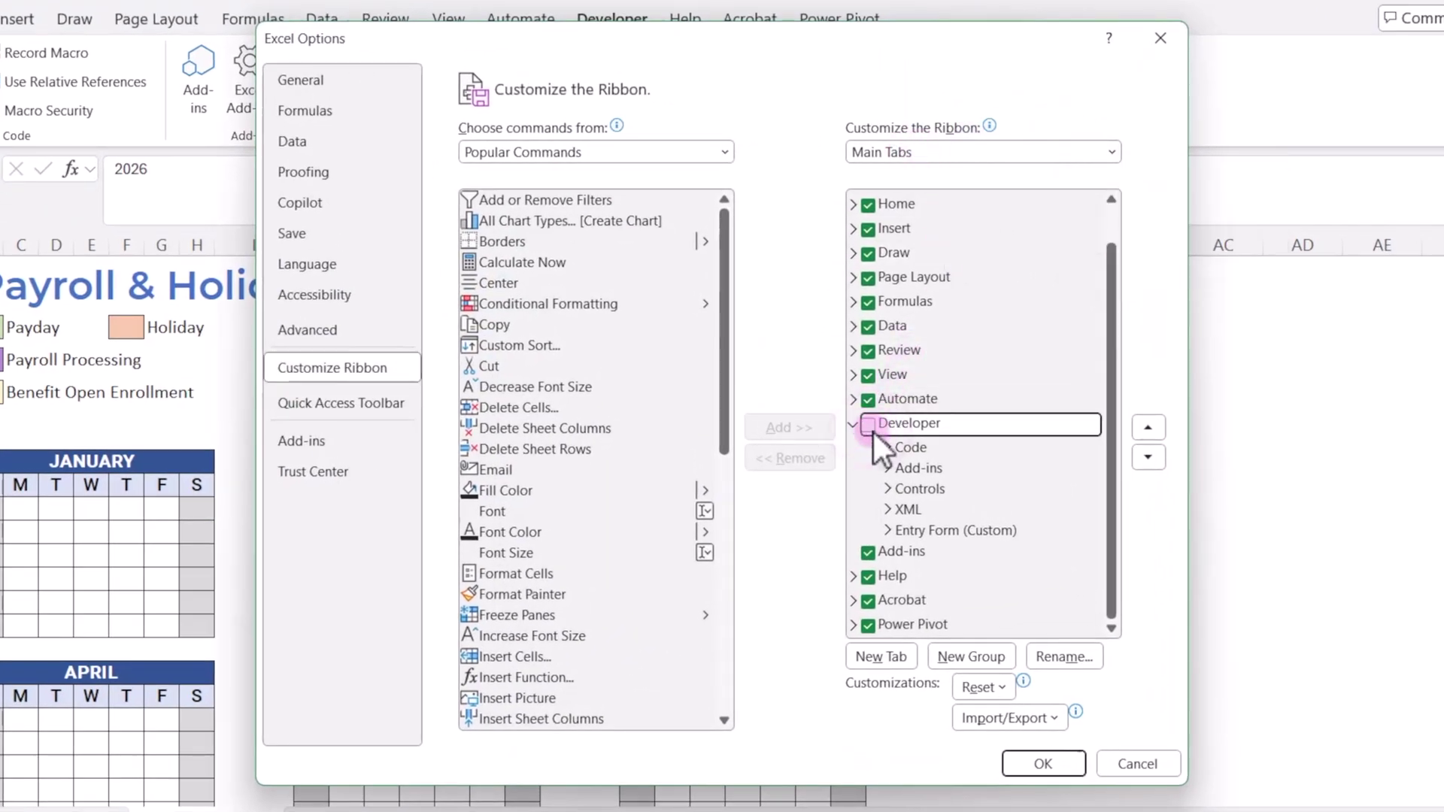
click(1053, 760)
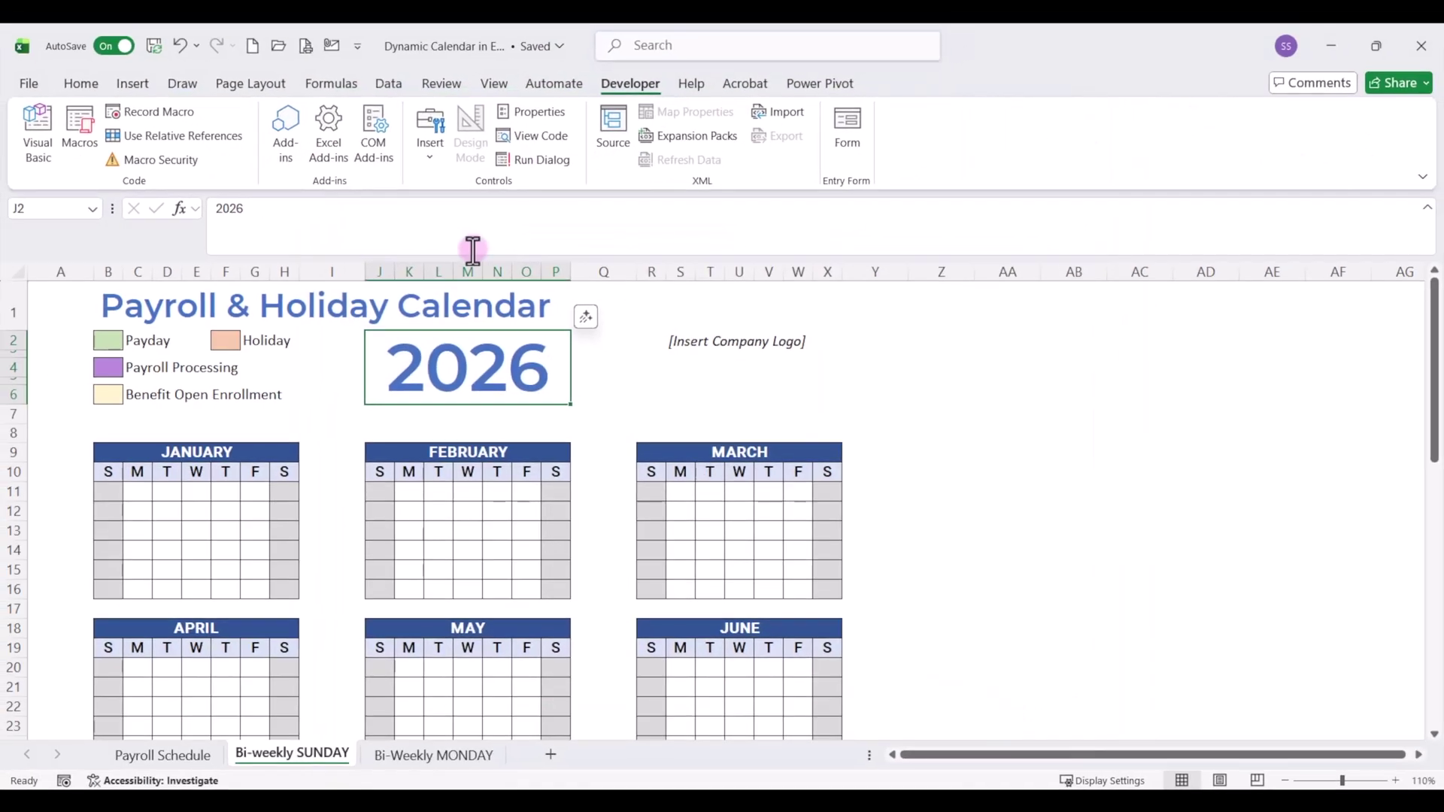
Draw a Spin Button form control just right of the 2026 year and nudge it left.
click(433, 161)
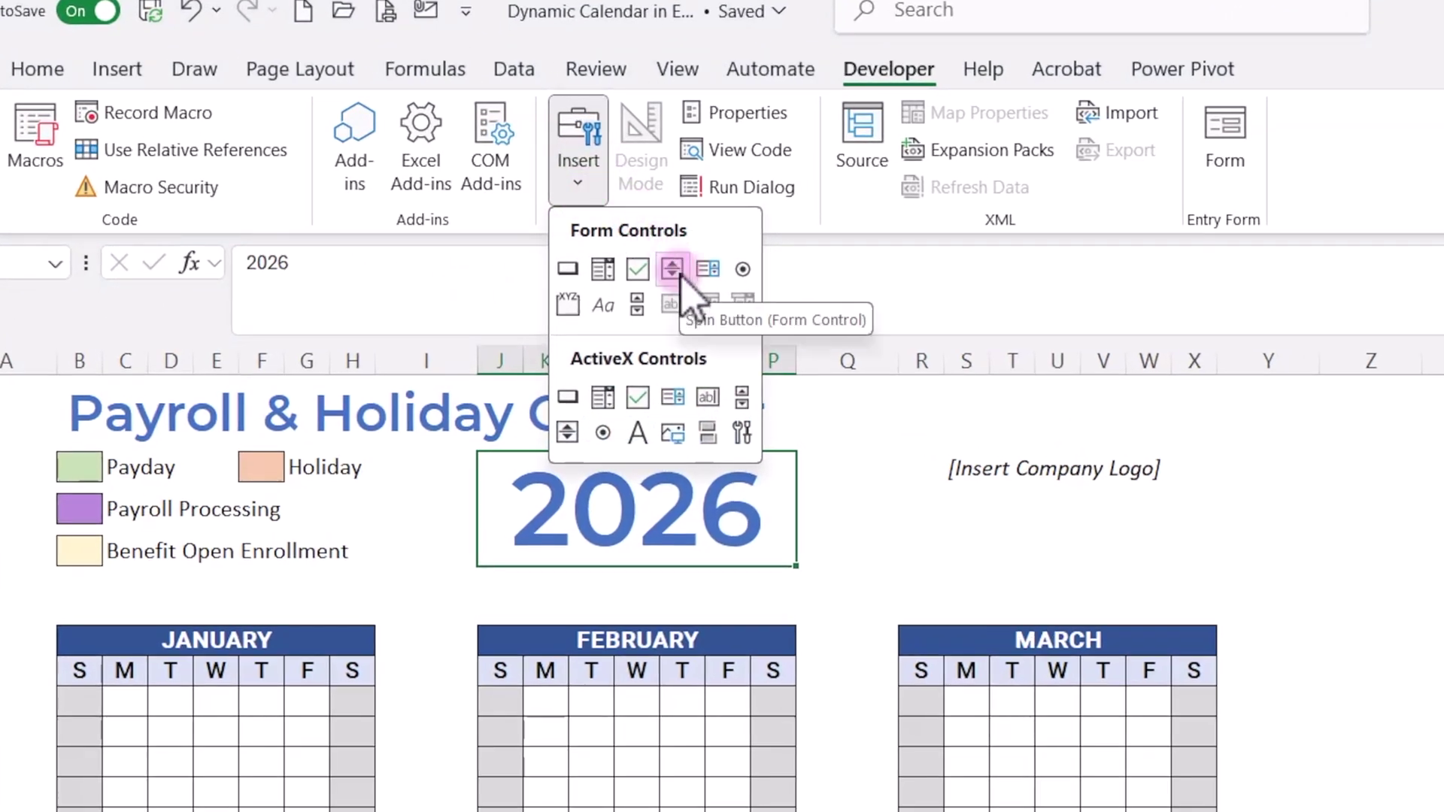
click(677, 270)
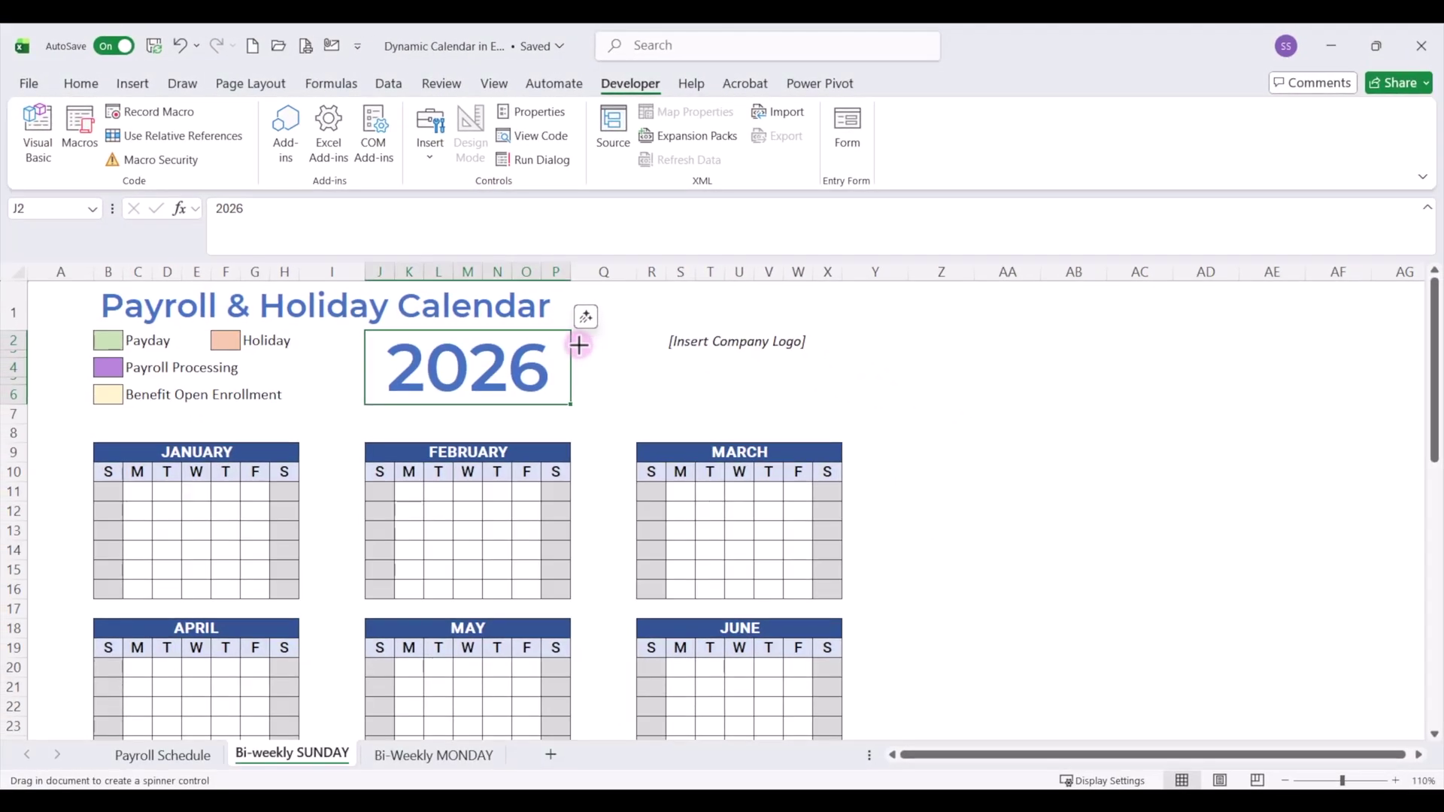
drag(578, 345, 586, 384)
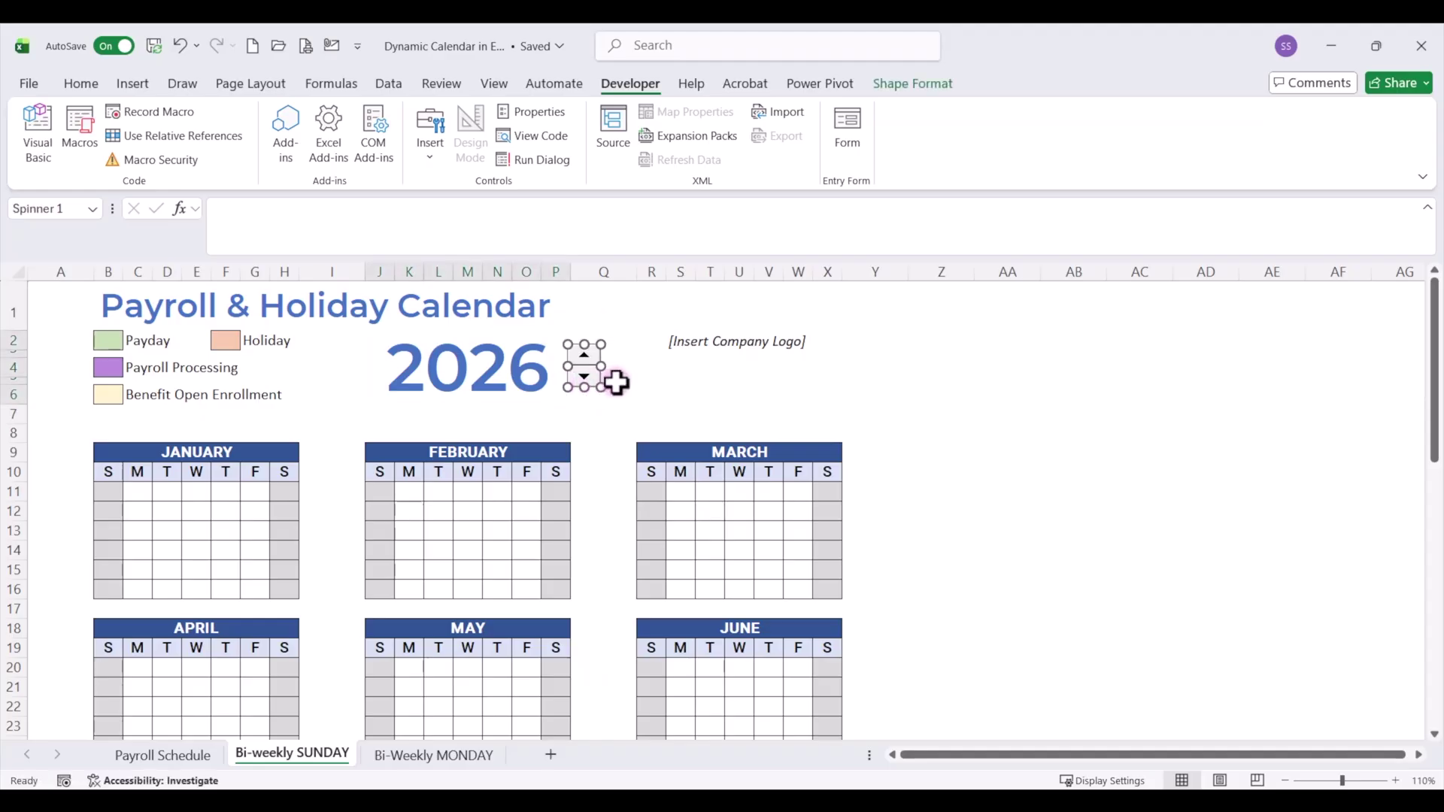
key(Left)
key(Left)
key(Left)
key(Left)
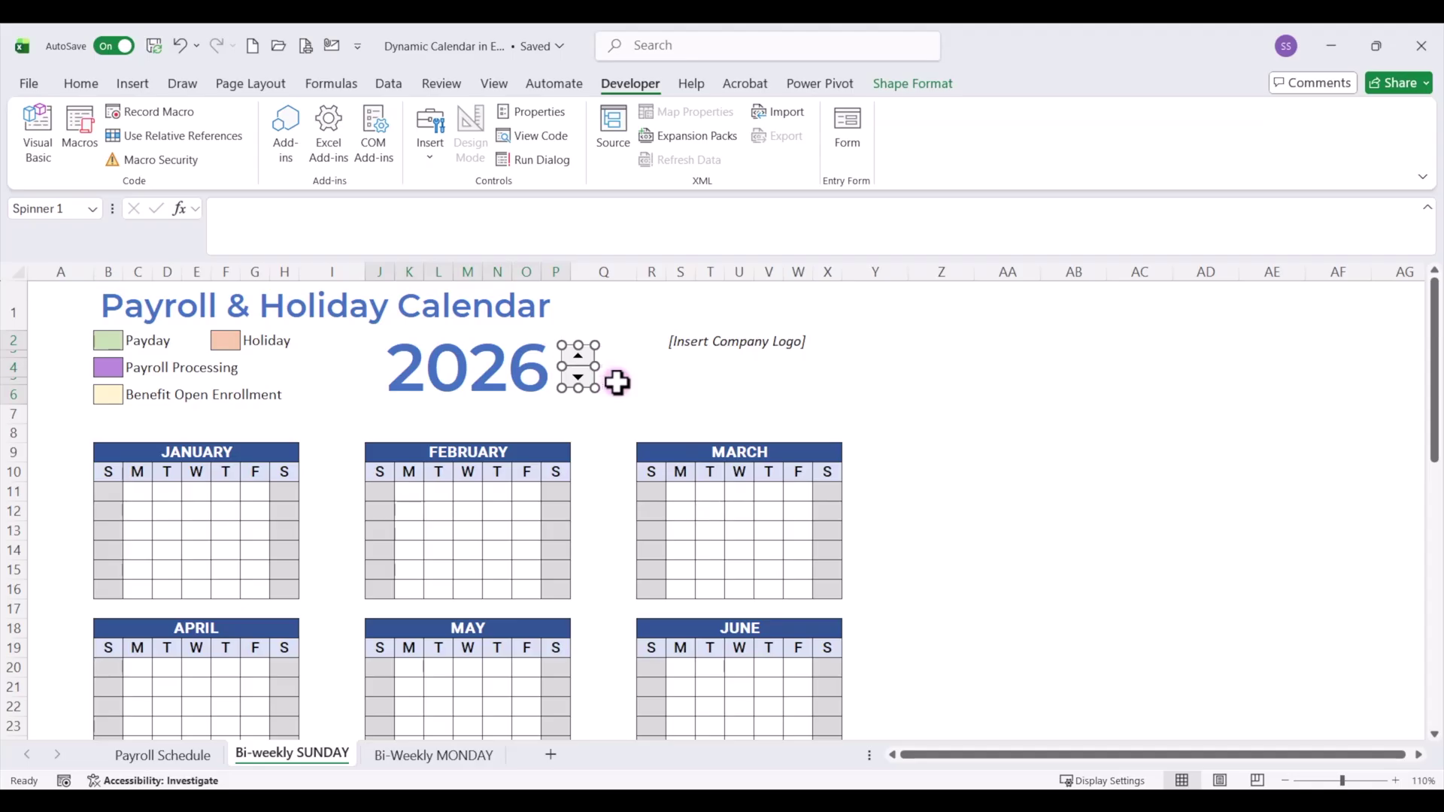
Set the spin button's cell link to J2 in Format Control.
right_click(574, 365)
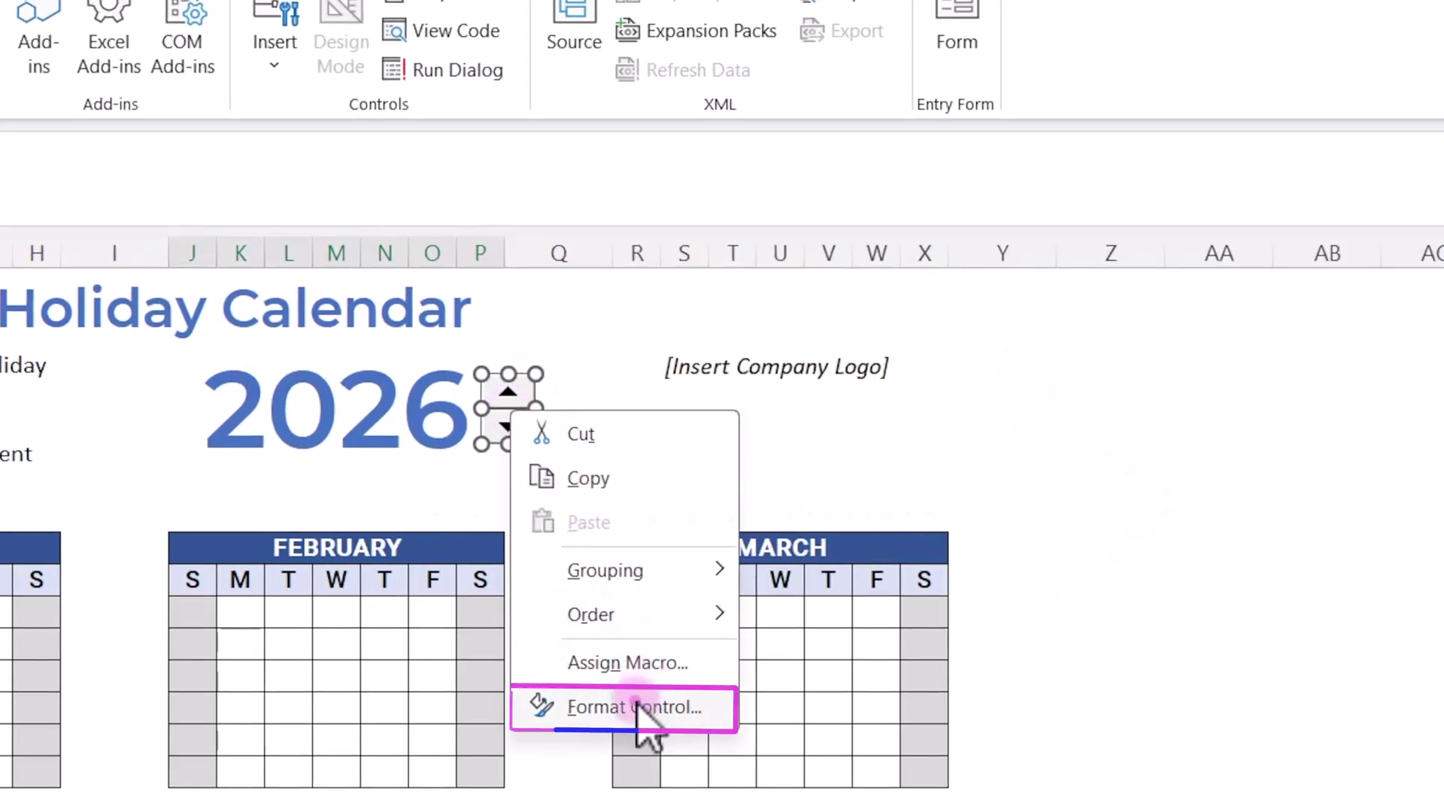
click(653, 605)
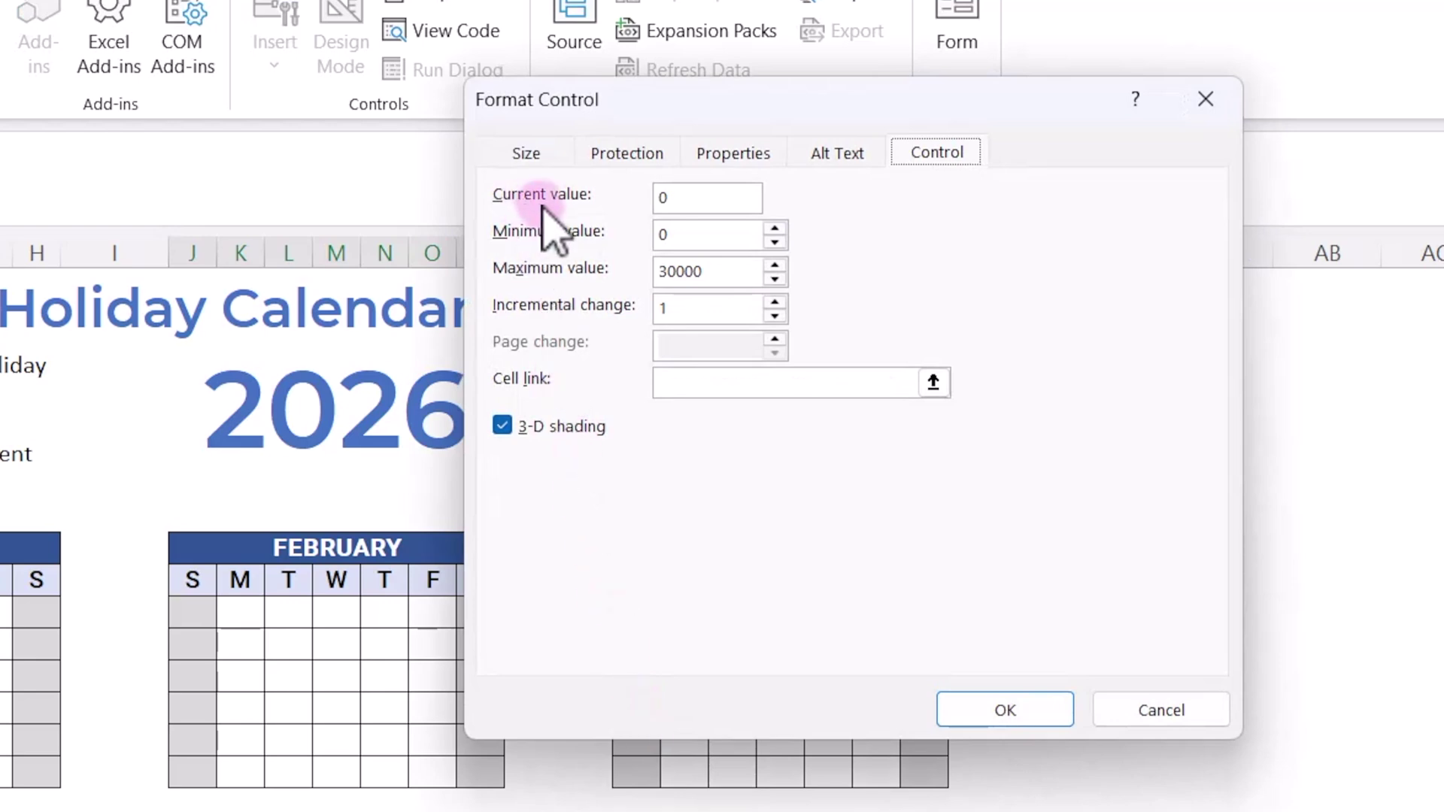
click(678, 201)
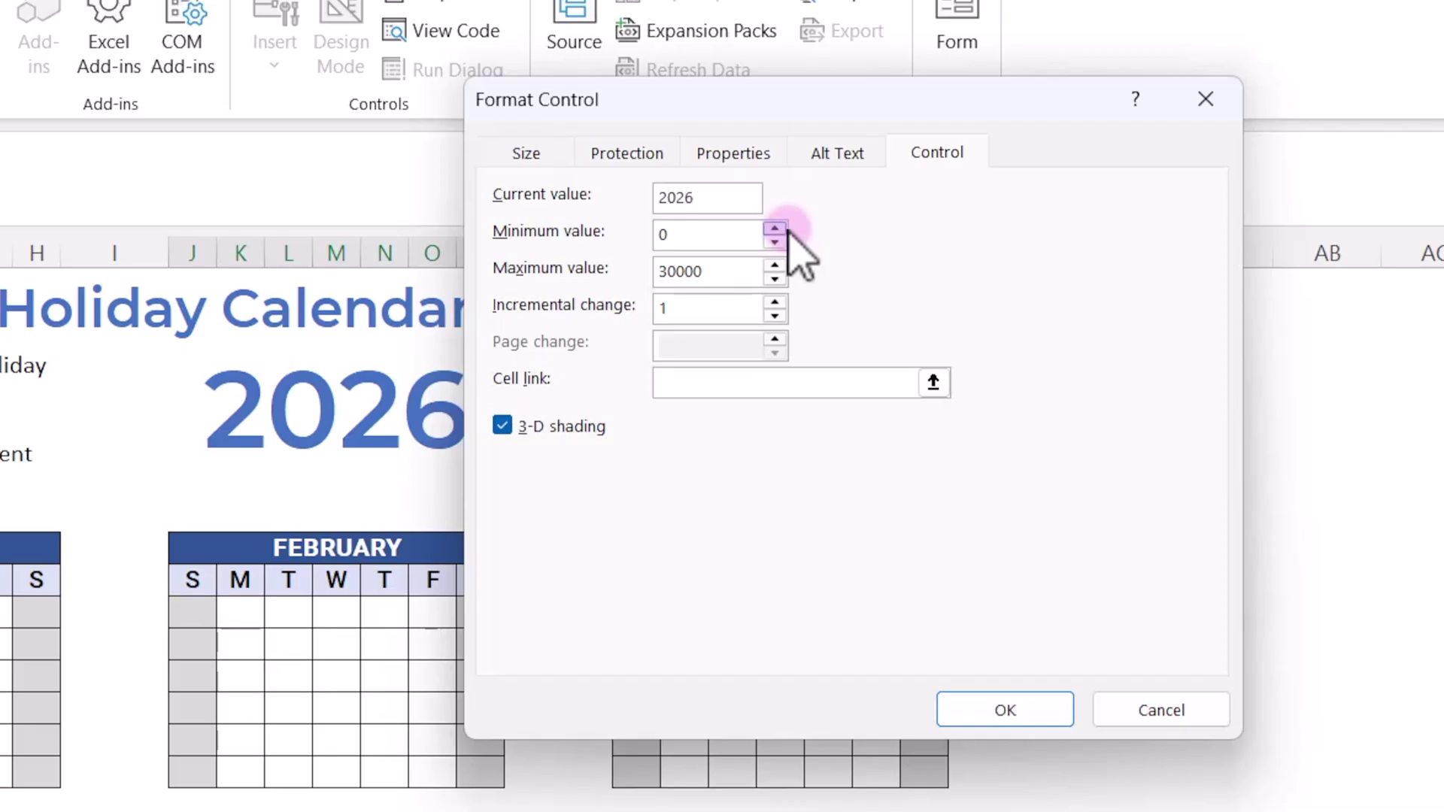
click(698, 385)
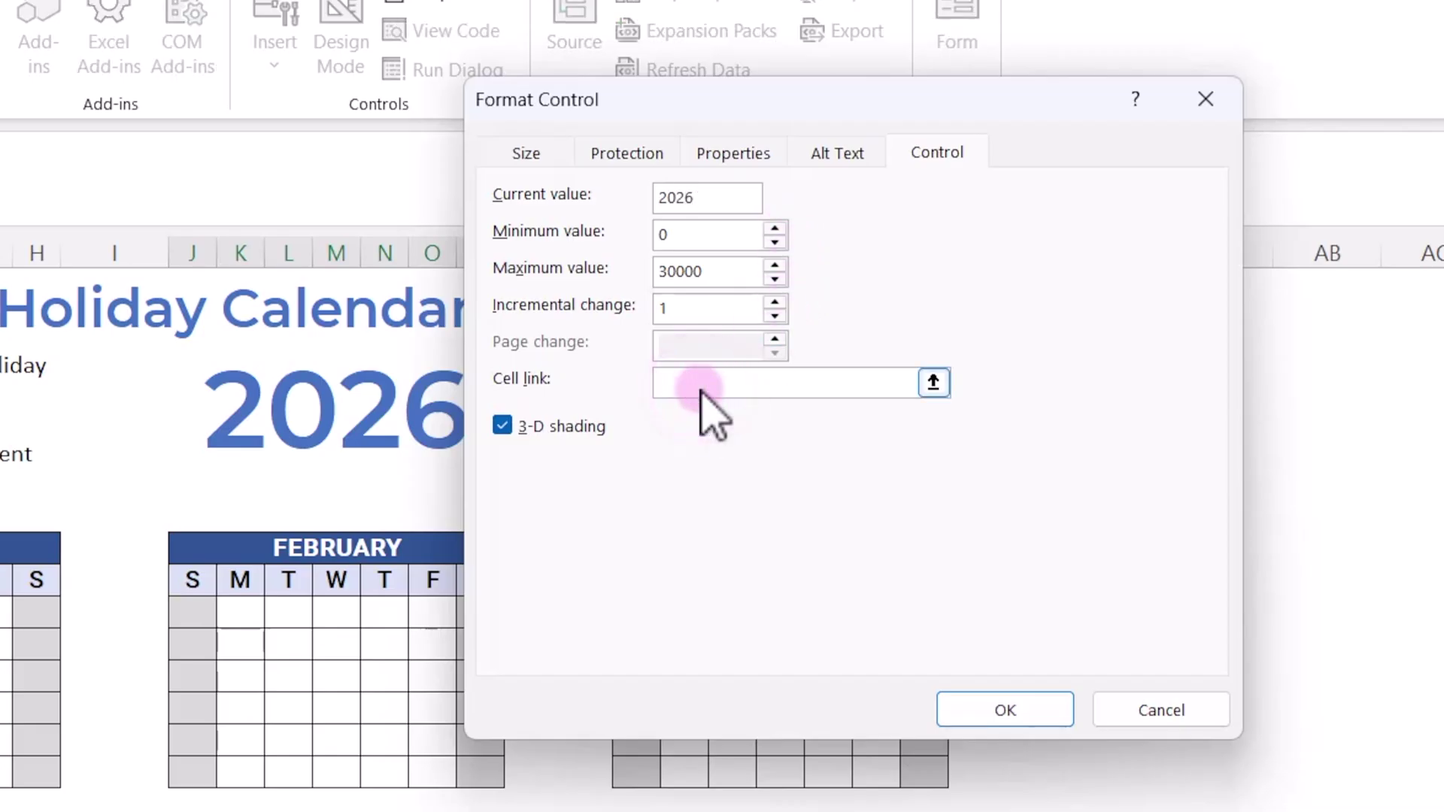
click(278, 416)
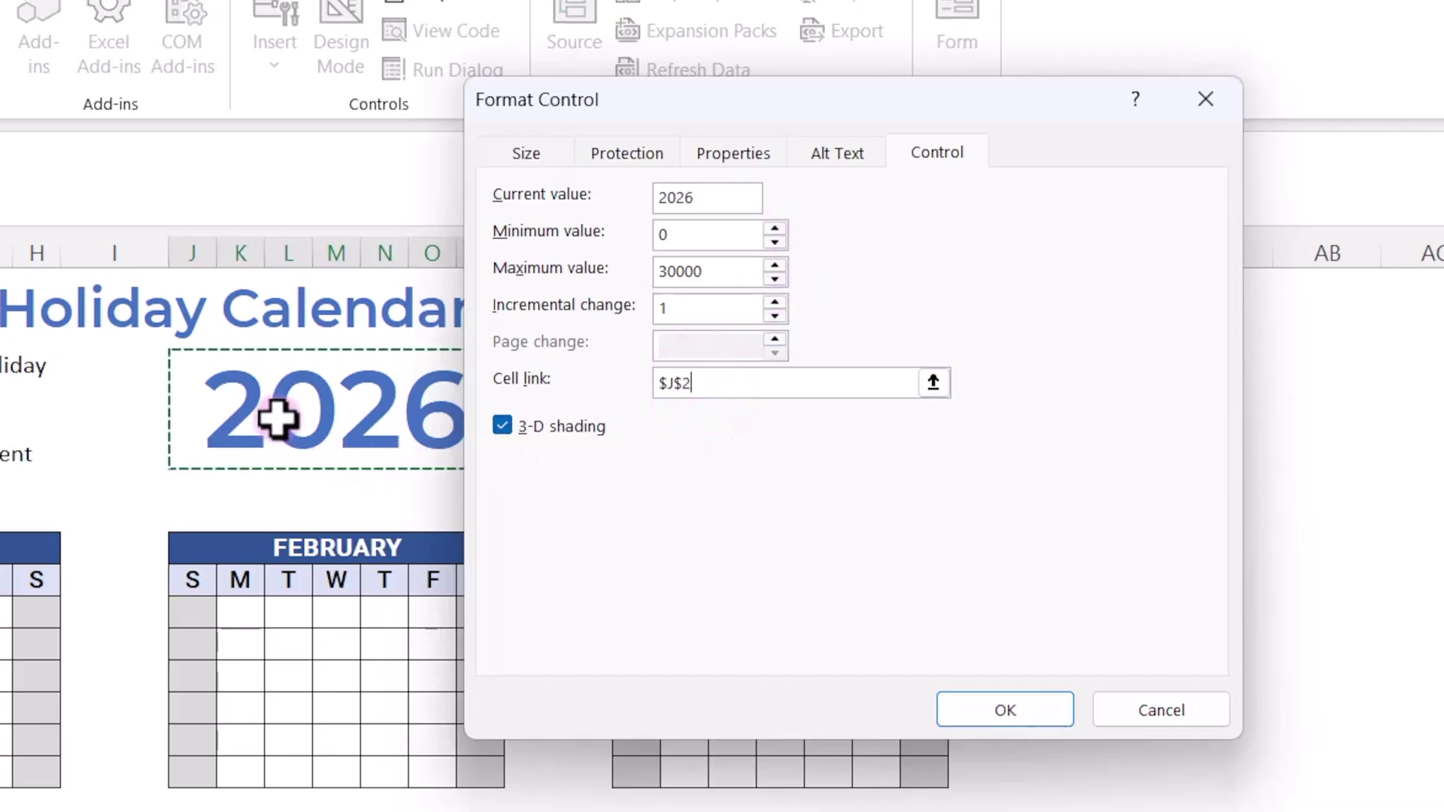
click(987, 711)
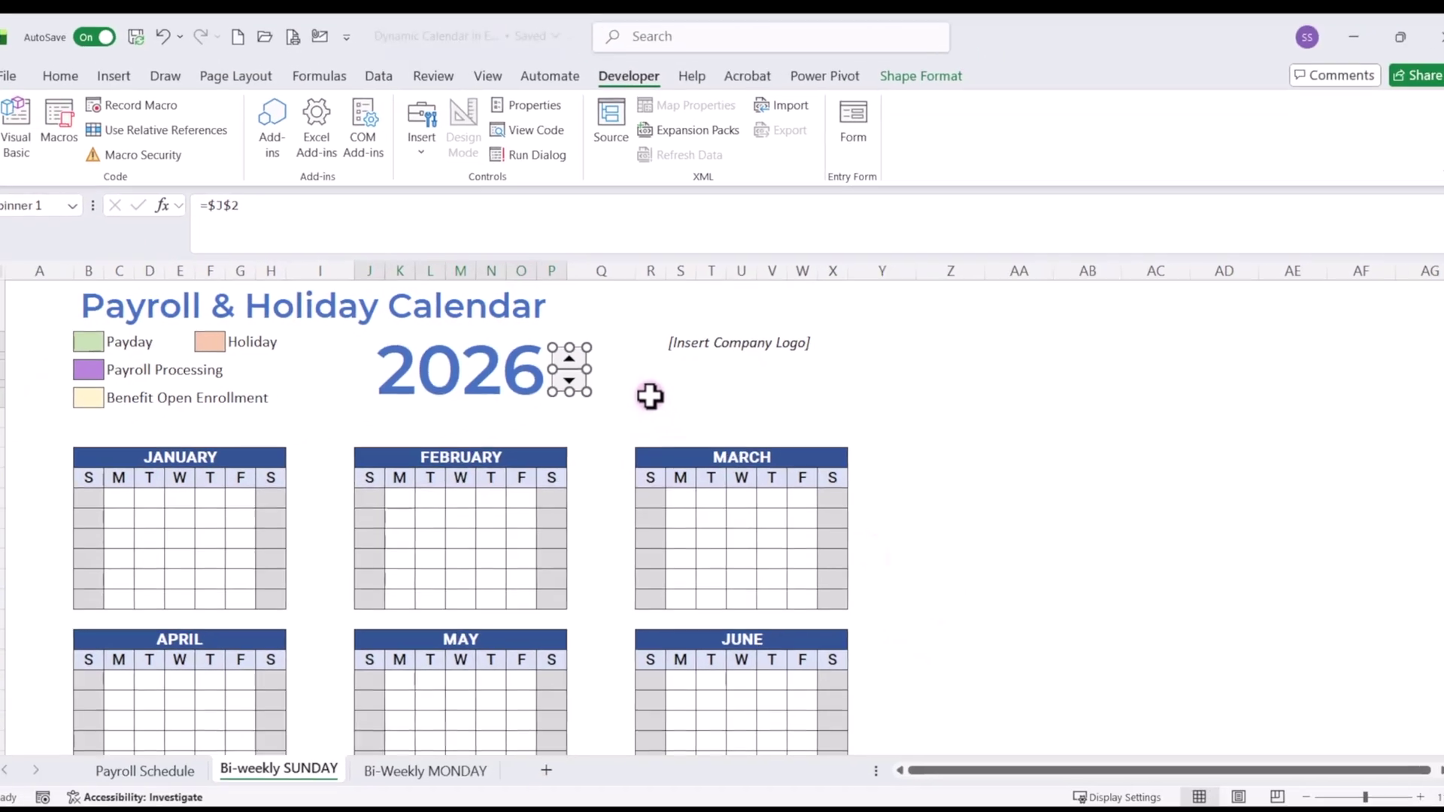
Test the spin button, raising the year to 2028 and lowering it back to 2026.
click(637, 450)
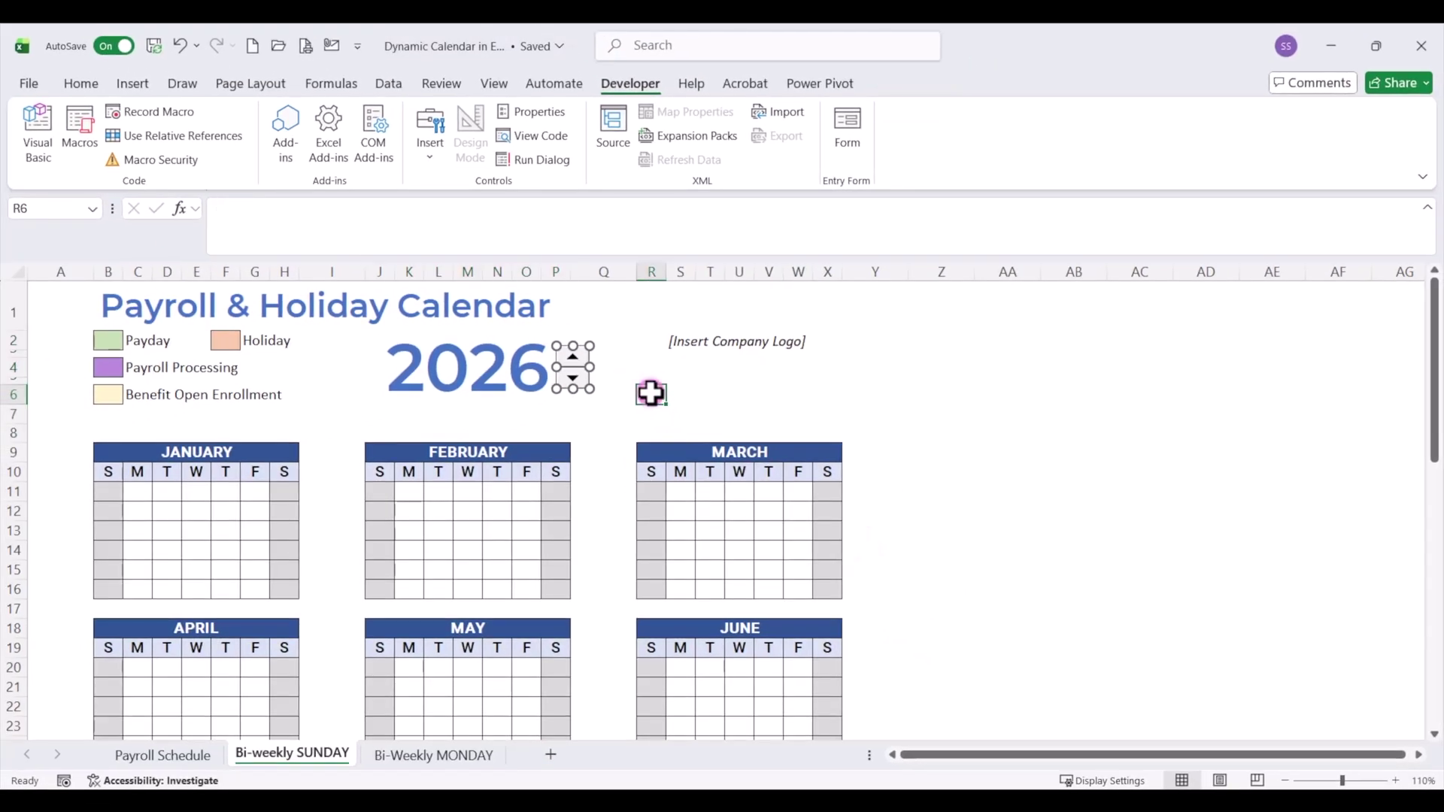
click(575, 358)
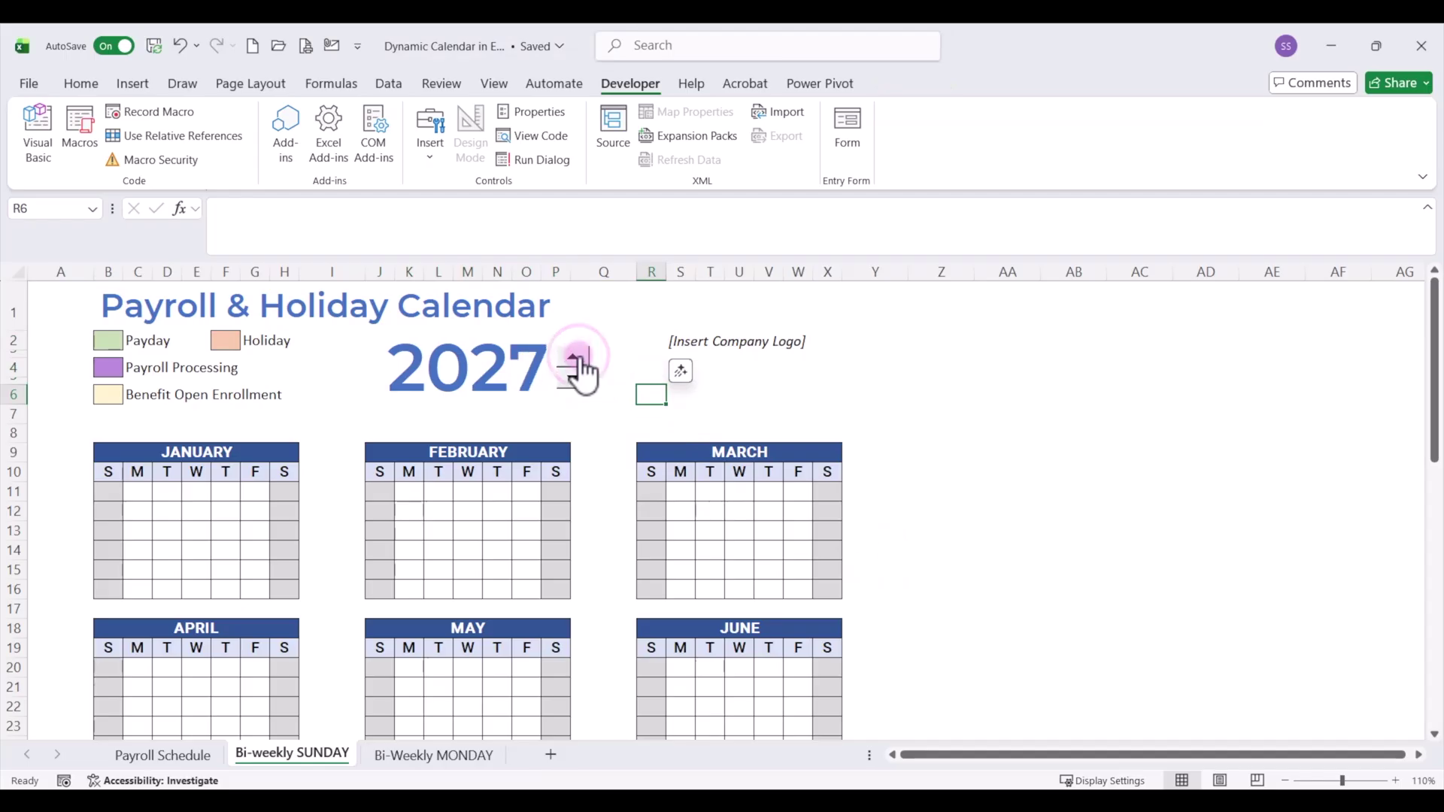
click(575, 358)
click(573, 378)
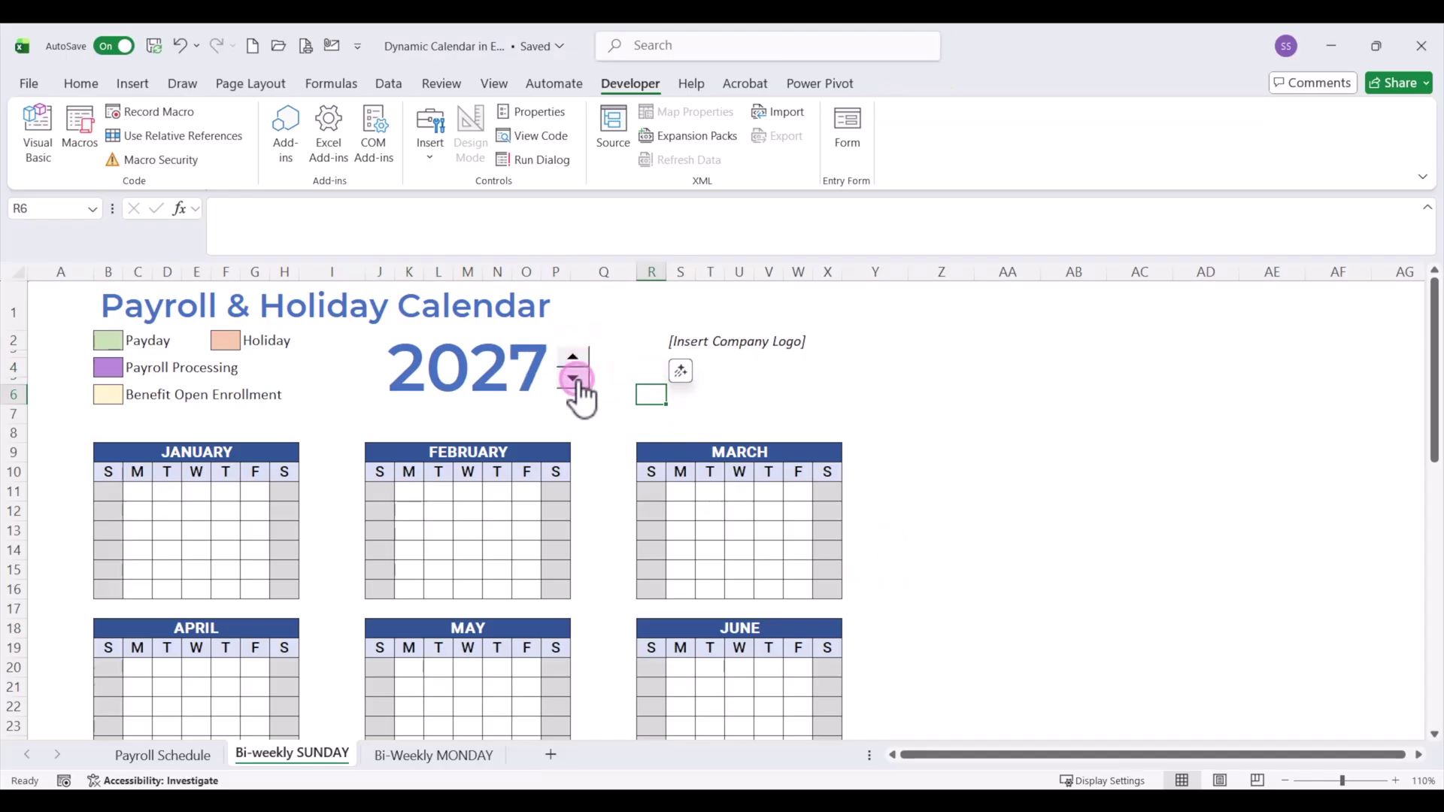
click(573, 378)
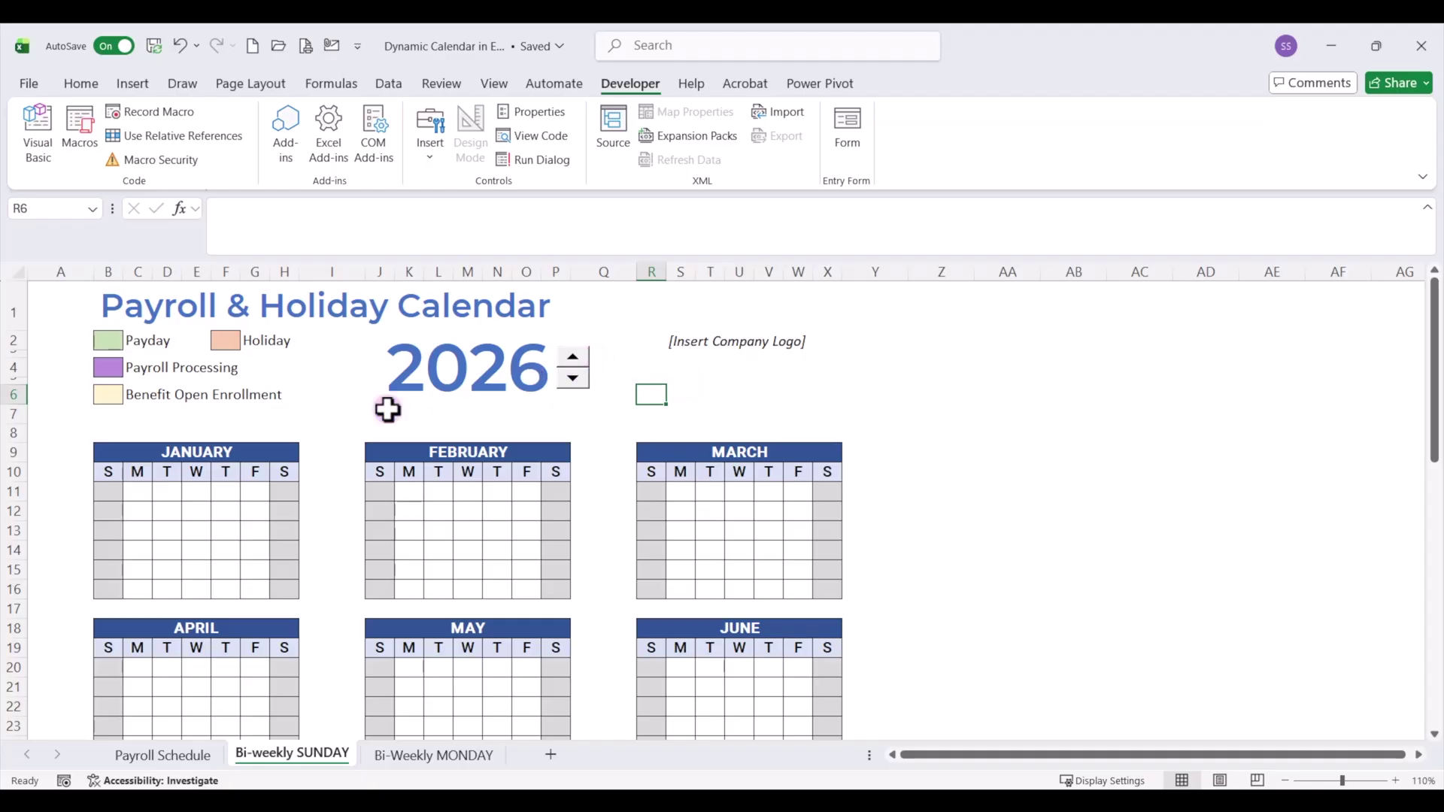
Give January's cells B11:H16 the custom number format "d".
drag(111, 492, 281, 587)
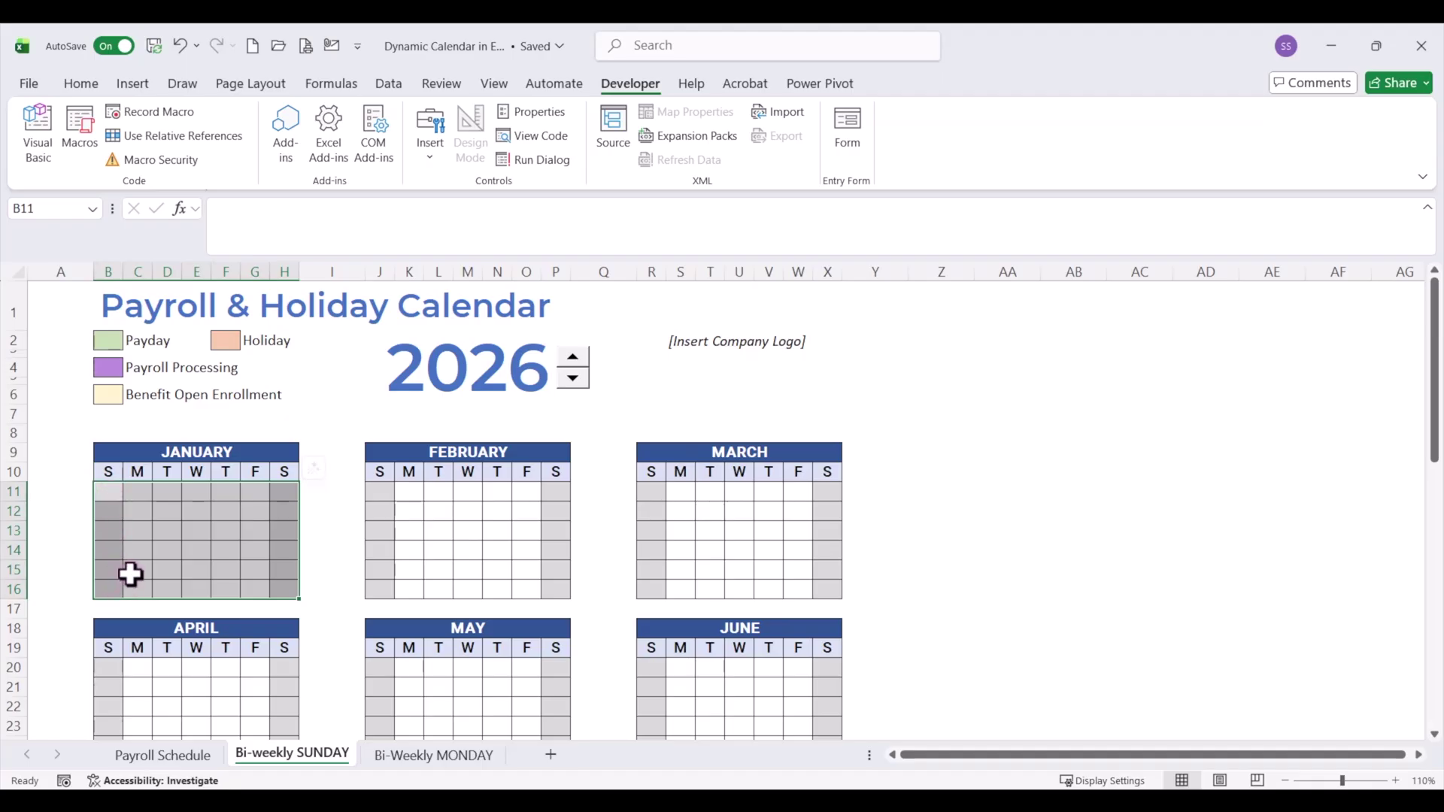
right_click(182, 534)
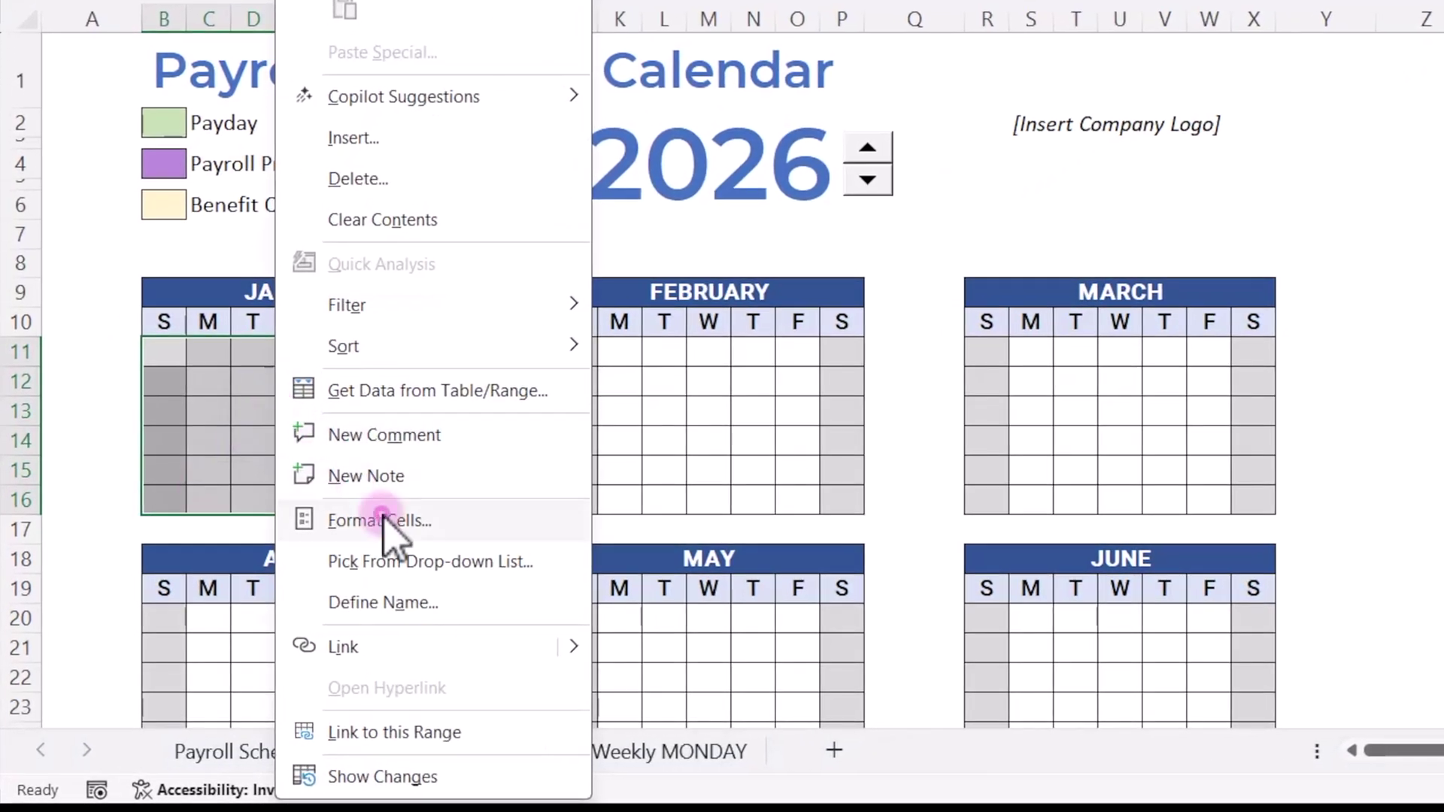
click(293, 577)
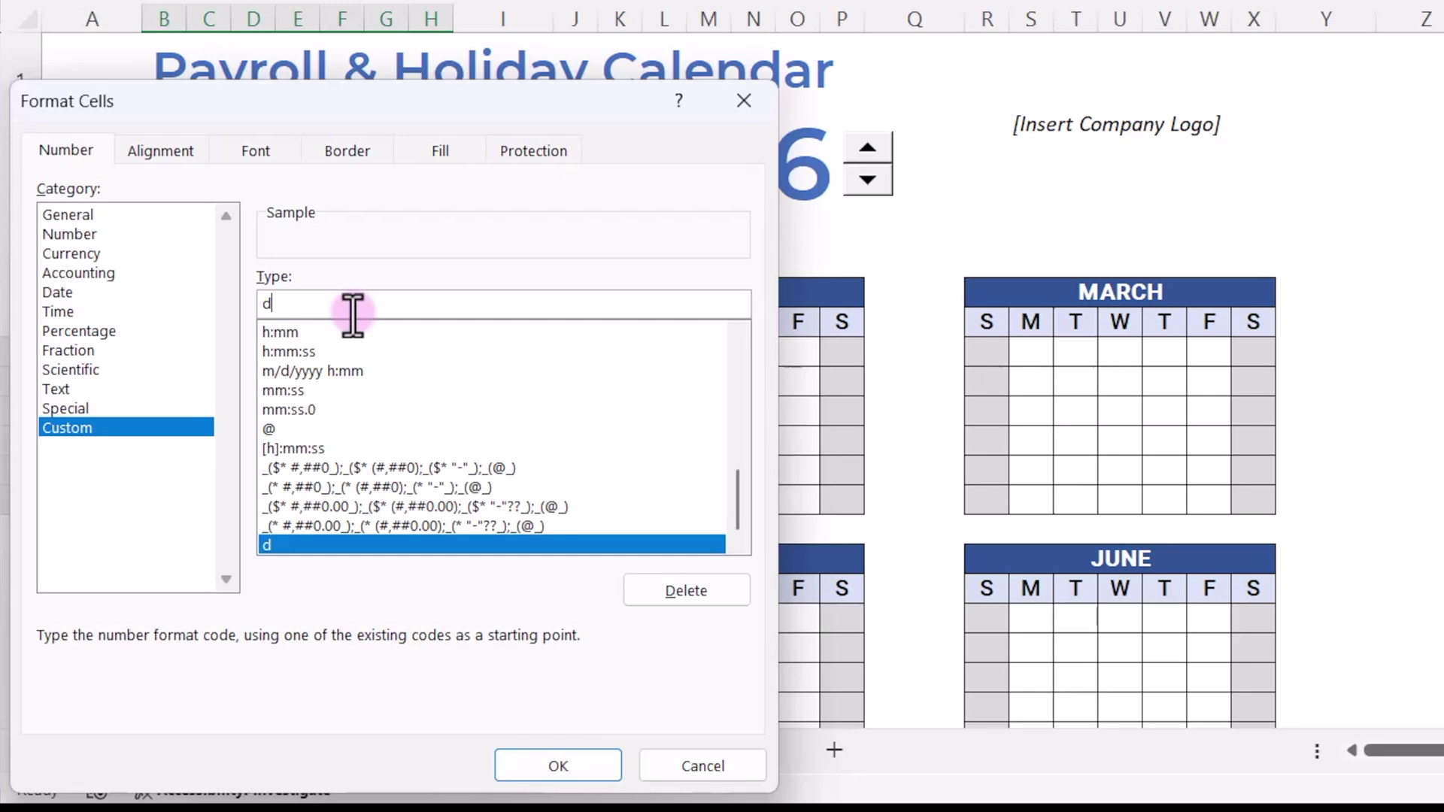
click(576, 765)
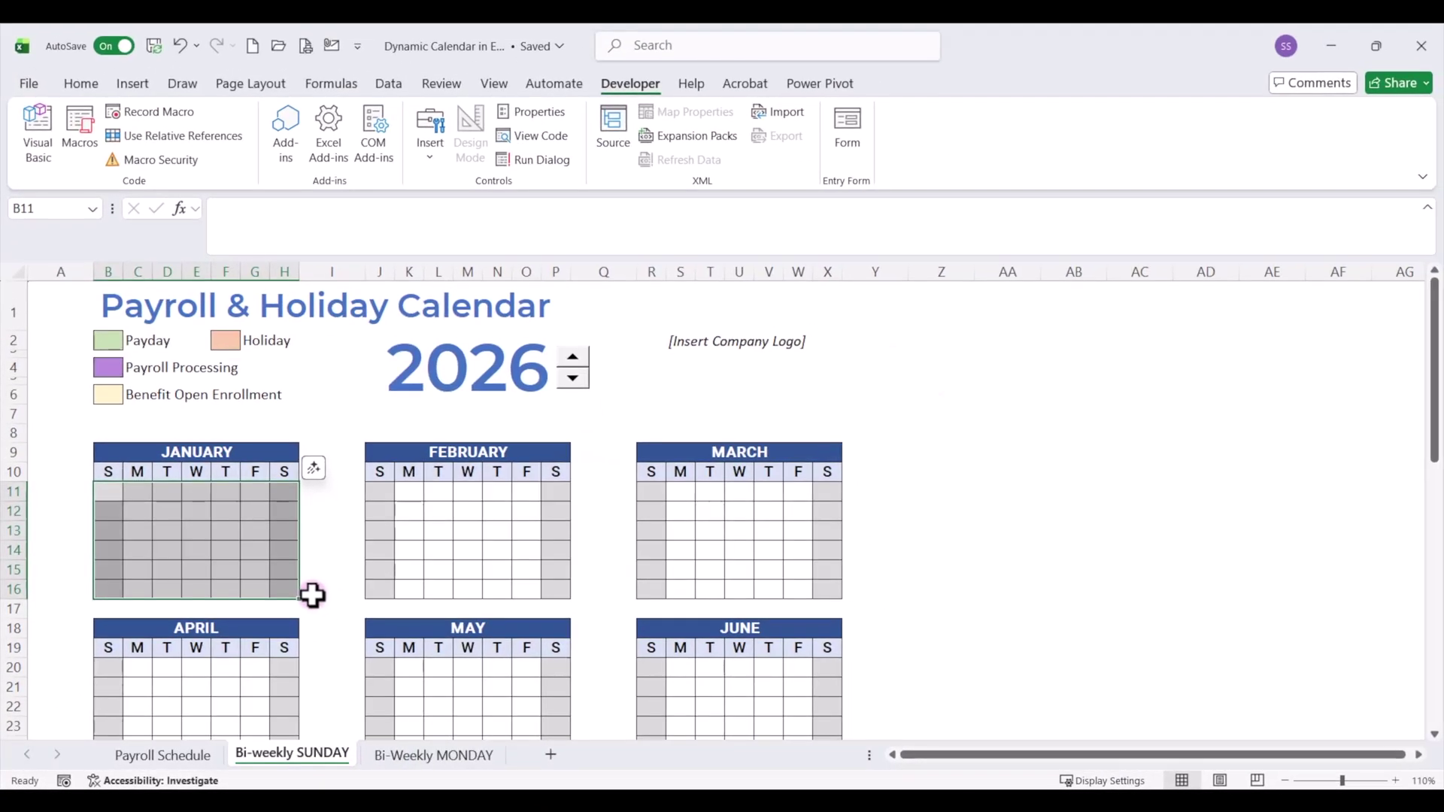
click(110, 492)
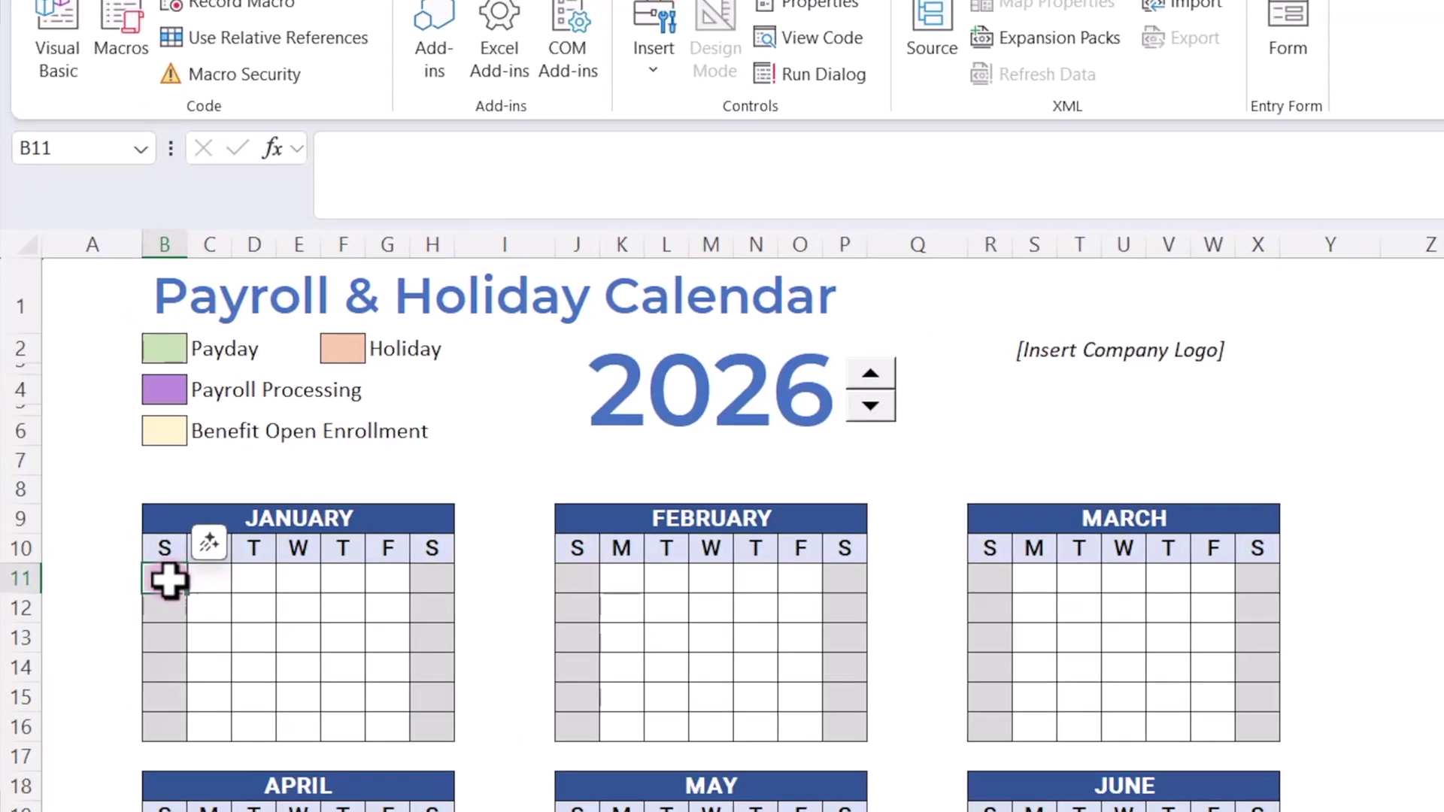
Start B11's formula as =SEQUENCE(6,7,DATEVALUE(B9&$J$2)-WEEKDAY(.
click(164, 583)
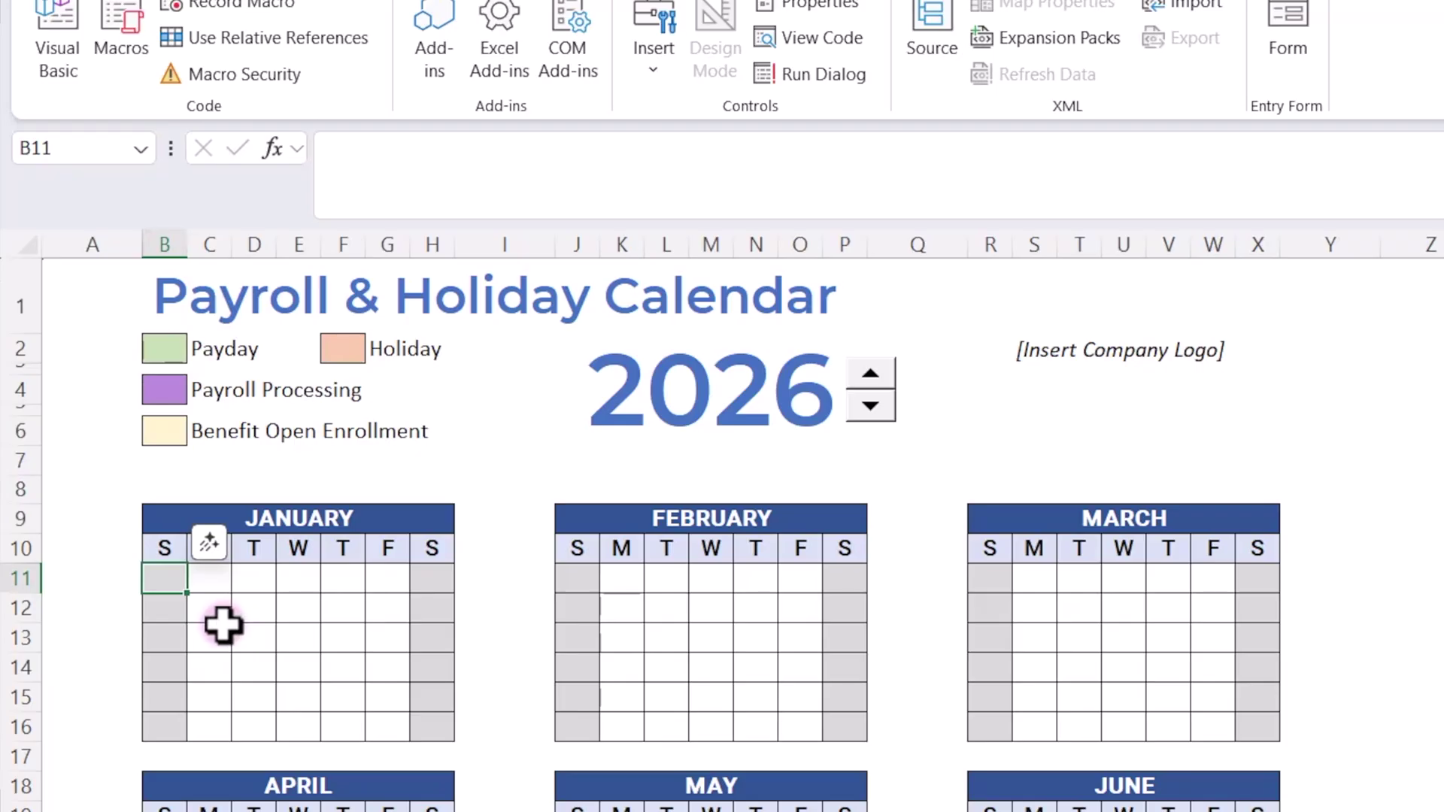
text(=)
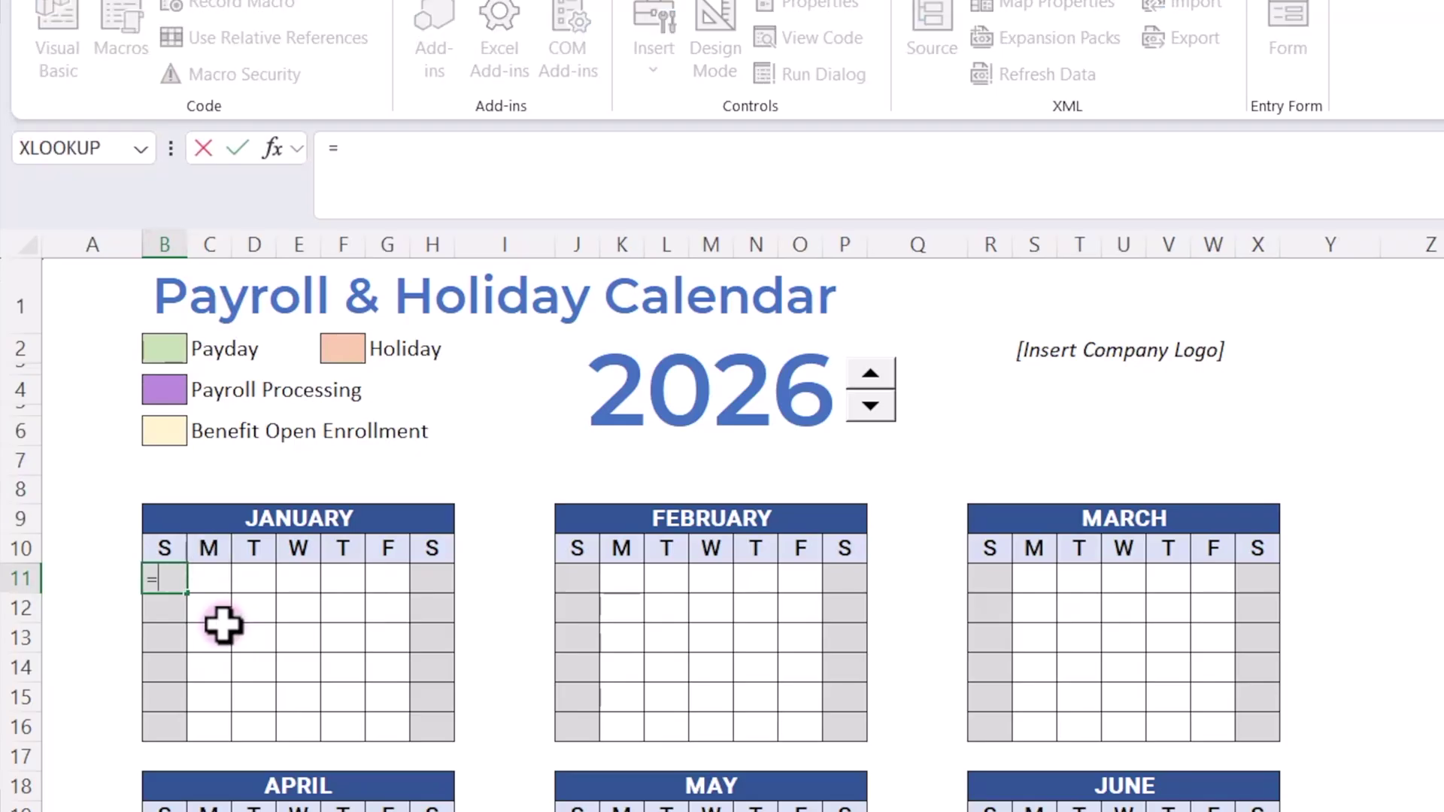
text(SEQU)
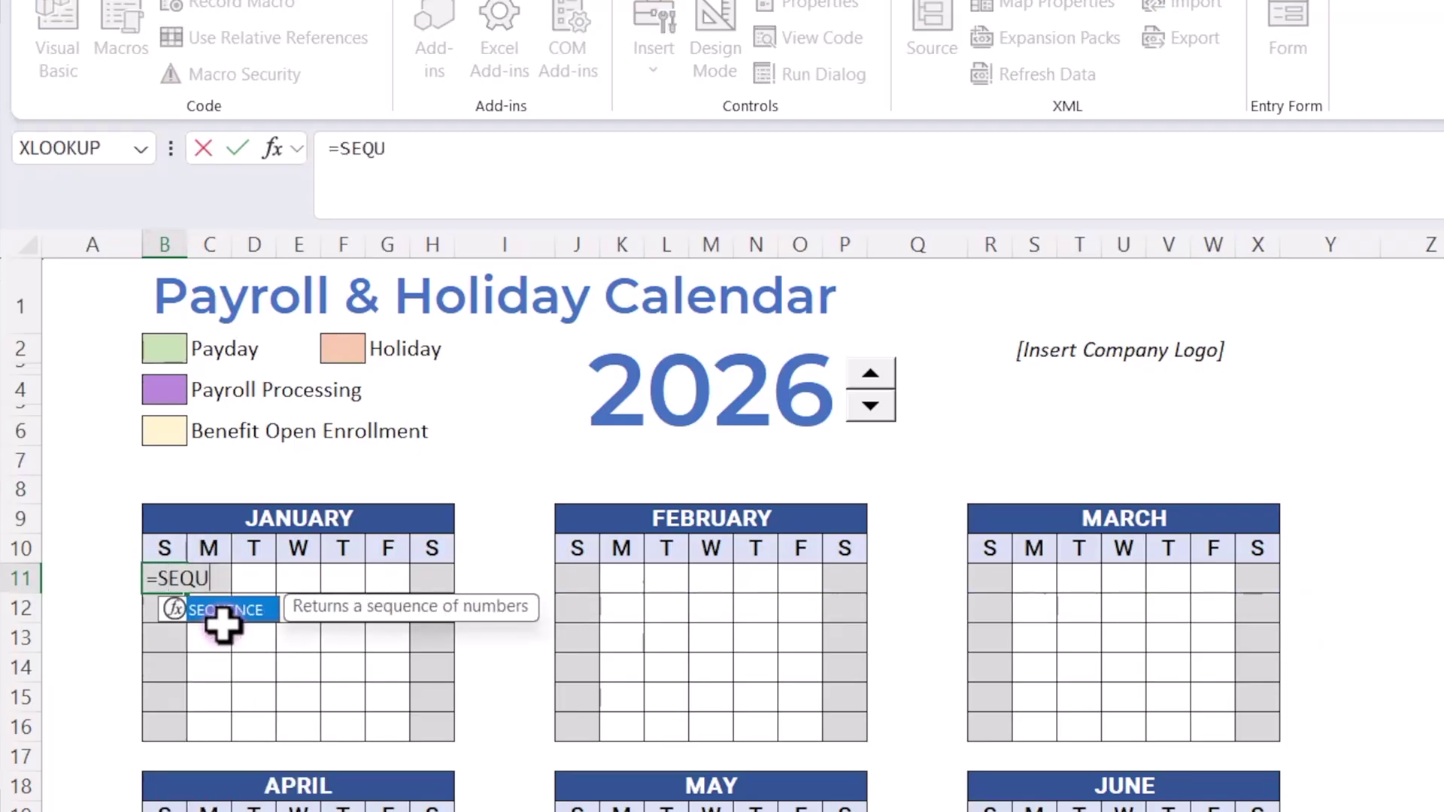
text(ENCE()
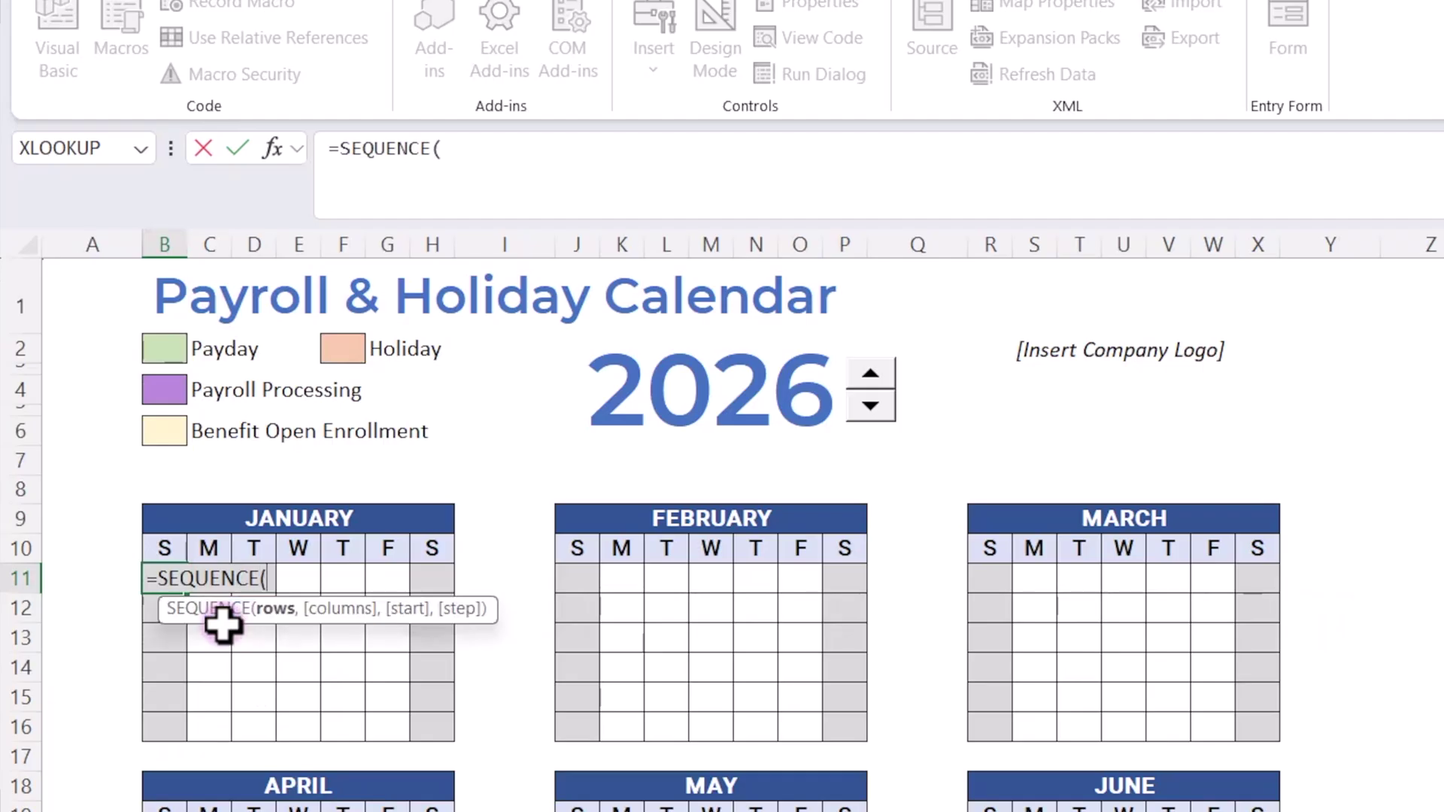
text(6)
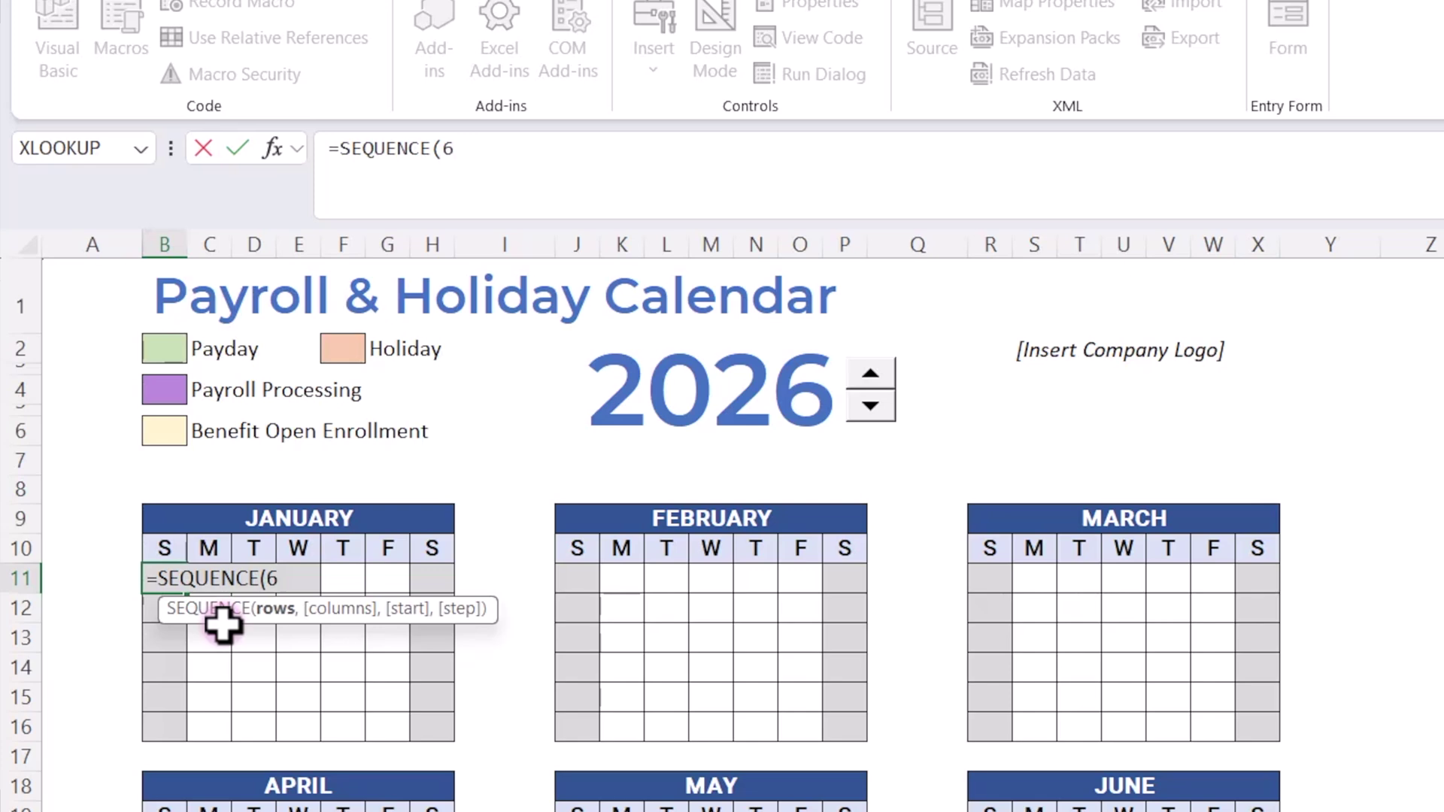
text(,)
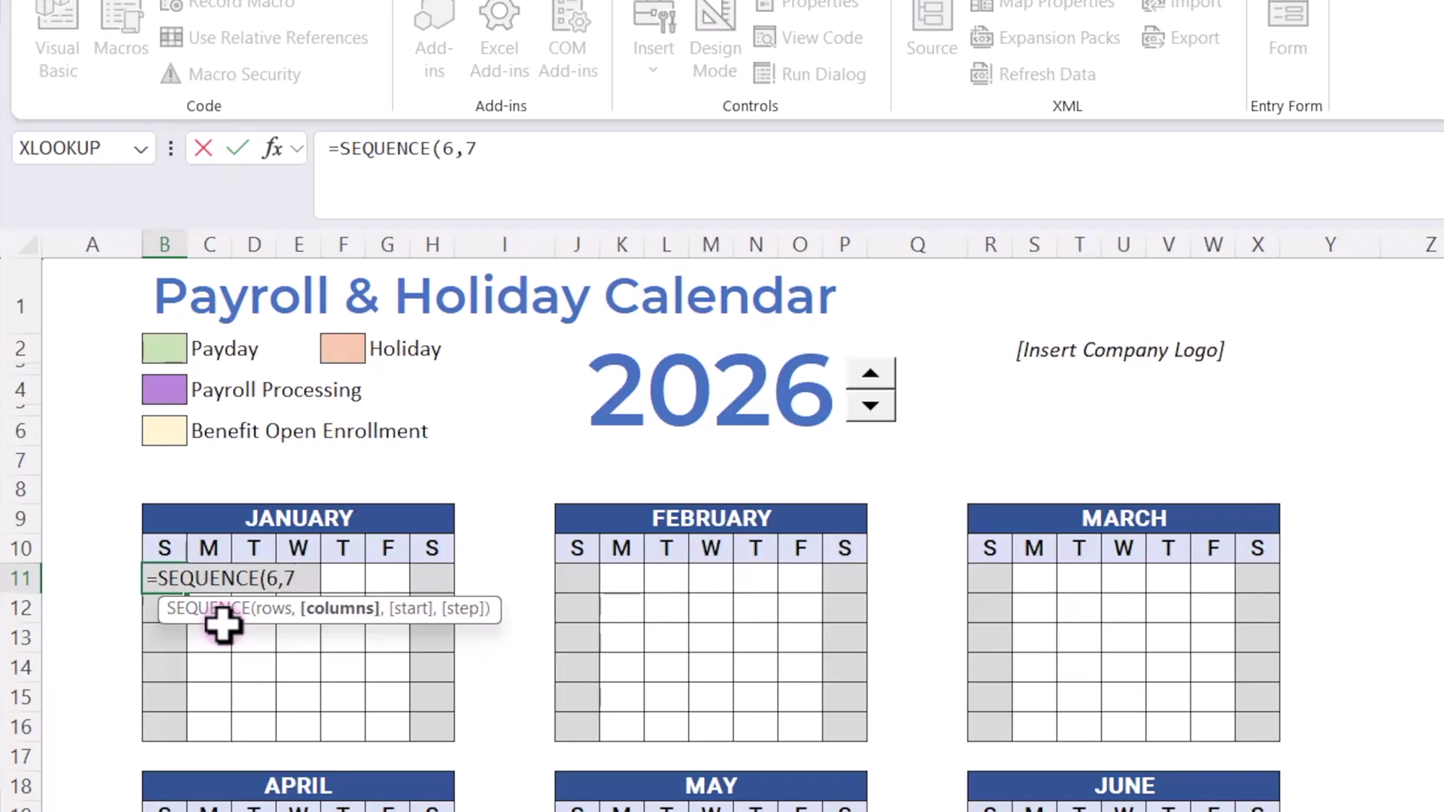
text(7,)
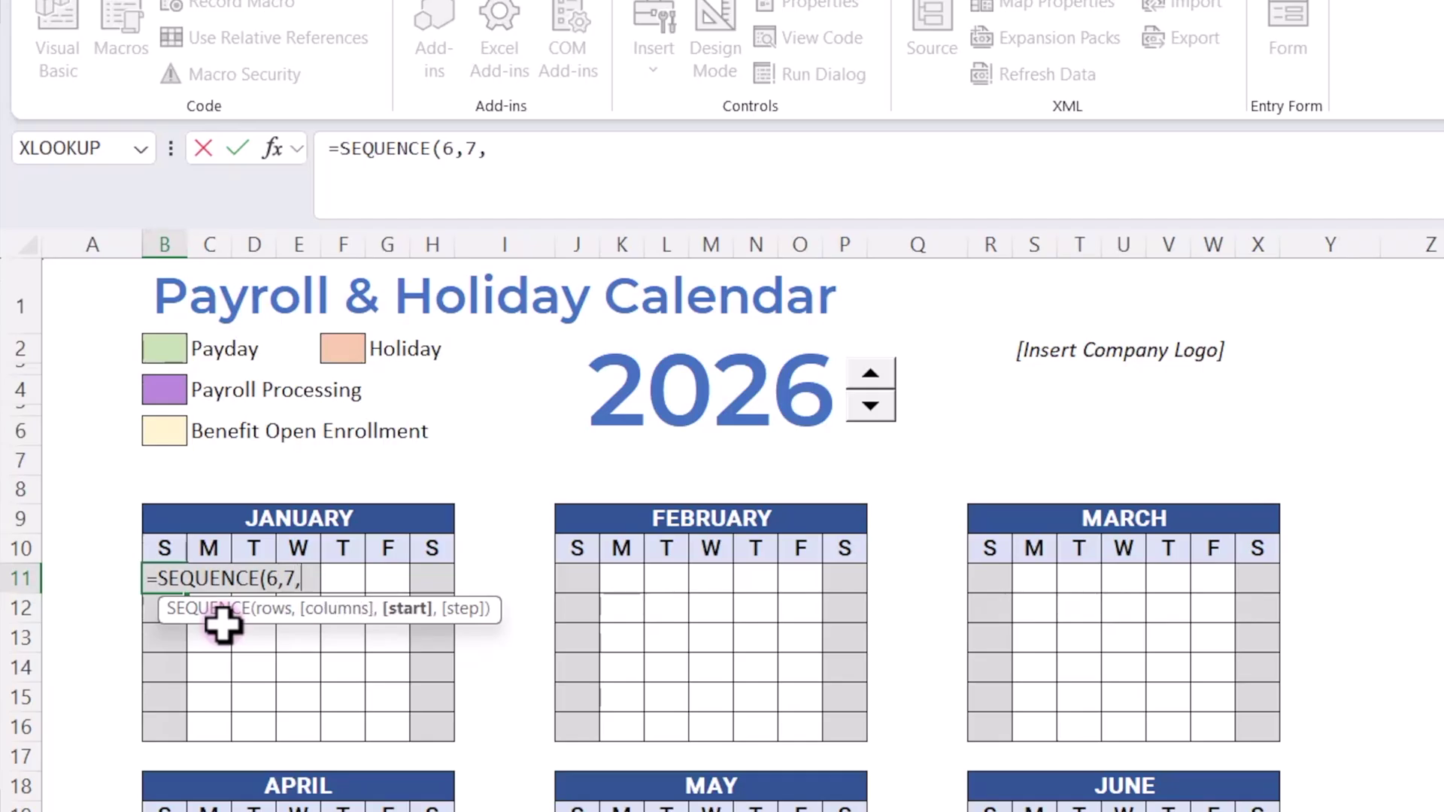
text(DATEVALUE)
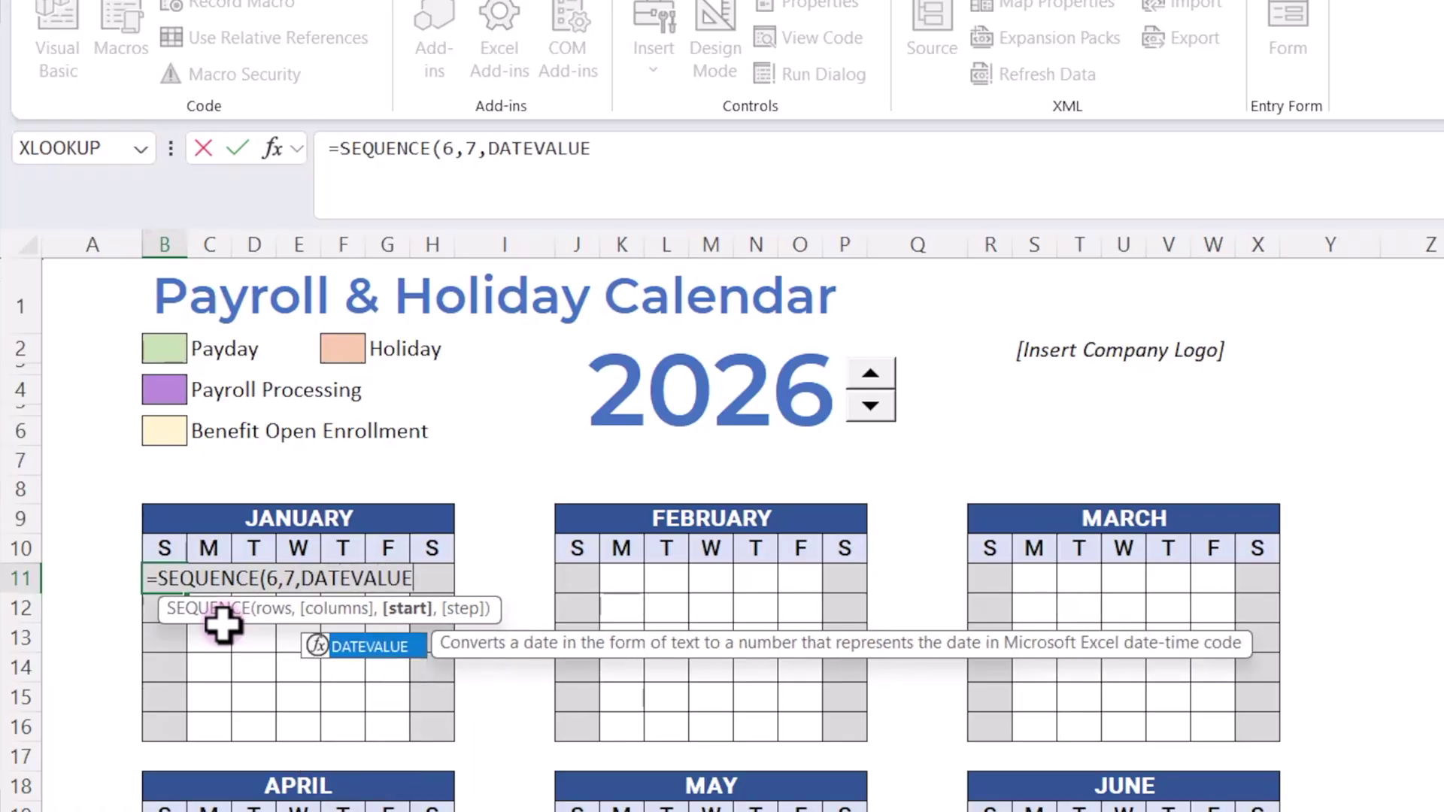
text(()
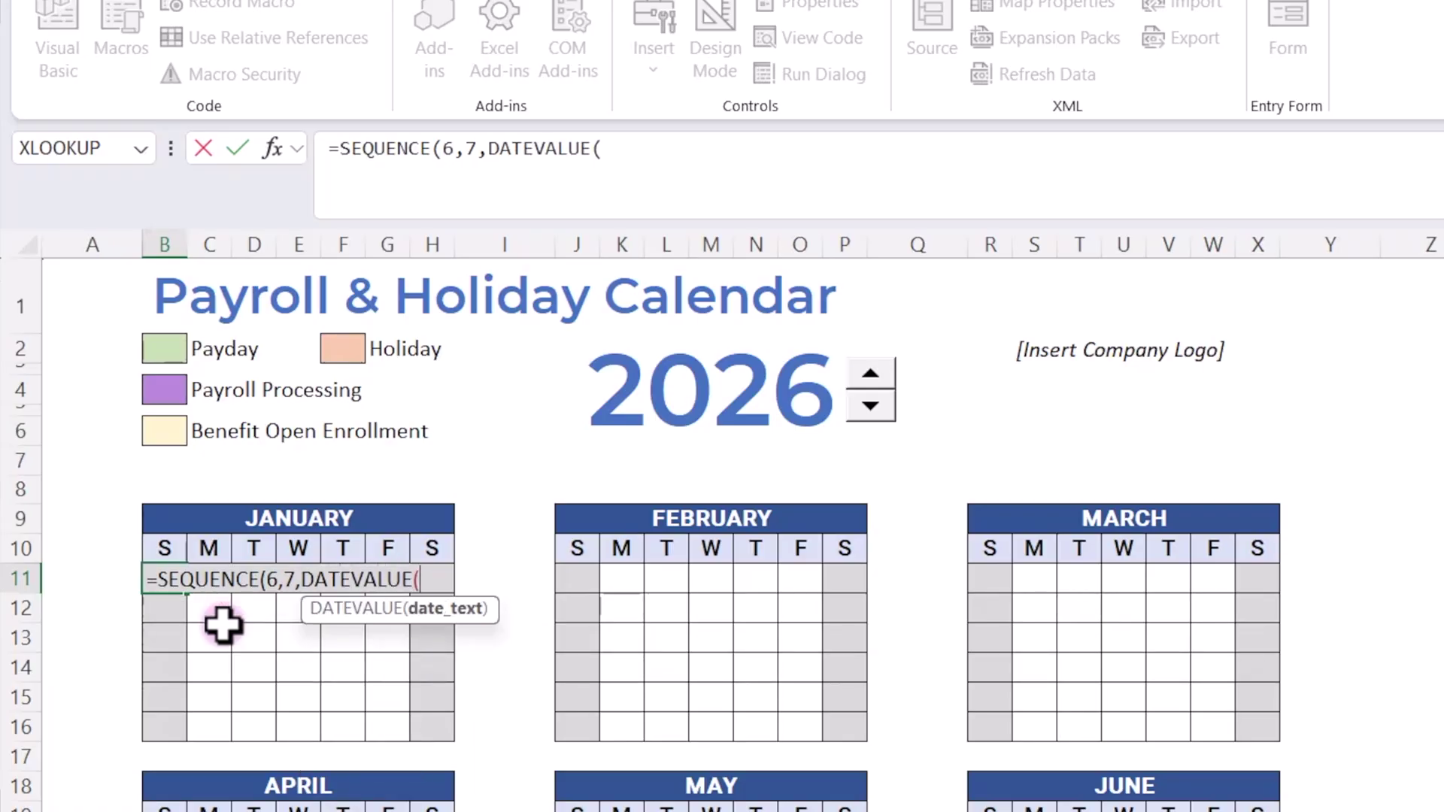
click(268, 515)
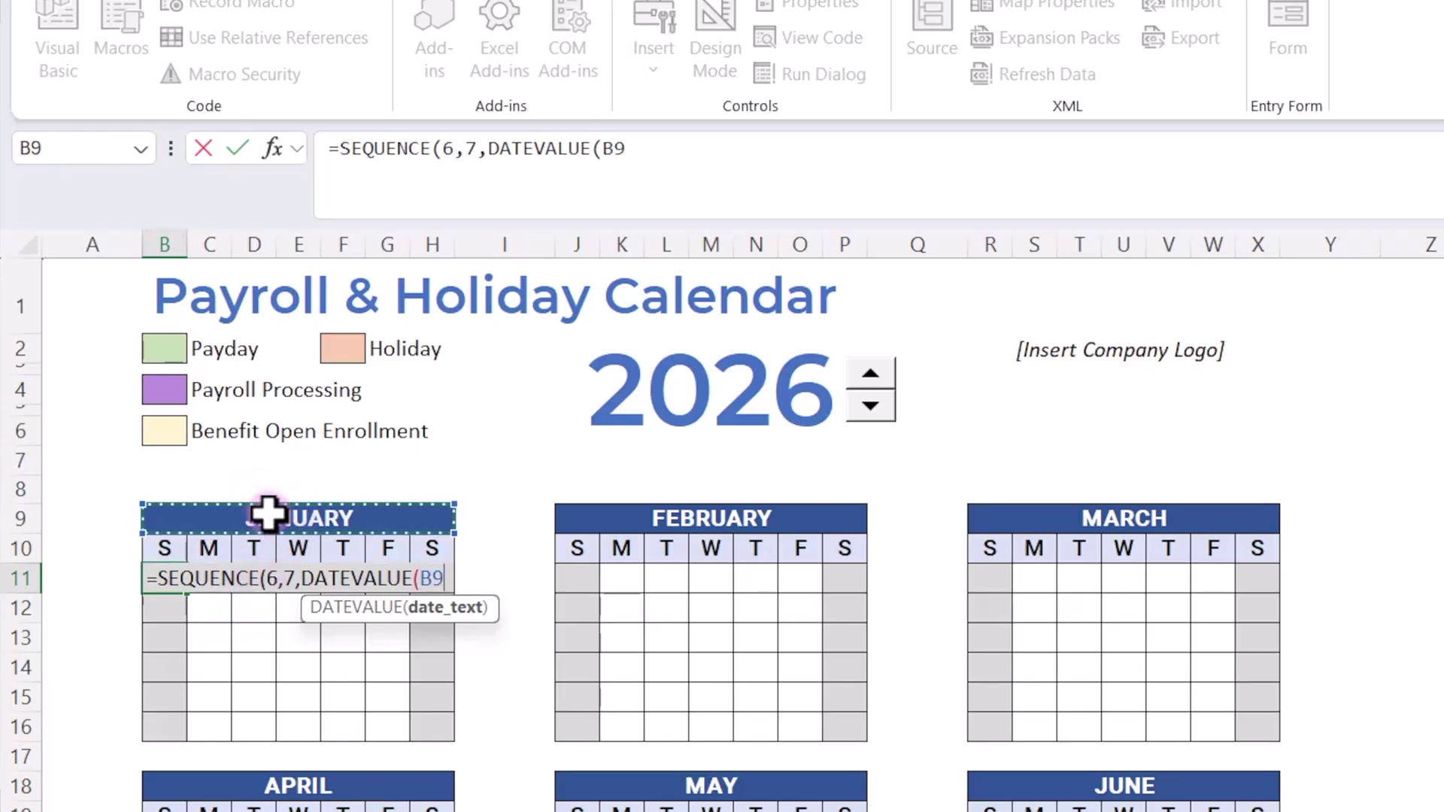
text(&)
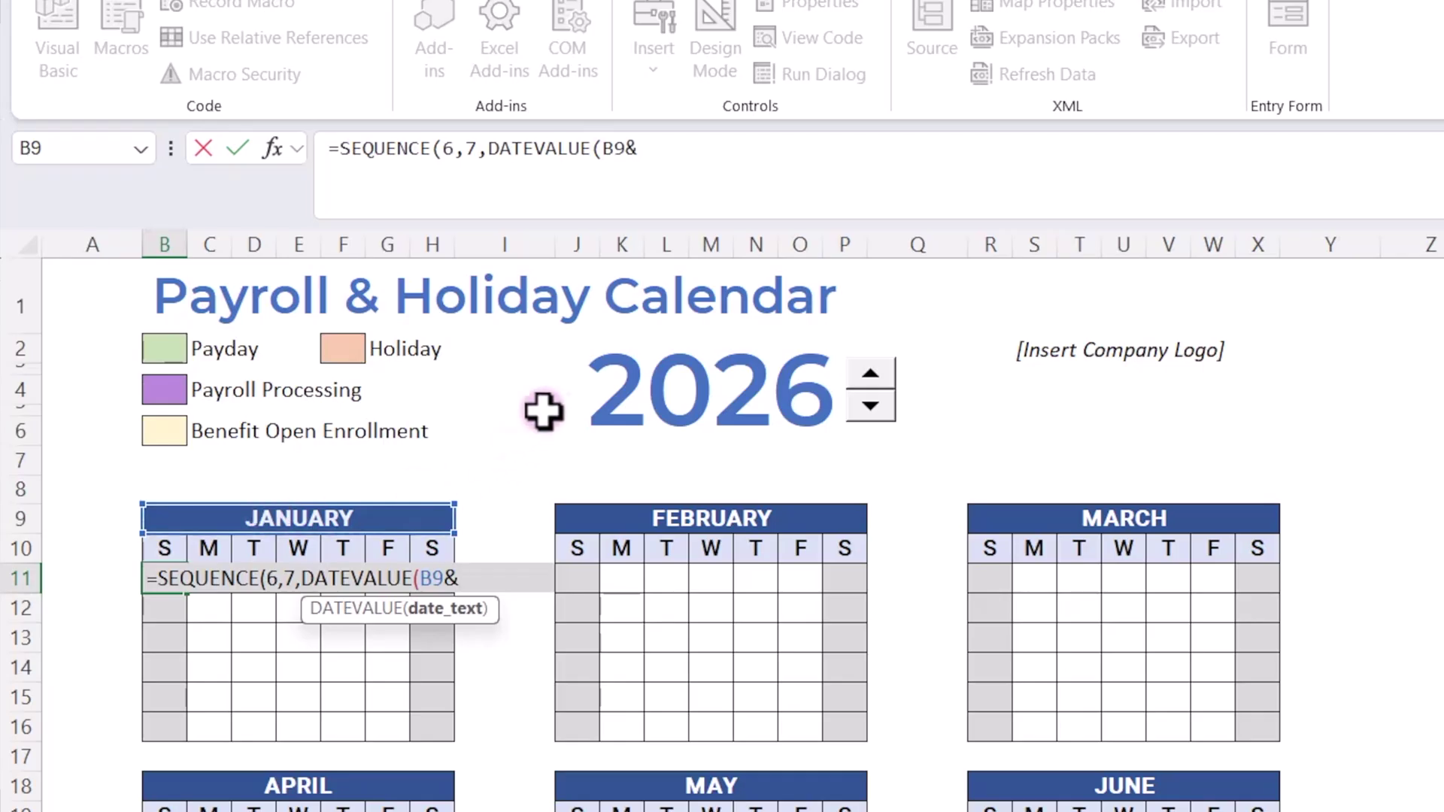
click(690, 391)
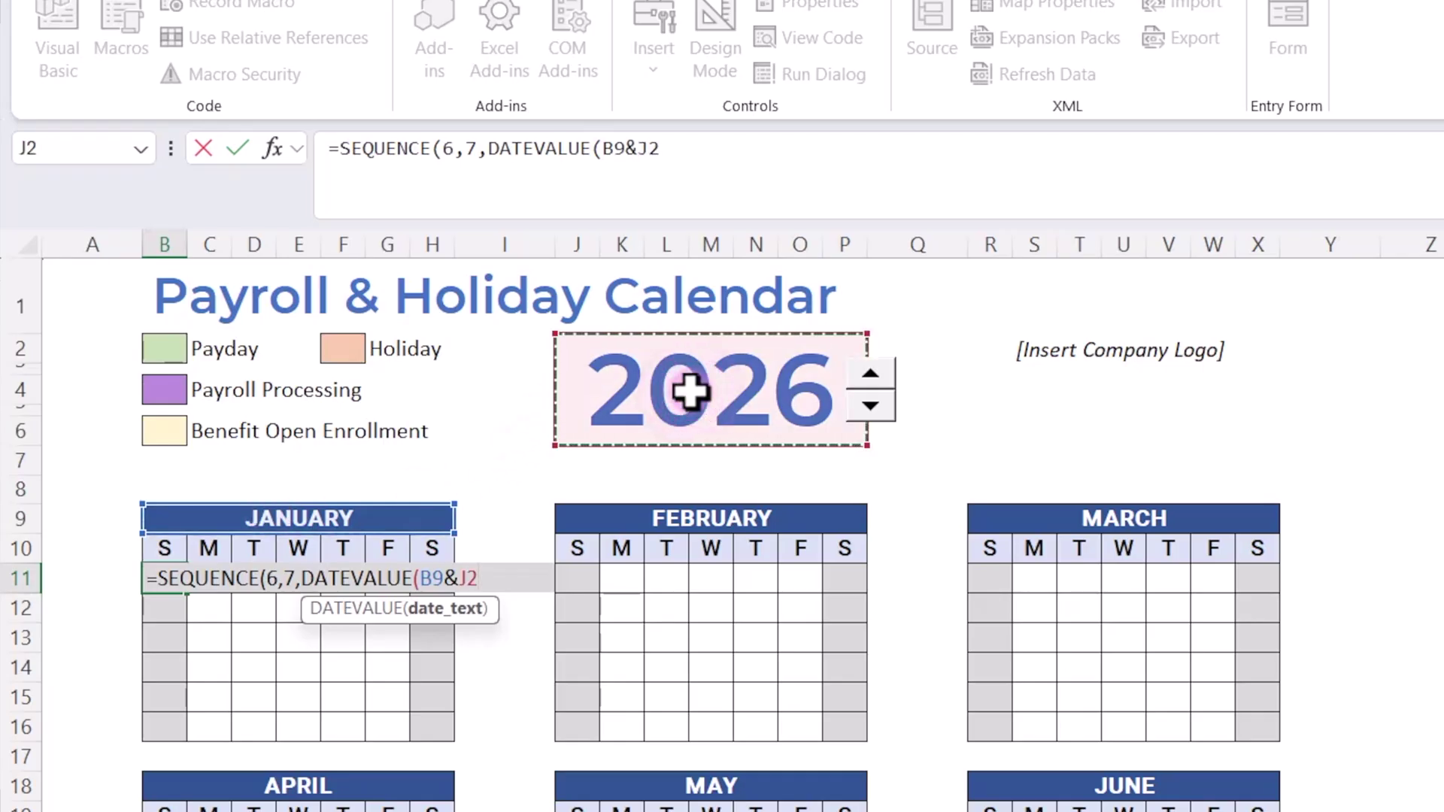
key(F4)
key(F4)
text())
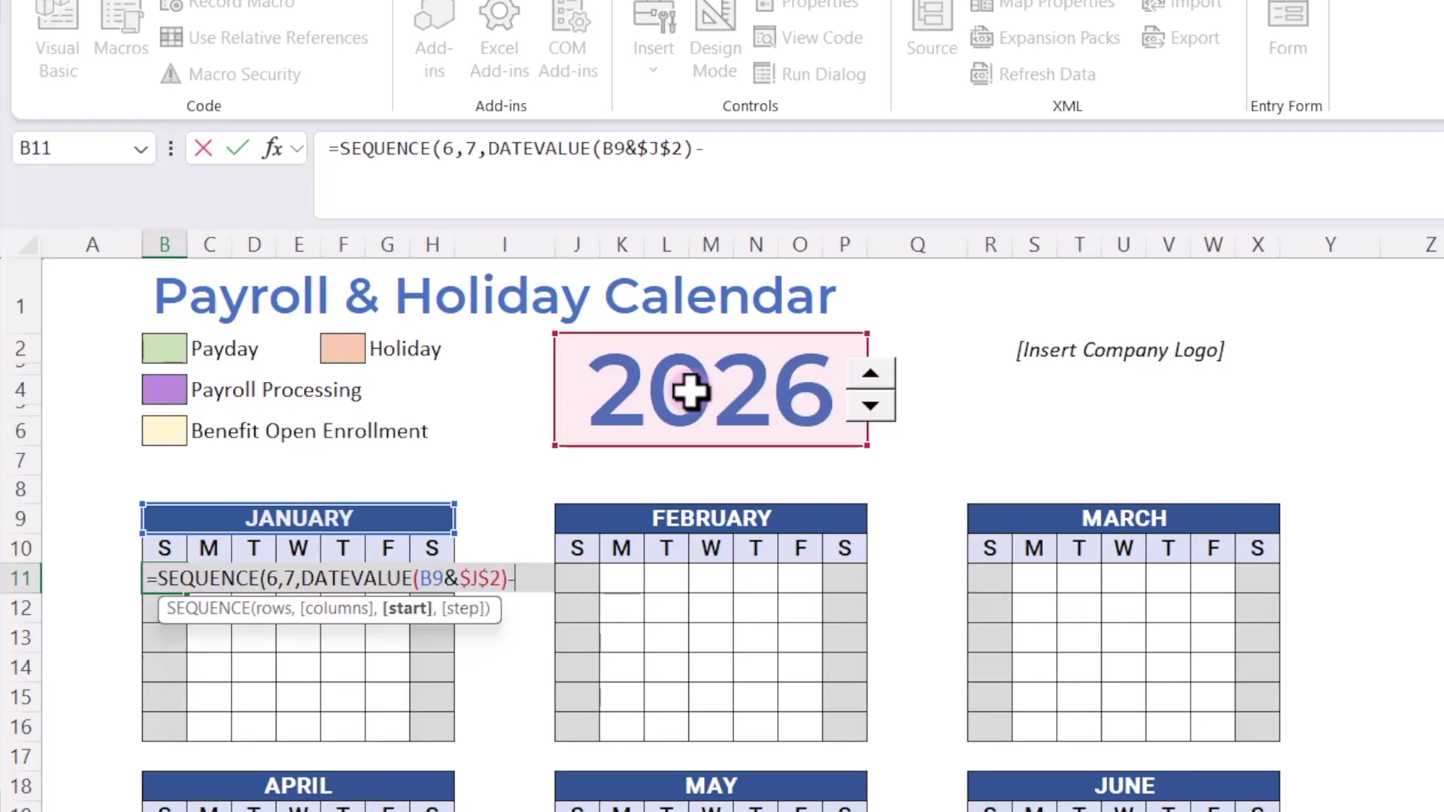
text(-WEEKD)
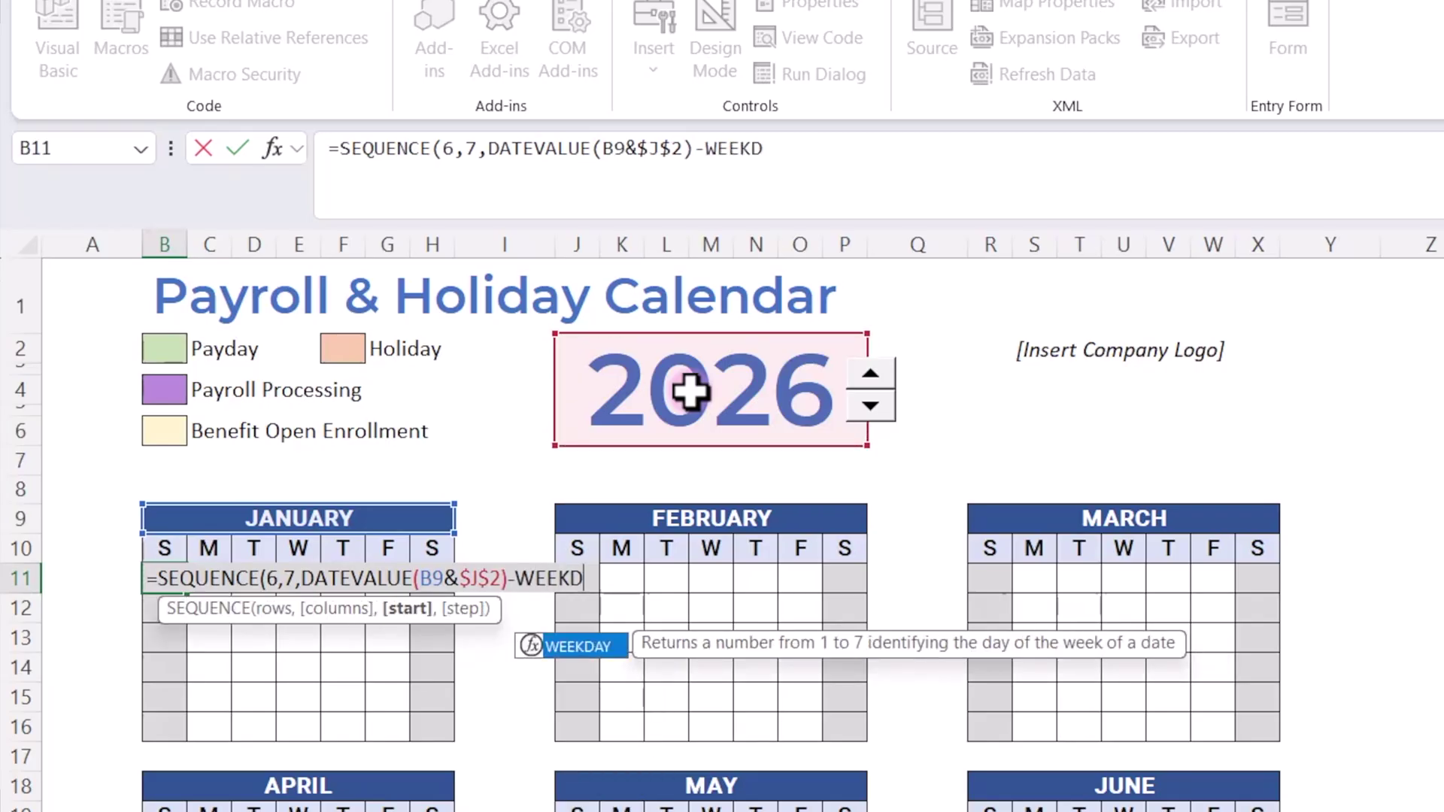
text(AY()
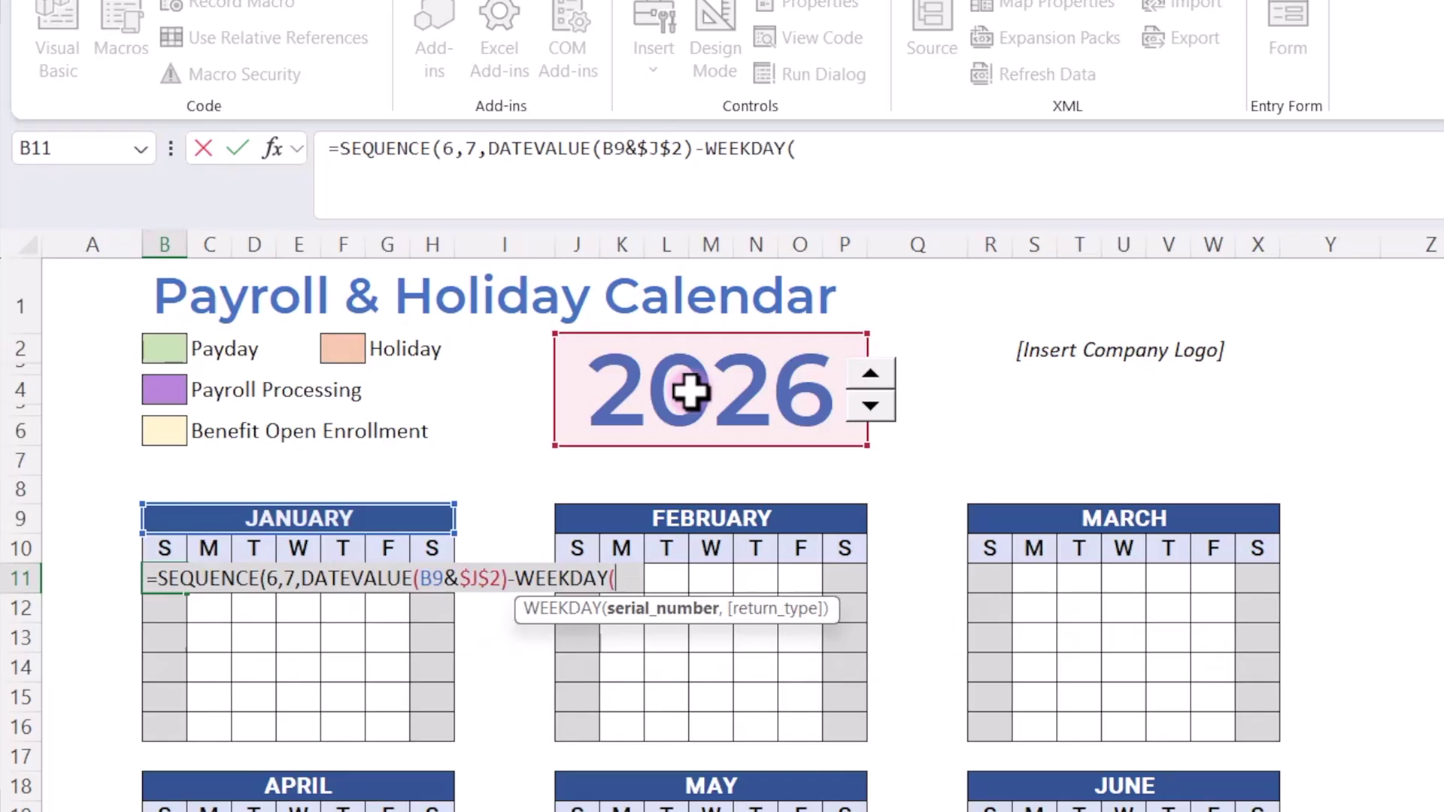
Copy DATEVALUE(B9&$J$2) into the WEEKDAY argument and finish with )+1.
click(485, 150)
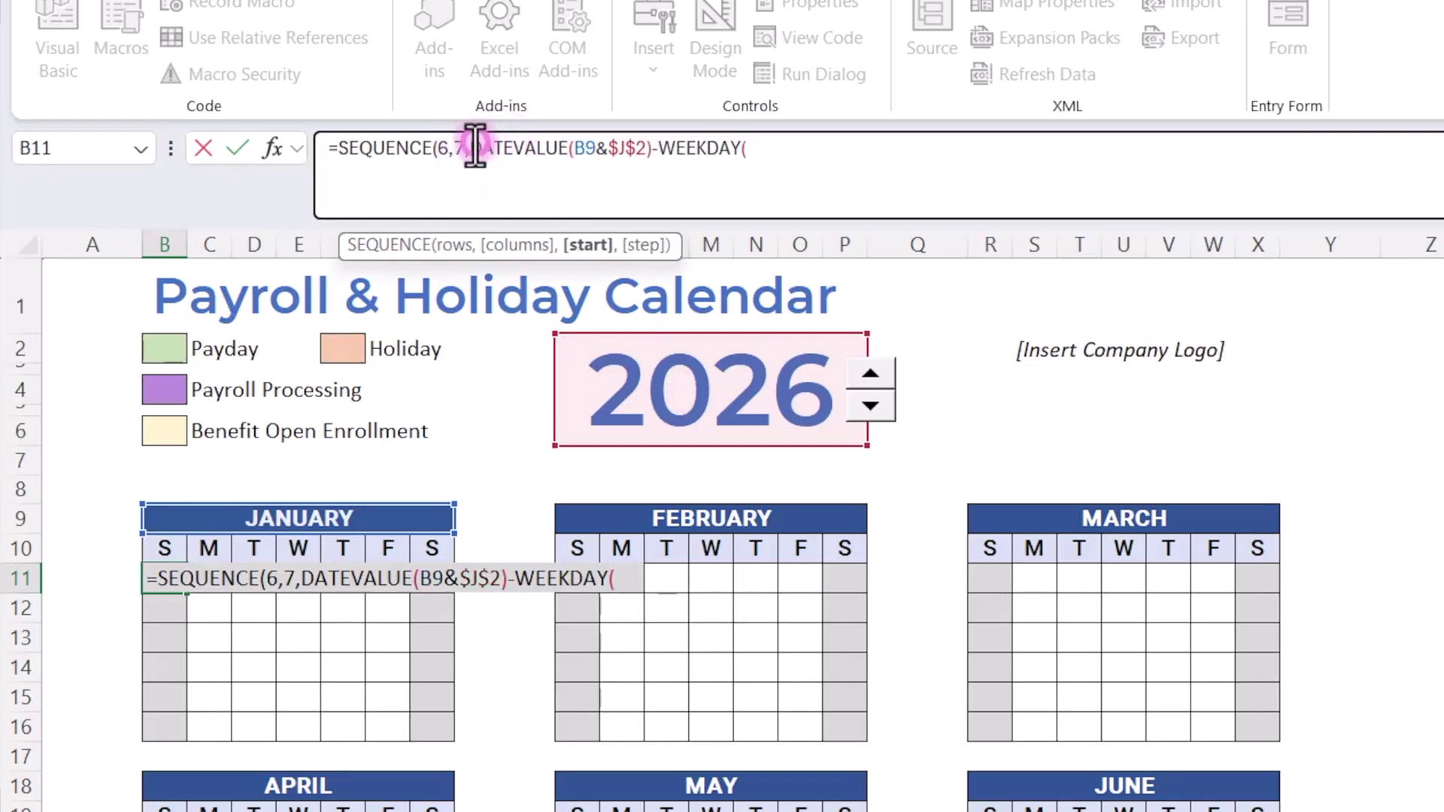
drag(475, 147, 653, 155)
key(ctrl+c)
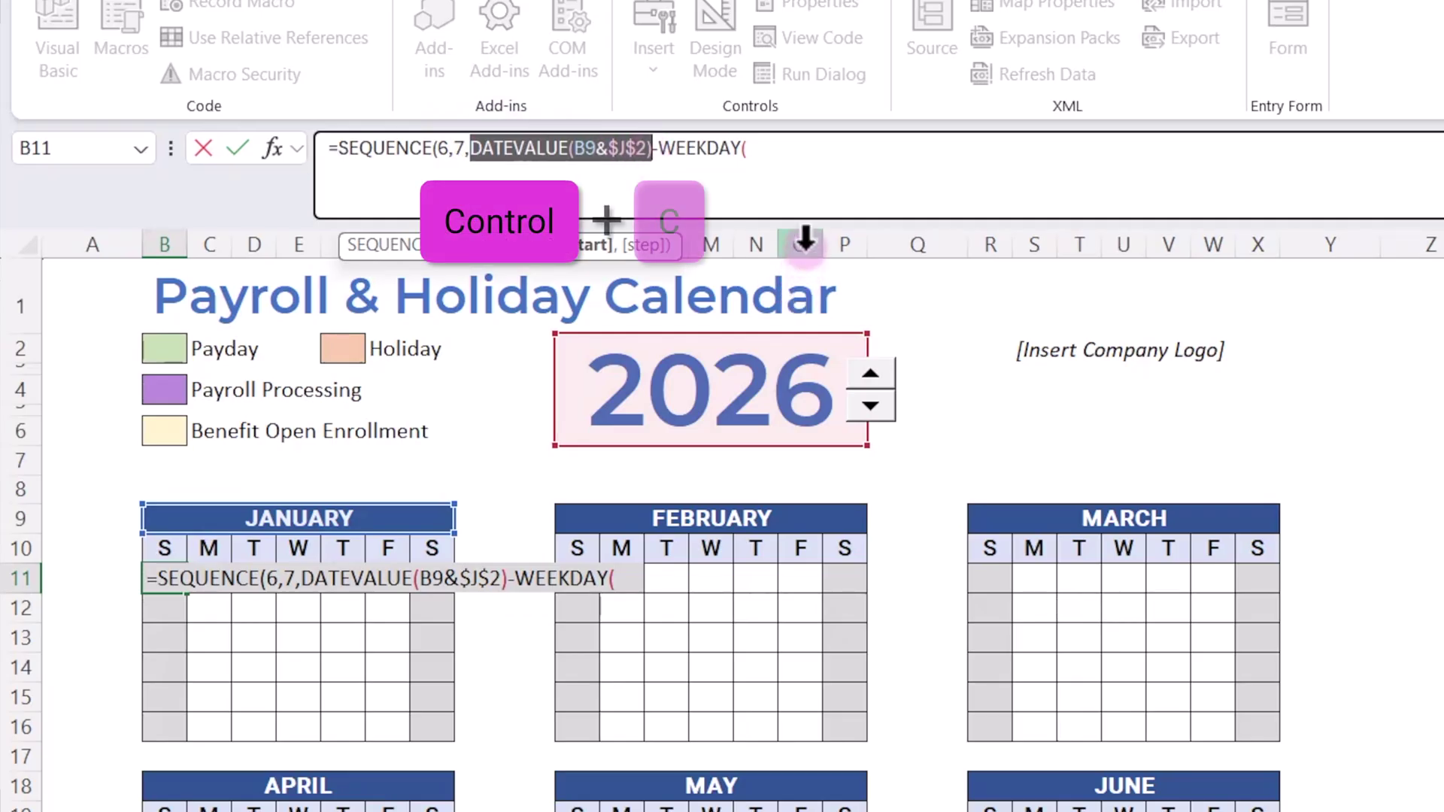
click(757, 150)
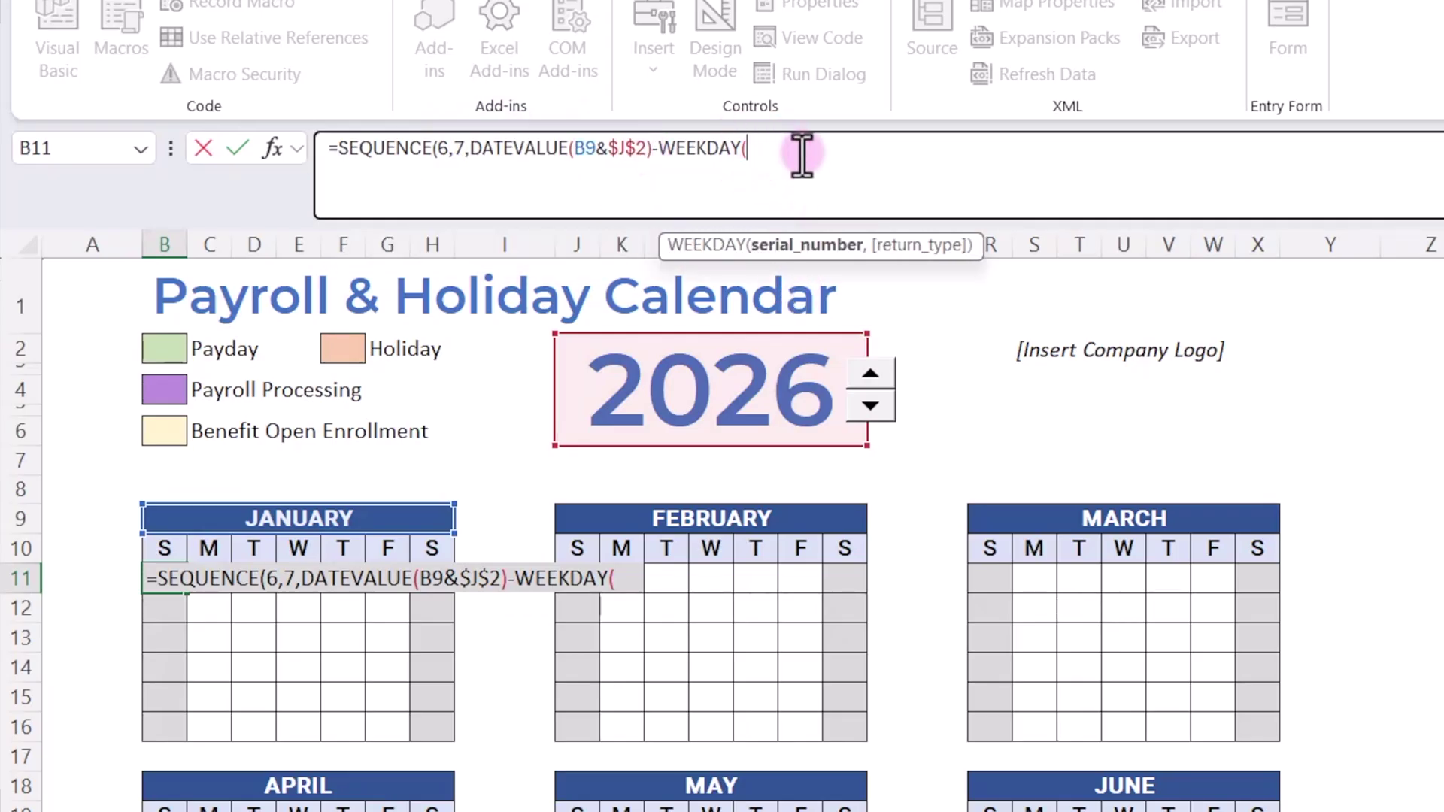
key(ctrl+v)
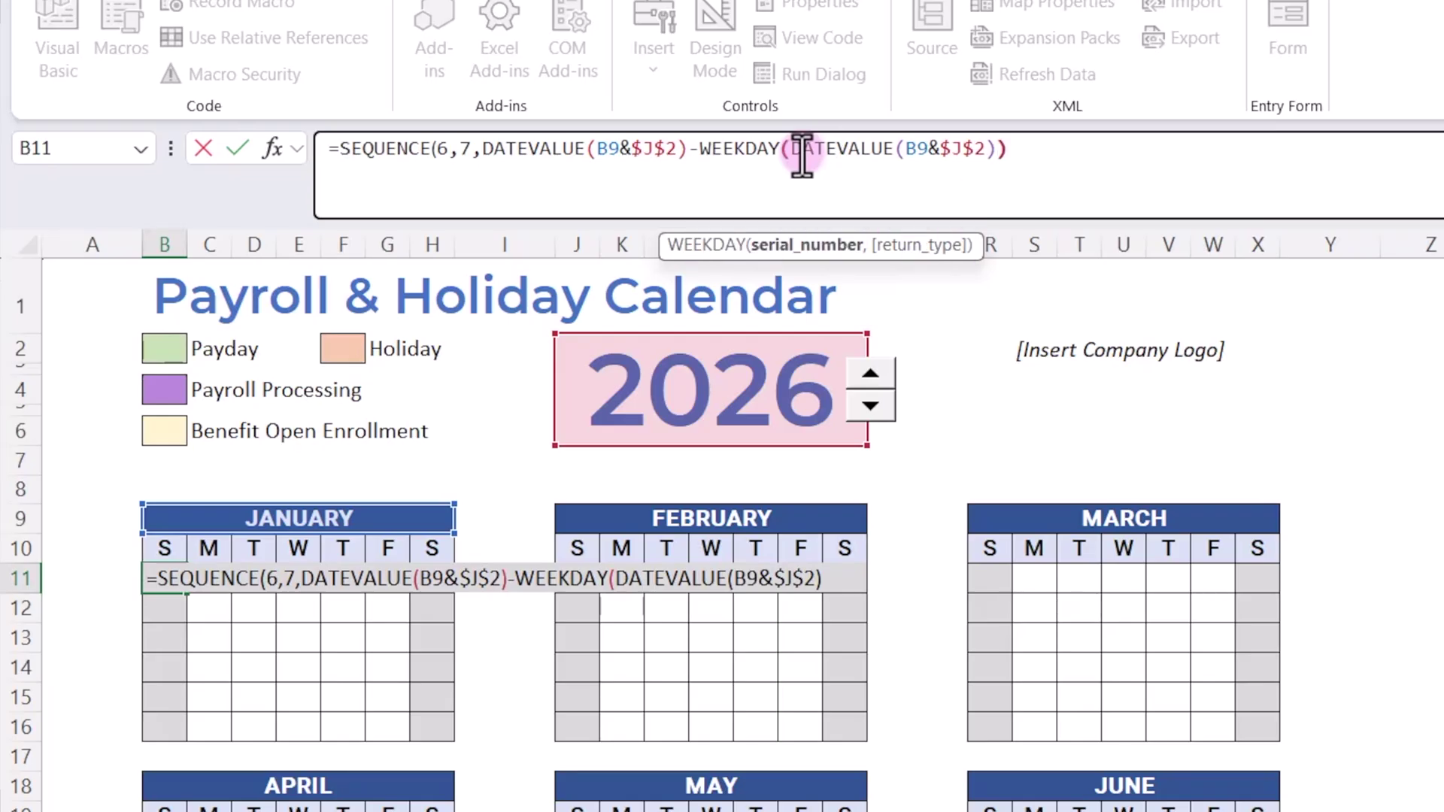
text()+1)
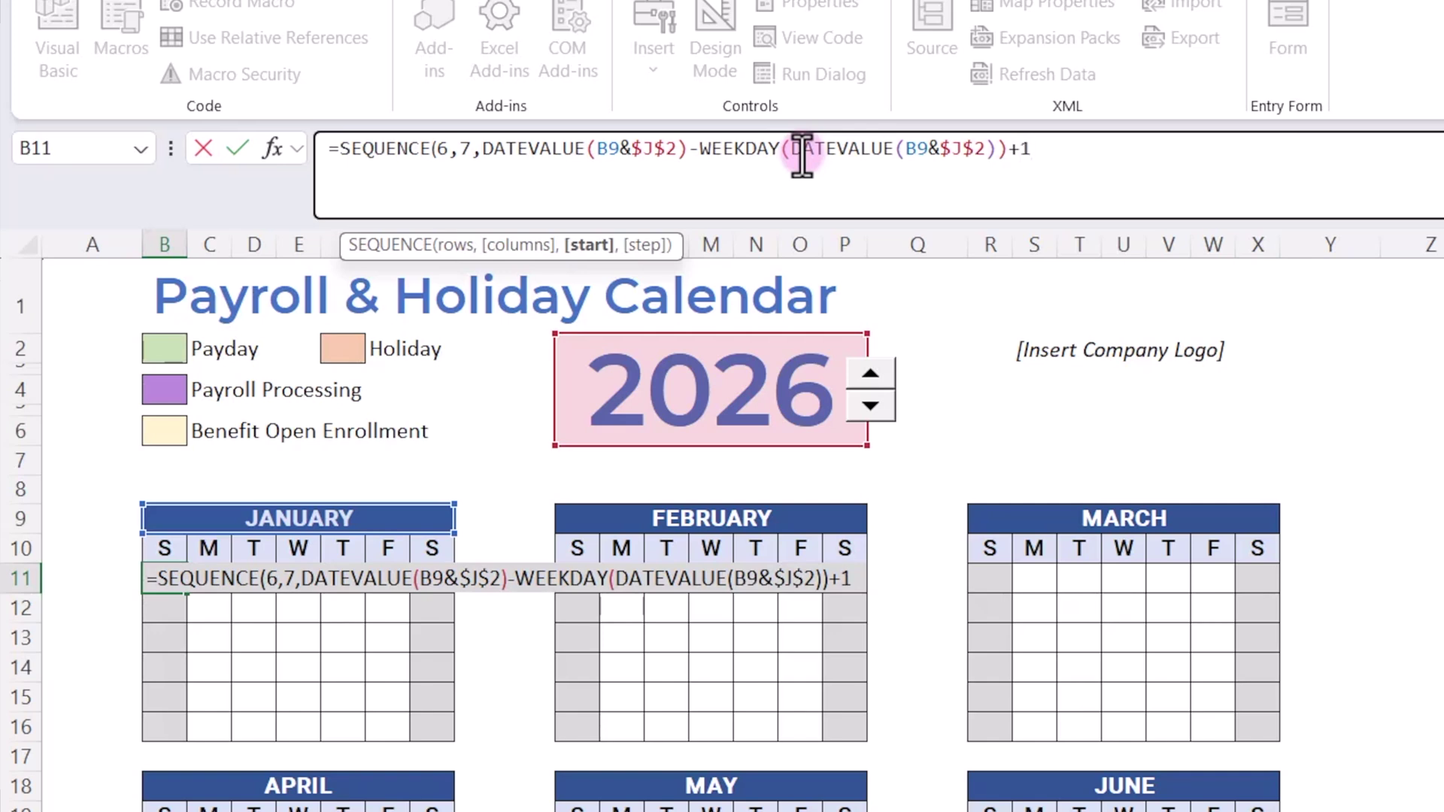
text())
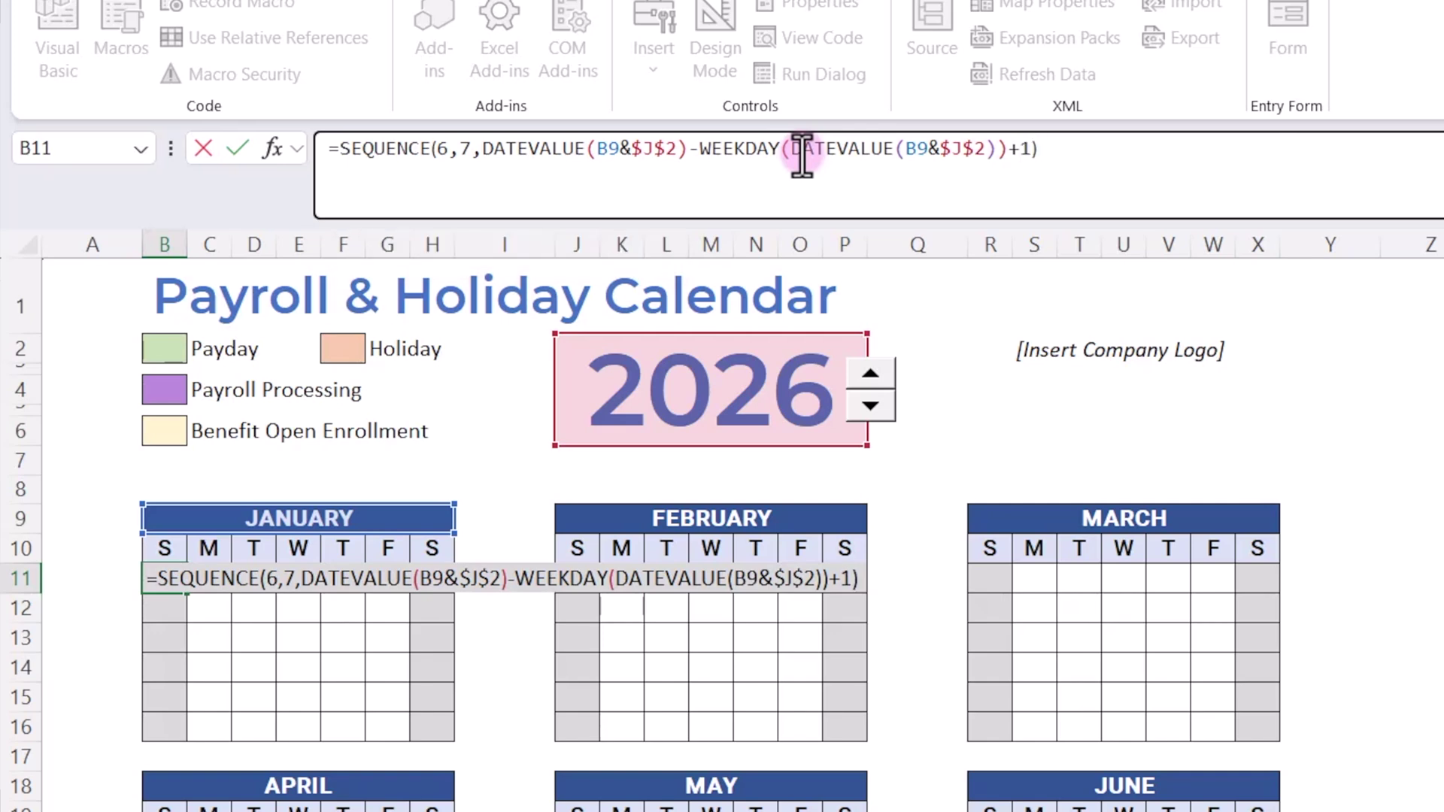
Enter January's formula and copy its spilled range B11:H16.
key(Return)
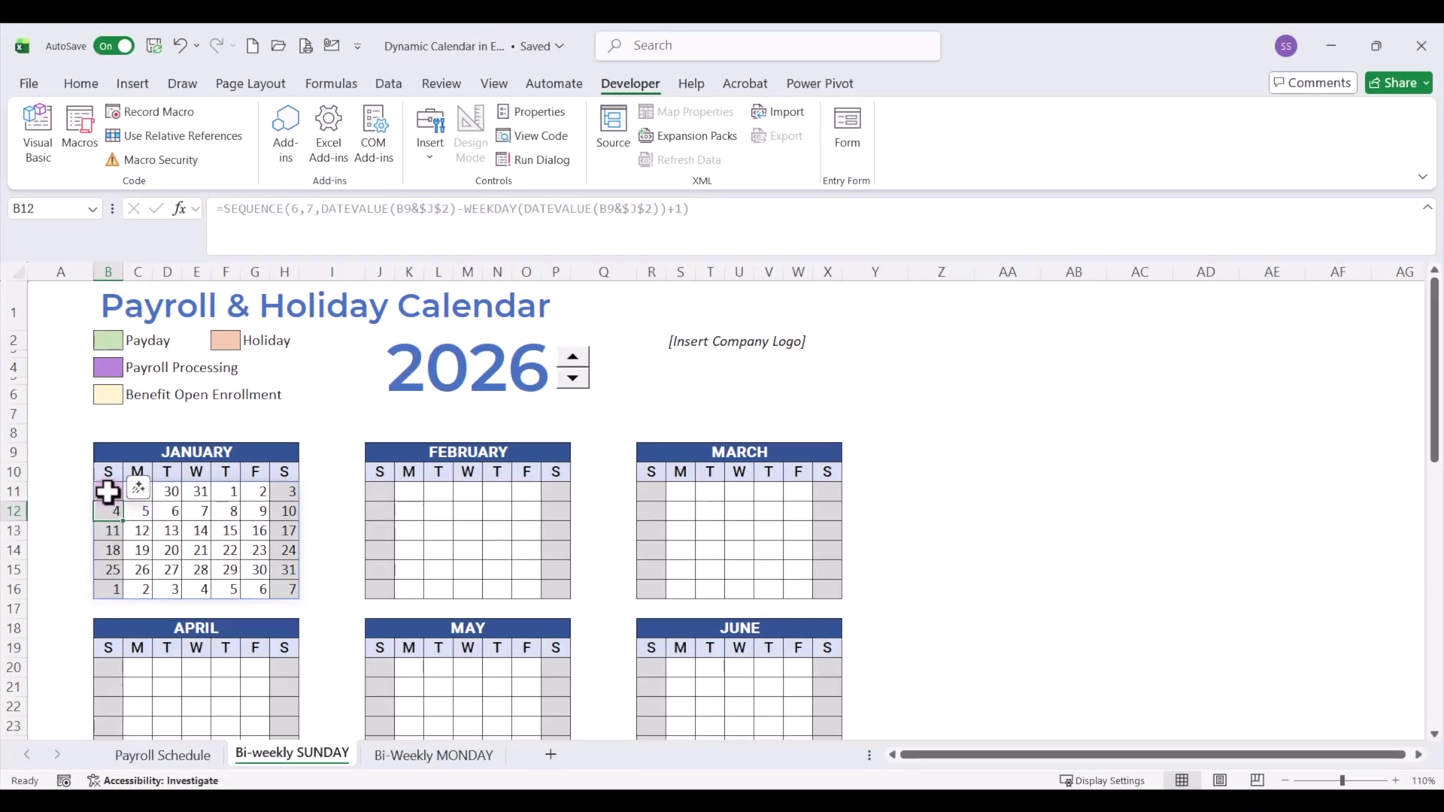
drag(108, 492, 280, 582)
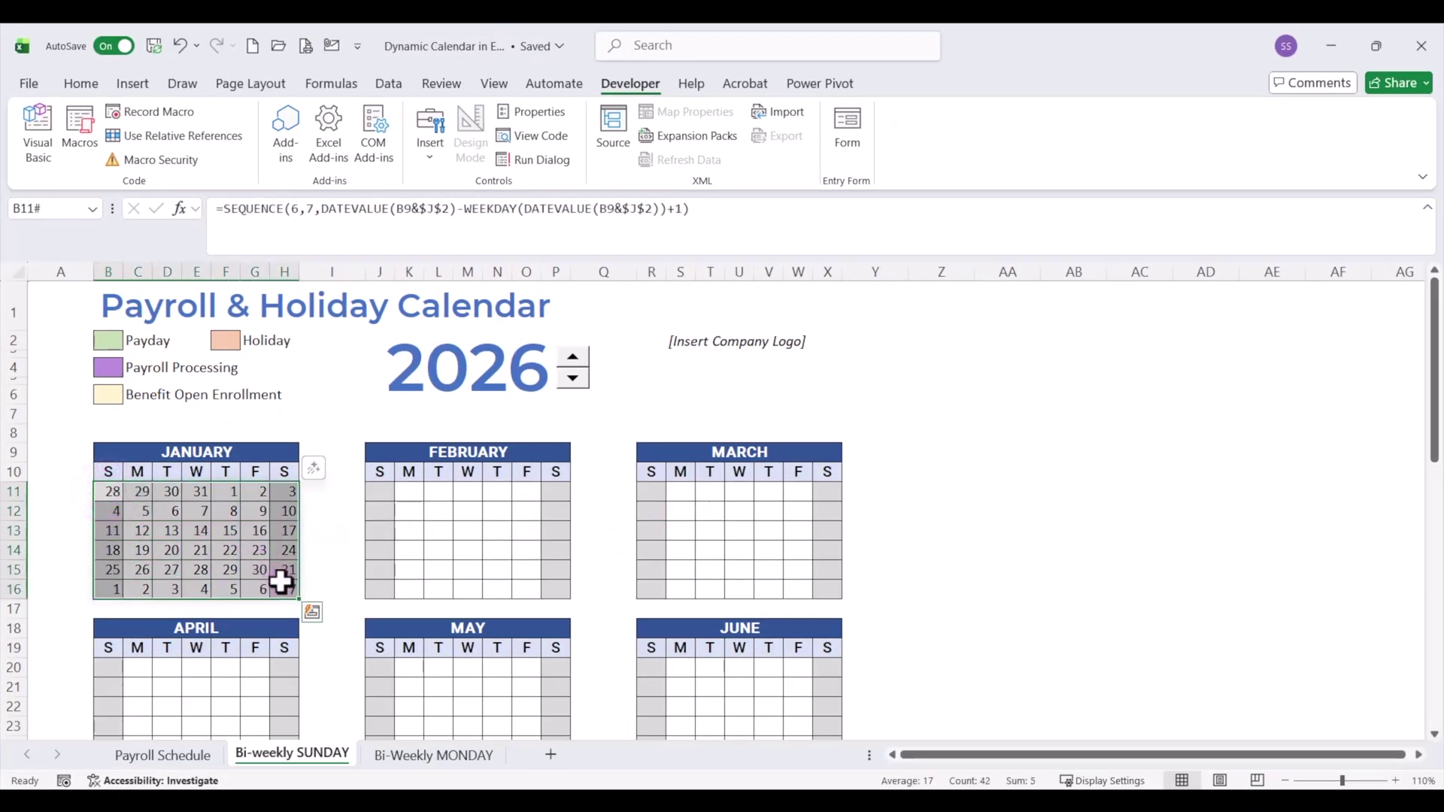
key(ctrl+c)
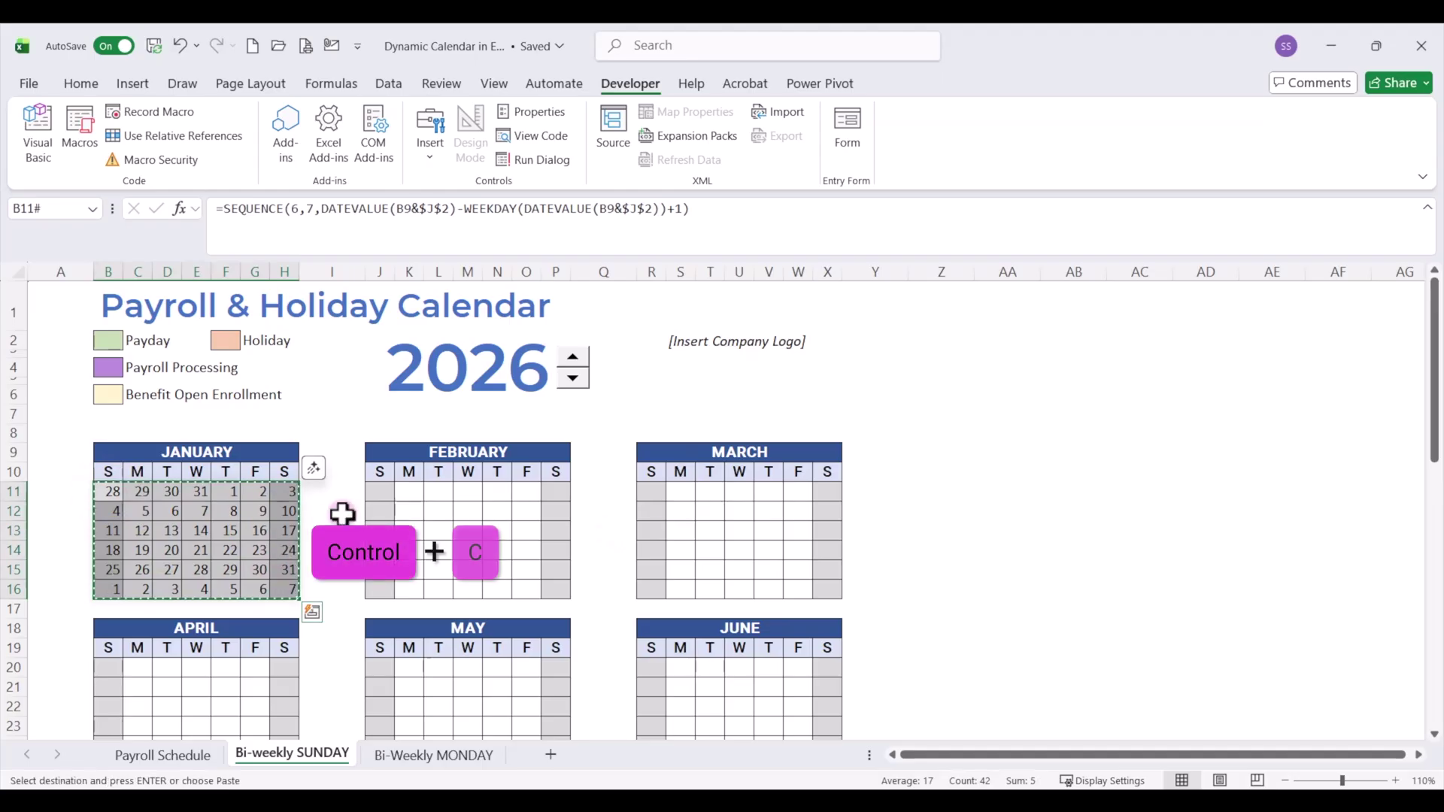
Paste the calendar formula into the first date cells of February through June.
click(382, 491)
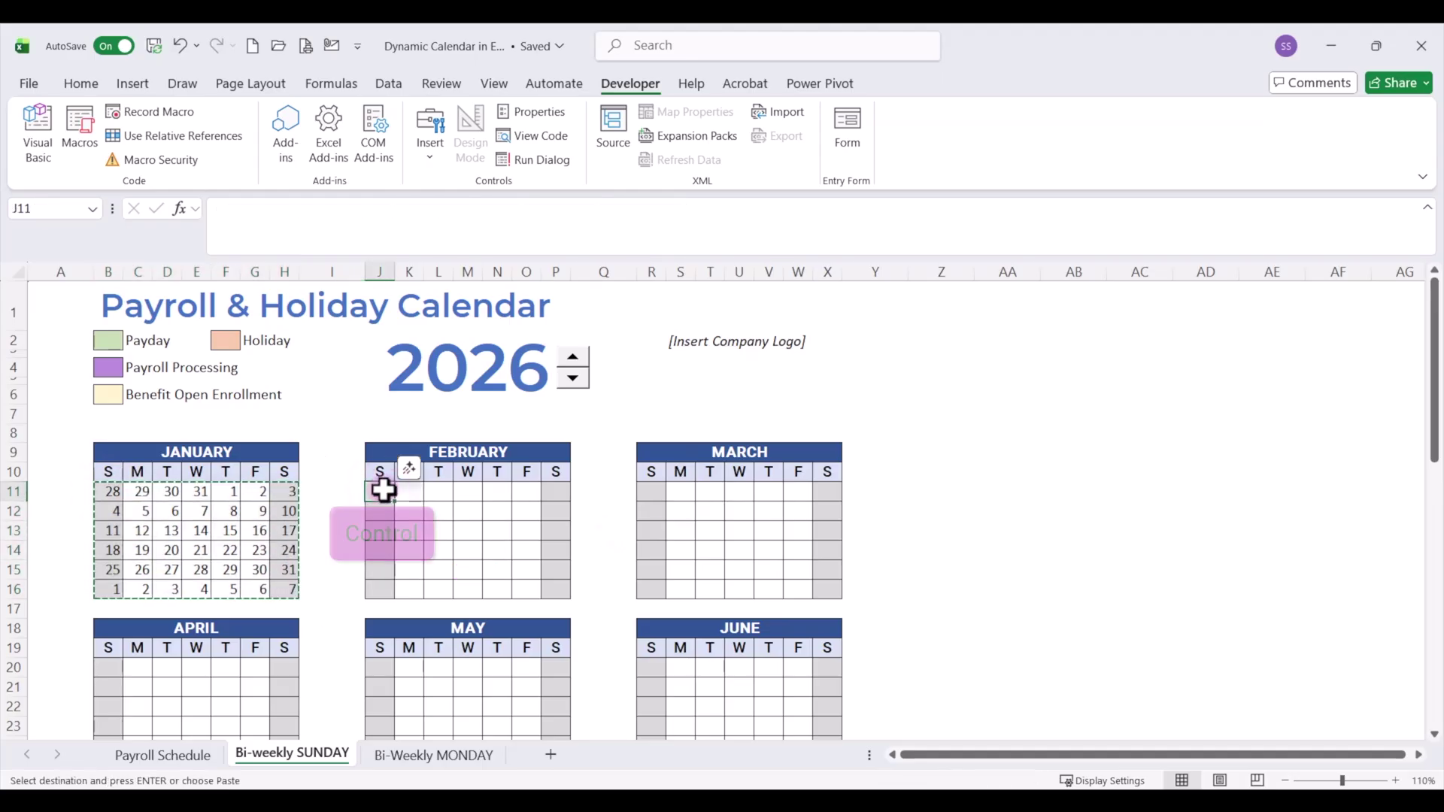
key(ctrl+v)
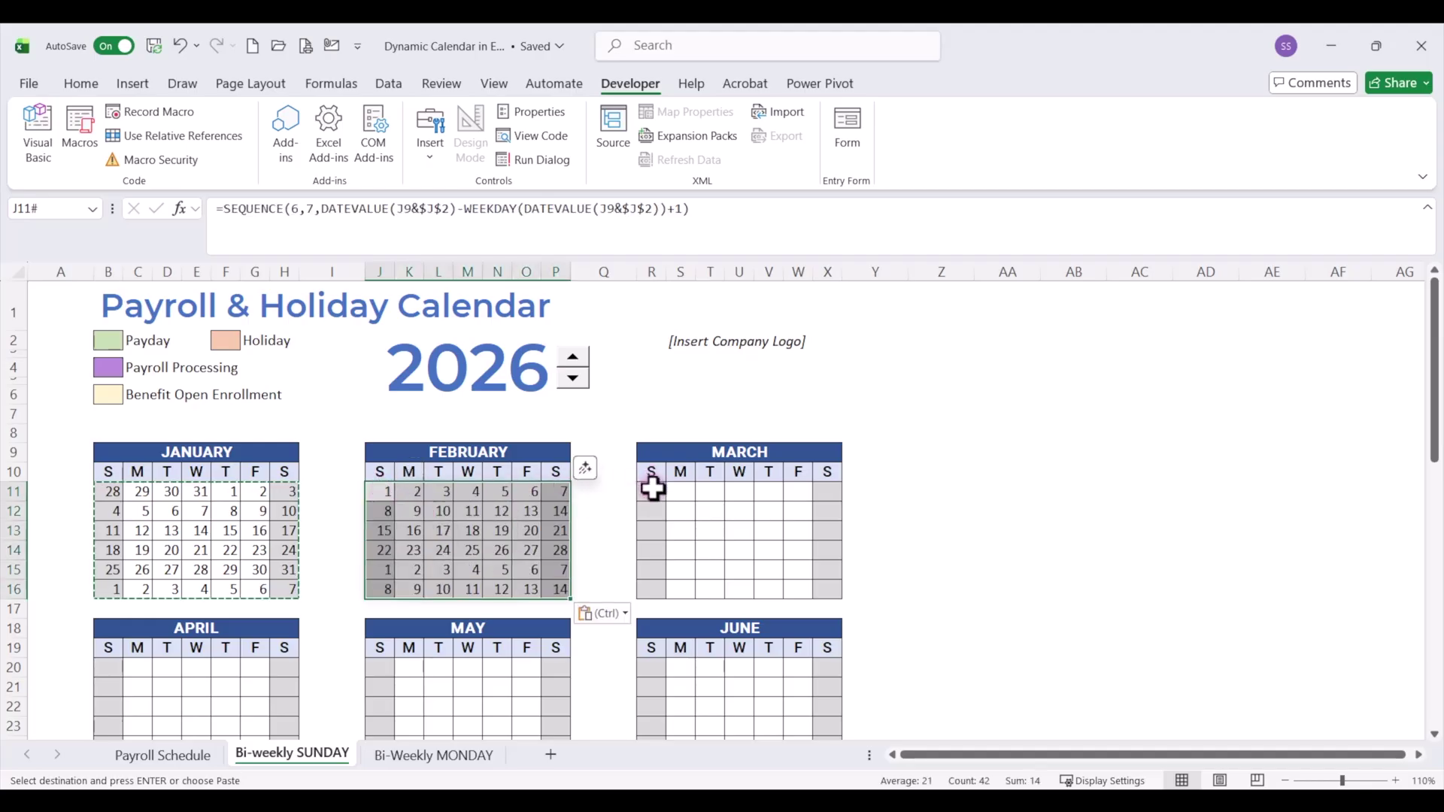
click(651, 484)
key(ctrl+v)
scroll(437, 559, down, 2)
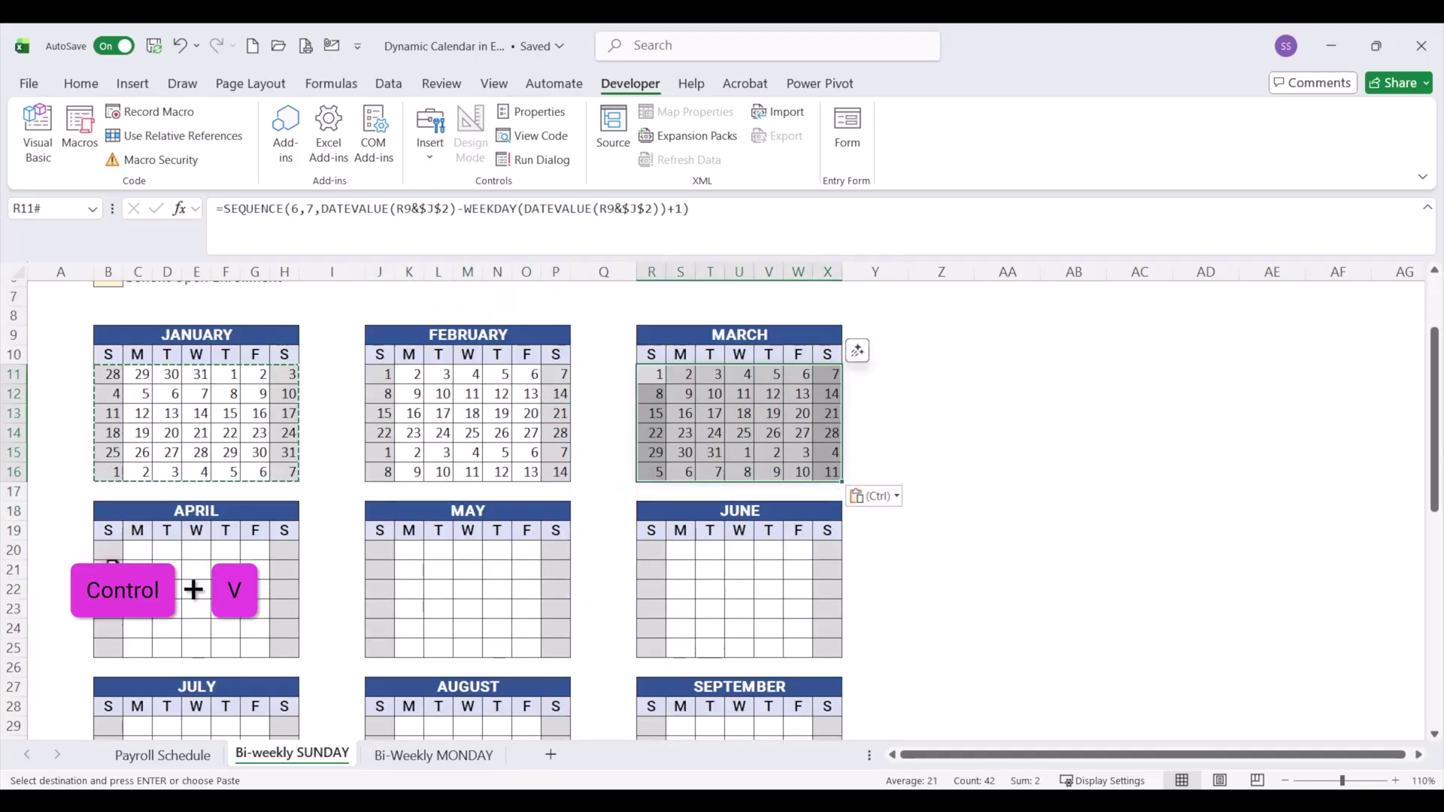
click(113, 553)
key(ctrl+v)
click(379, 550)
key(ctrl+v)
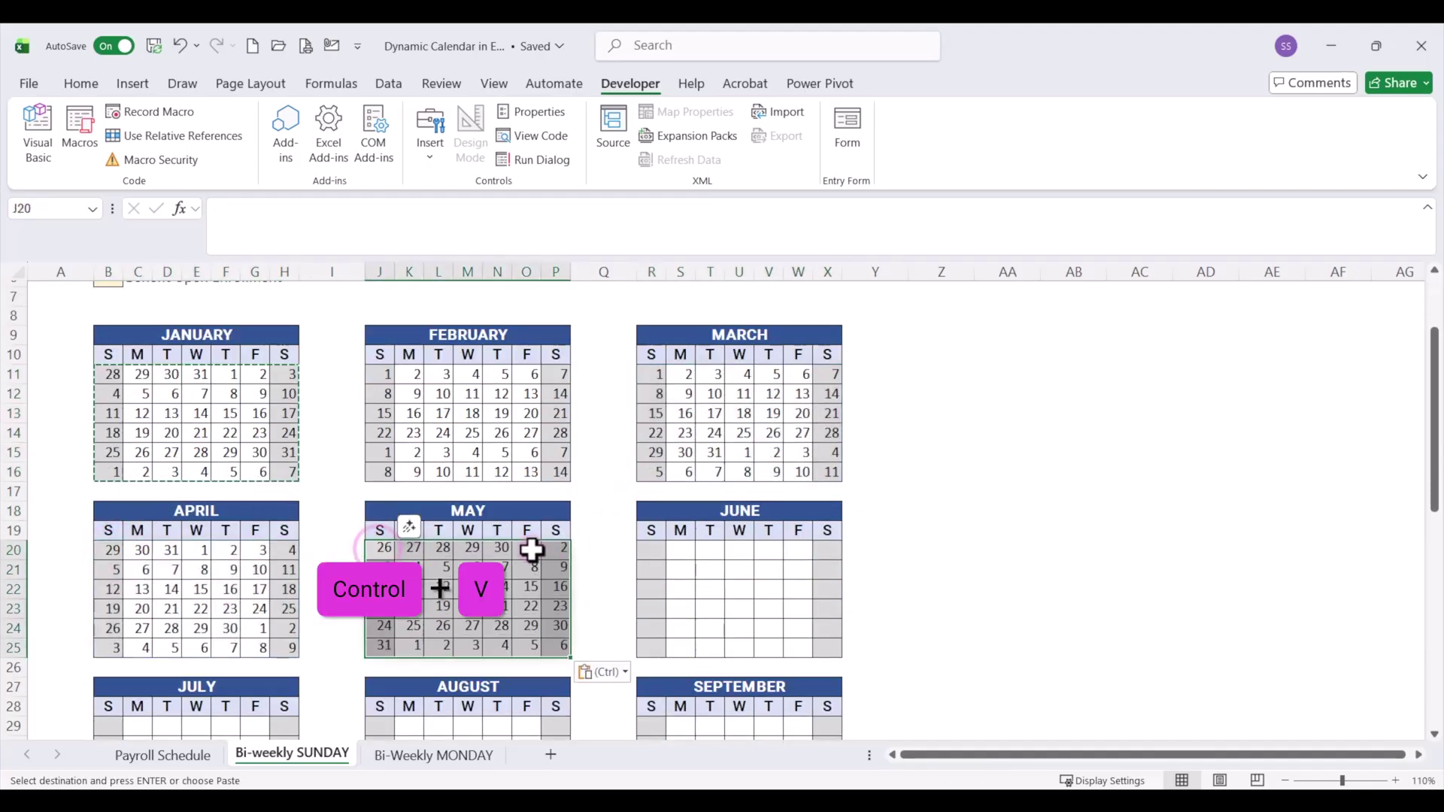
click(653, 550)
key(ctrl+v)
Paste the calendar formula into the first date cells of July through December.
scroll(653, 547, down, 1)
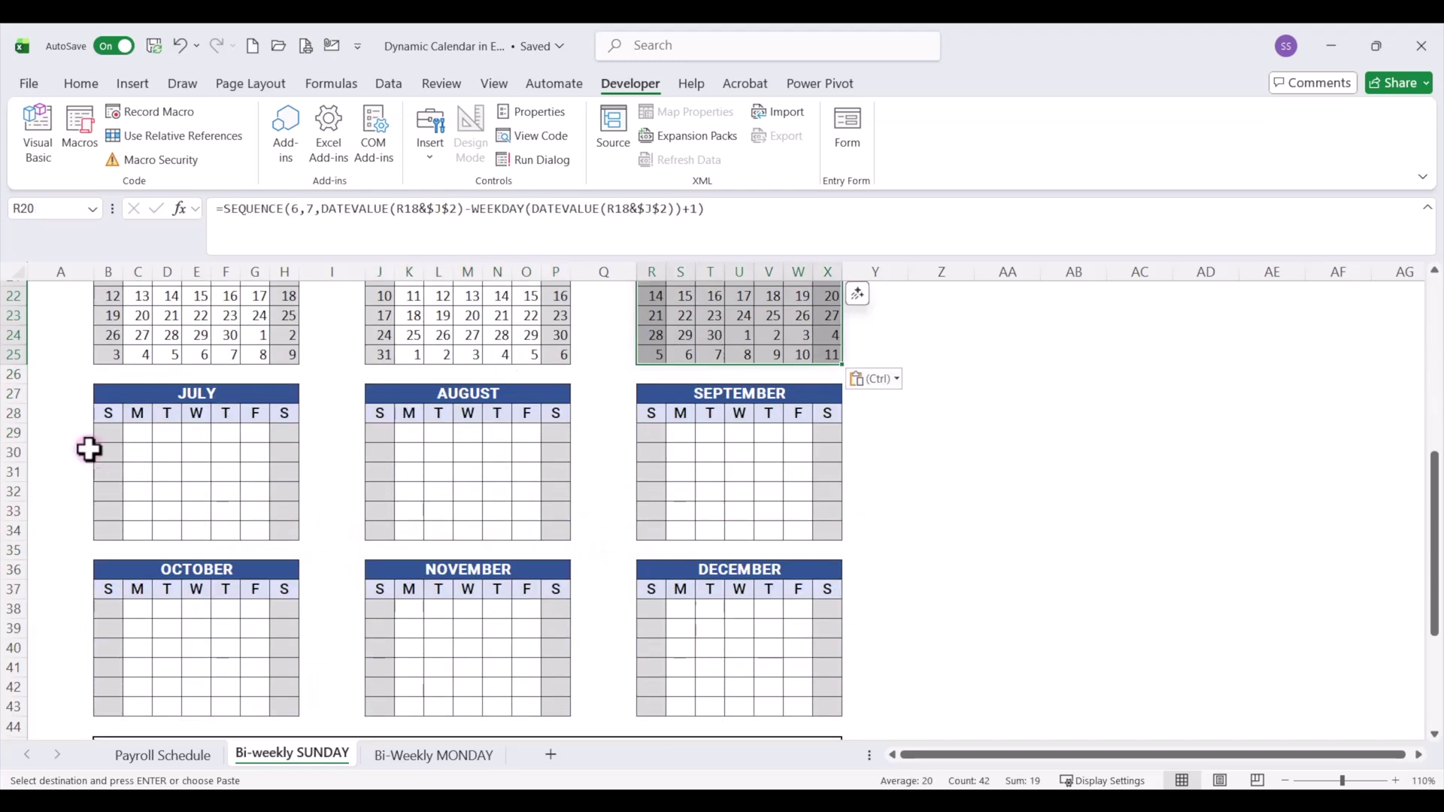
click(109, 435)
key(ctrl+v)
click(379, 433)
key(ctrl+v)
click(651, 432)
key(ctrl+v)
click(112, 608)
key(ctrl+v)
click(388, 607)
key(ctrl+v)
click(651, 608)
key(ctrl+v)
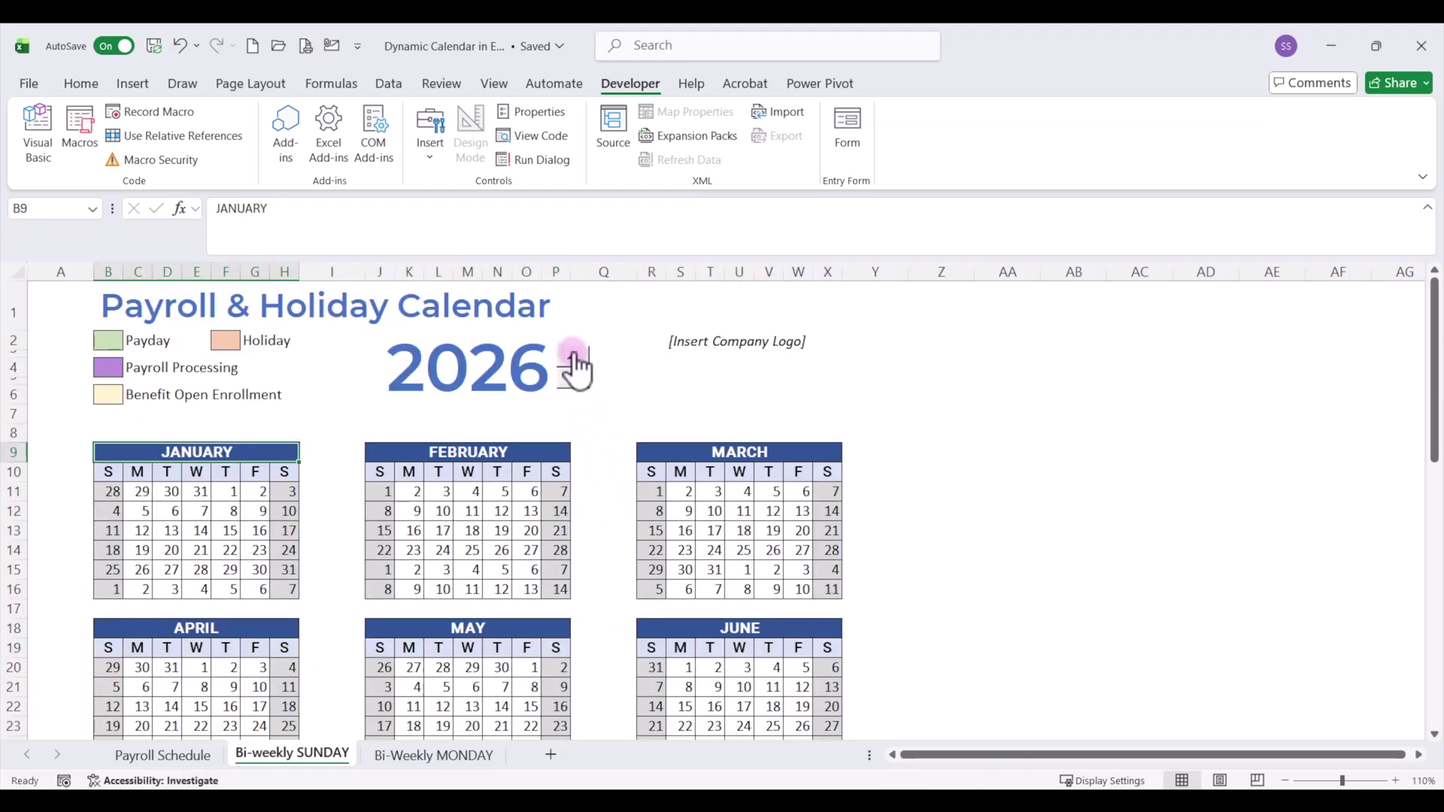
click(575, 353)
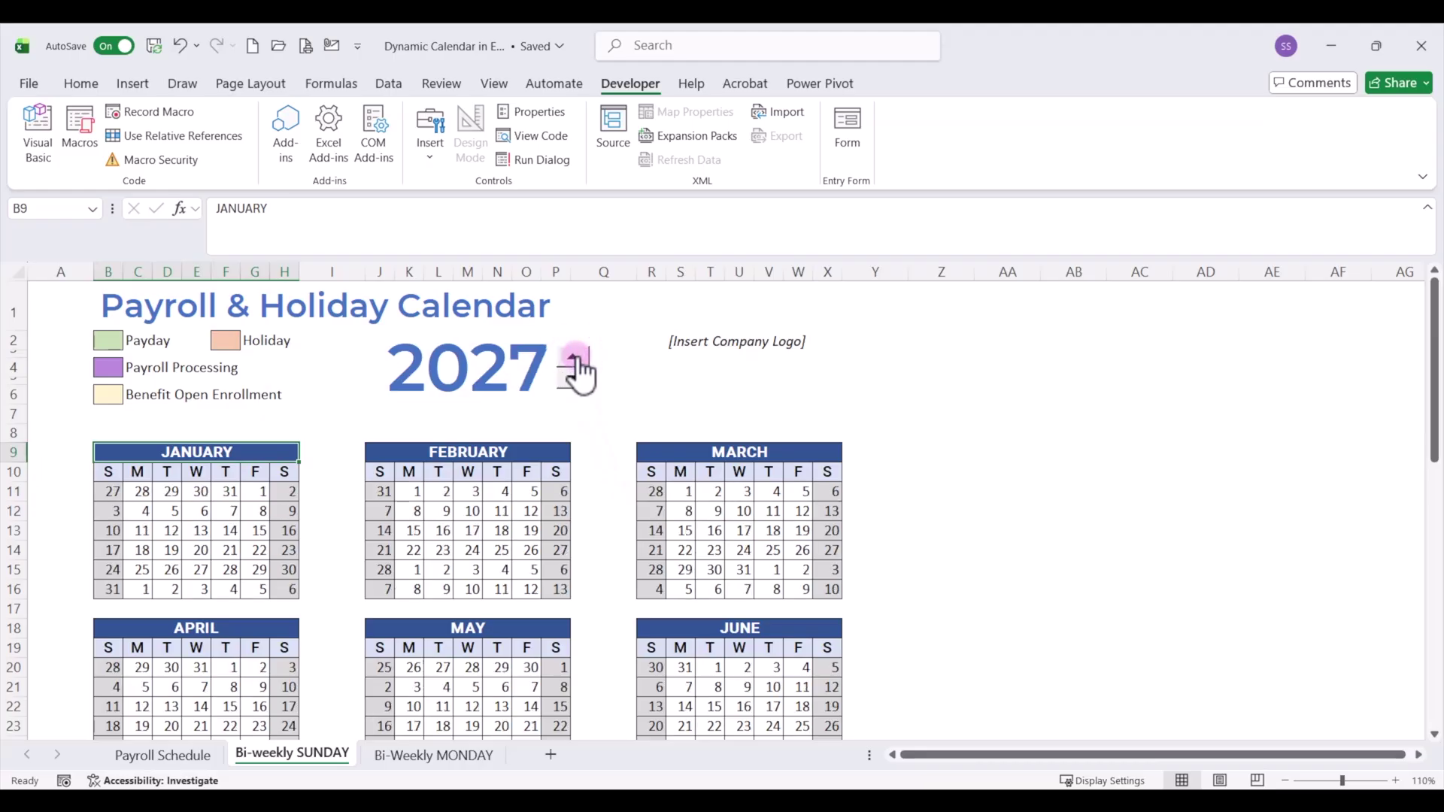
click(576, 355)
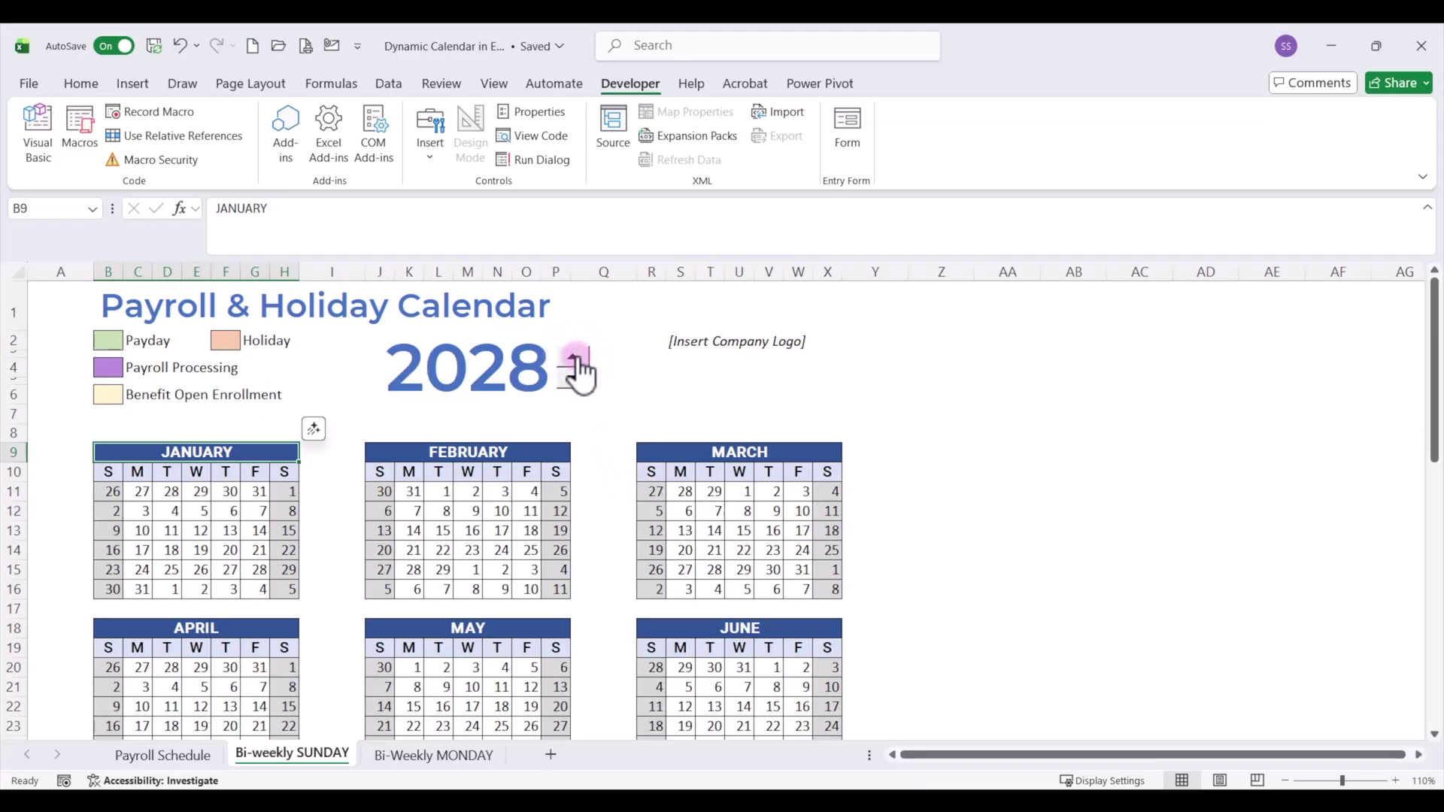
click(575, 380)
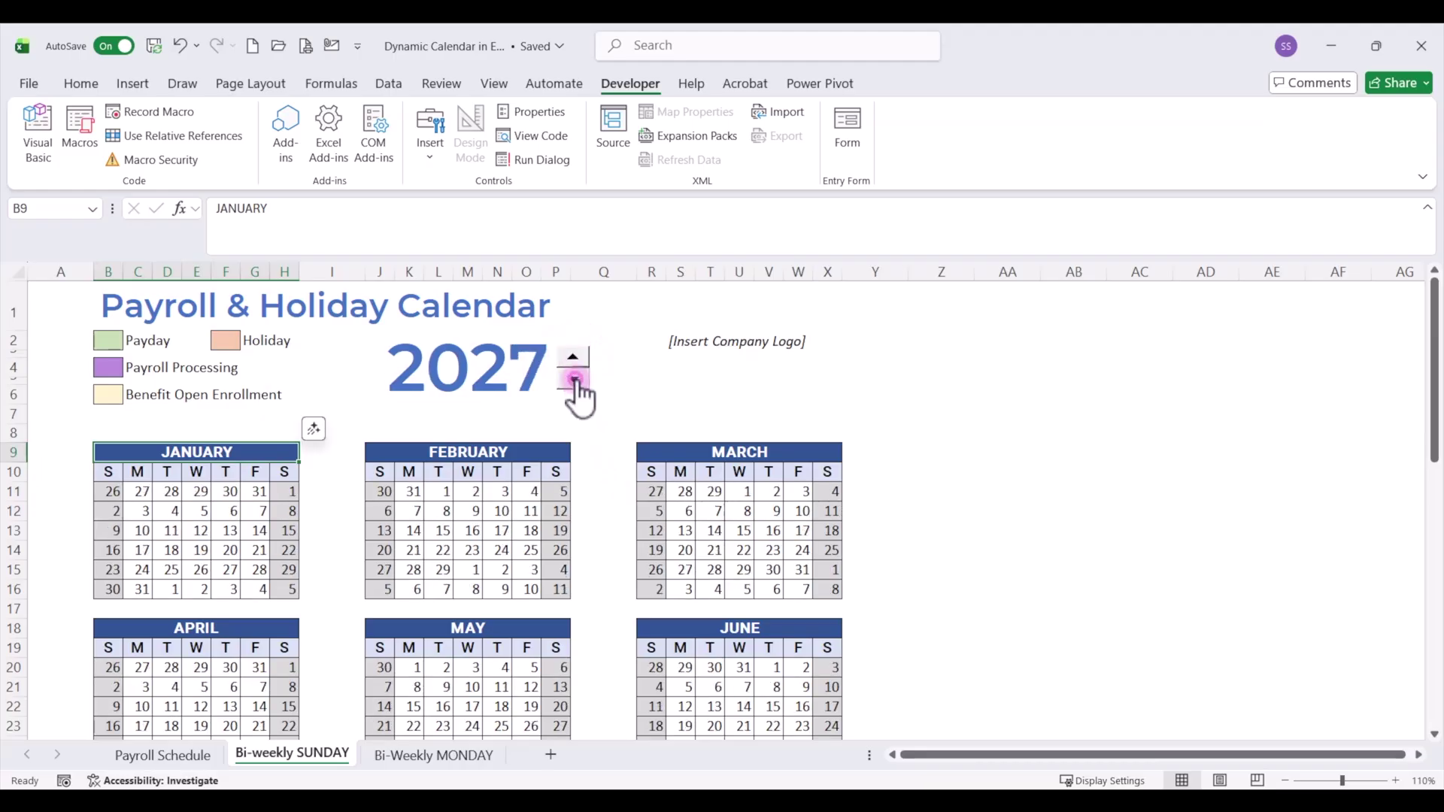
click(575, 381)
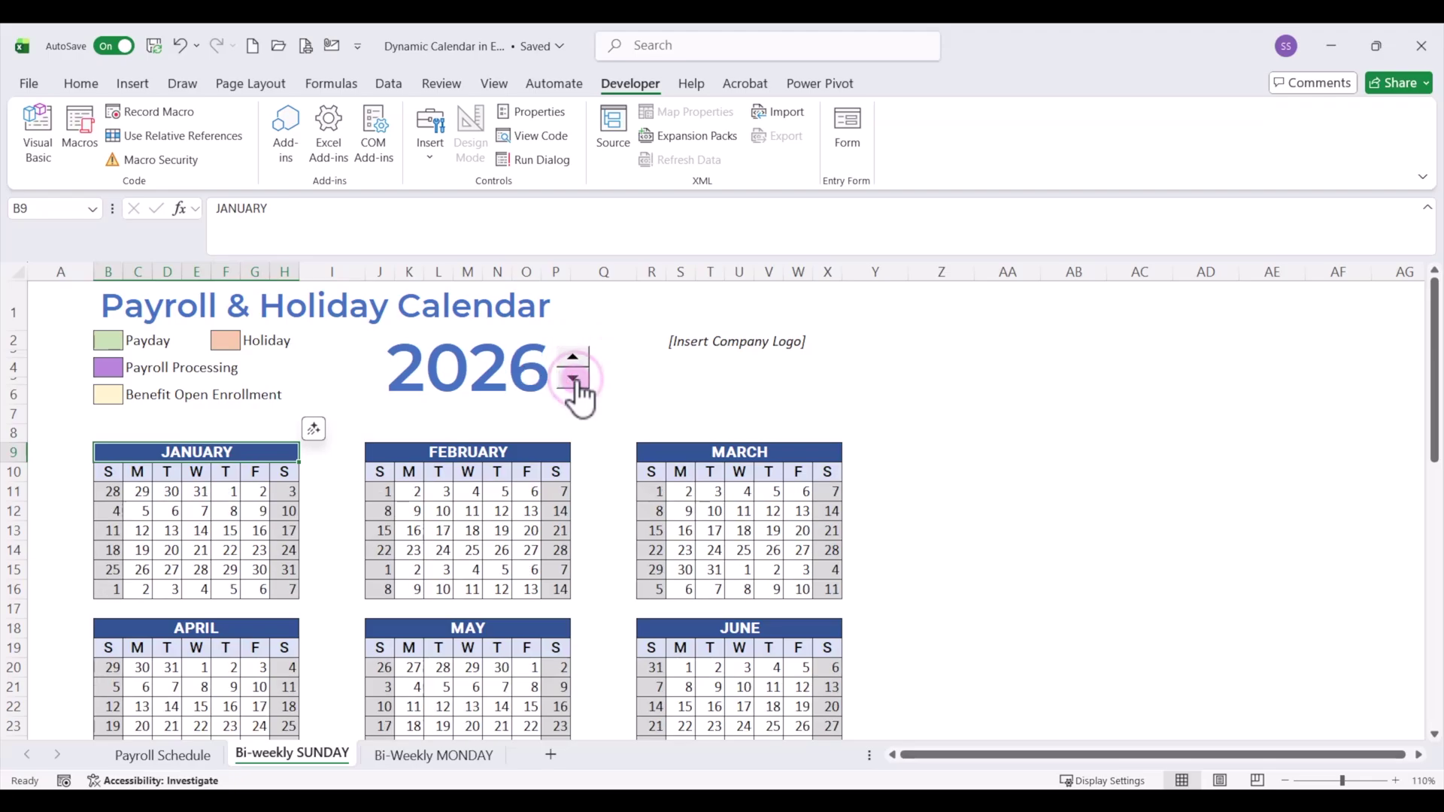
key(Down)
key(Down)
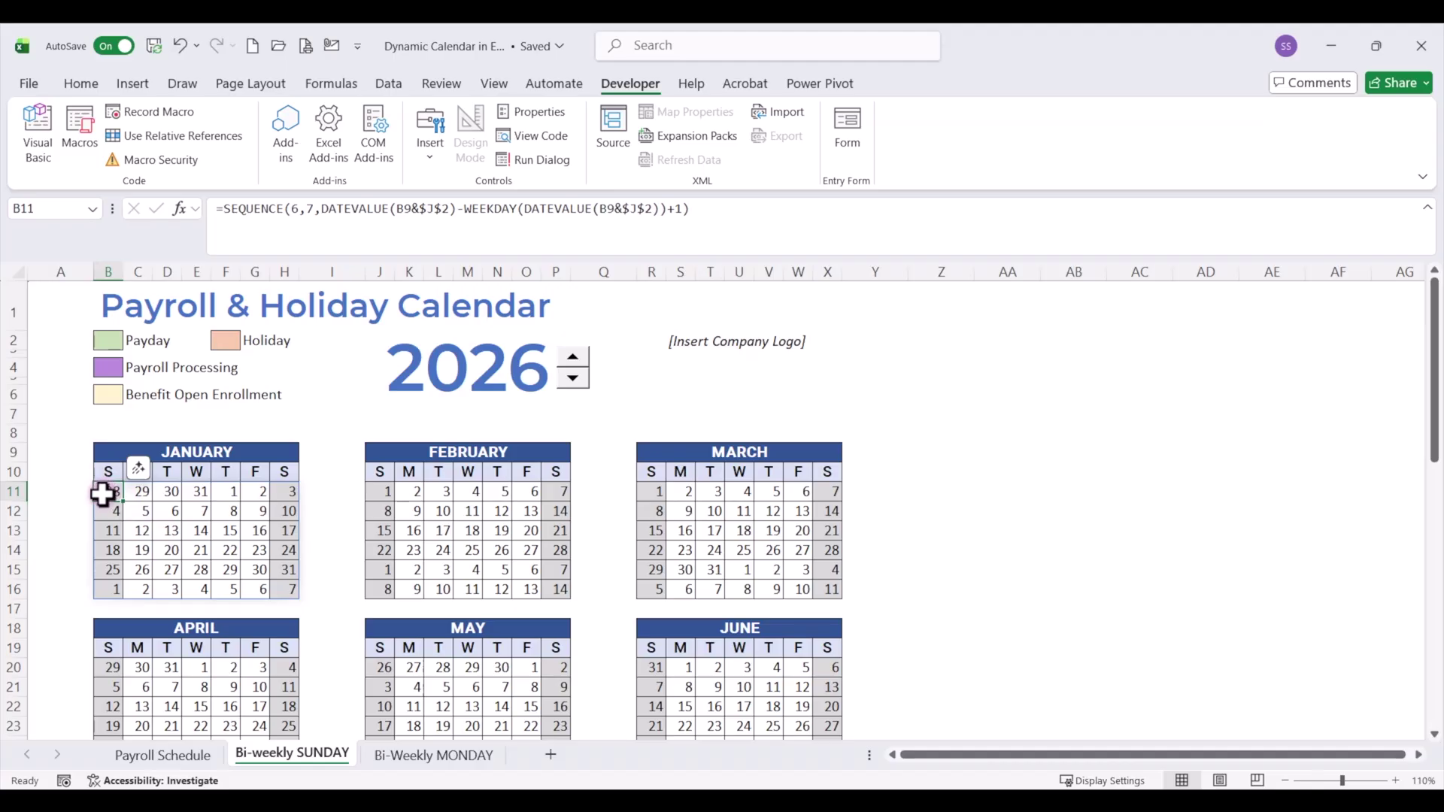
Select all the month calendar dates and start a new formula-based conditional formatting rule.
drag(103, 495, 825, 606)
scroll(775, 534, up, 9)
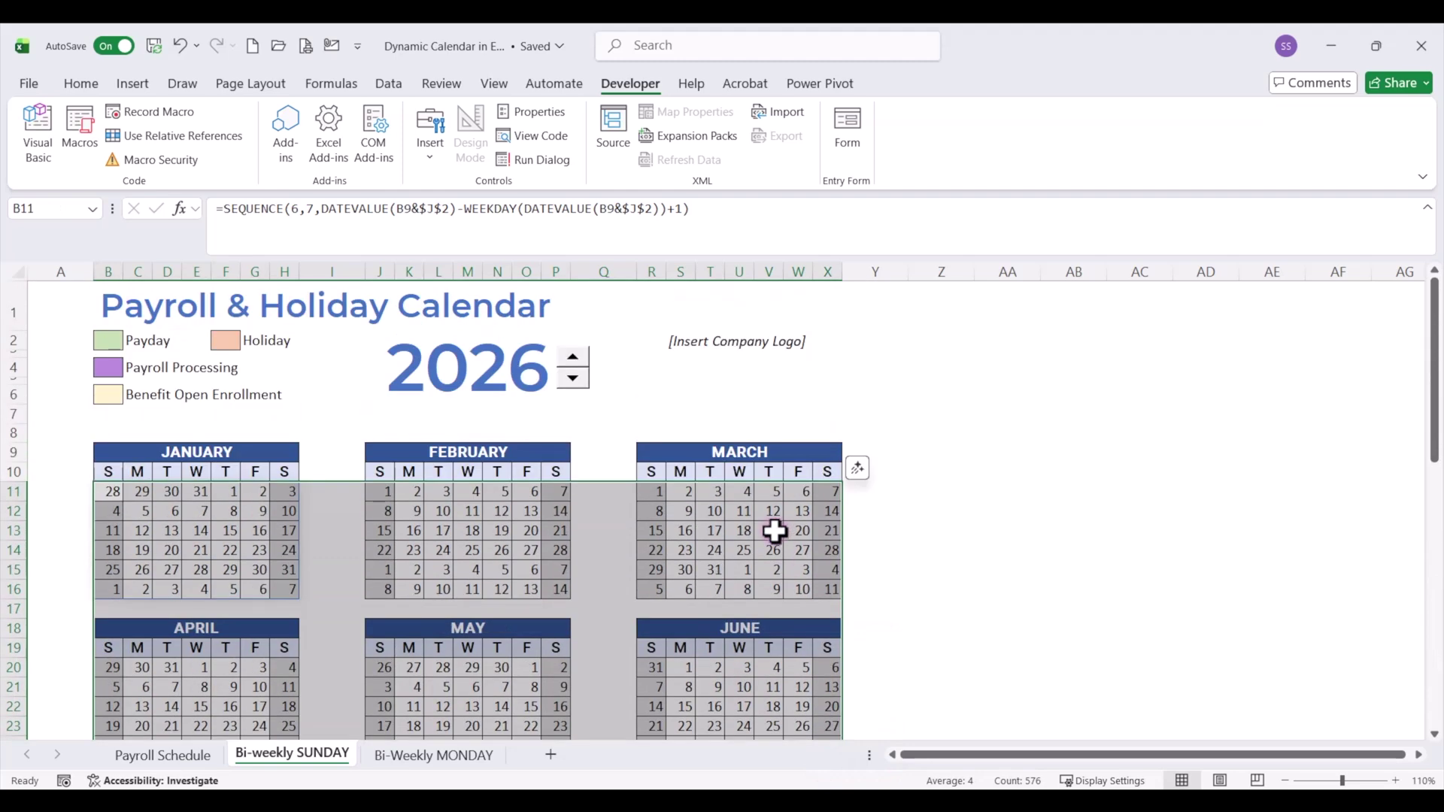
click(78, 85)
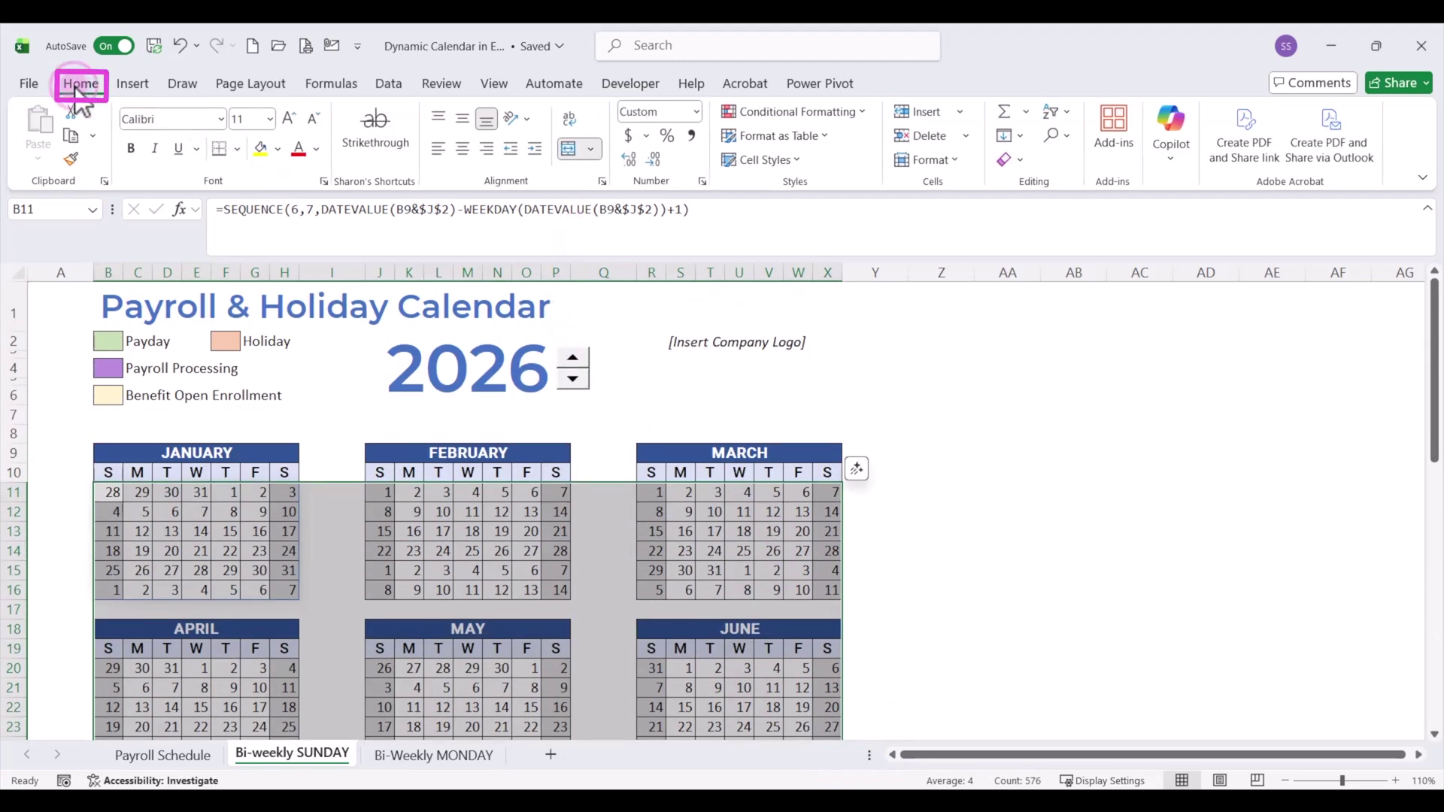
click(863, 113)
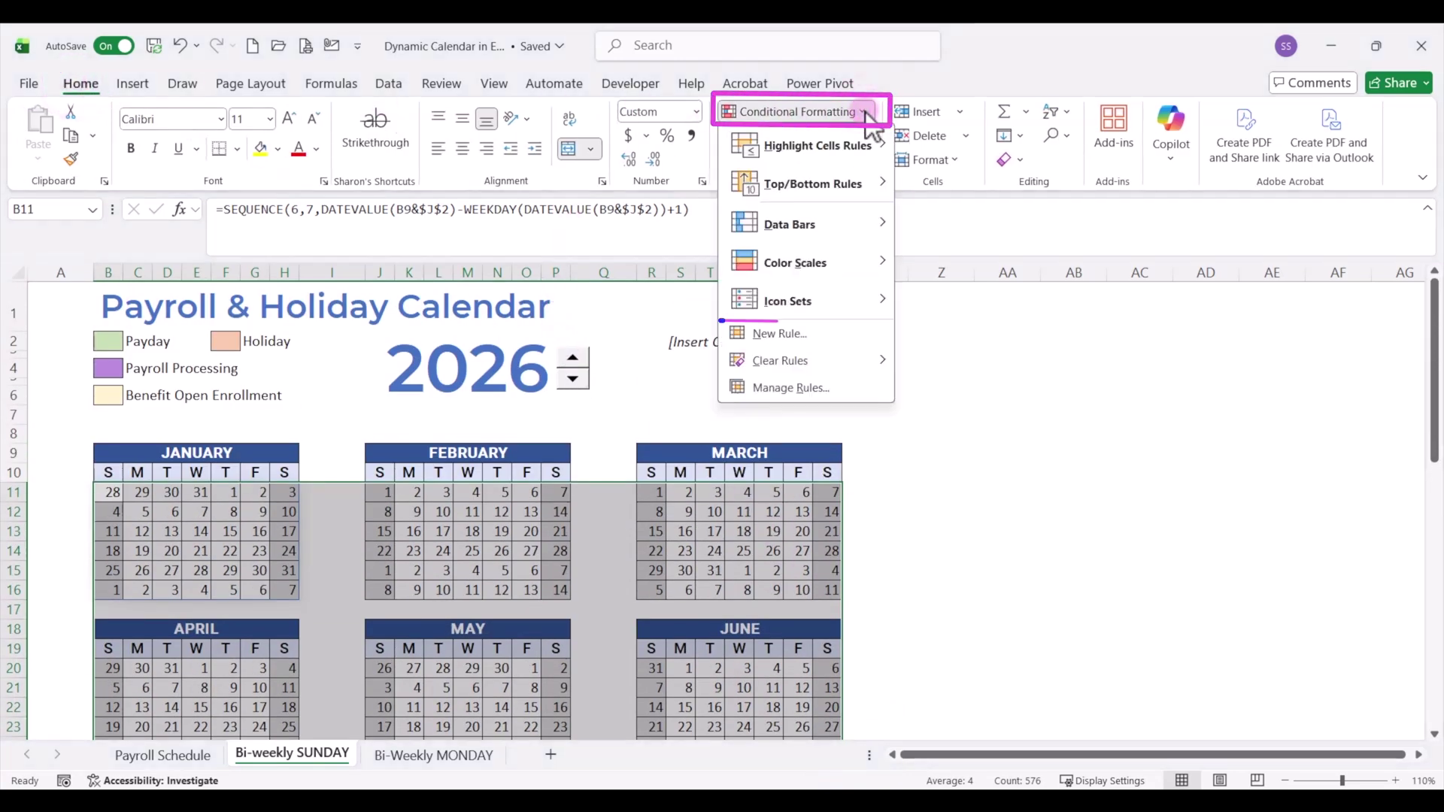
click(760, 333)
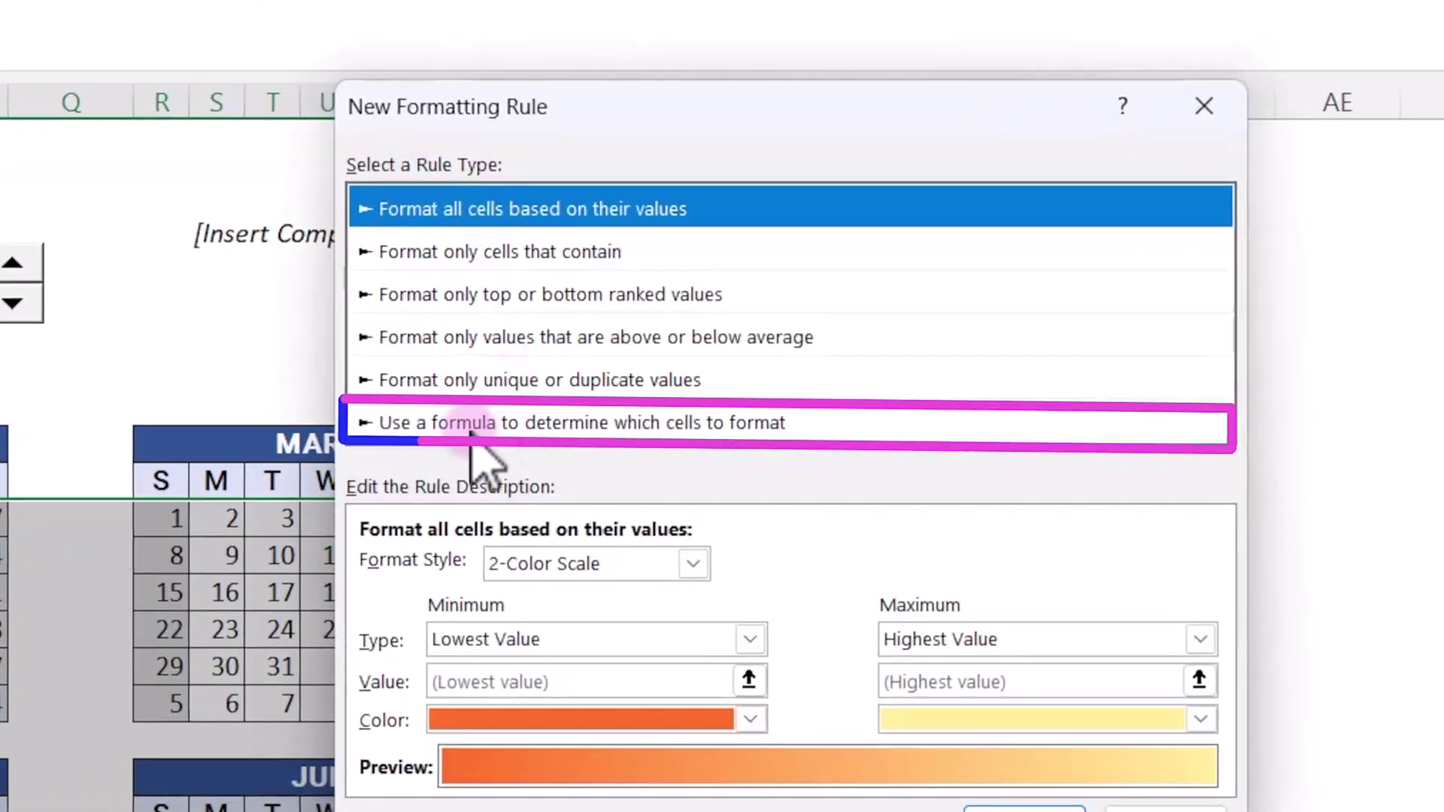
click(543, 437)
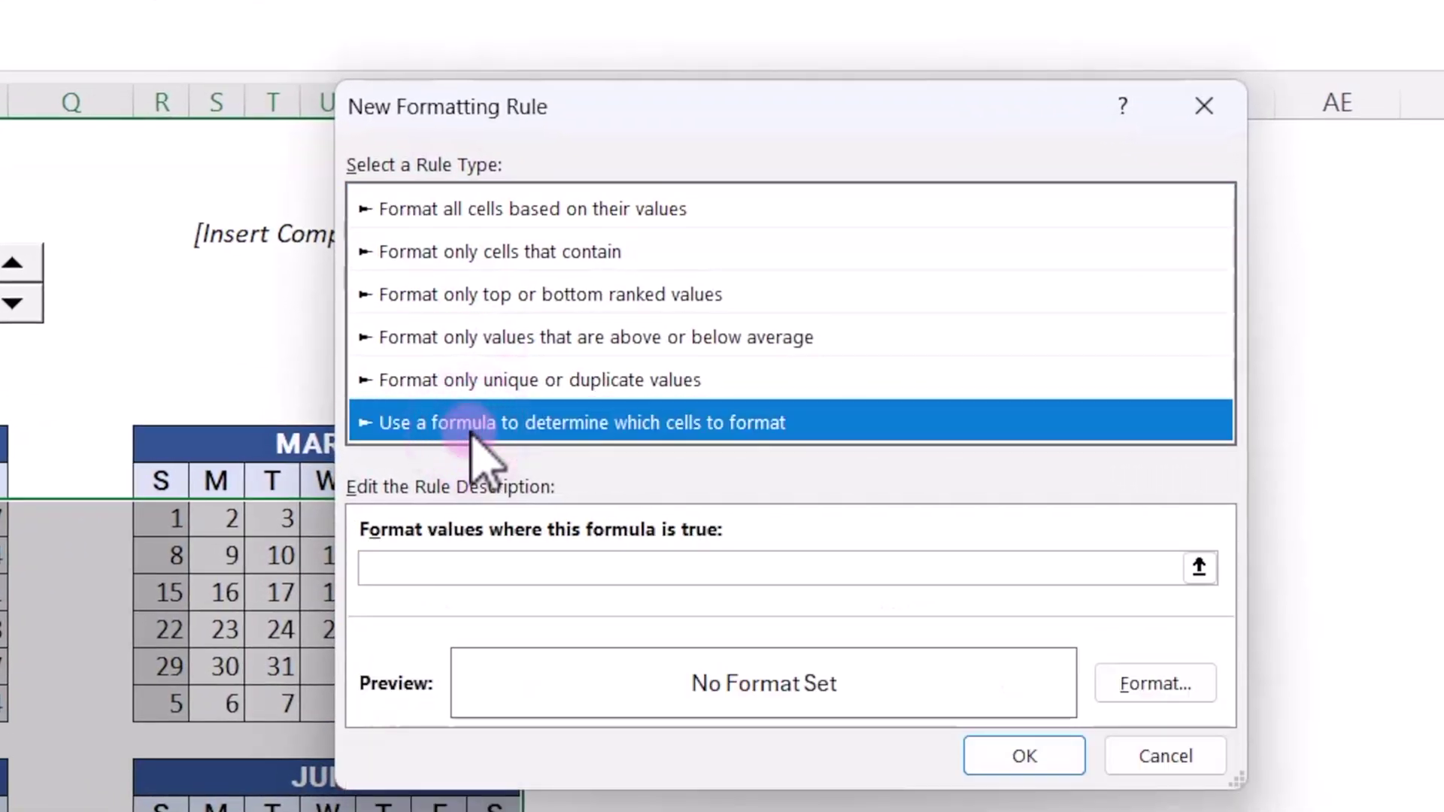
Enter the rule formula =COUNTIF('Payroll Schedule'!$F$3:$F$28,'Bi-weekly SUNDAY'!B11).
click(504, 570)
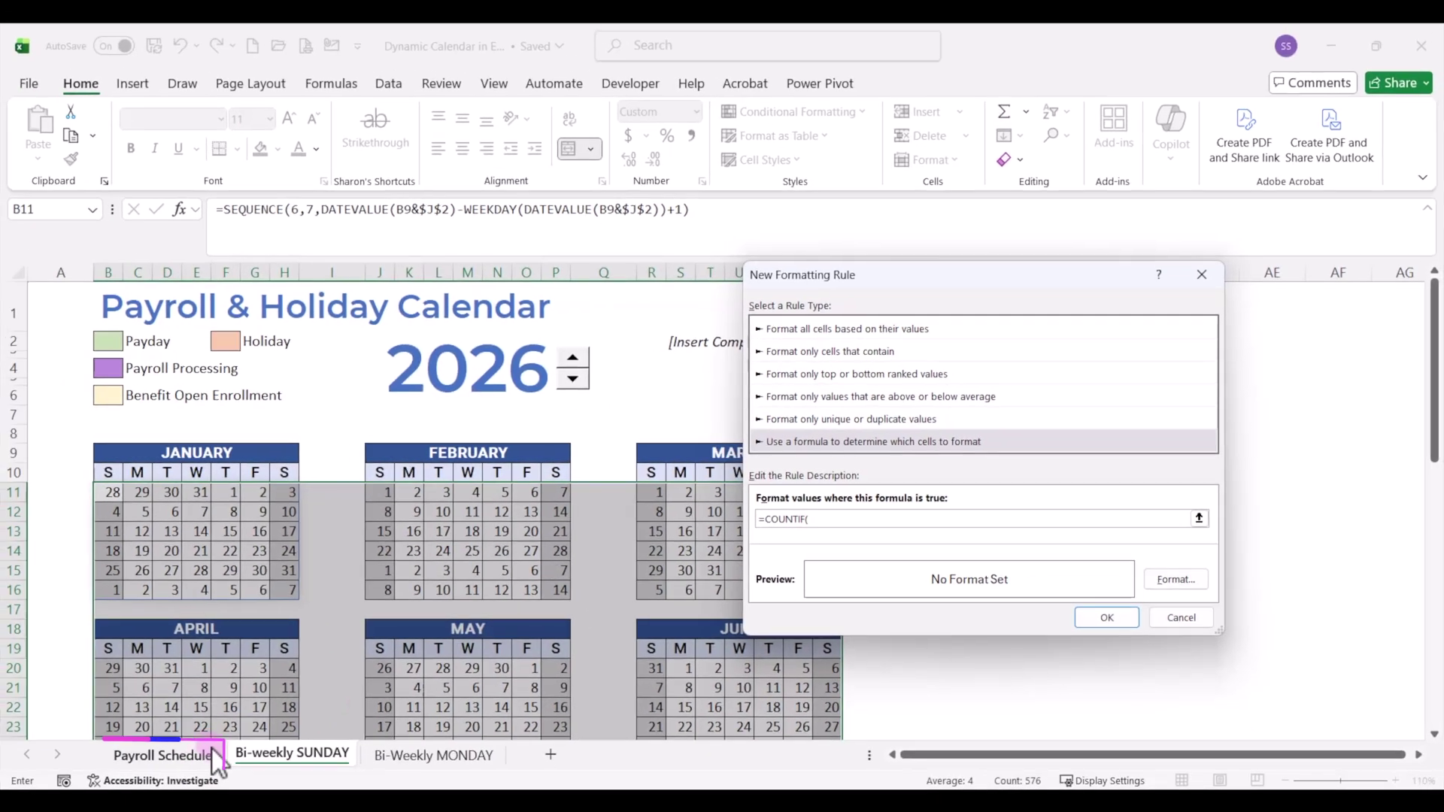
click(23, 801)
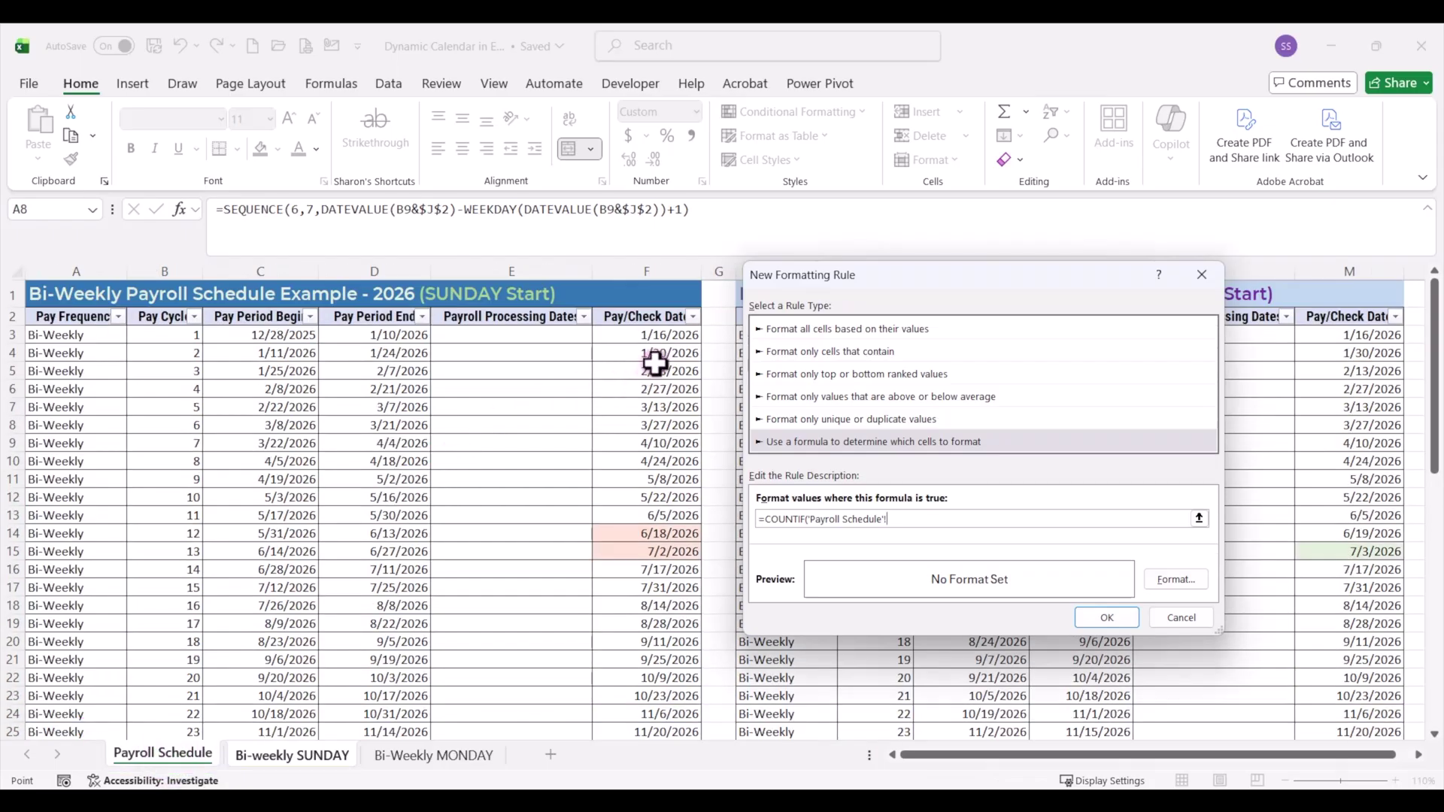
drag(648, 335, 657, 694)
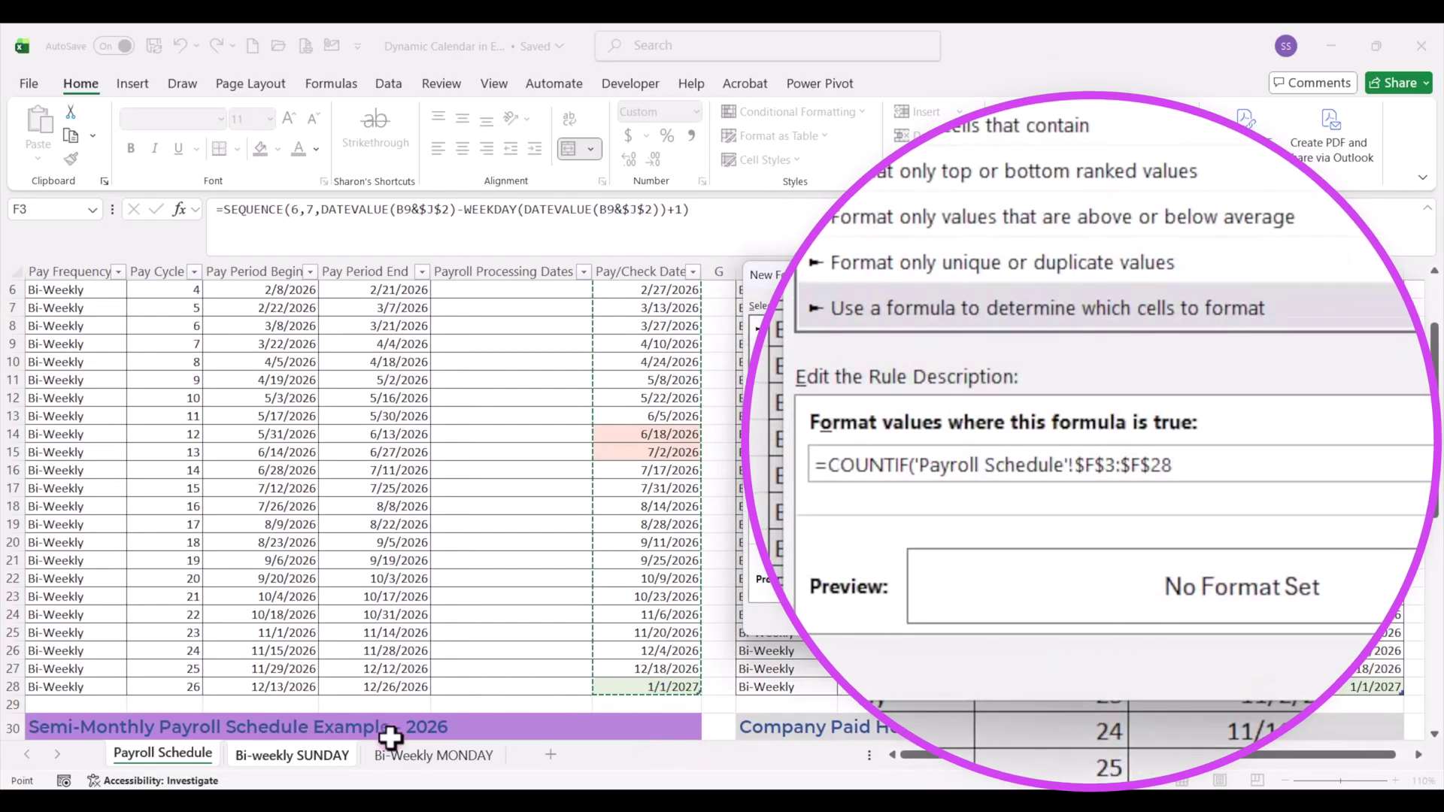
text(,)
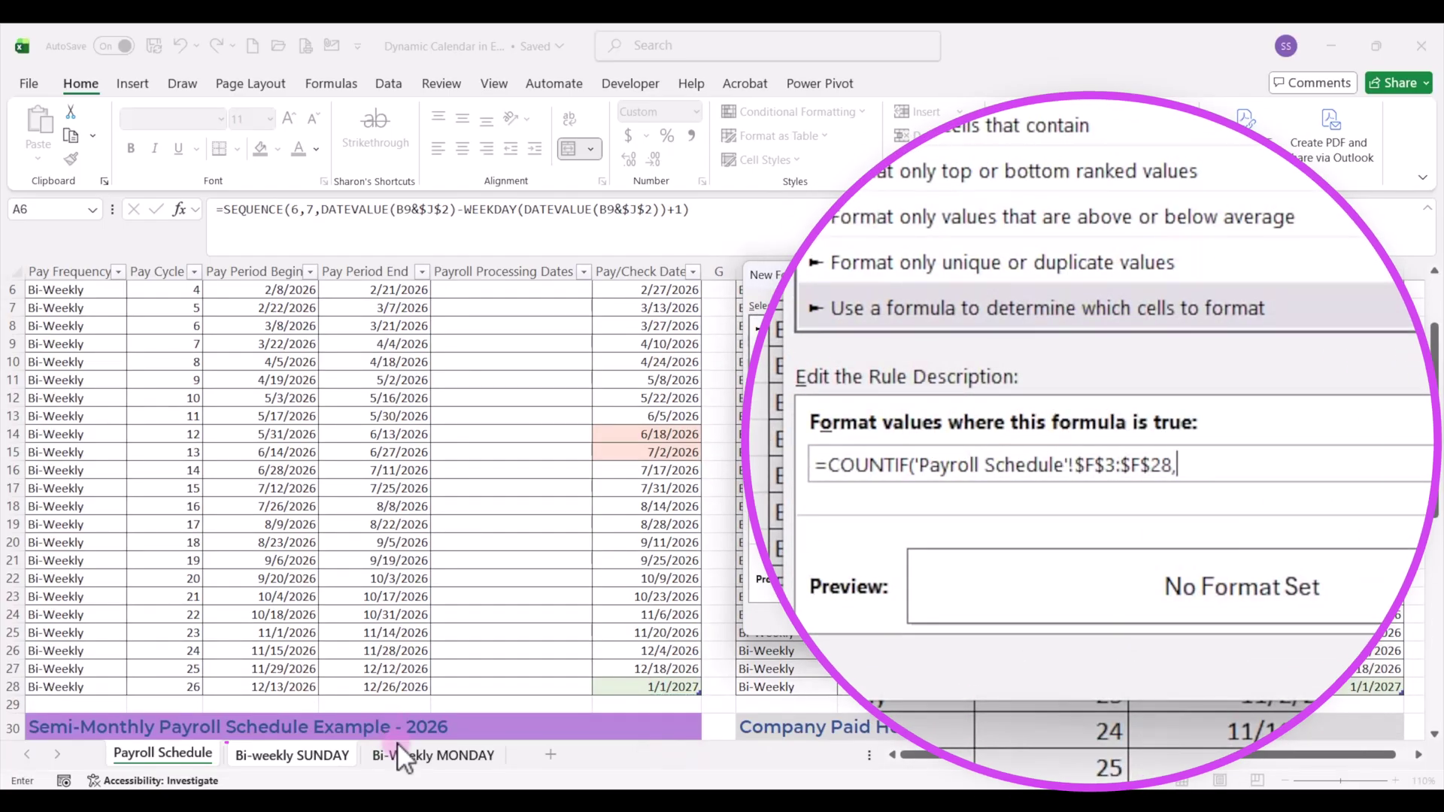
click(299, 767)
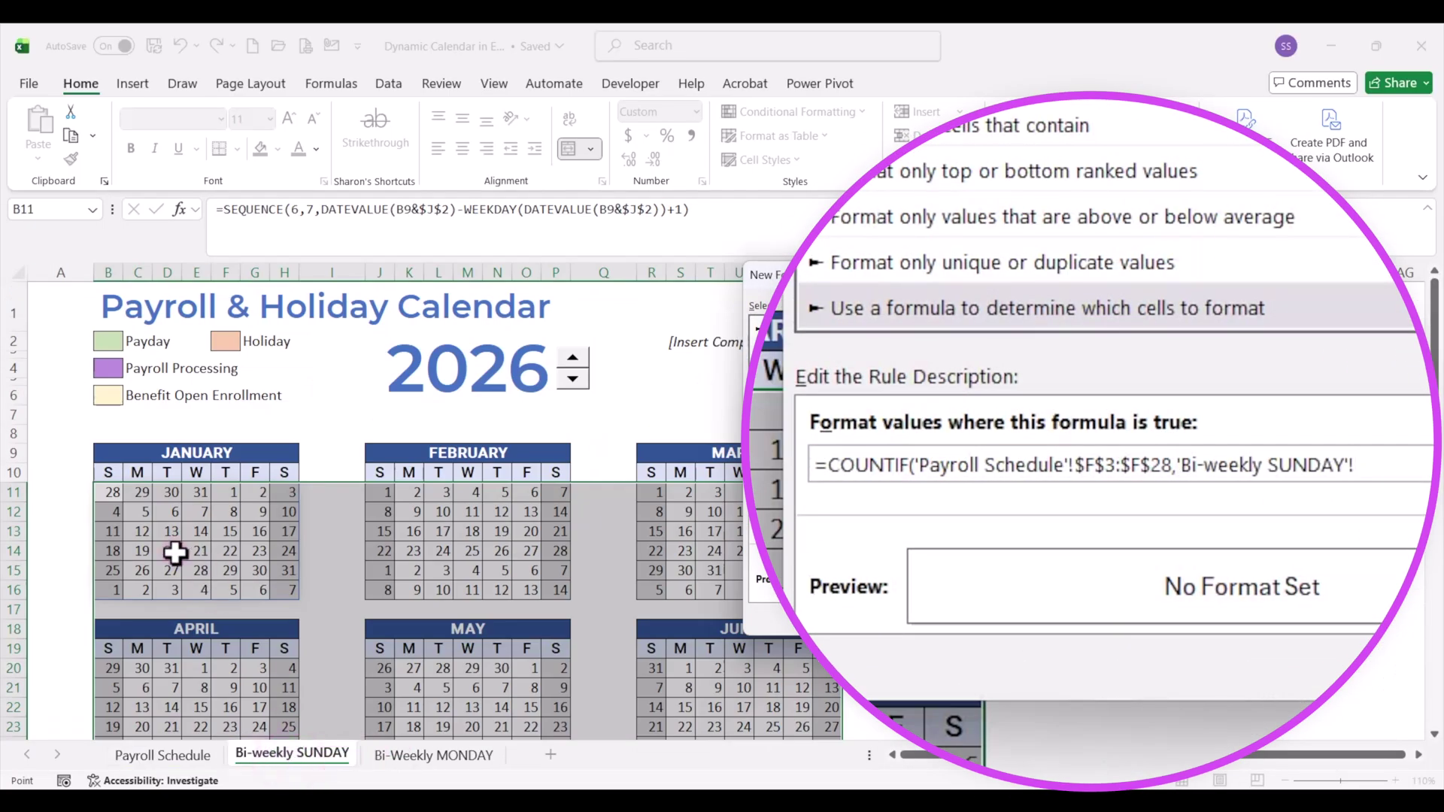
click(109, 494)
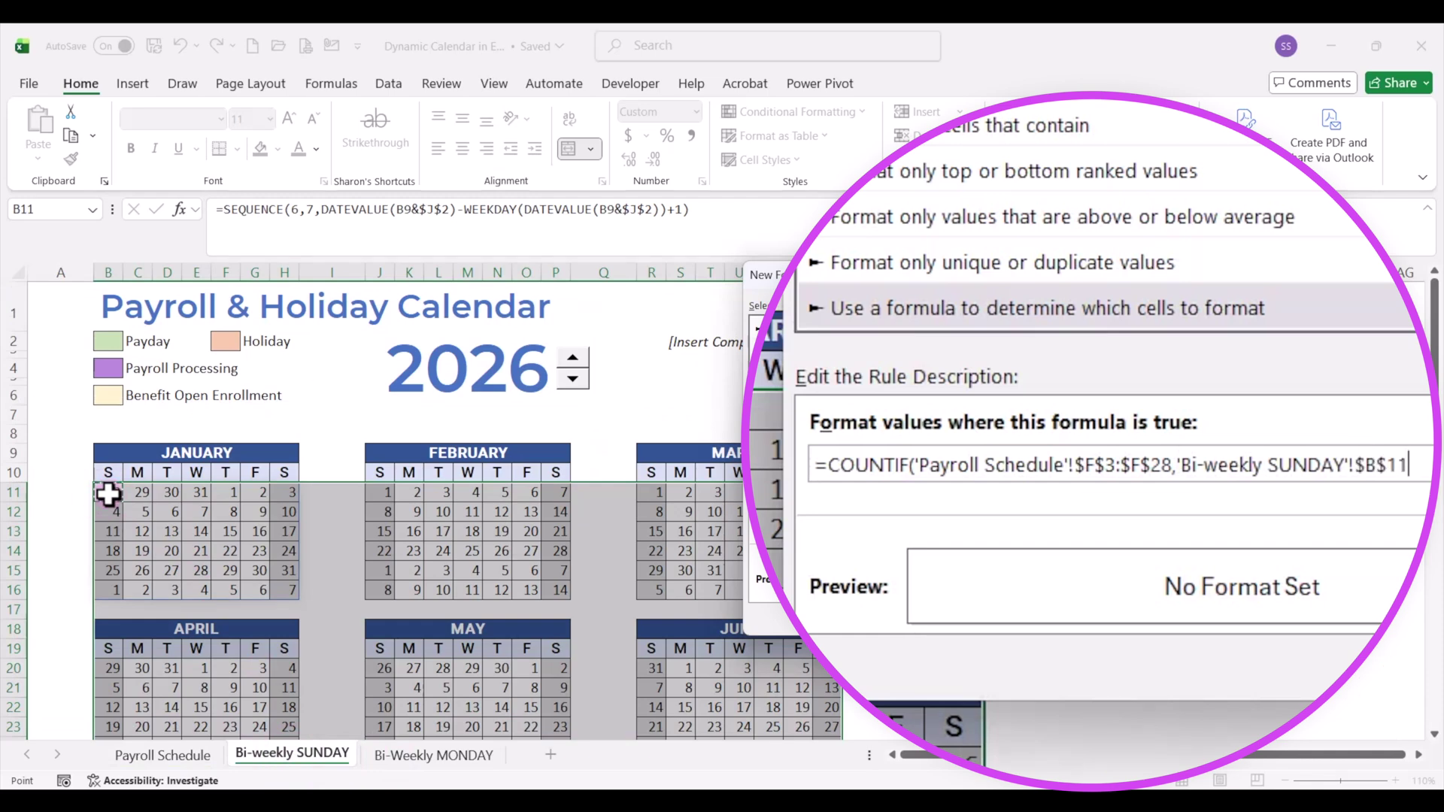
key(F4)
key(F4)
key(F4)
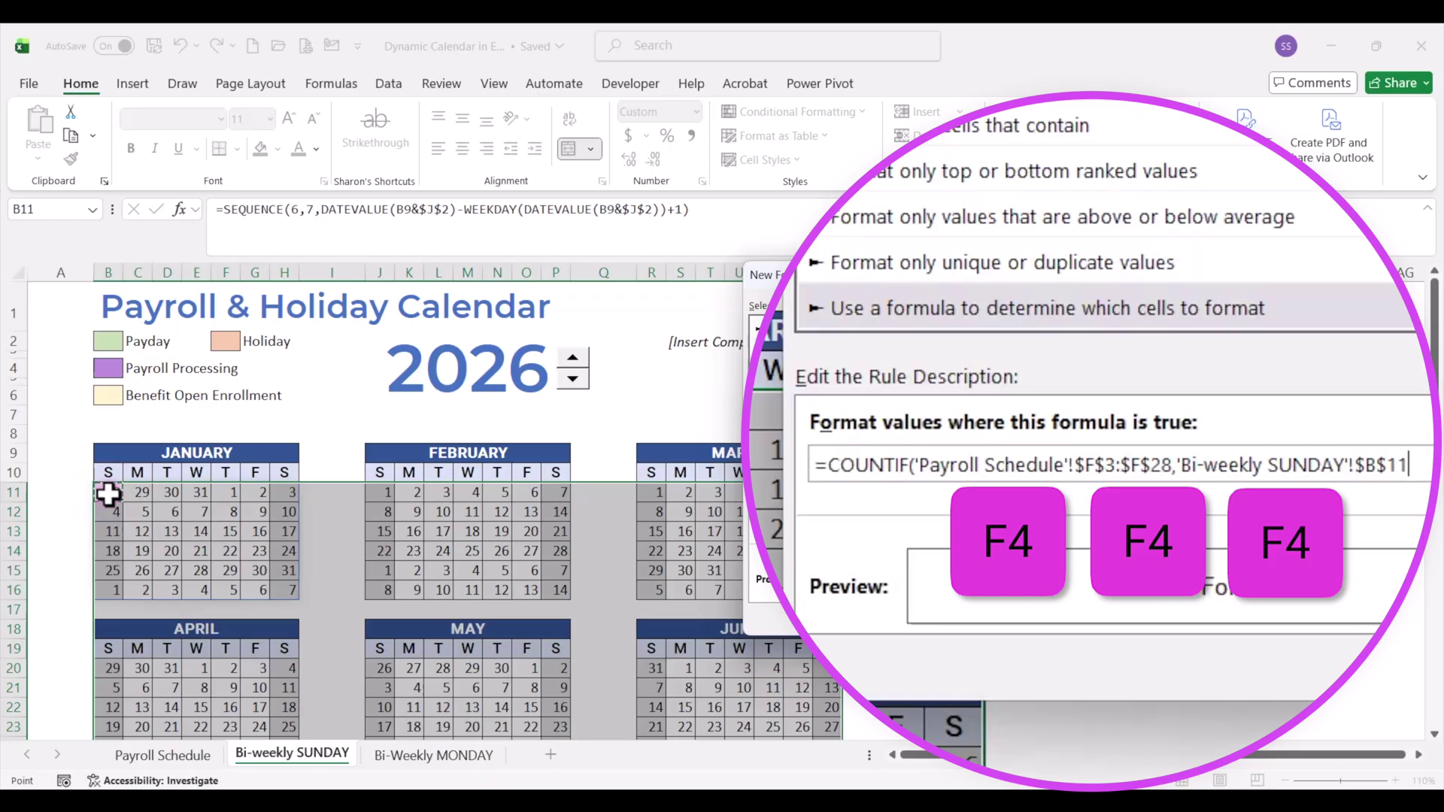
key(F4)
key(F4)
key(F4)
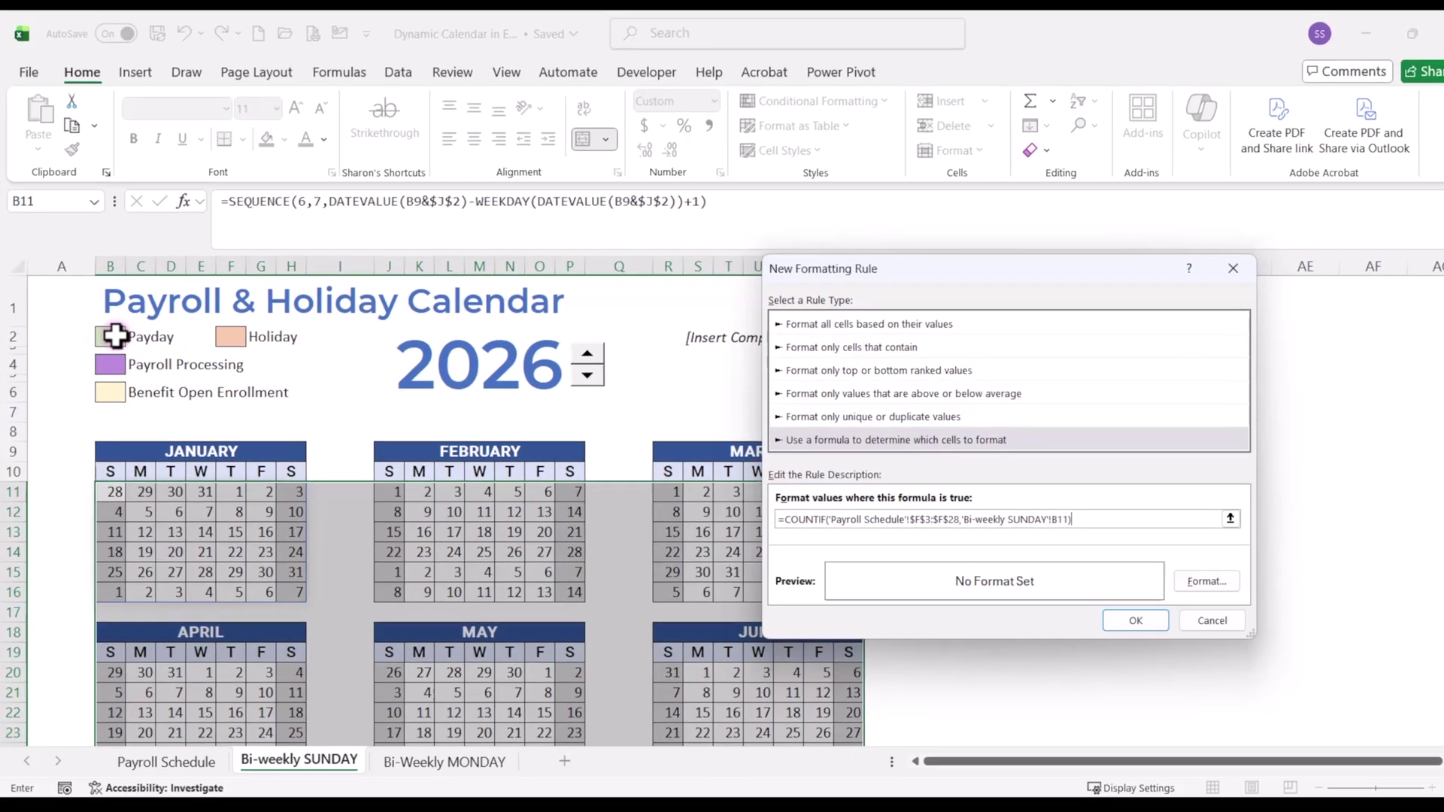
Give the payday rule a light green fill and apply it to the calendar dates.
click(1206, 581)
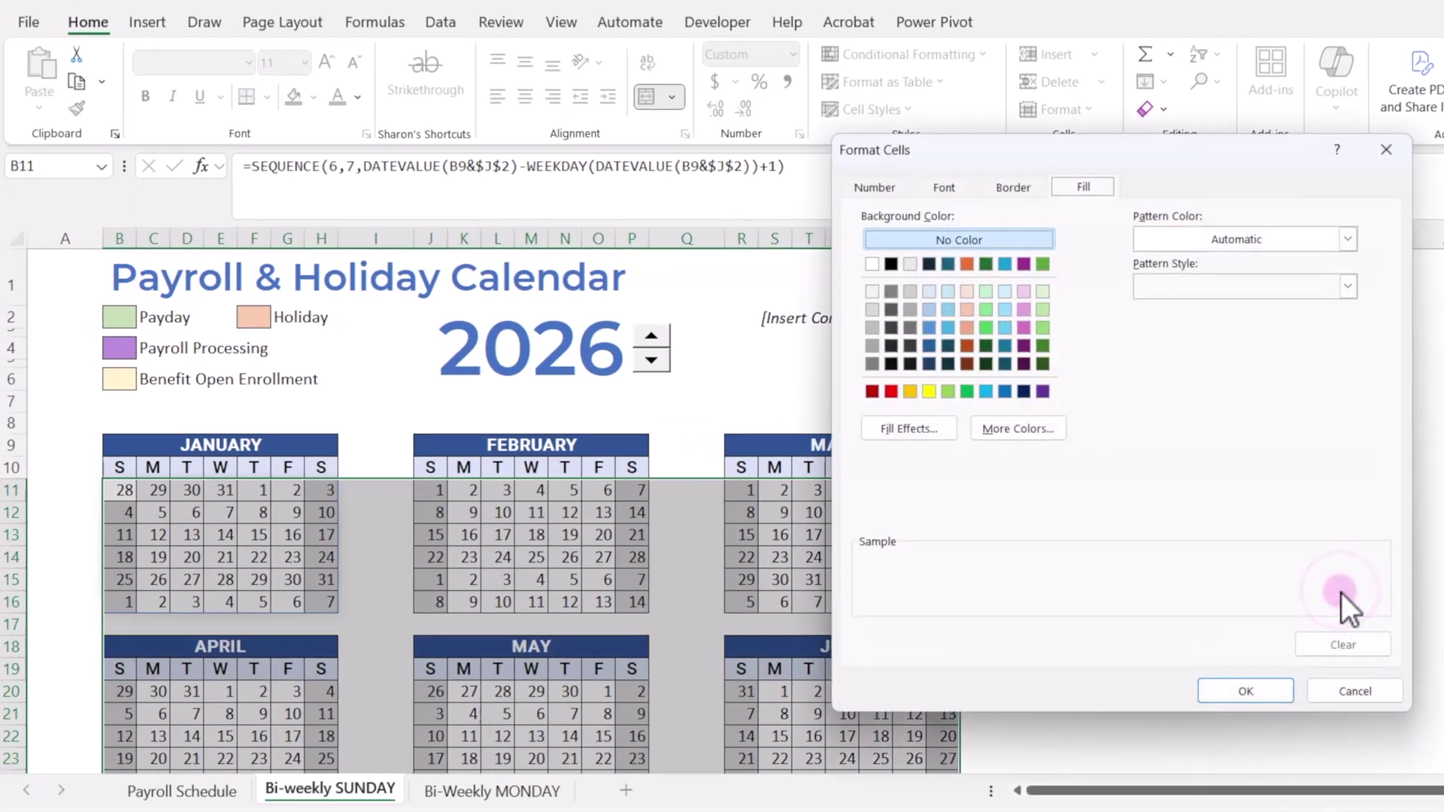
click(1045, 310)
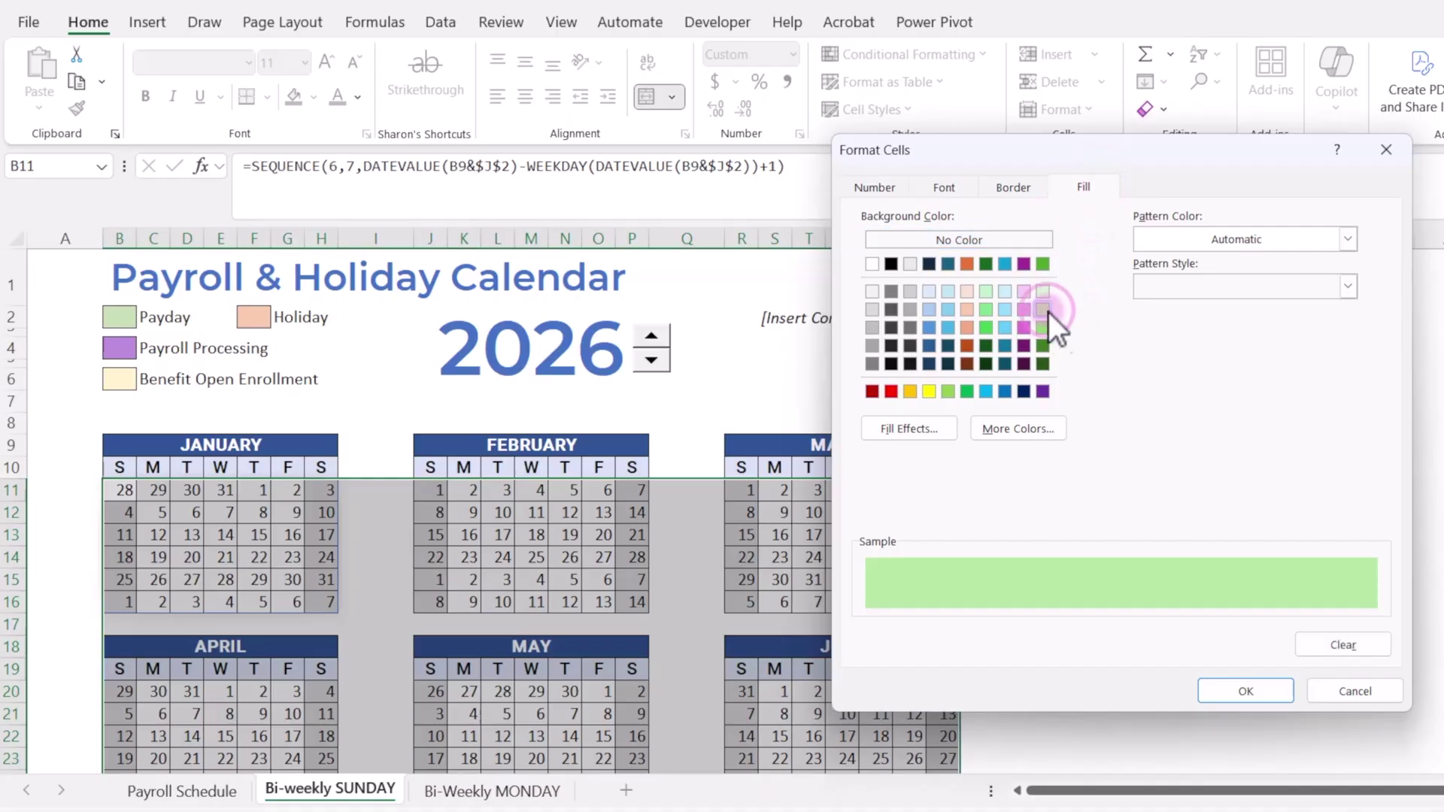
click(1257, 689)
click(1261, 635)
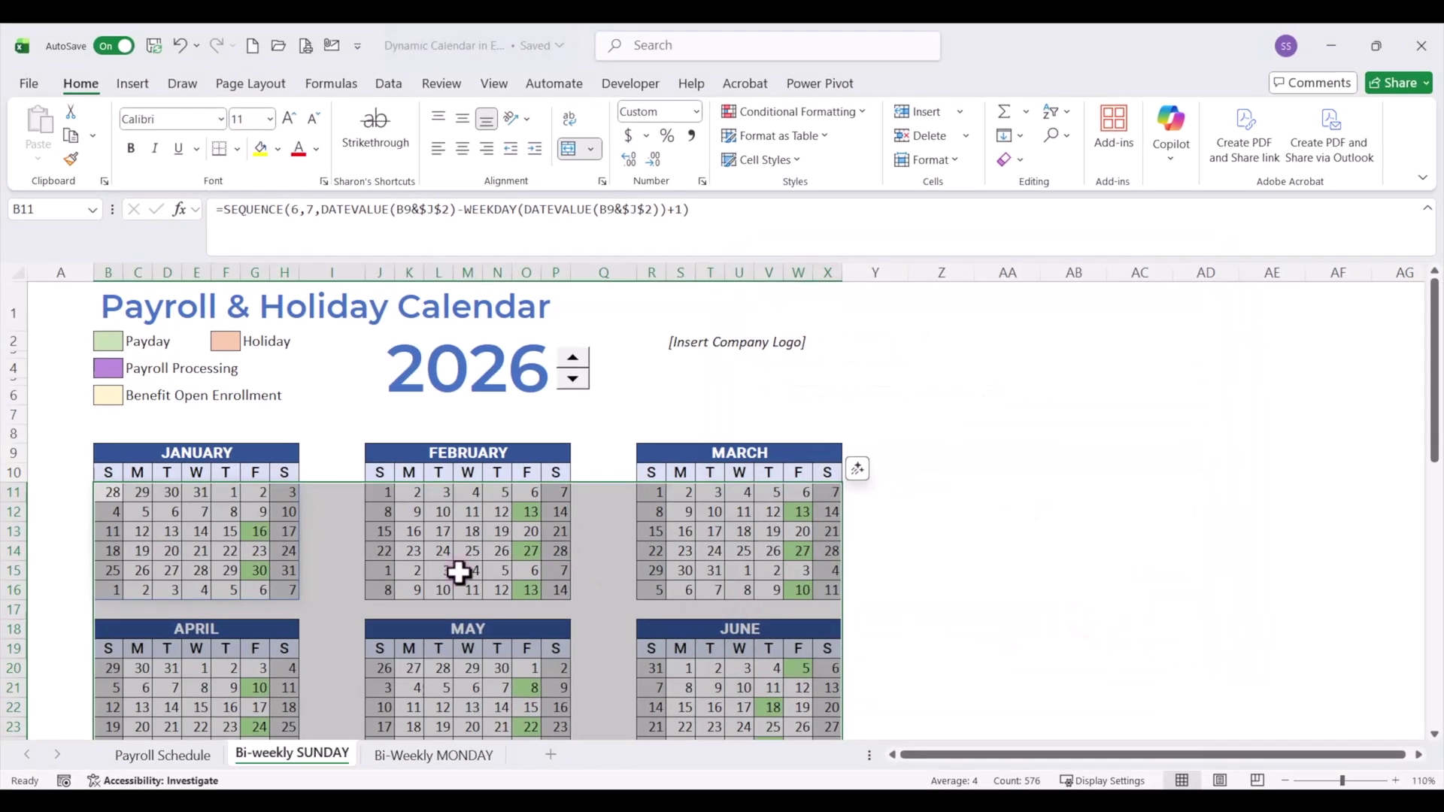
scroll(499, 555, down, 8)
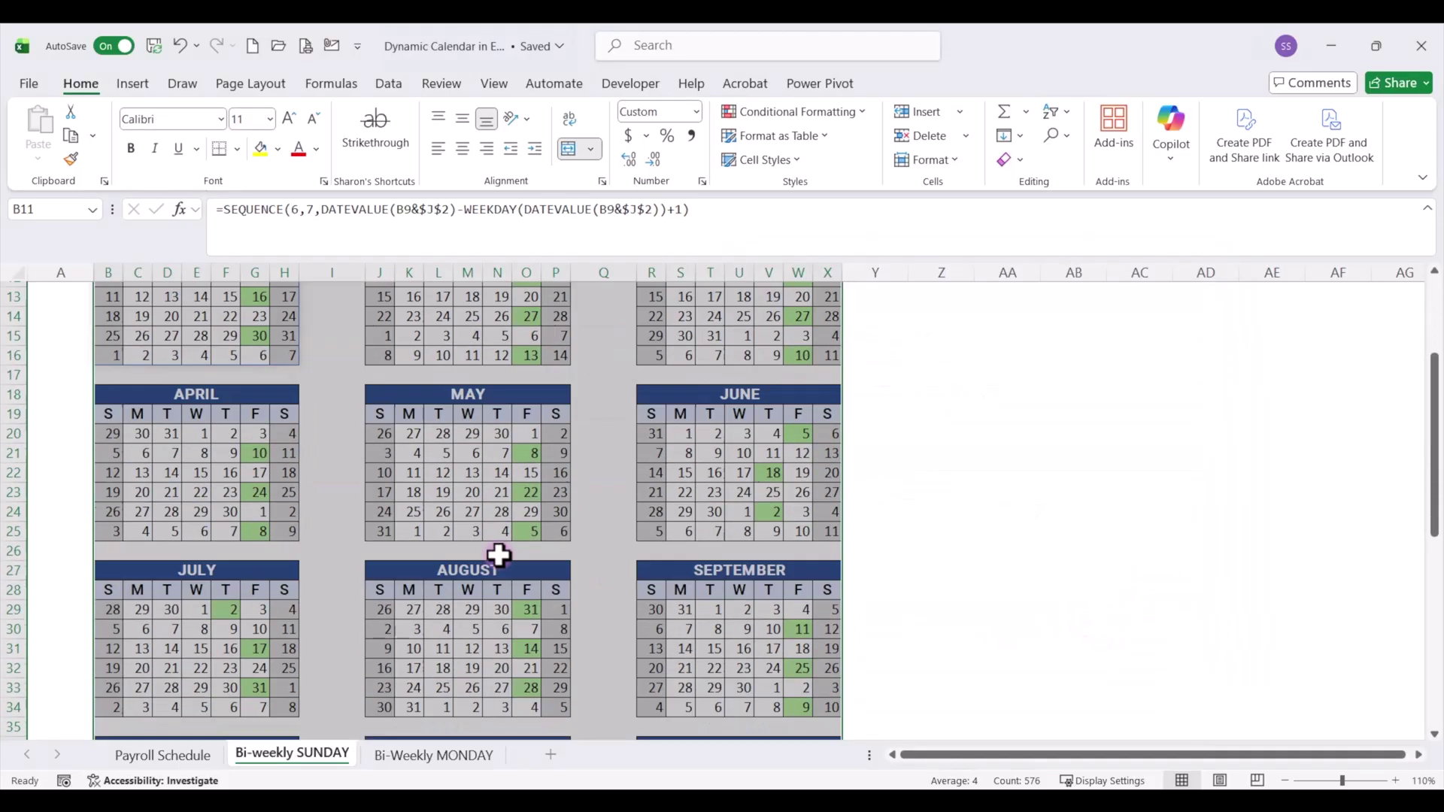
scroll(499, 555, up, 8)
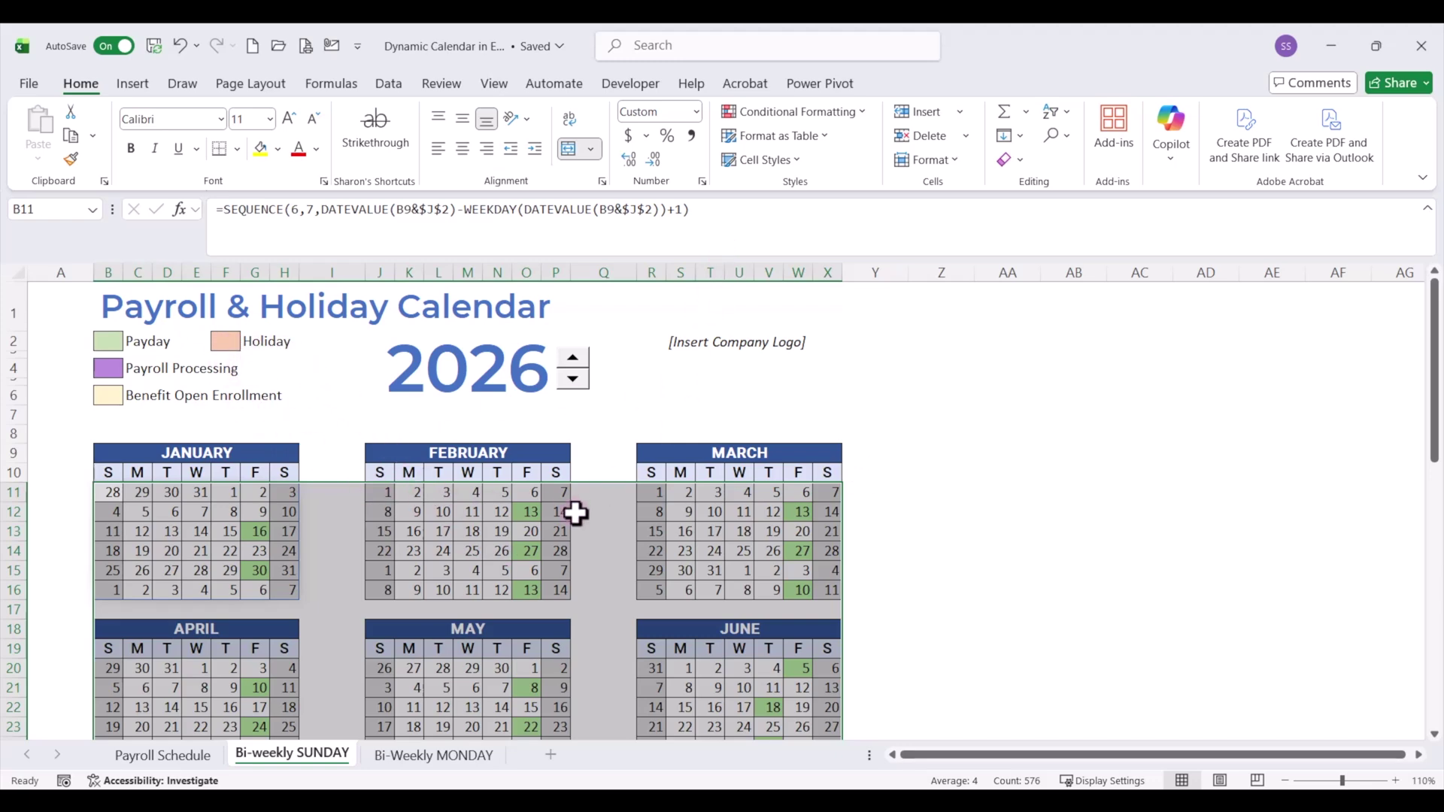
Start another formula-based rule and begin the formula with =COUNTIF(.
click(865, 113)
click(798, 332)
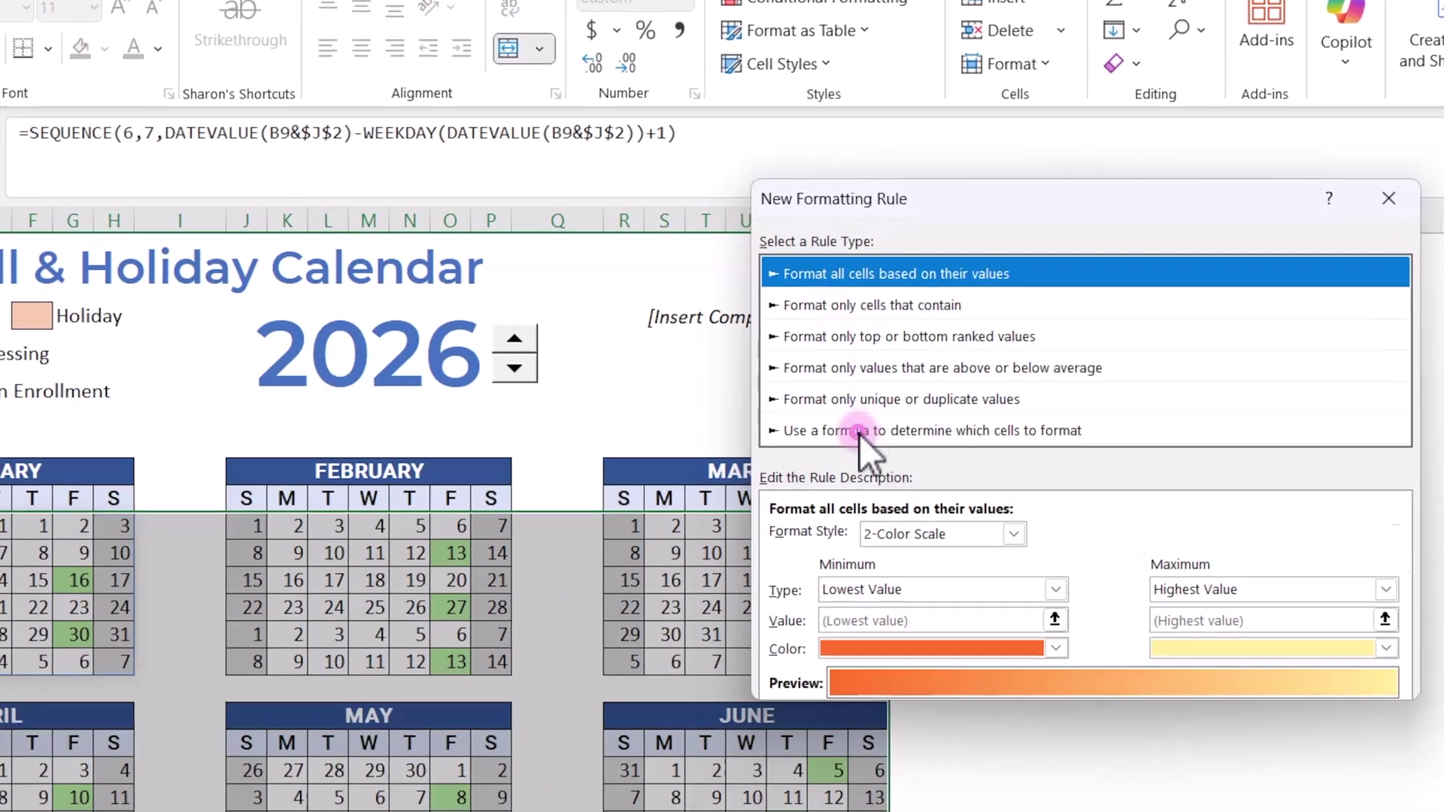
click(823, 426)
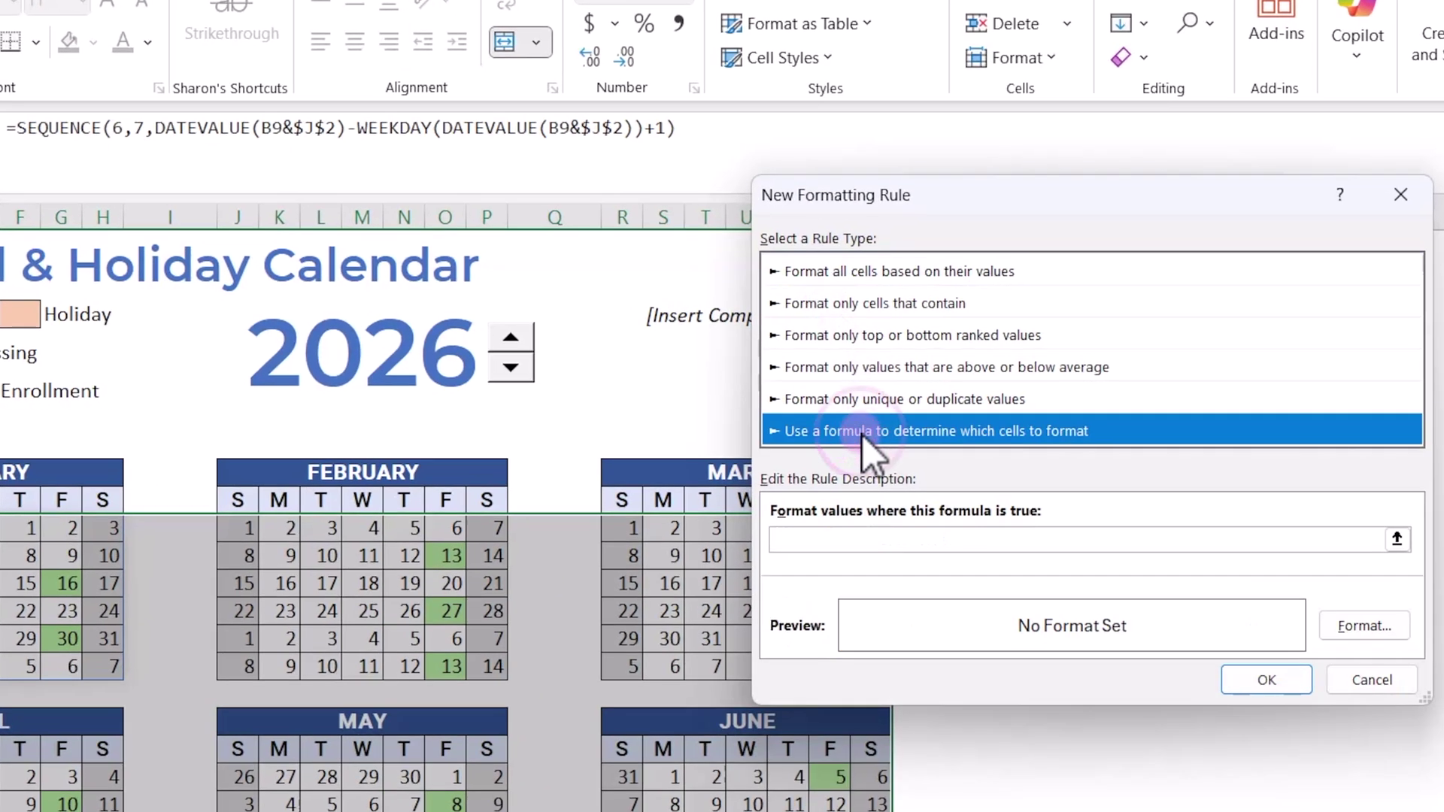
click(809, 541)
text(=)
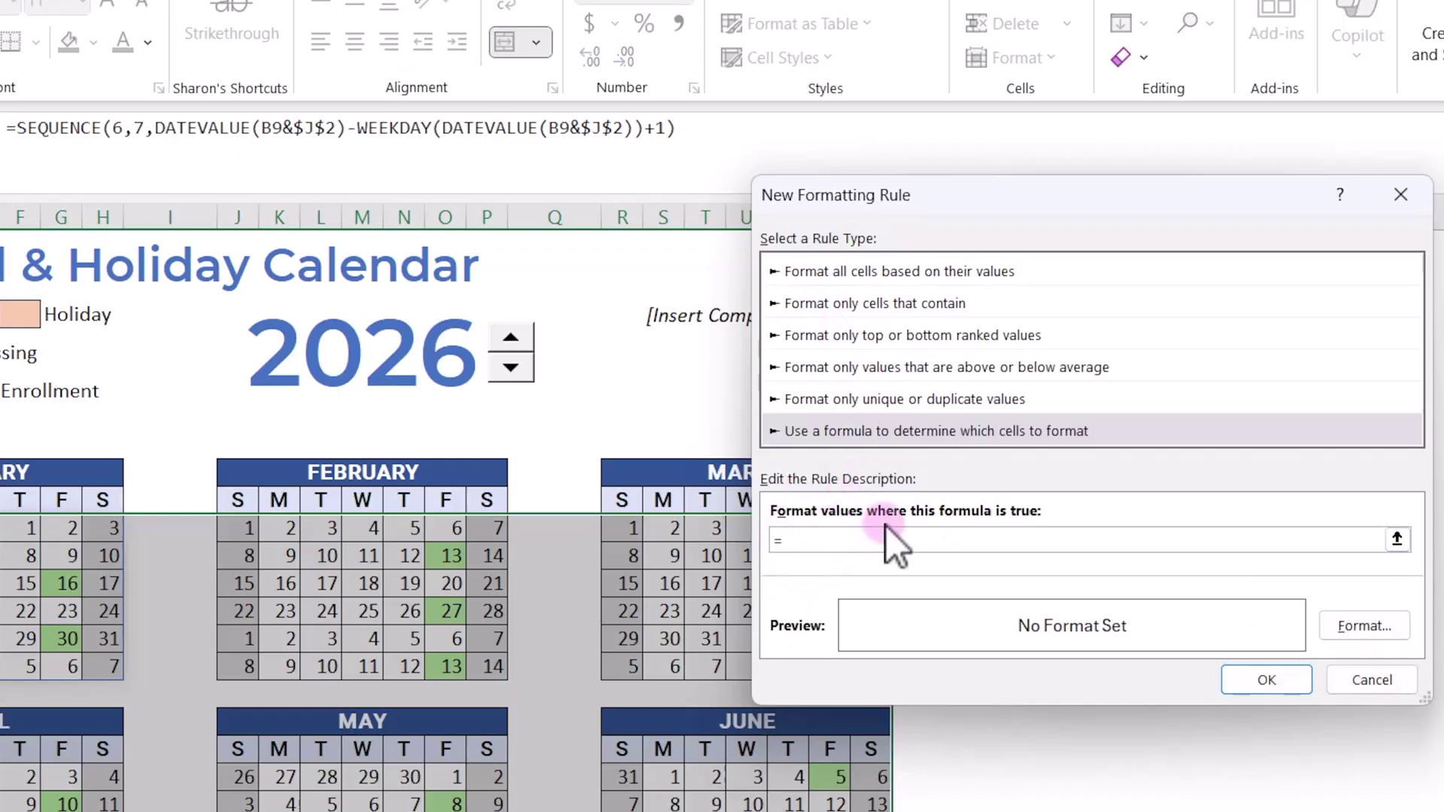
text(COUNTIF()
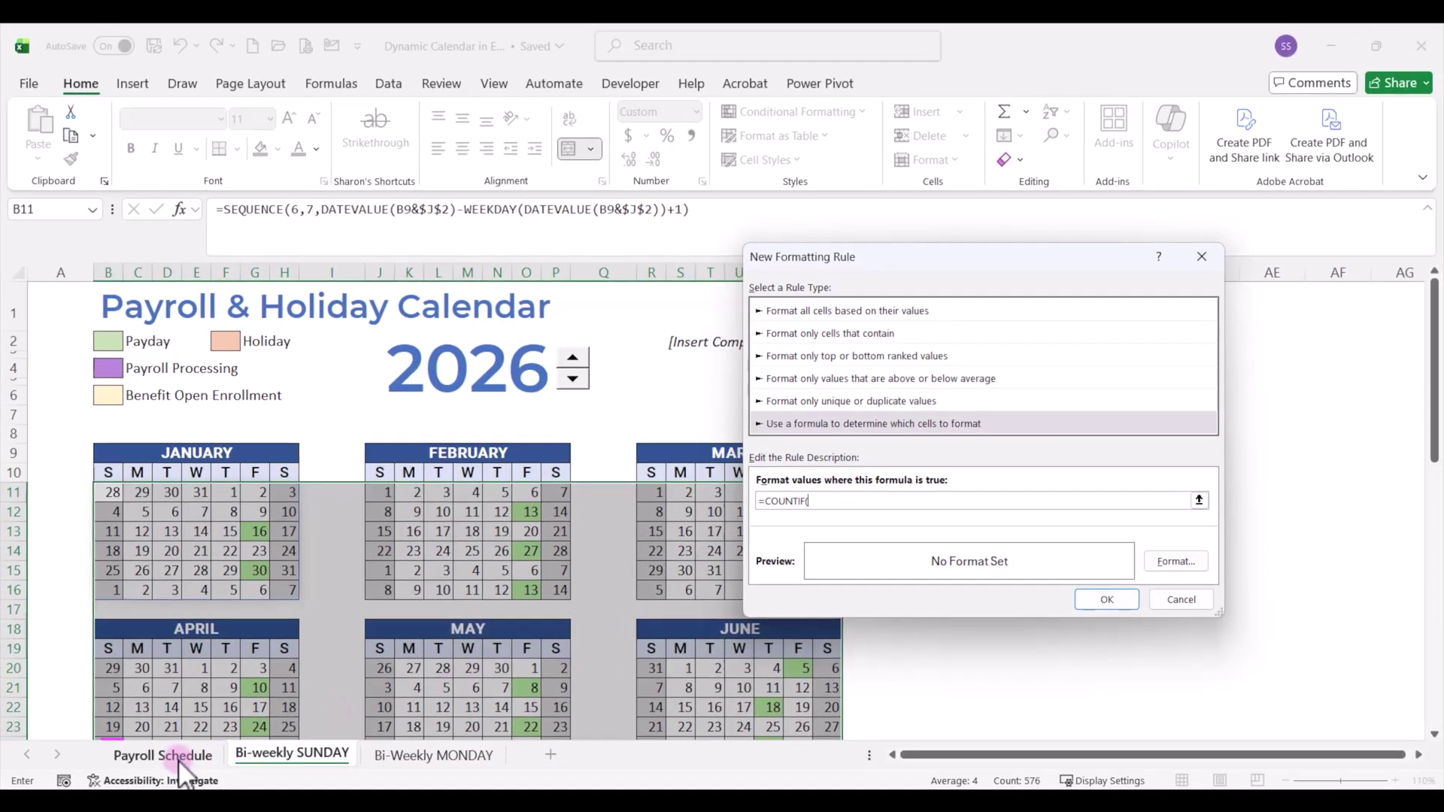
Complete the formula with holiday range 'Payroll Schedule'!$H$32:$H$44 and relative 'Bi-weekly SUNDAY'!B11.
click(181, 761)
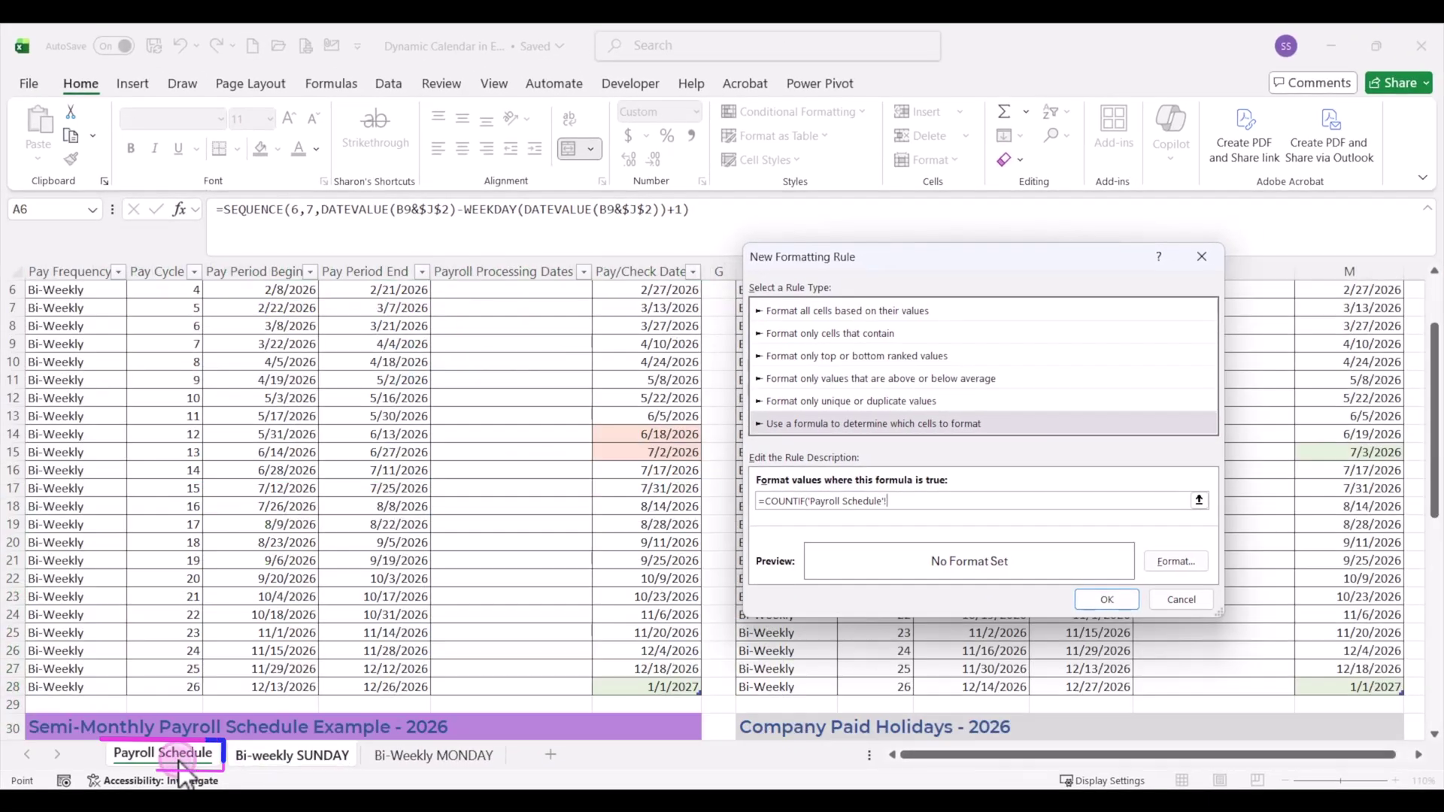
scroll(1159, 656, down, 2)
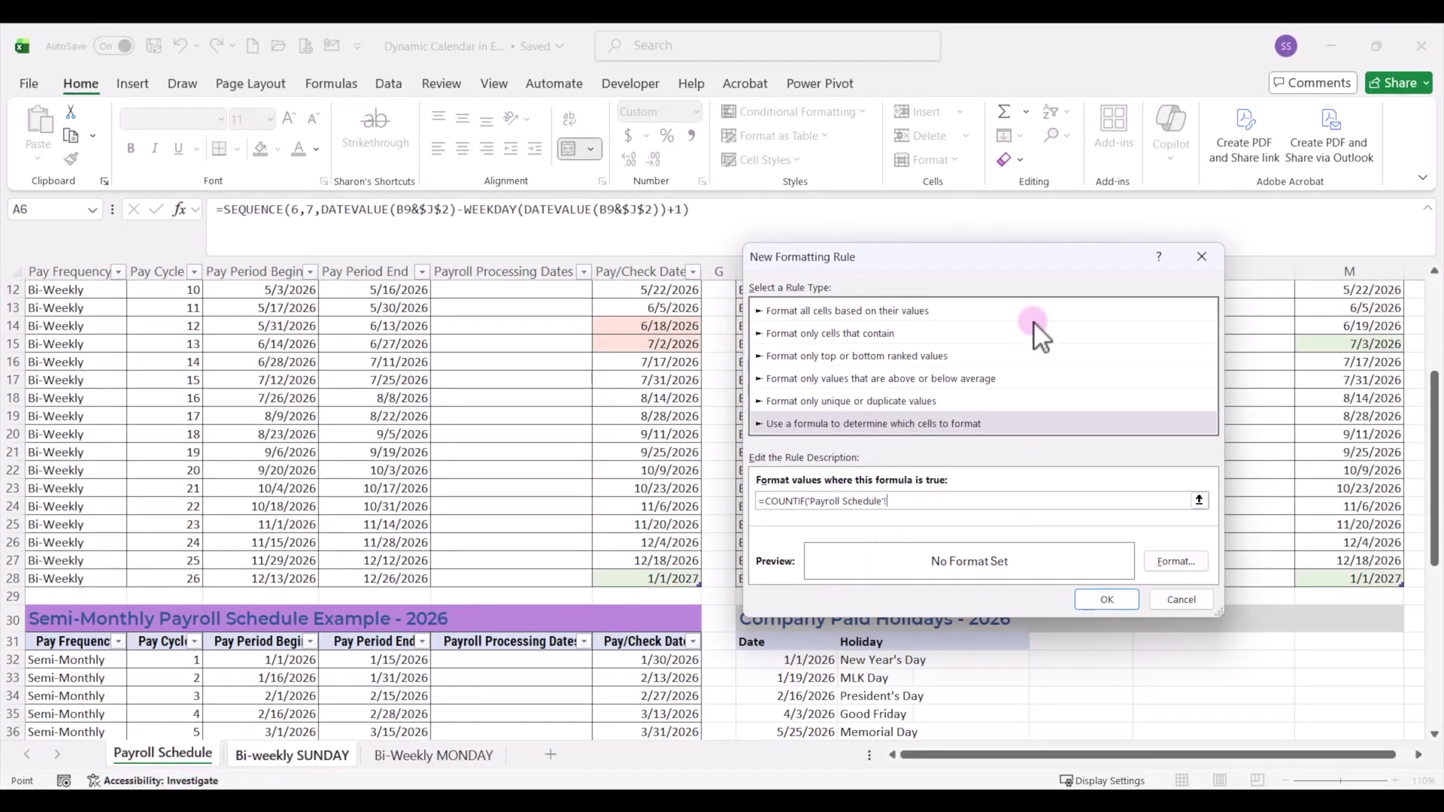
drag(1041, 266, 471, 302)
scroll(1024, 580, down, 4)
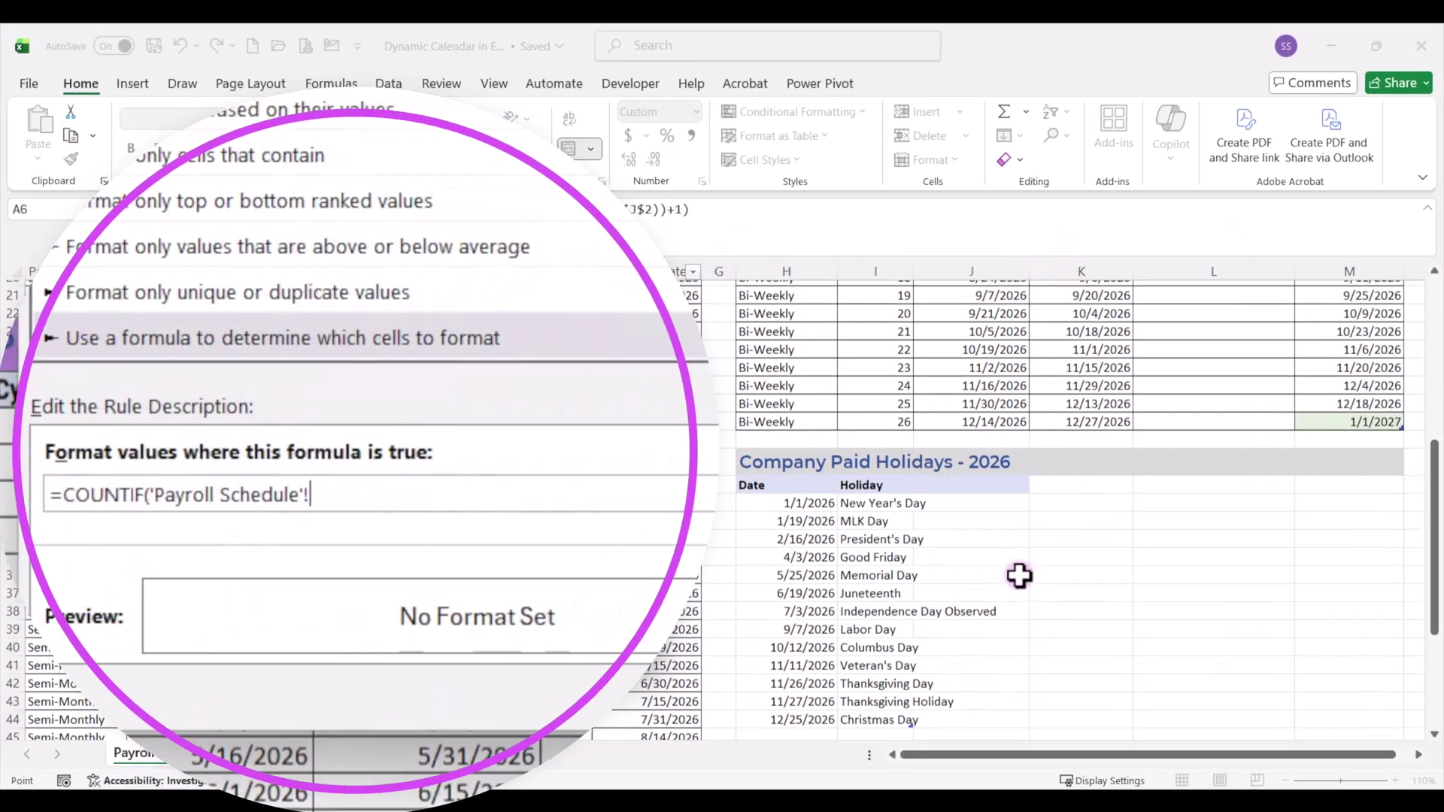
click(792, 444)
drag(792, 444, 790, 650)
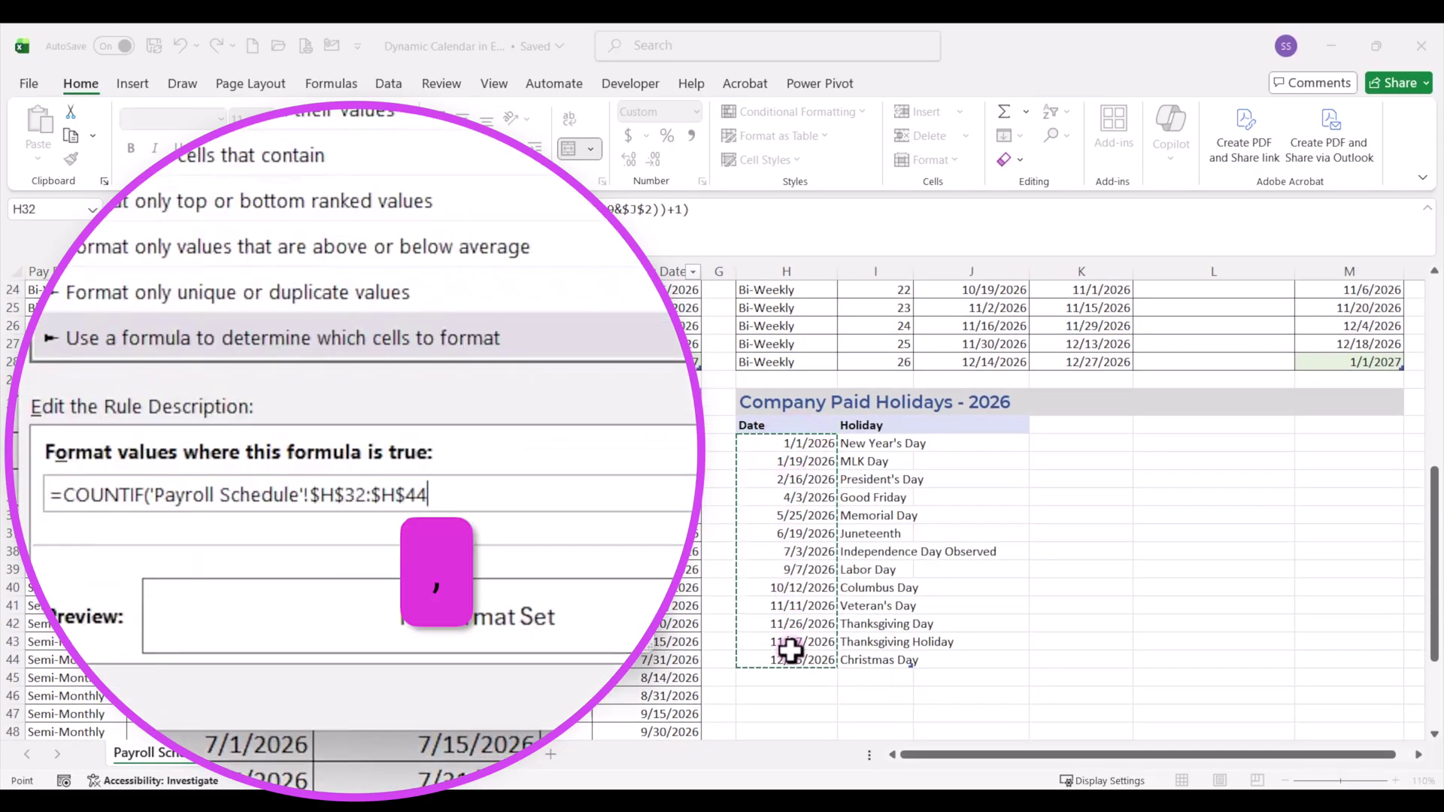
text(,)
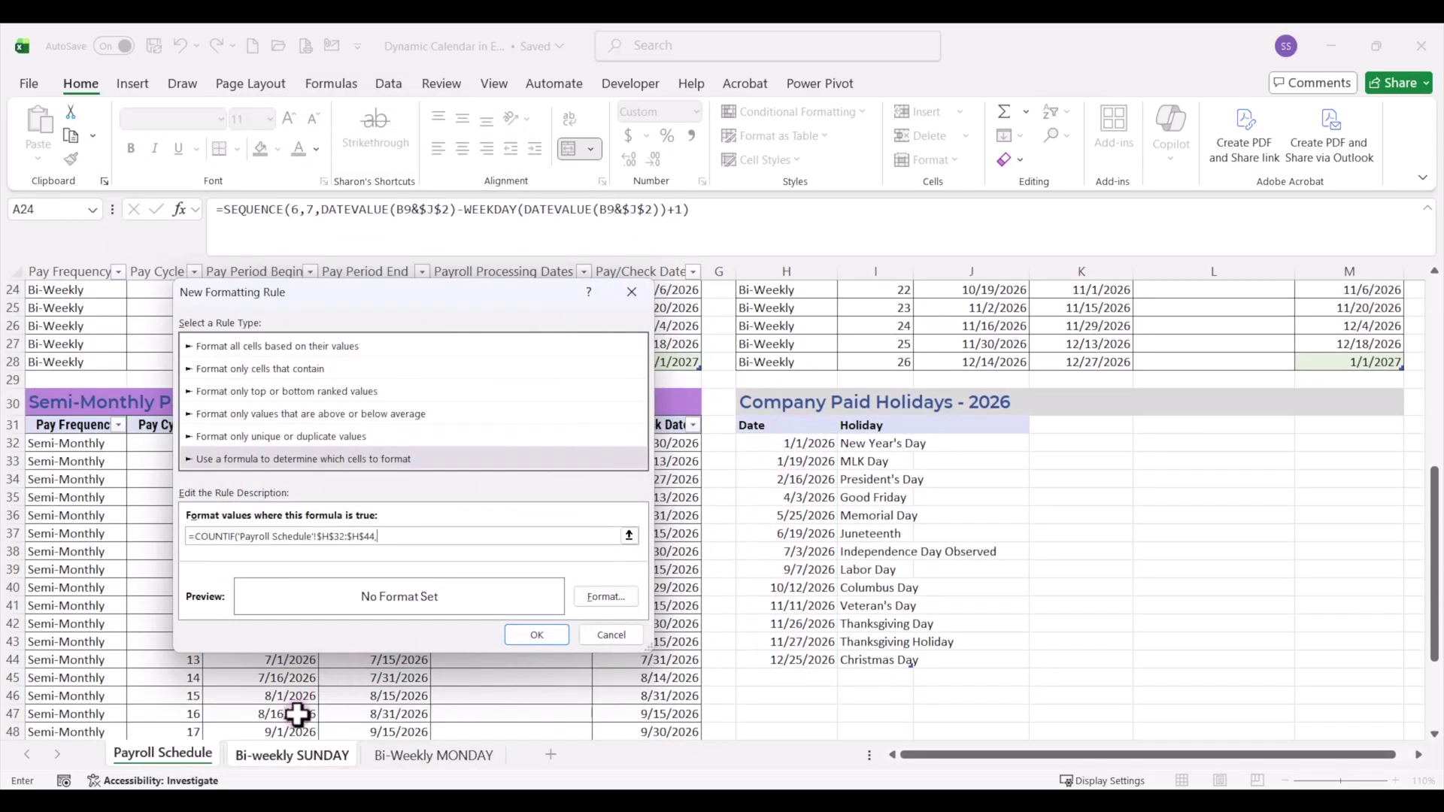
click(292, 755)
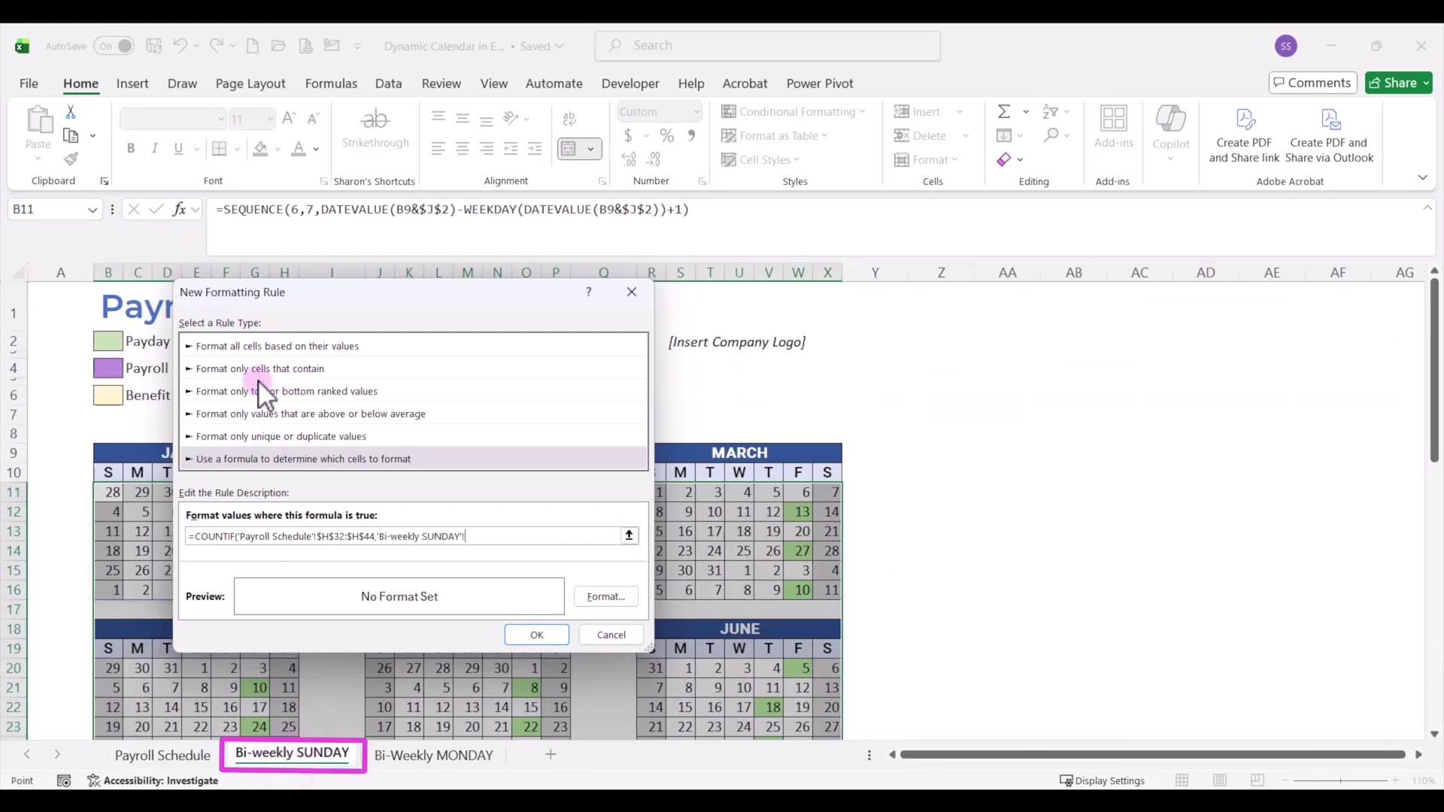
drag(351, 292, 752, 328)
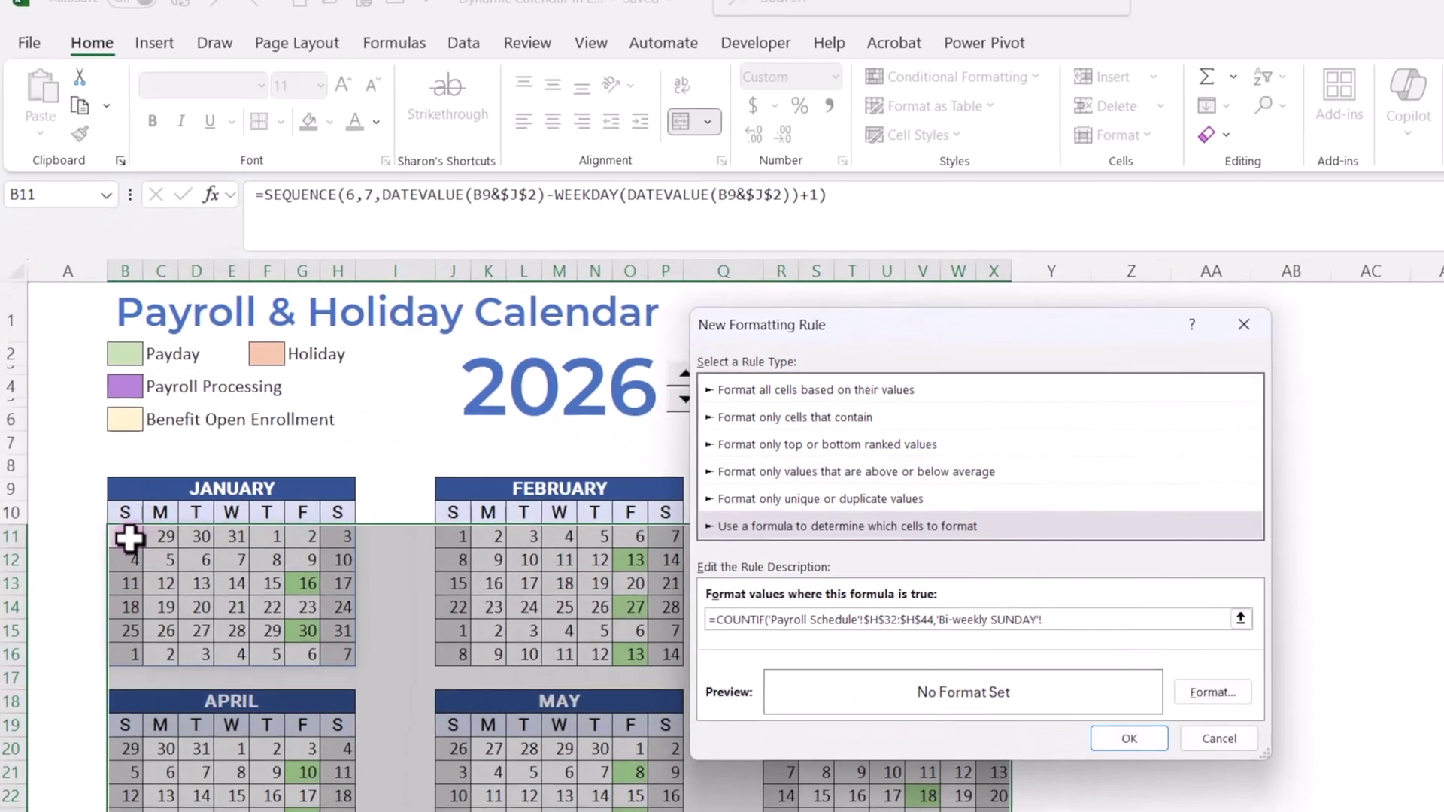
click(111, 493)
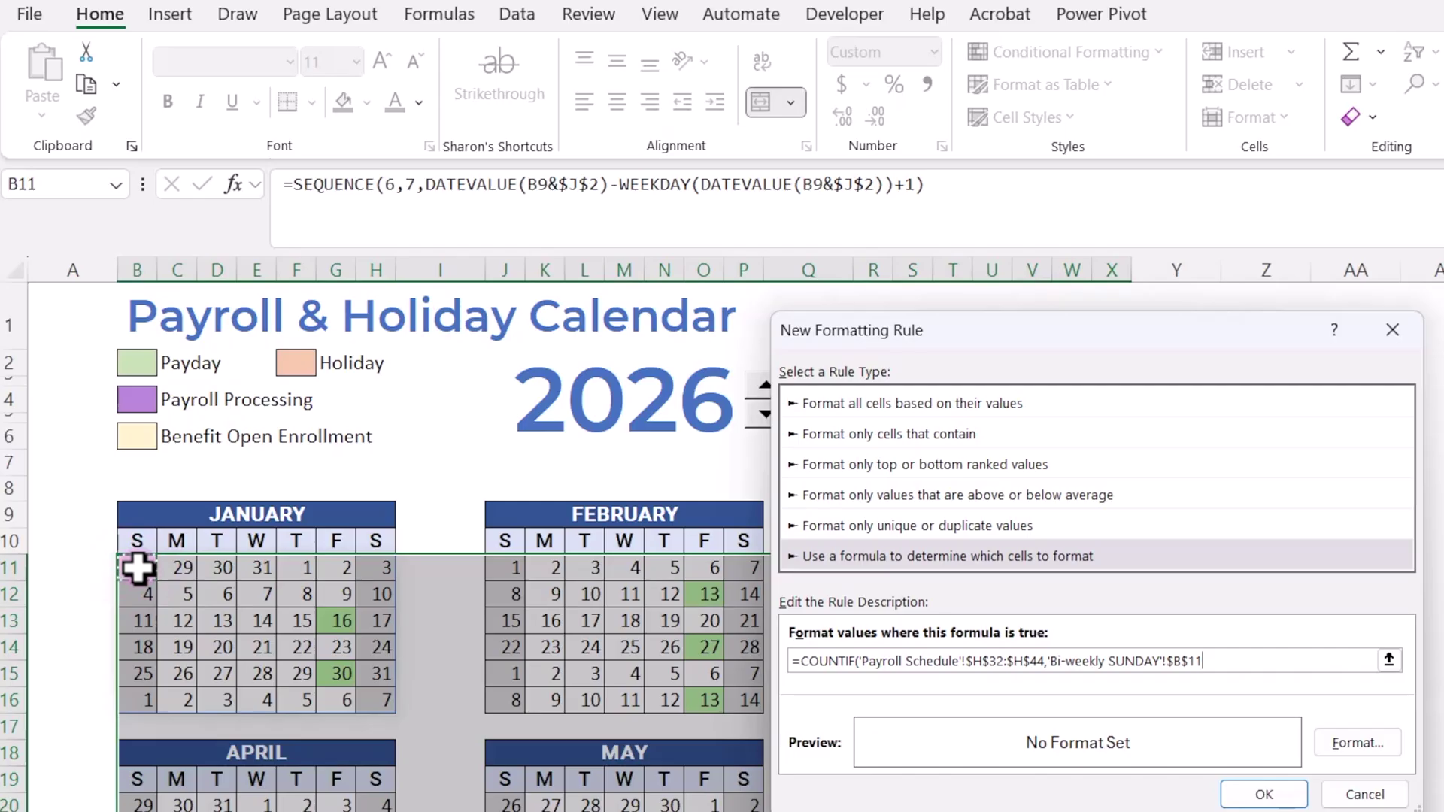
key(F4)
key(F4)
key(F4)
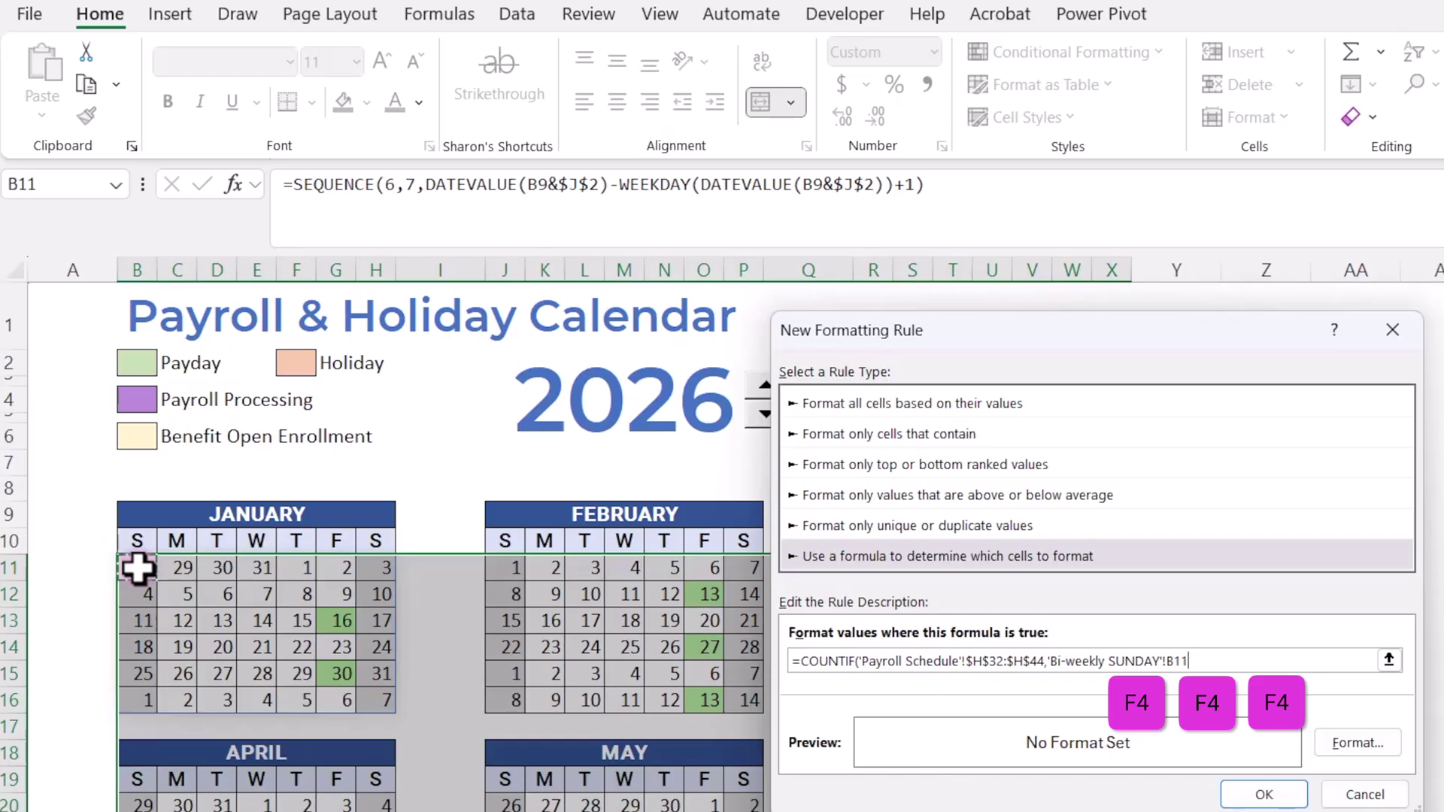
text())
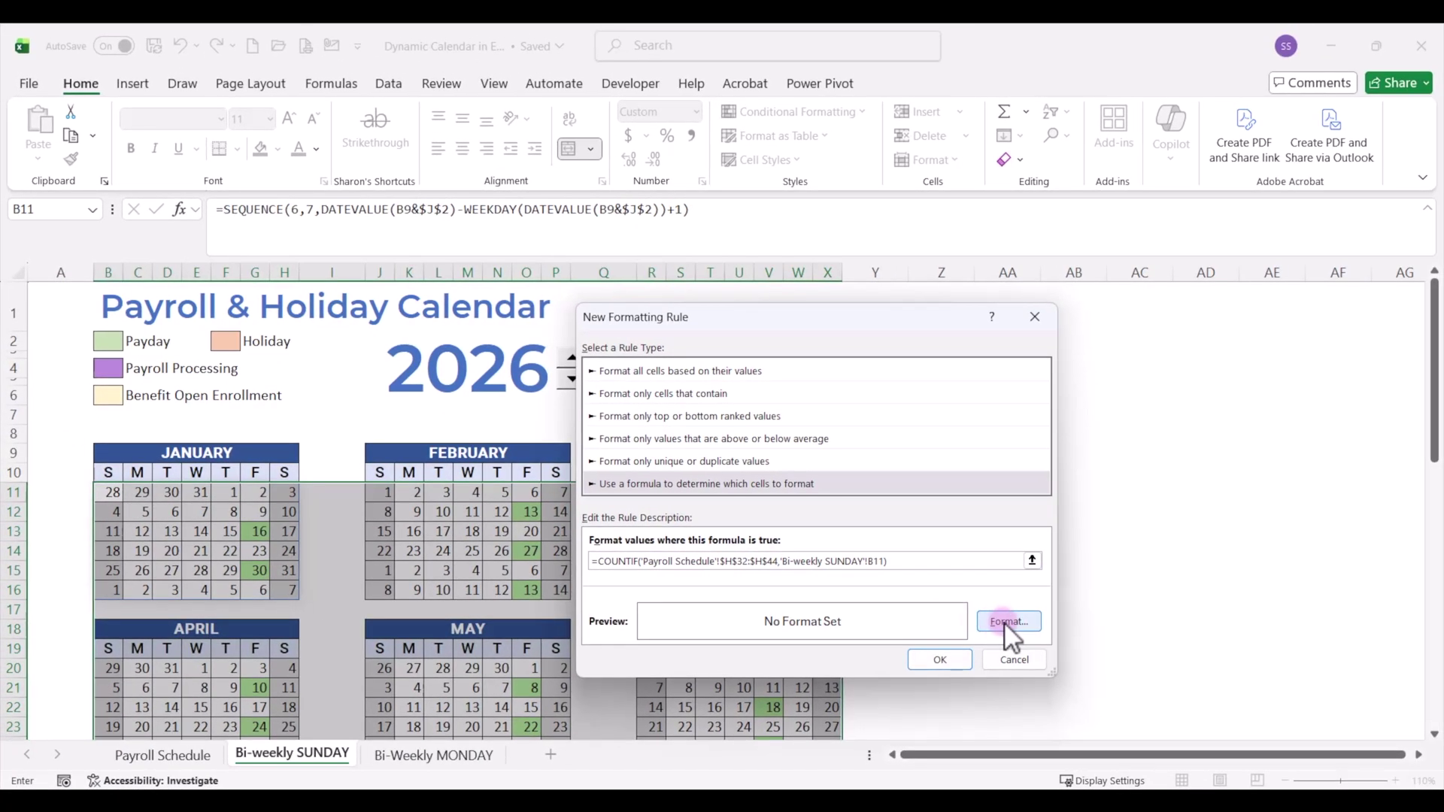
Give the holiday rule a peach fill and save it.
click(1260, 708)
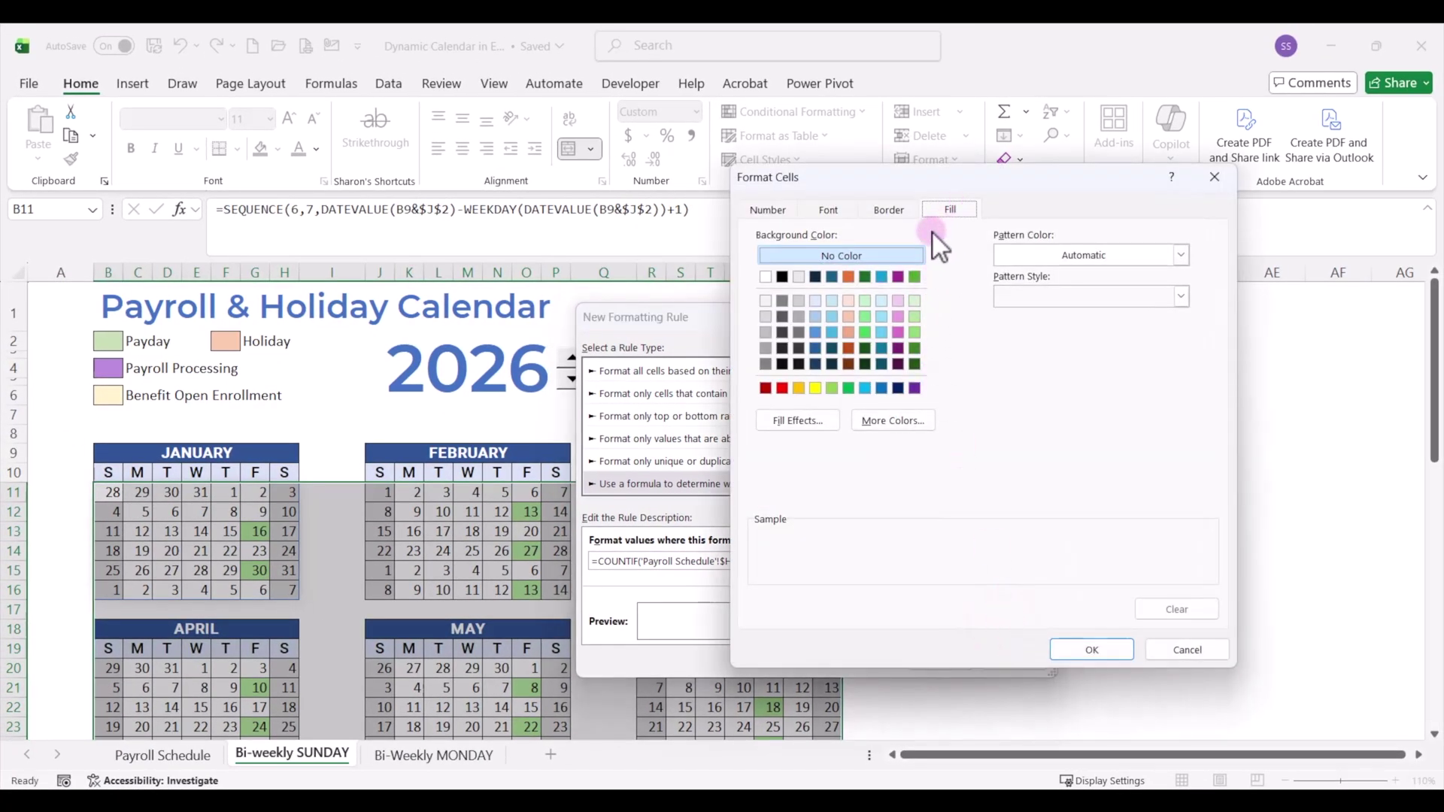
click(851, 316)
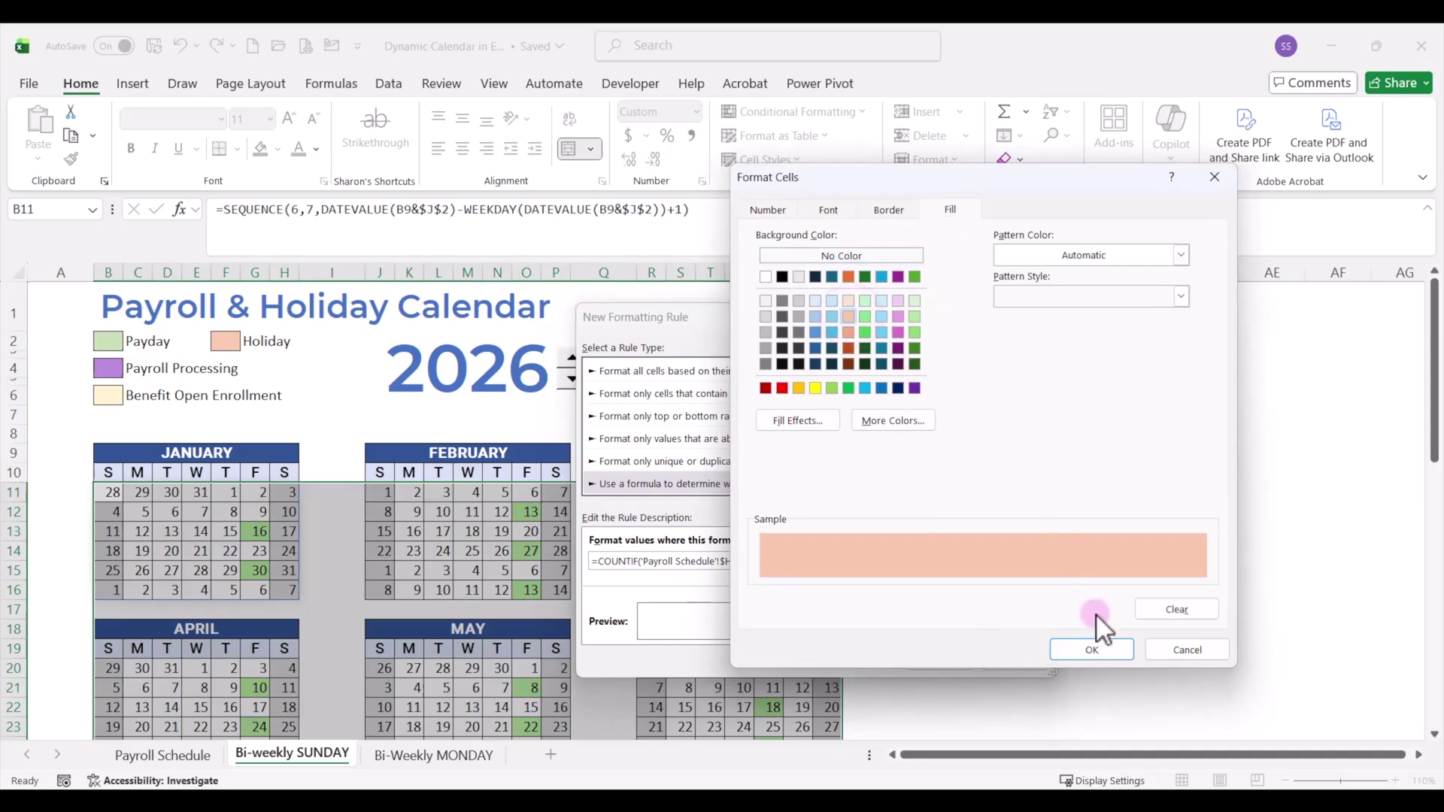
click(1091, 652)
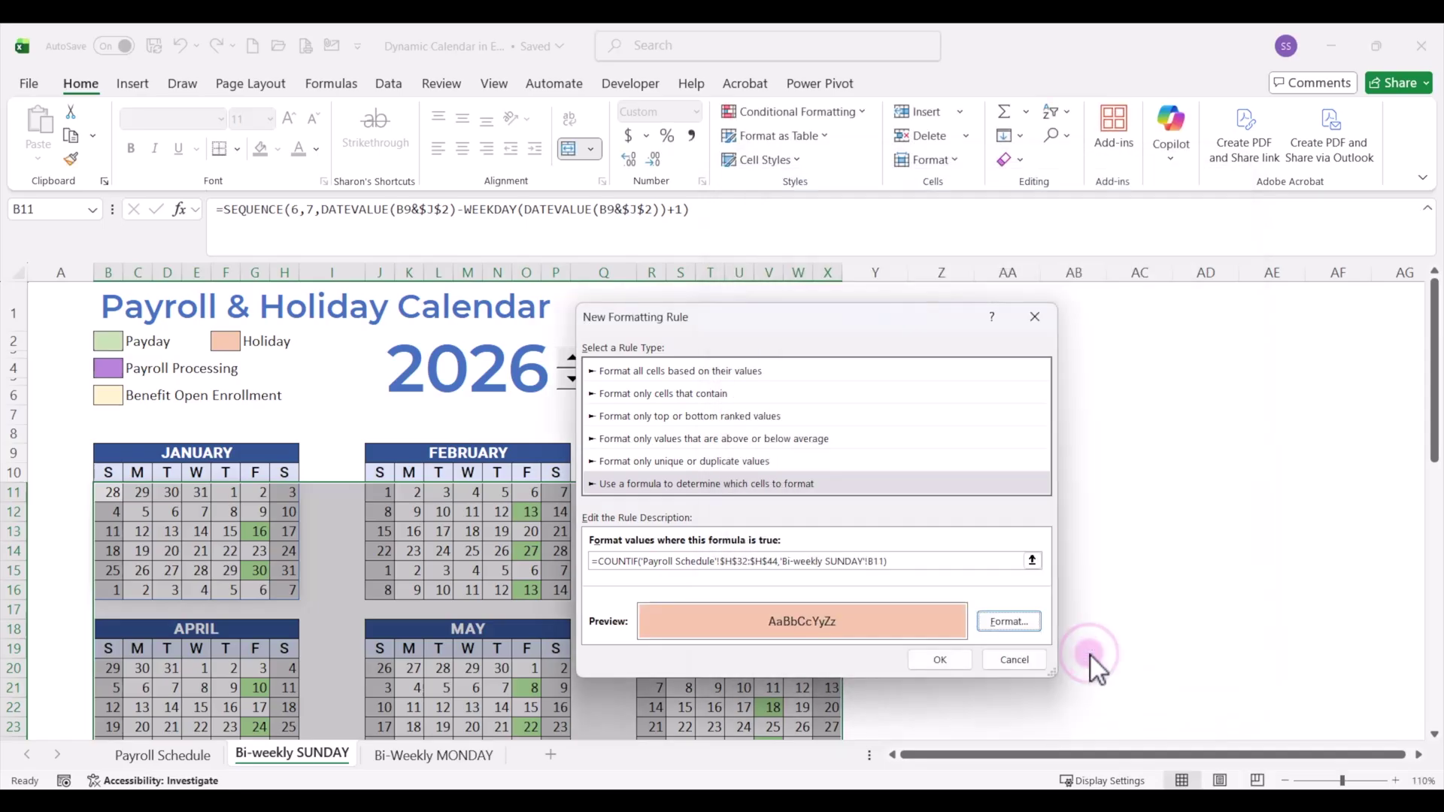
click(953, 664)
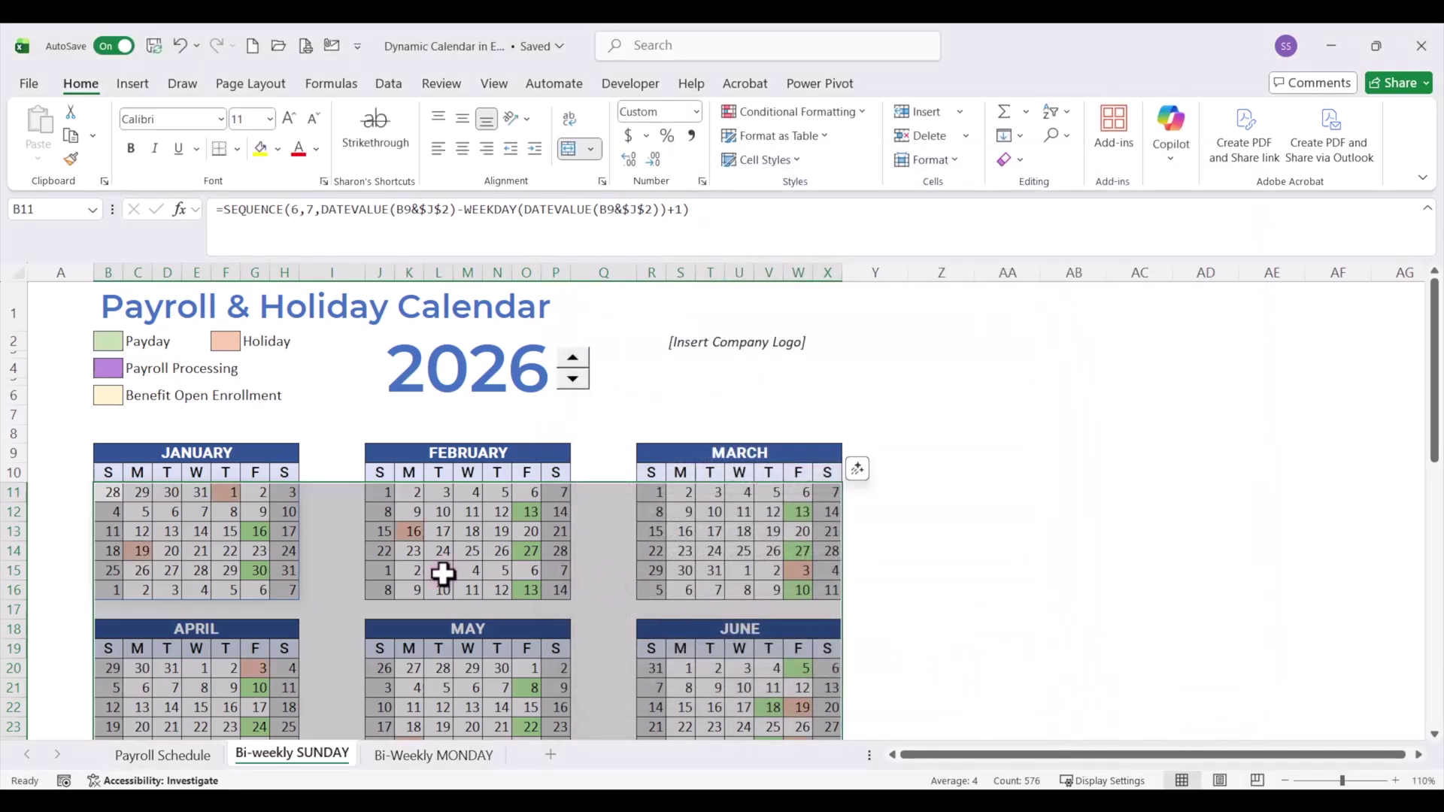
Return to the top of the sheet and select January's date grid B11:H16.
scroll(231, 551, down, 6)
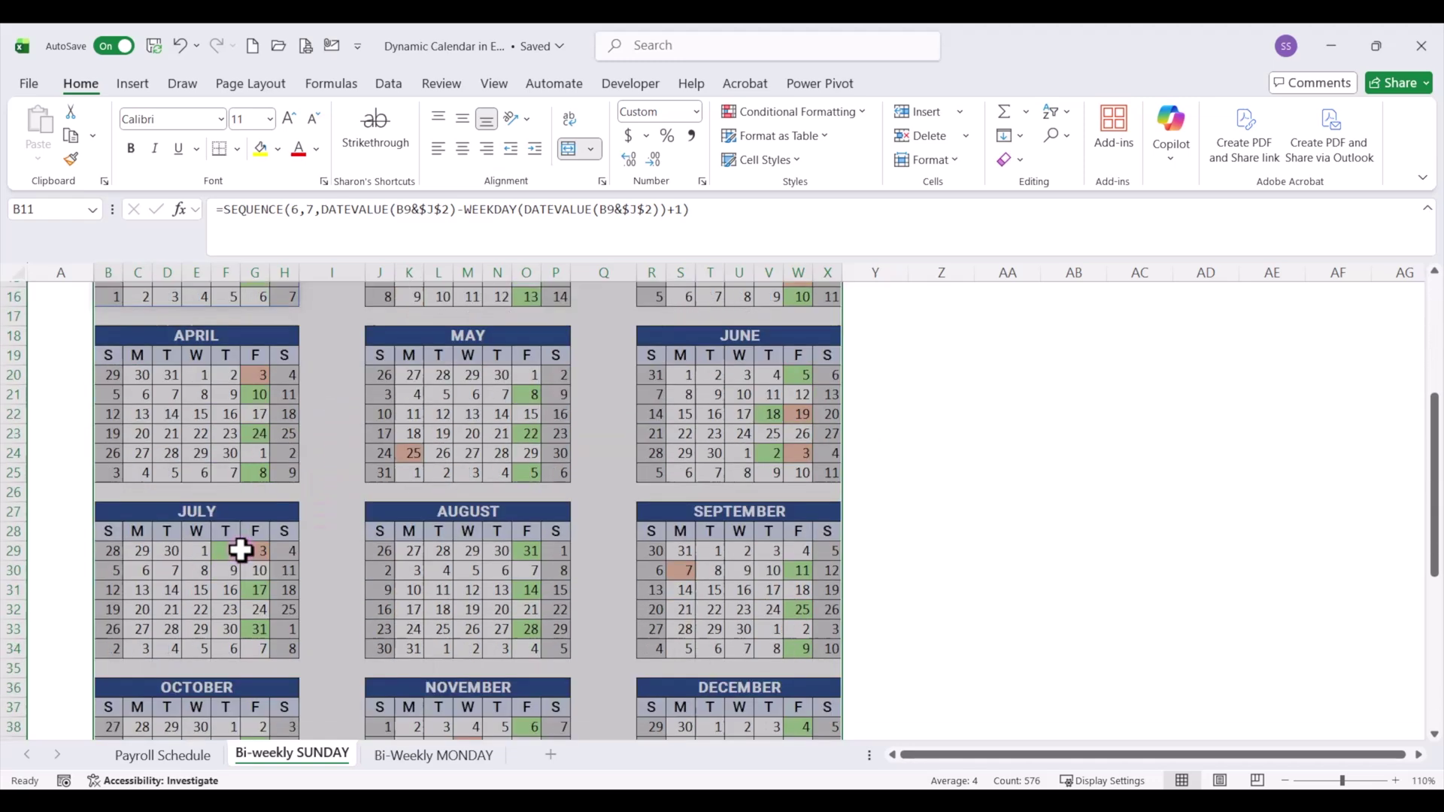
scroll(237, 550, down, 3)
key(ctrl+Up)
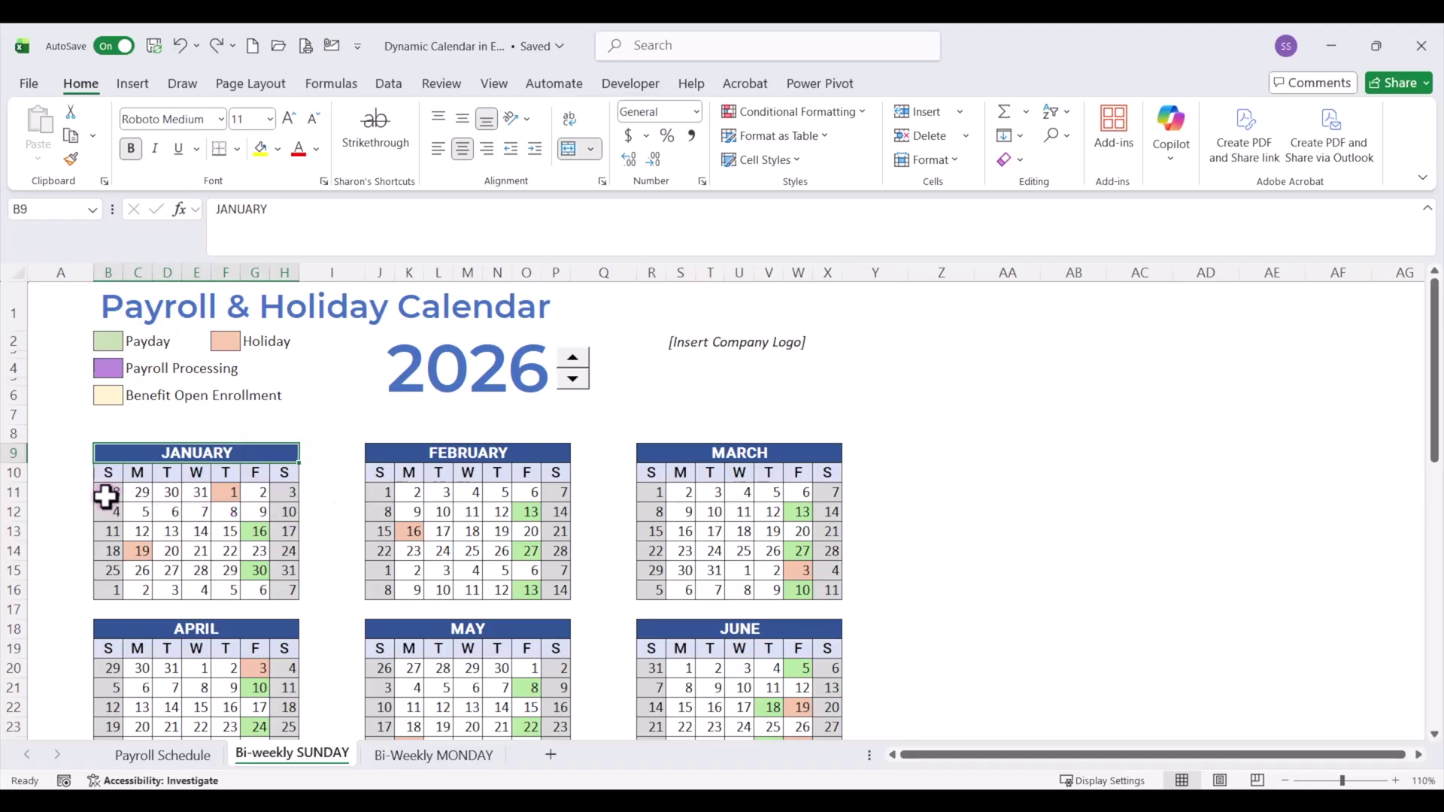
drag(105, 496, 196, 497)
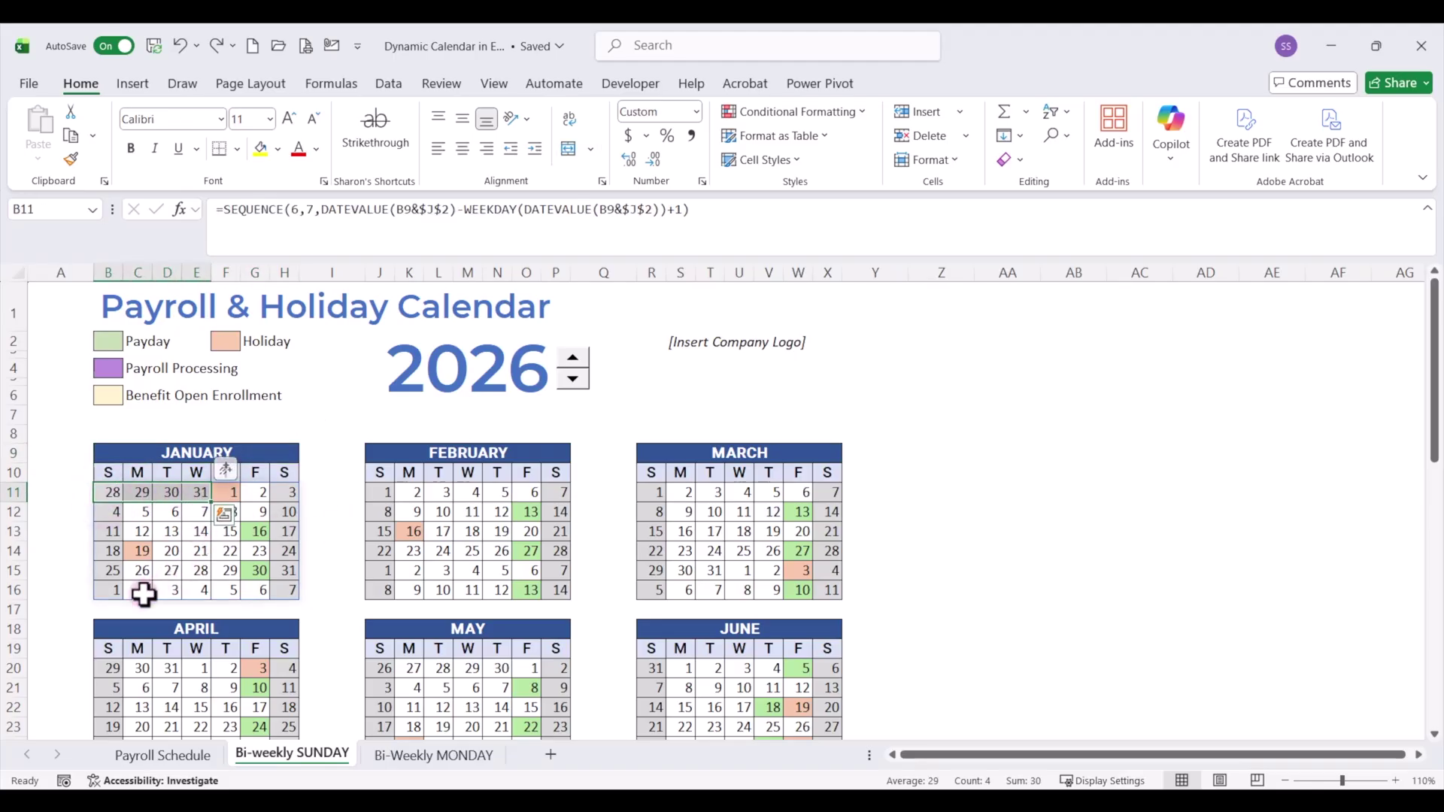
drag(110, 589, 273, 596)
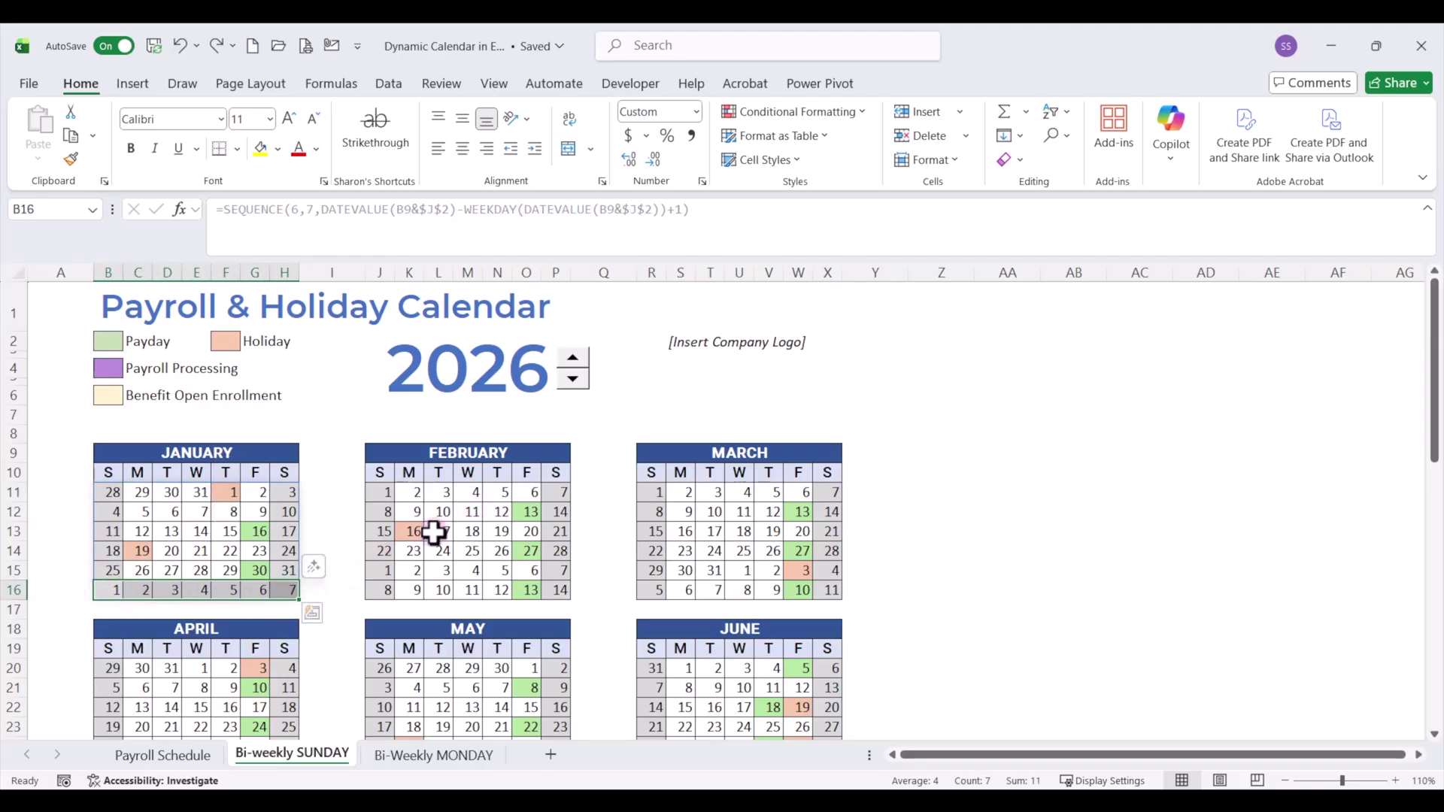
click(110, 494)
drag(110, 494, 277, 585)
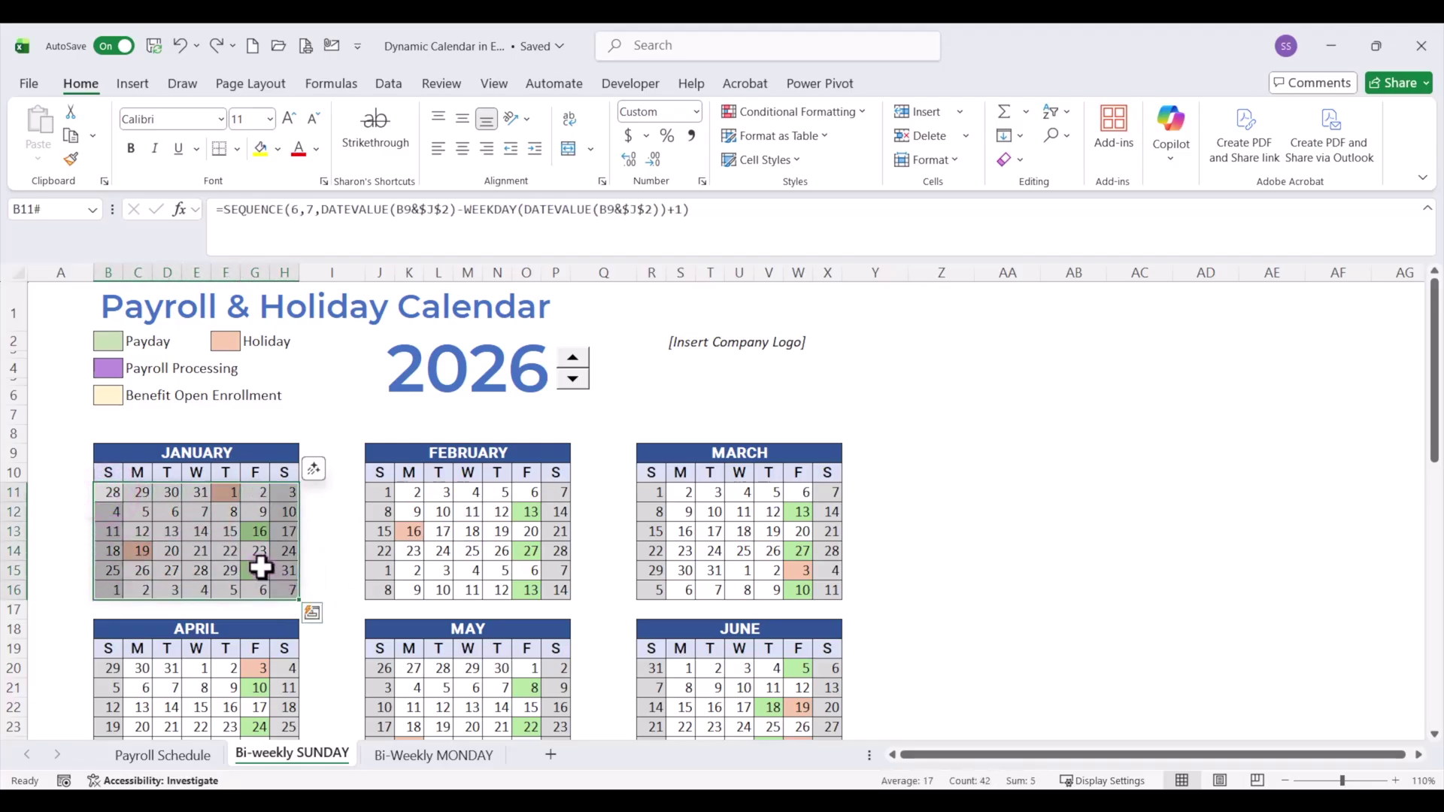
Create a formula rule =MONTH(B11)<>MONTH($B$9&1) for the January grid.
click(864, 113)
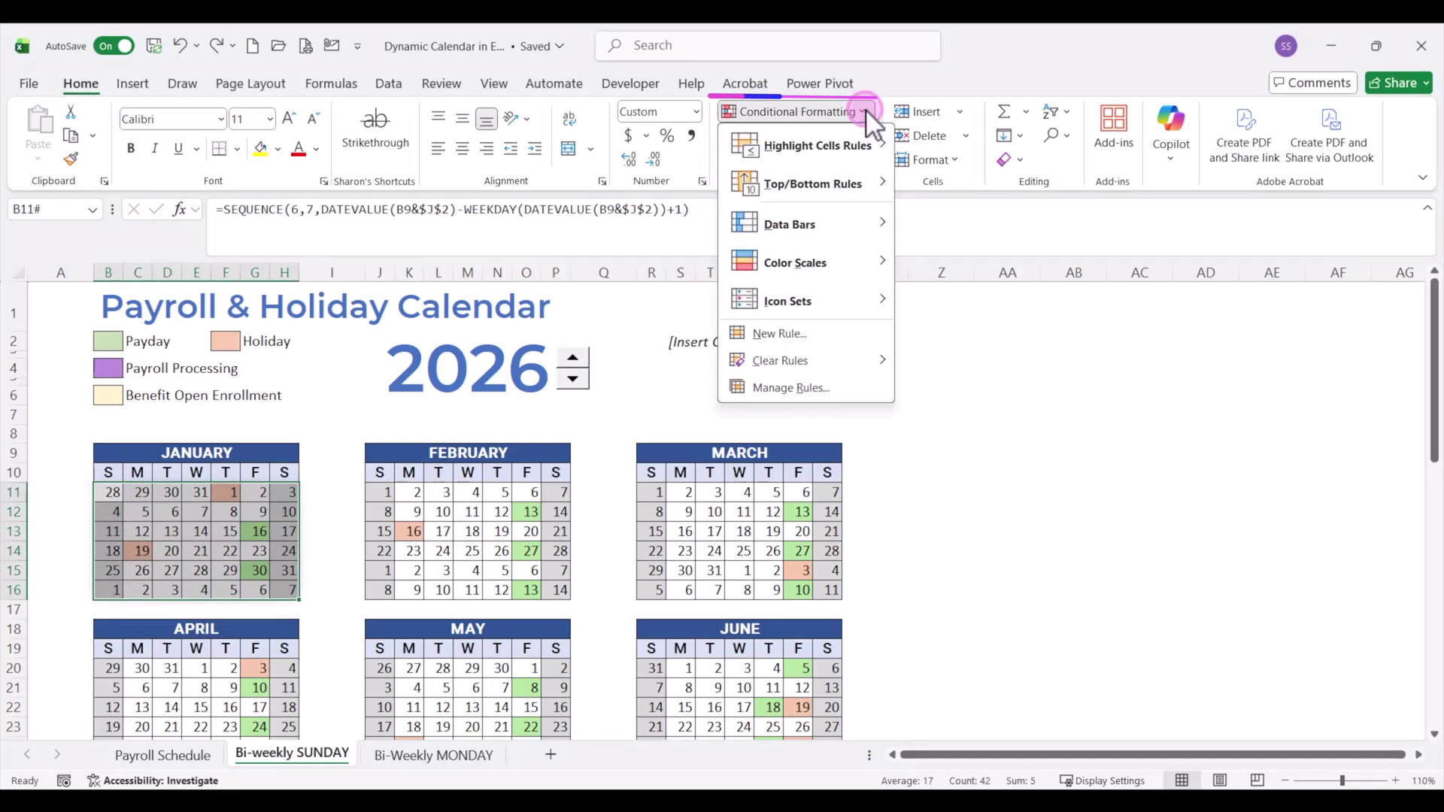
click(820, 333)
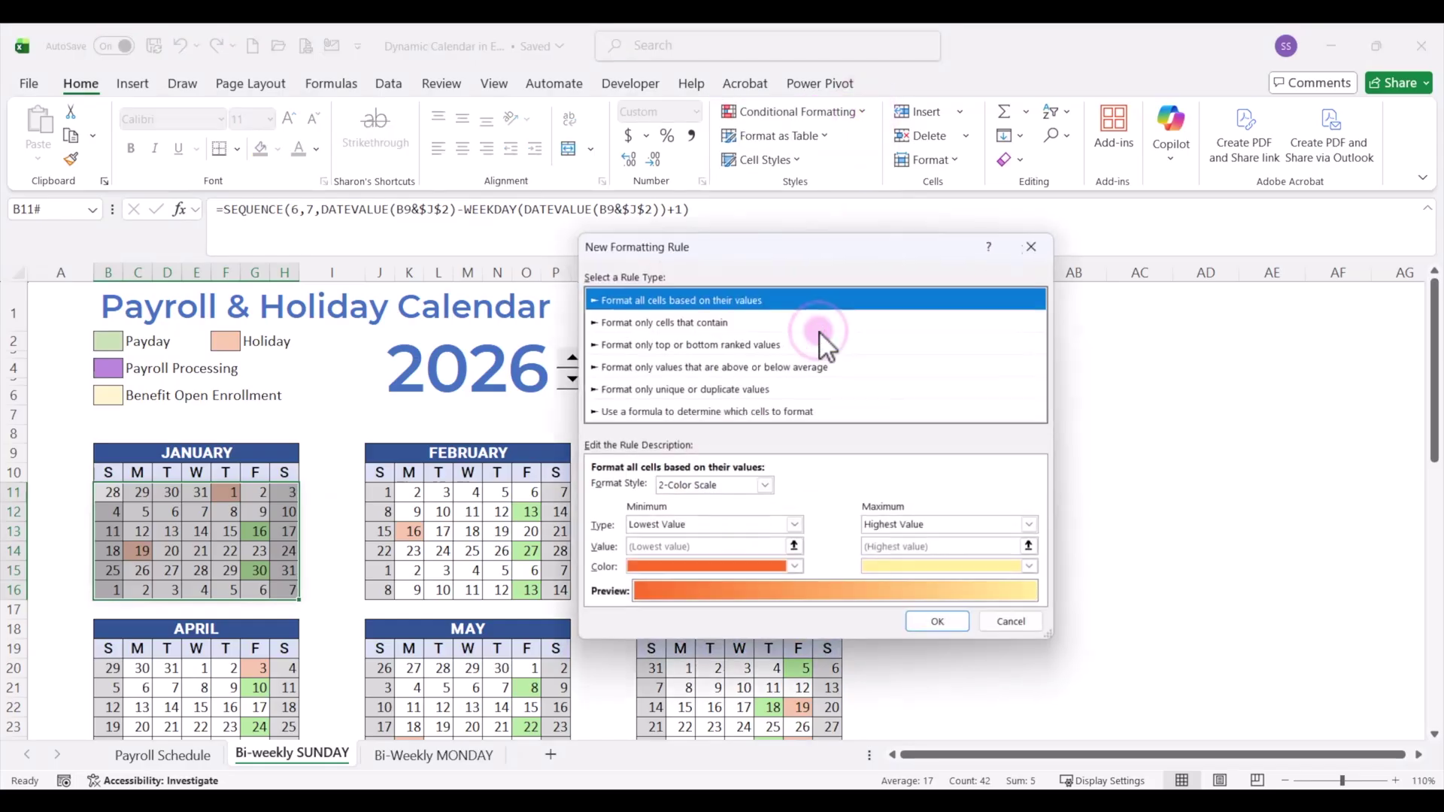
click(674, 411)
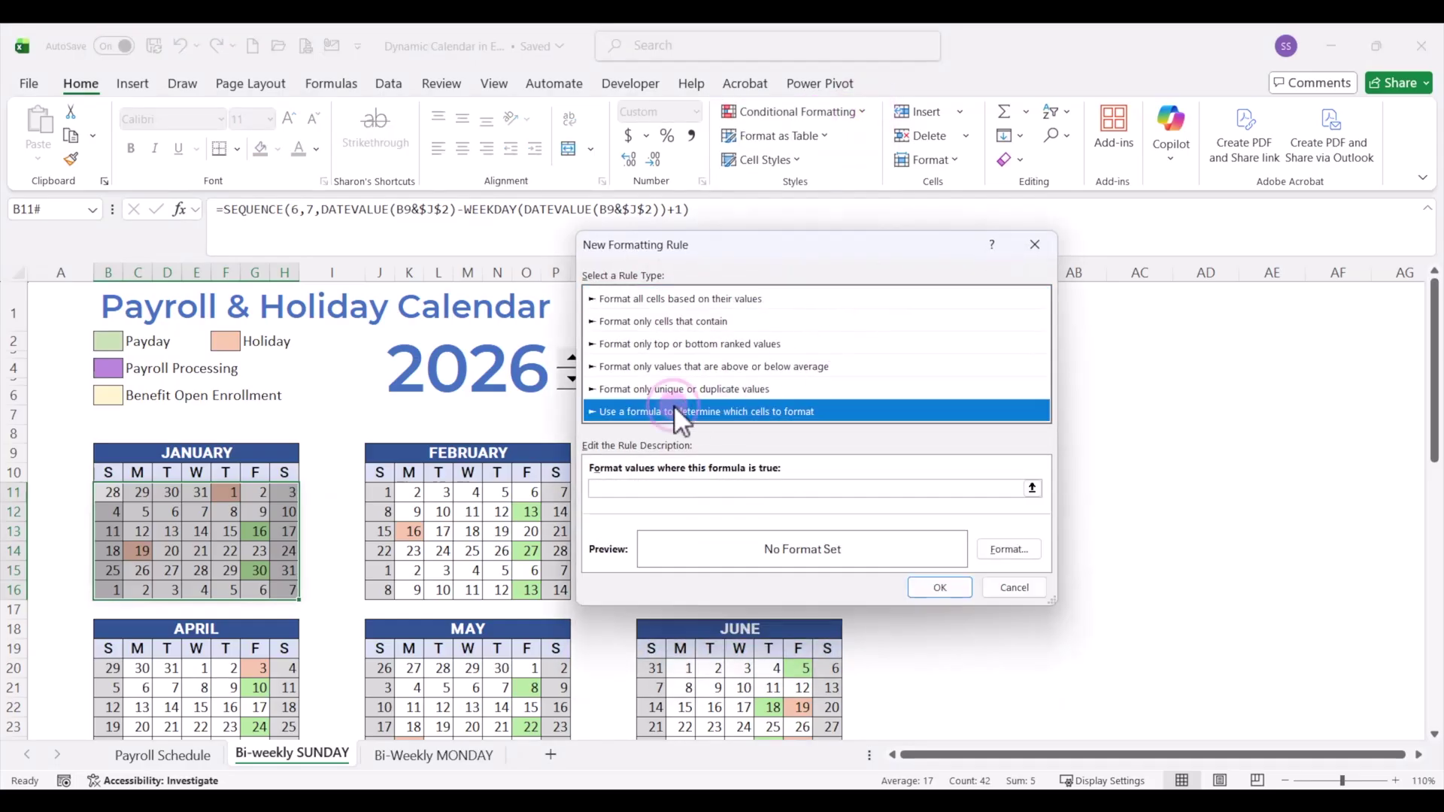
click(636, 491)
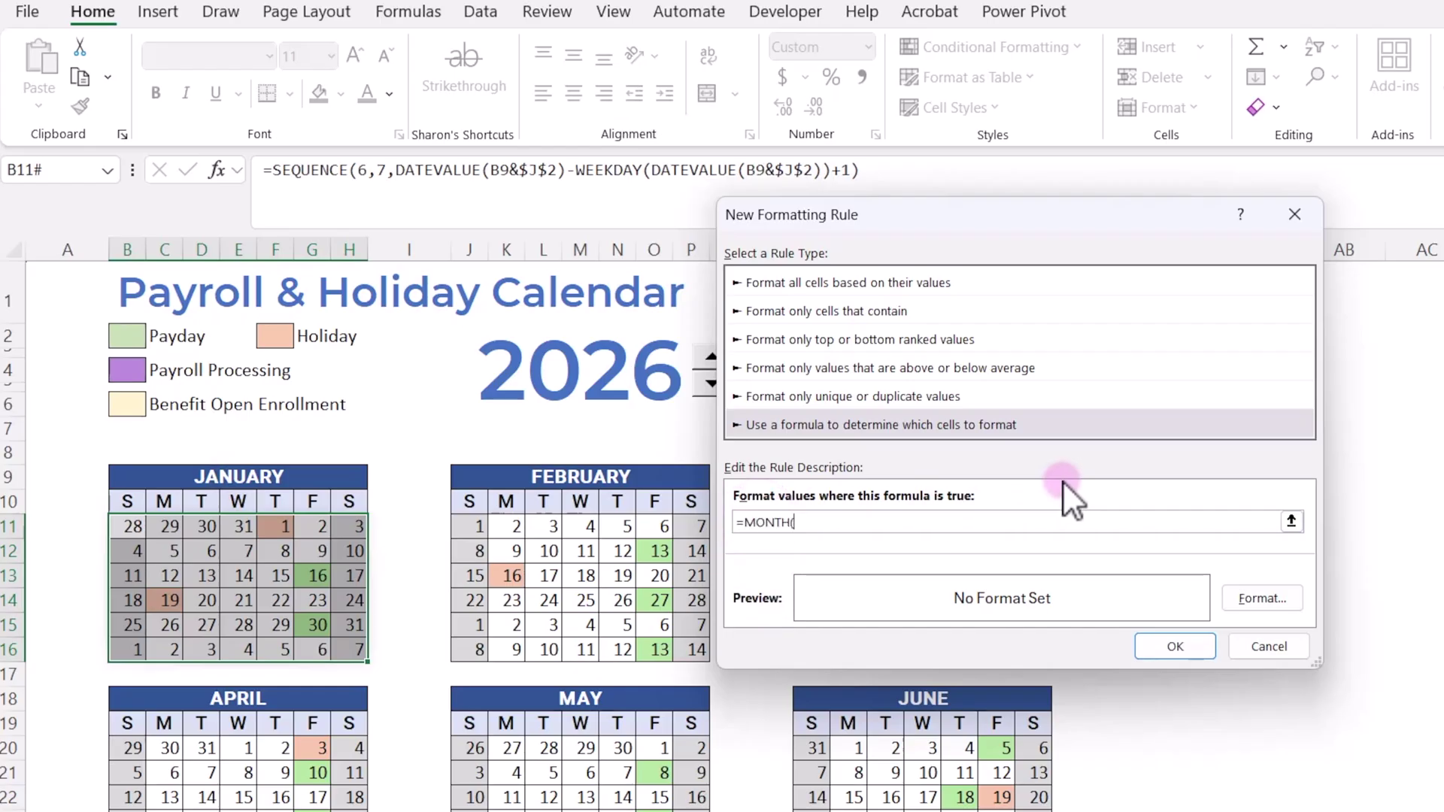
click(130, 529)
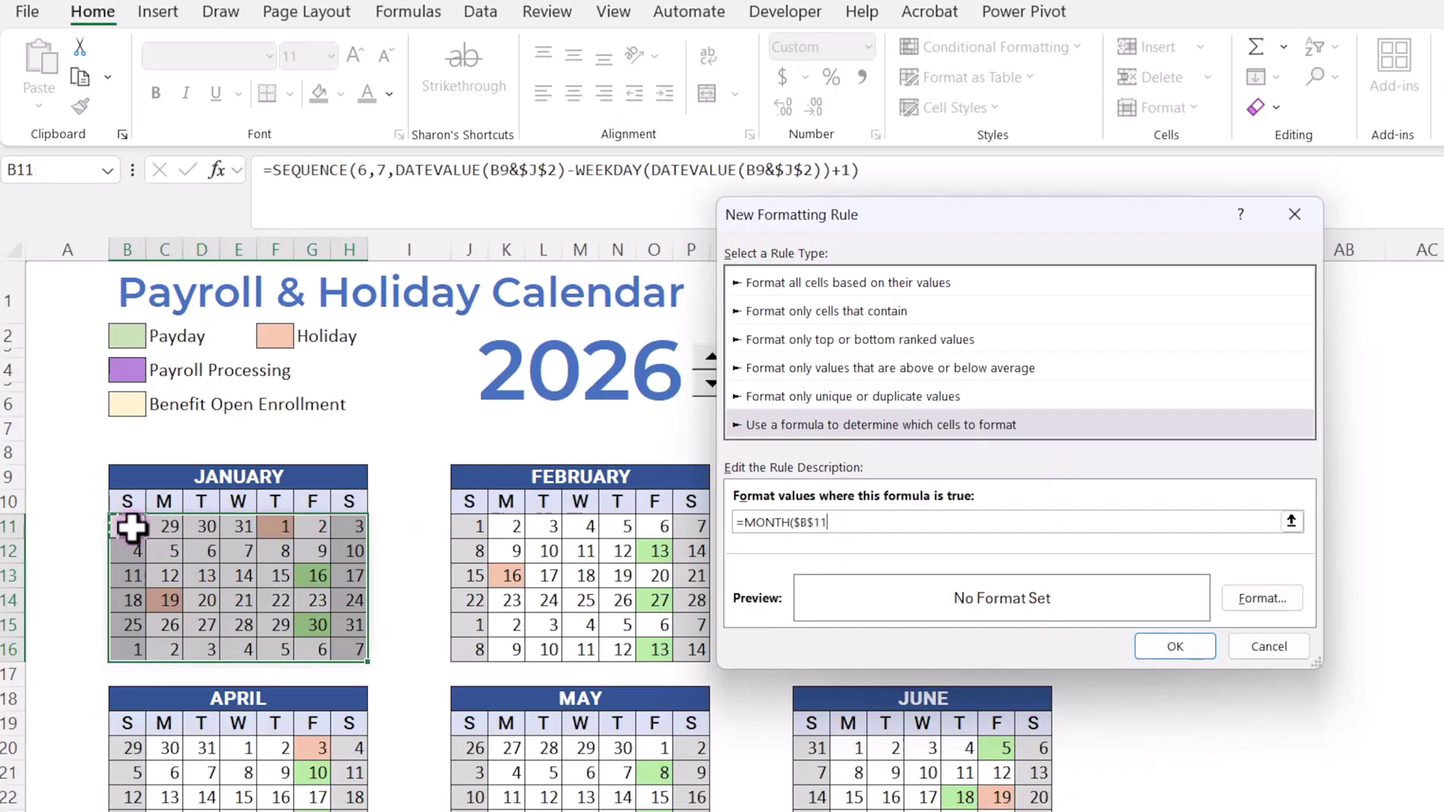
key(F4)
key(F4)
key(F4)
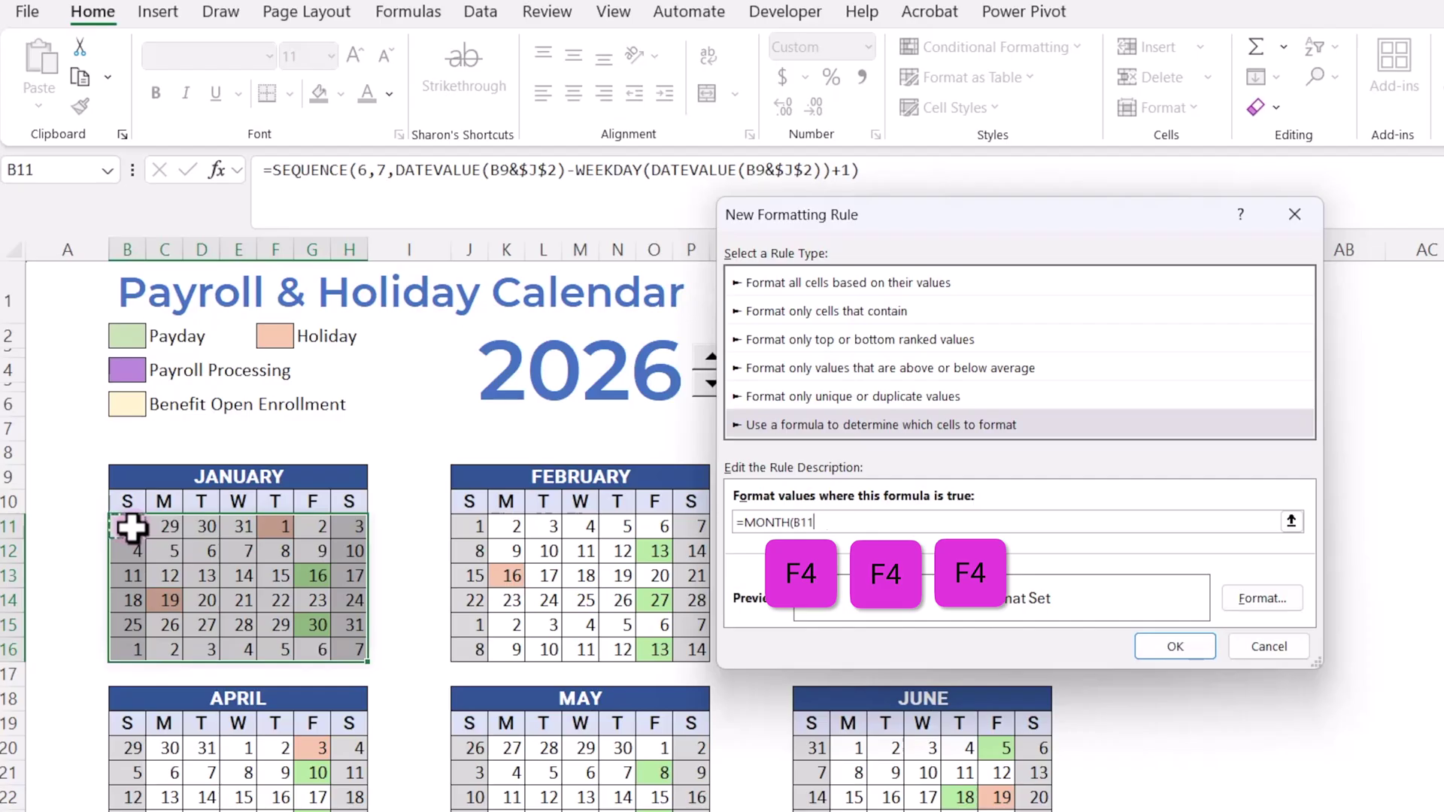
text()<>MONTH()
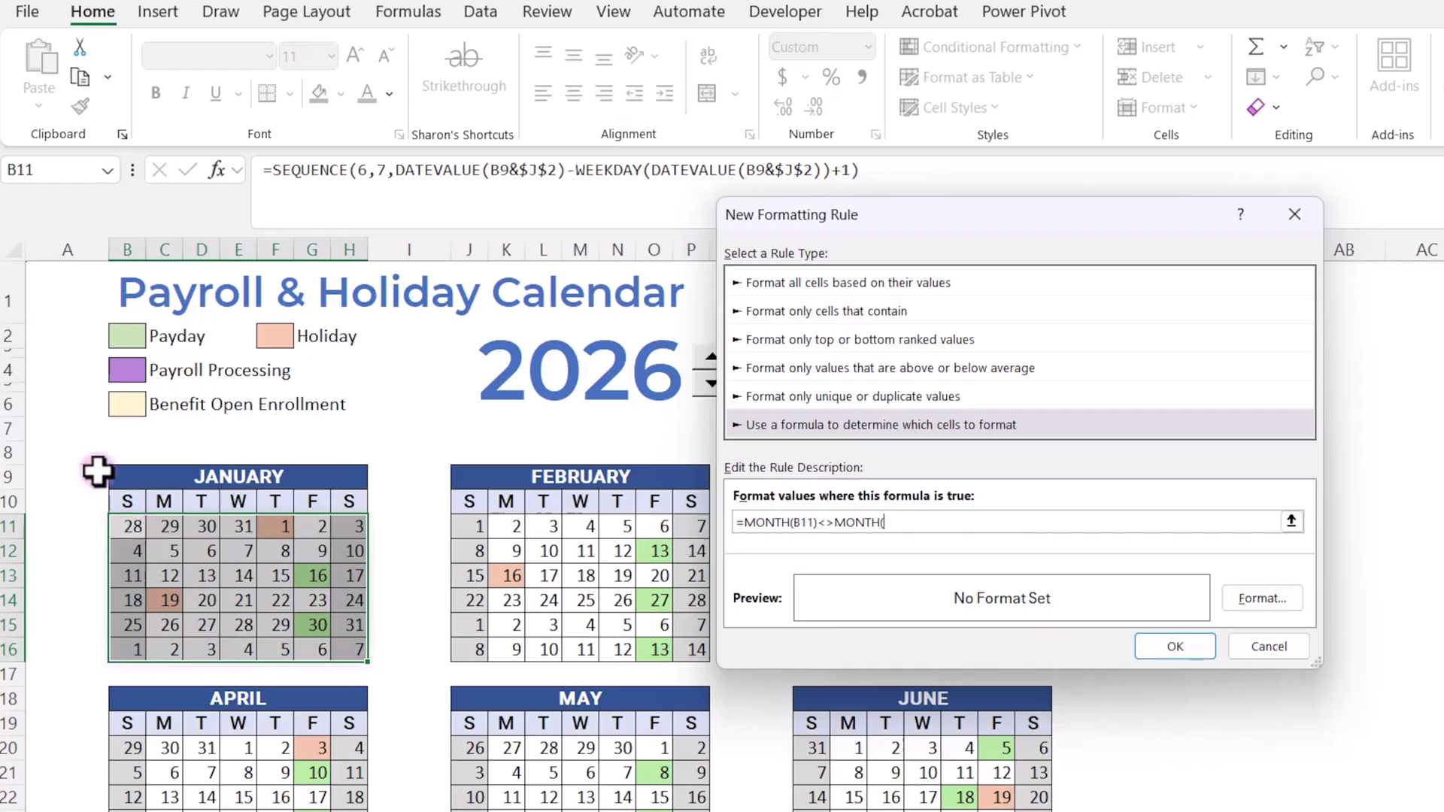
click(261, 472)
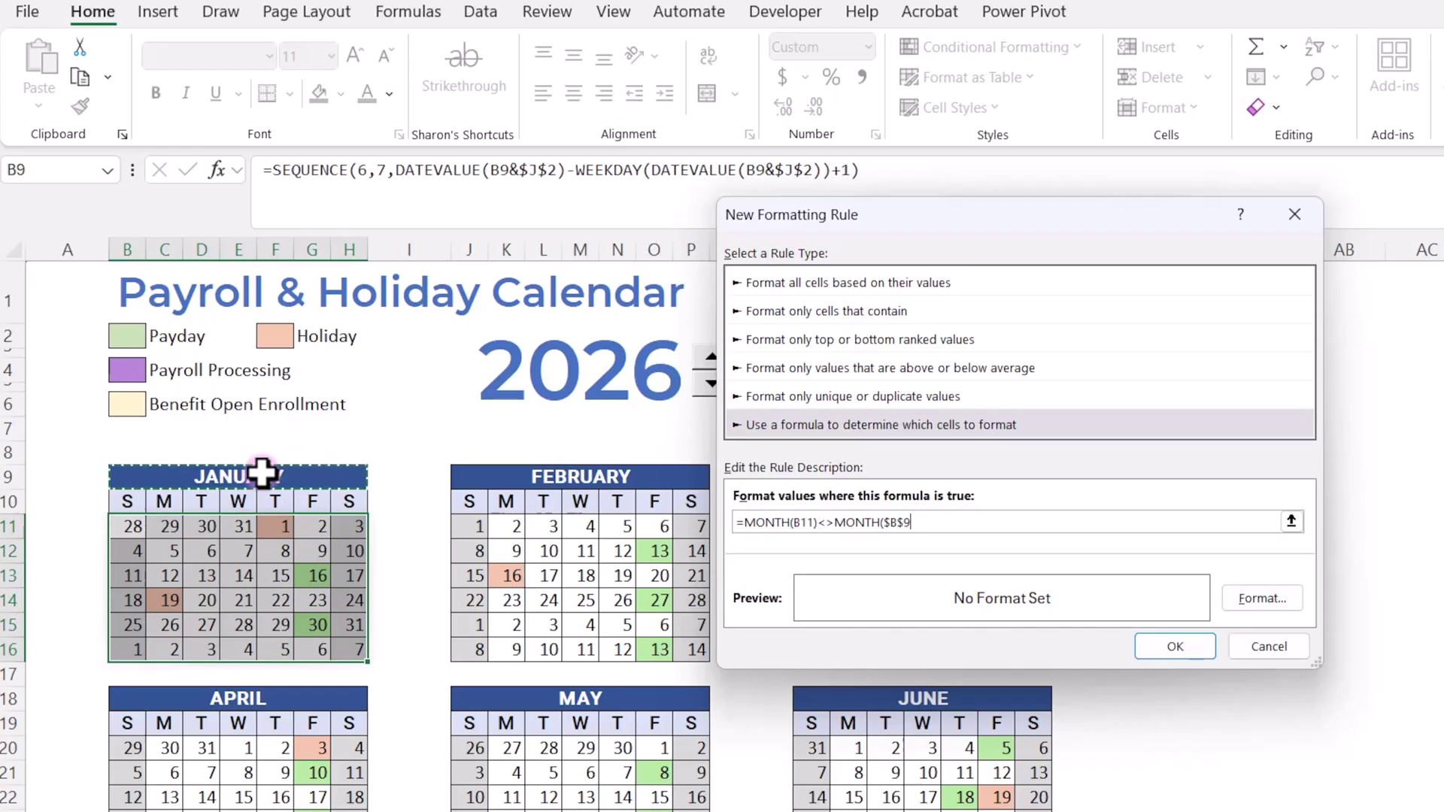
text(&1)
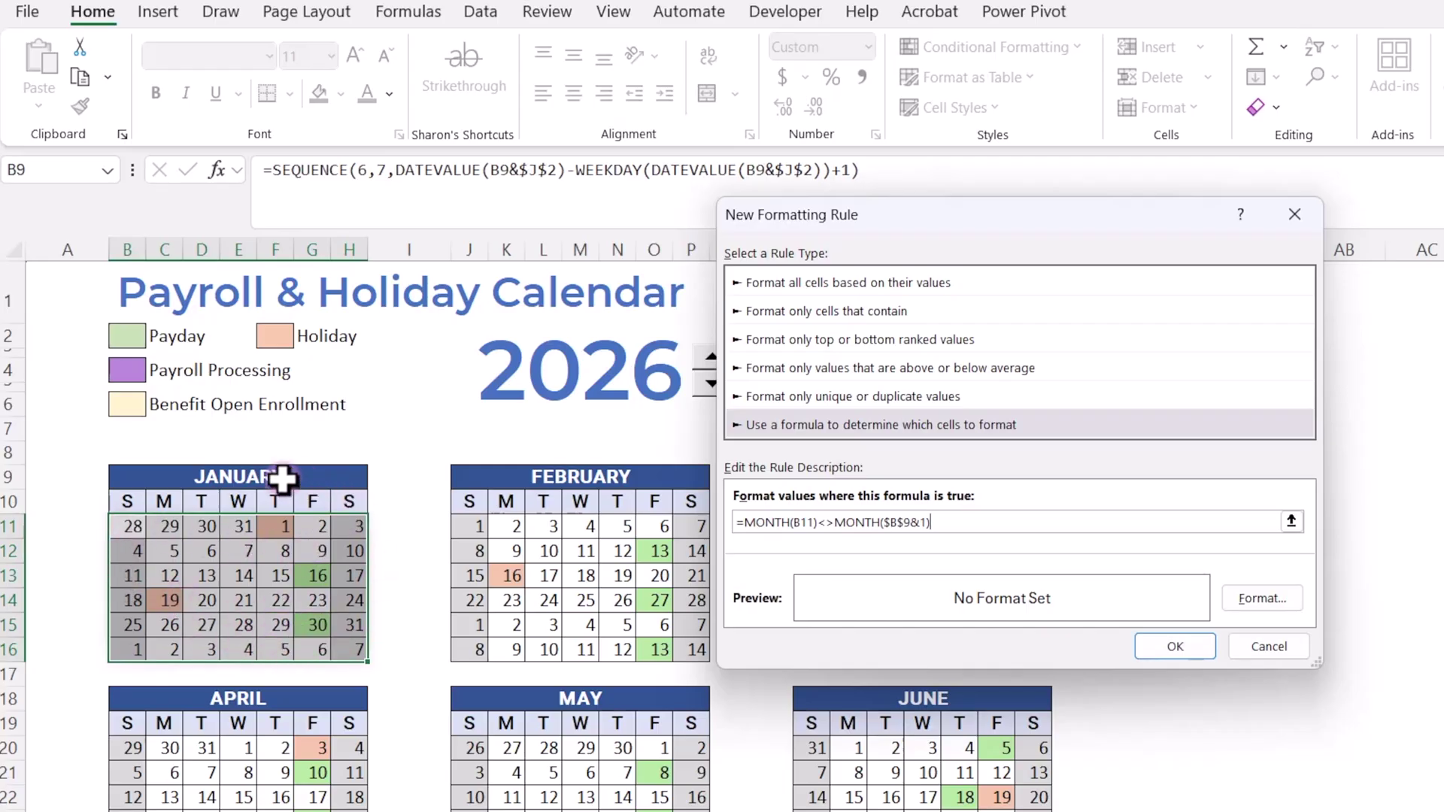
Format the rule with white font and white fill, and apply it to January's grid.
click(1268, 602)
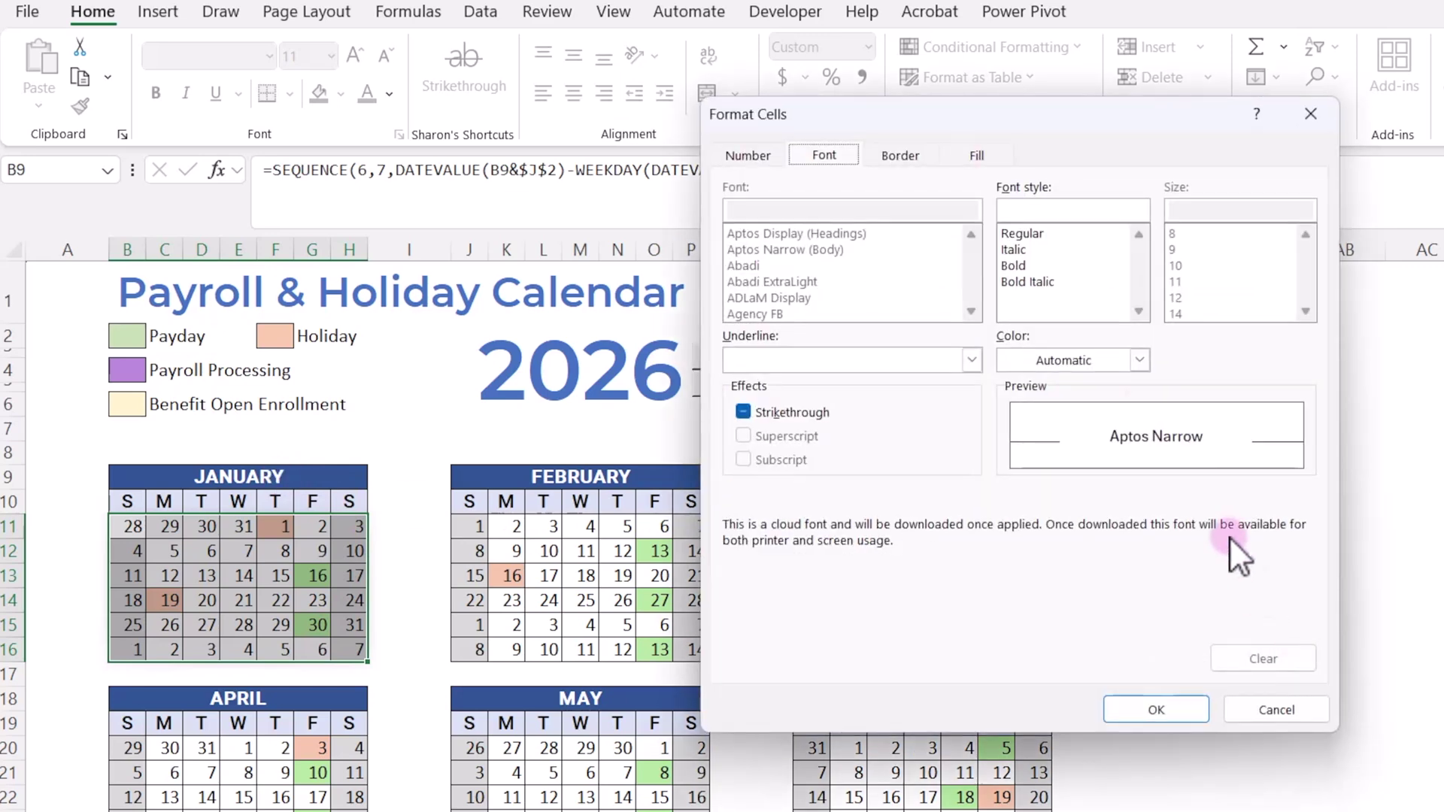
click(1140, 359)
click(1012, 458)
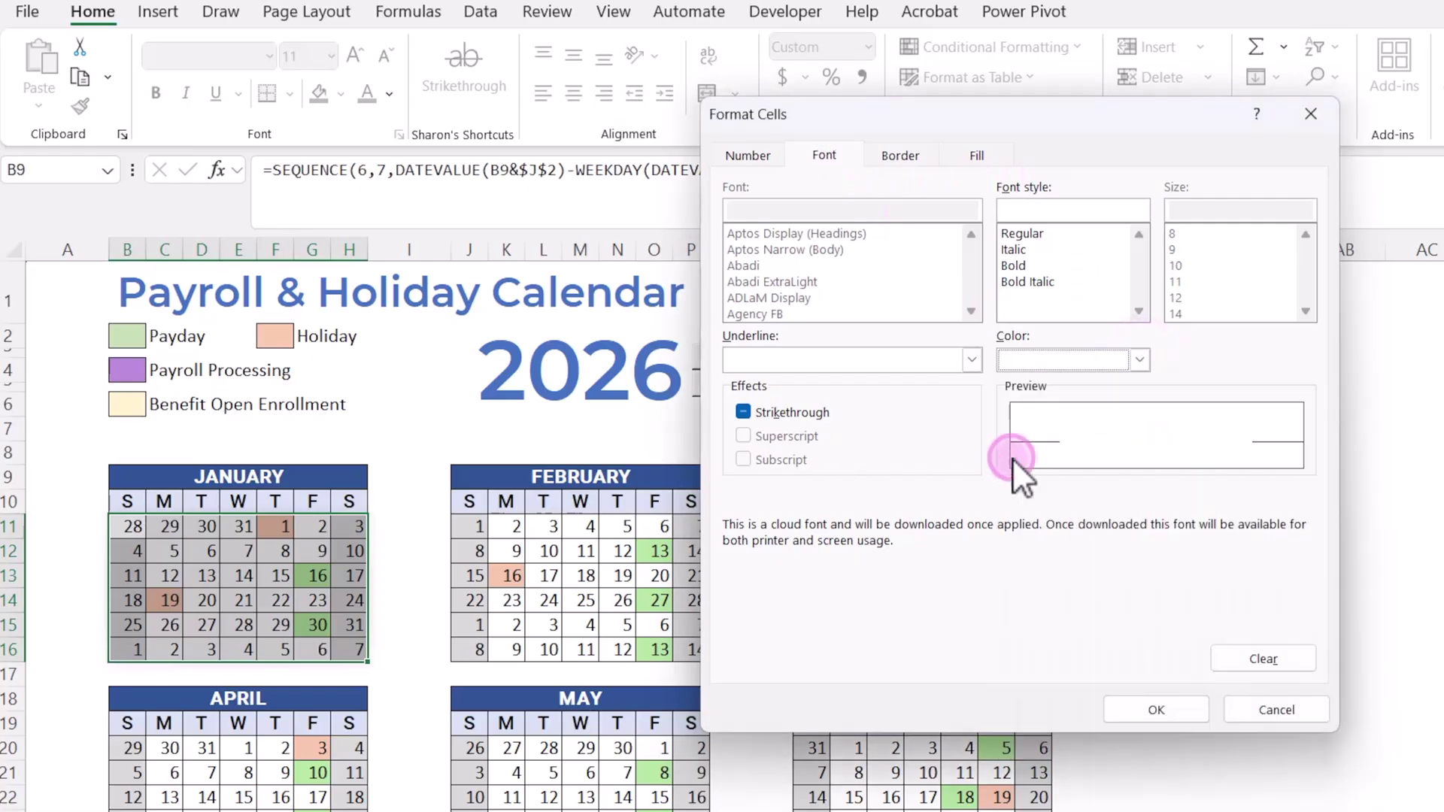
click(978, 156)
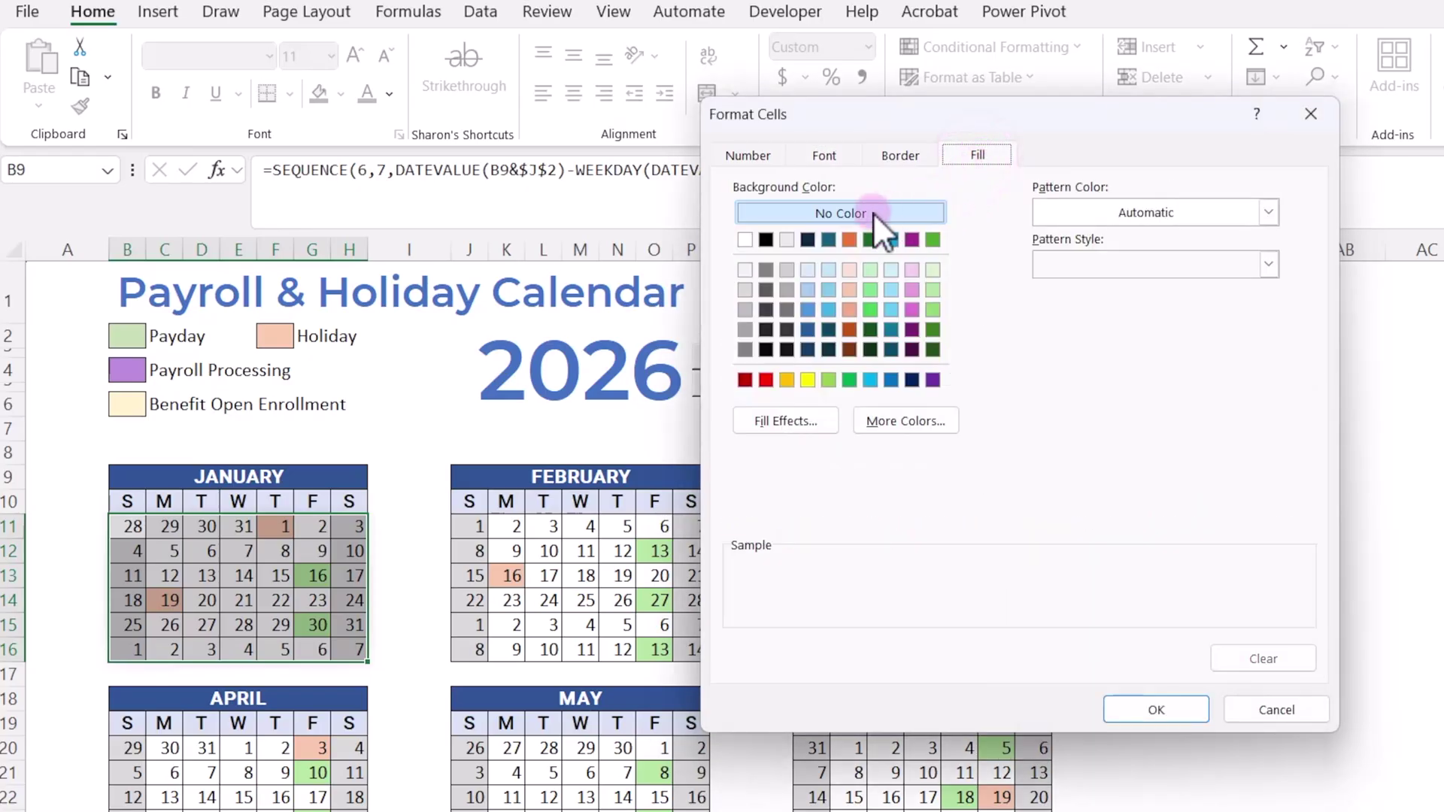
click(746, 239)
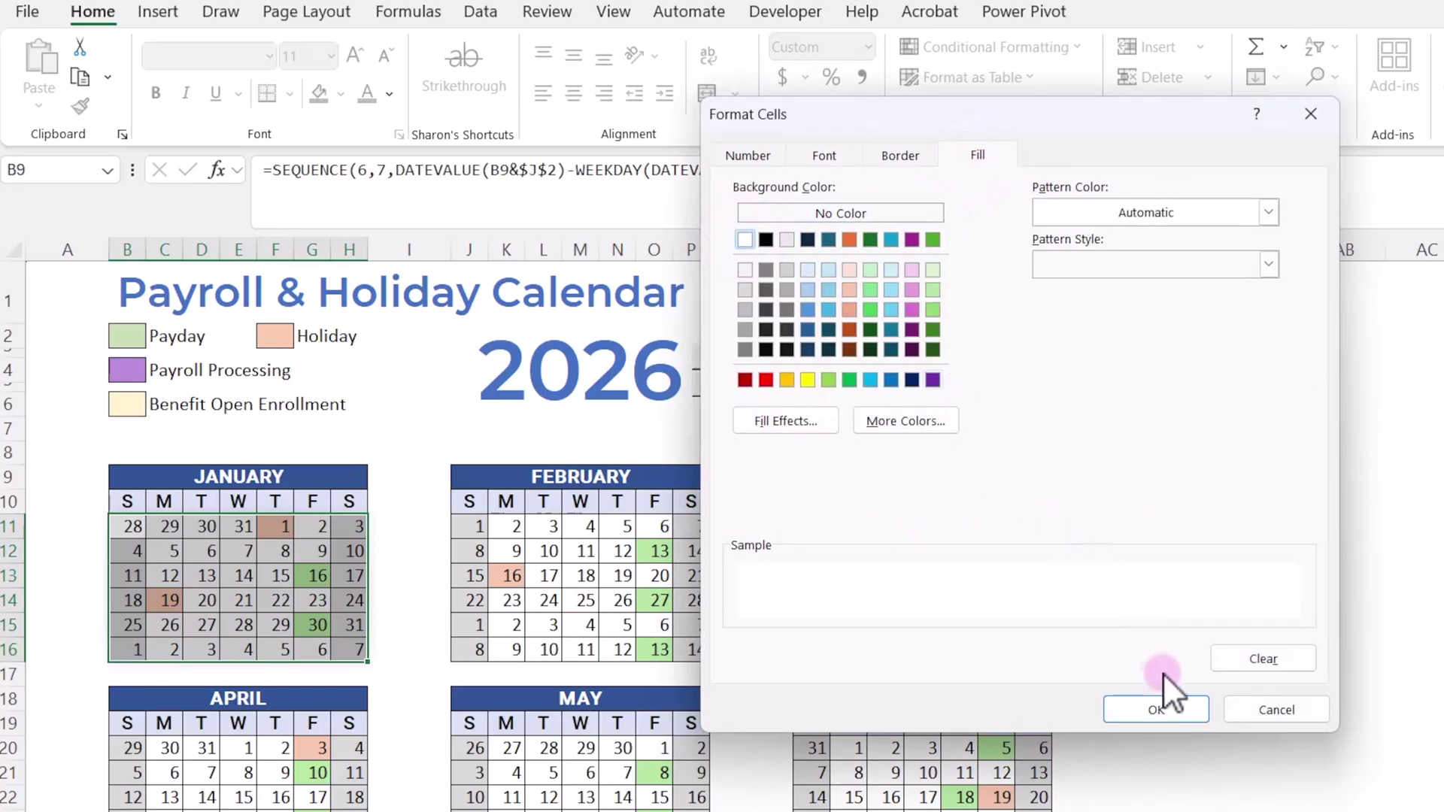
click(1173, 709)
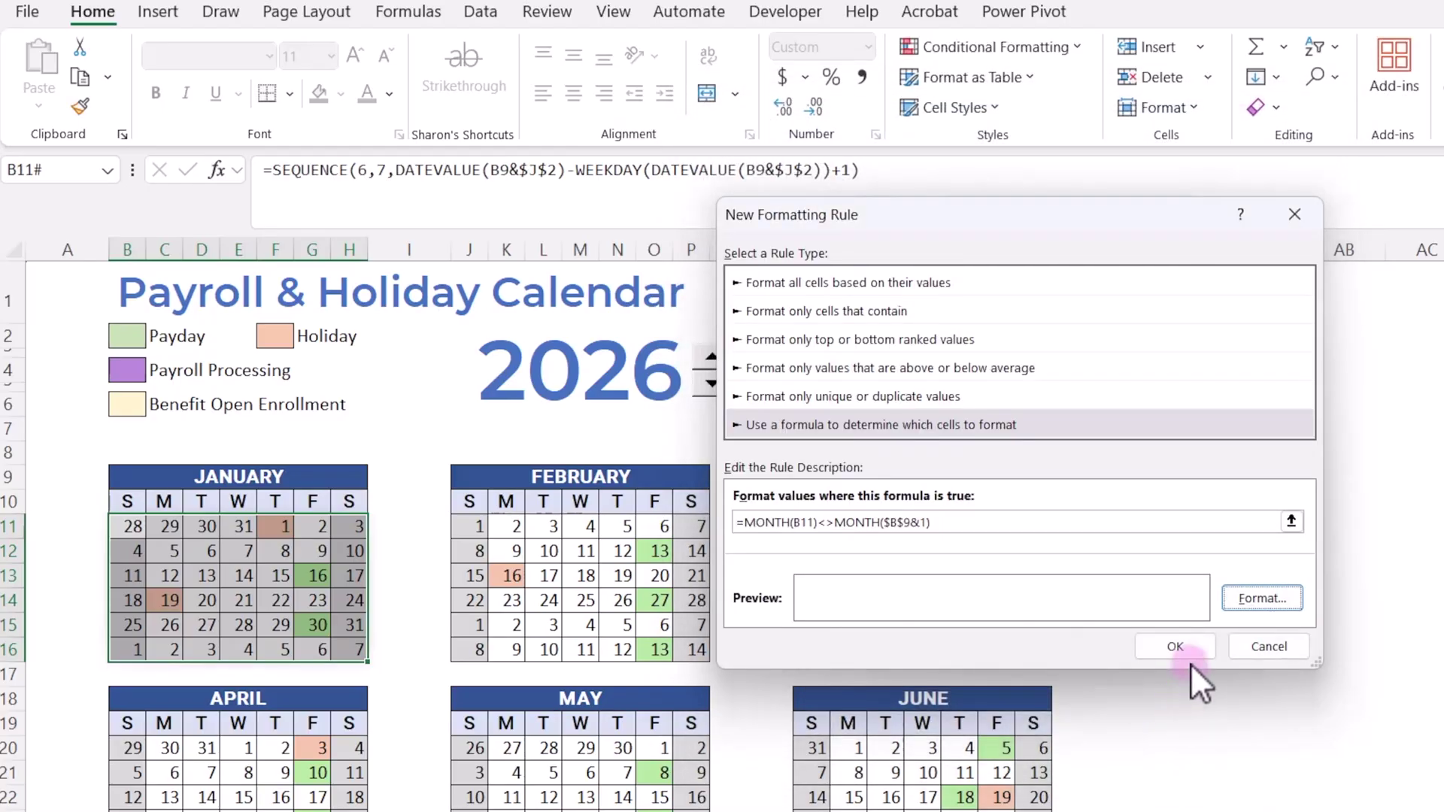
click(1190, 649)
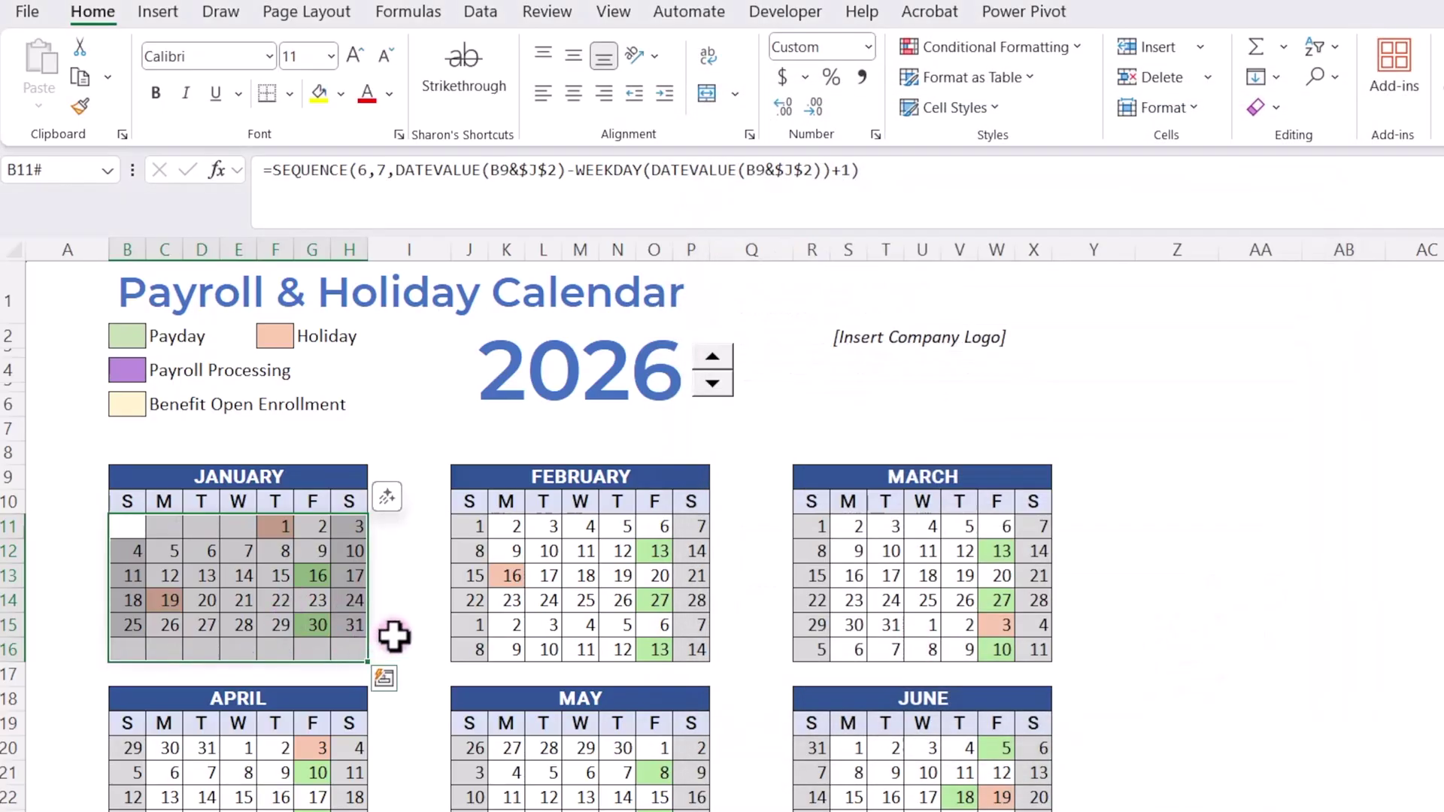
click(395, 625)
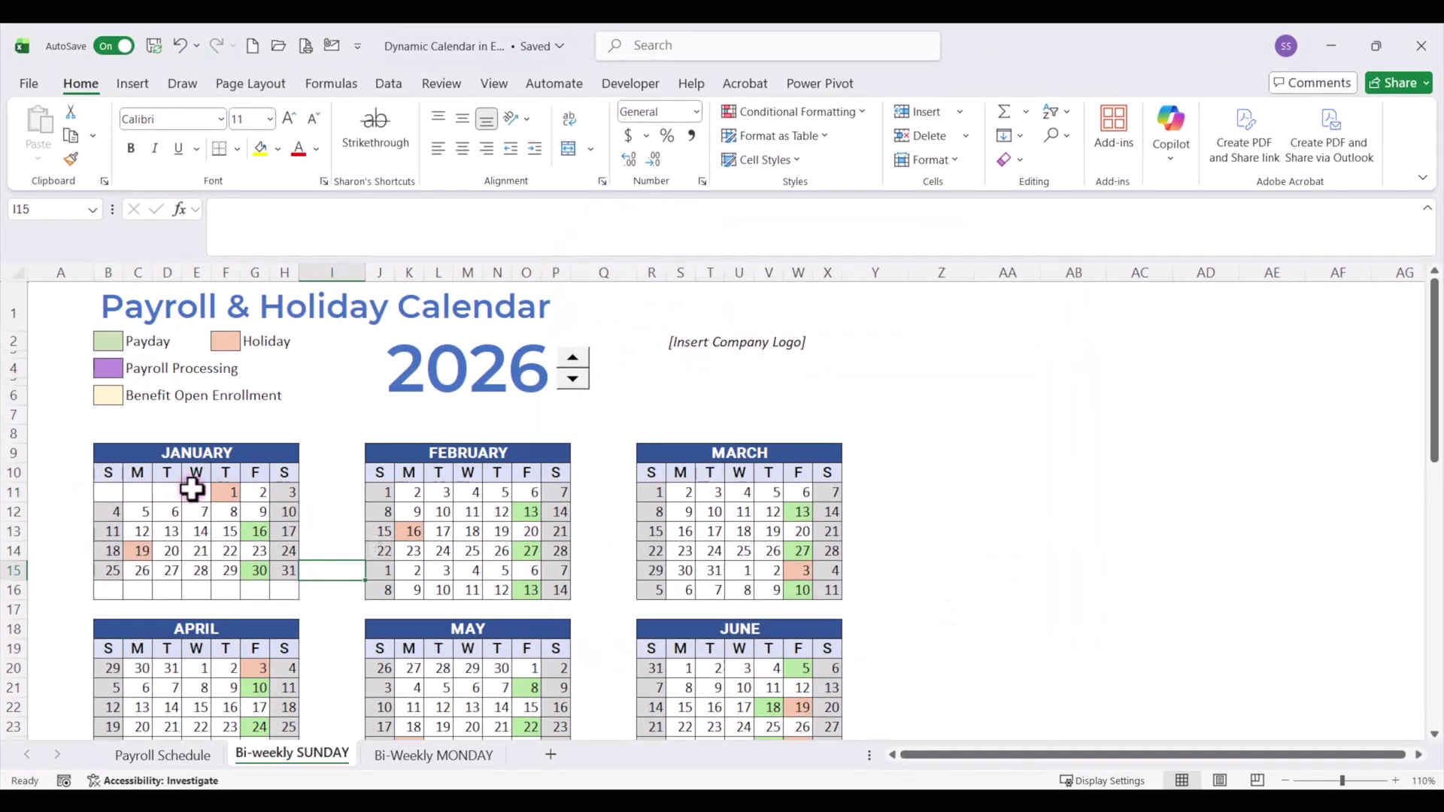
Inspect January's date cells and header B9, then select February's date grid from J11.
click(109, 492)
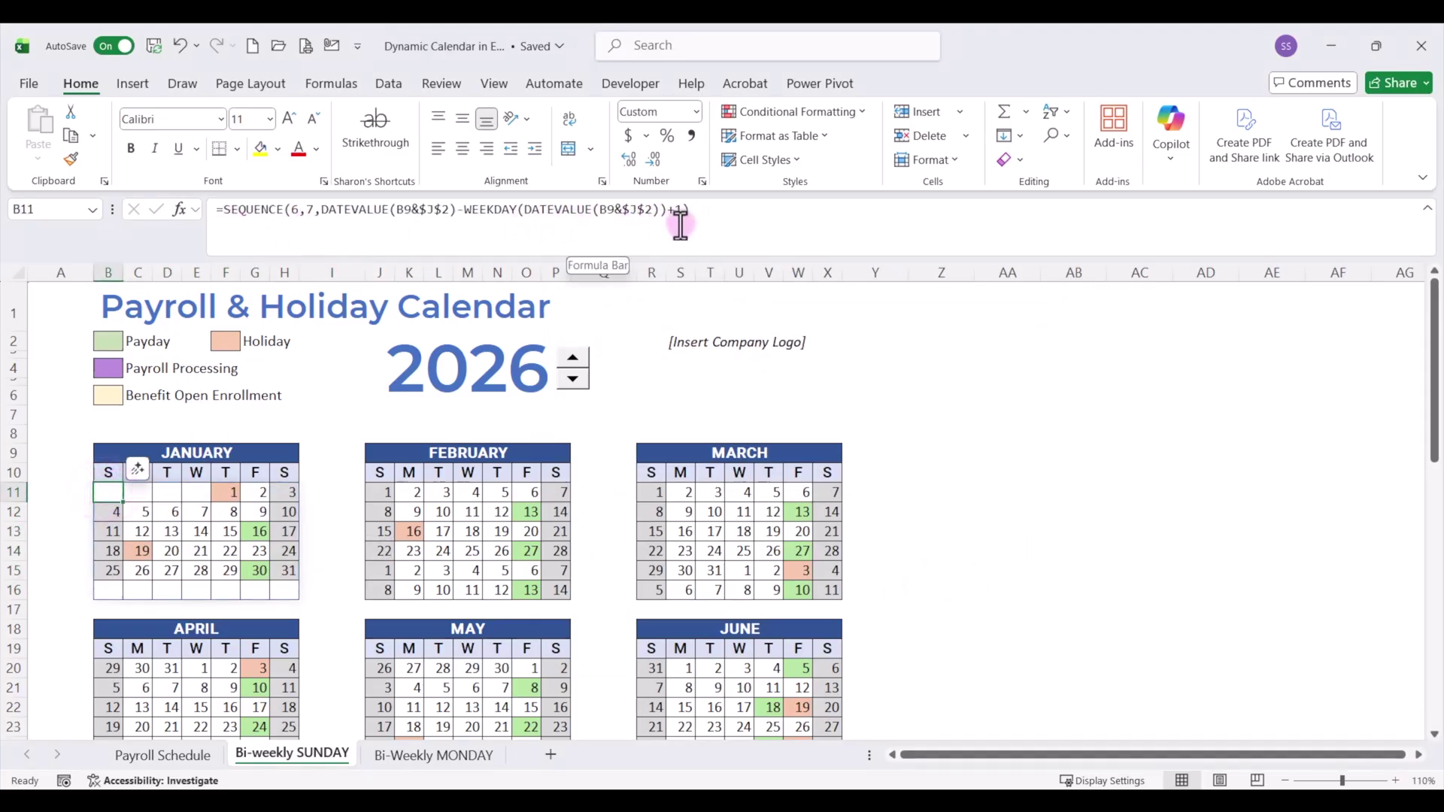
click(168, 493)
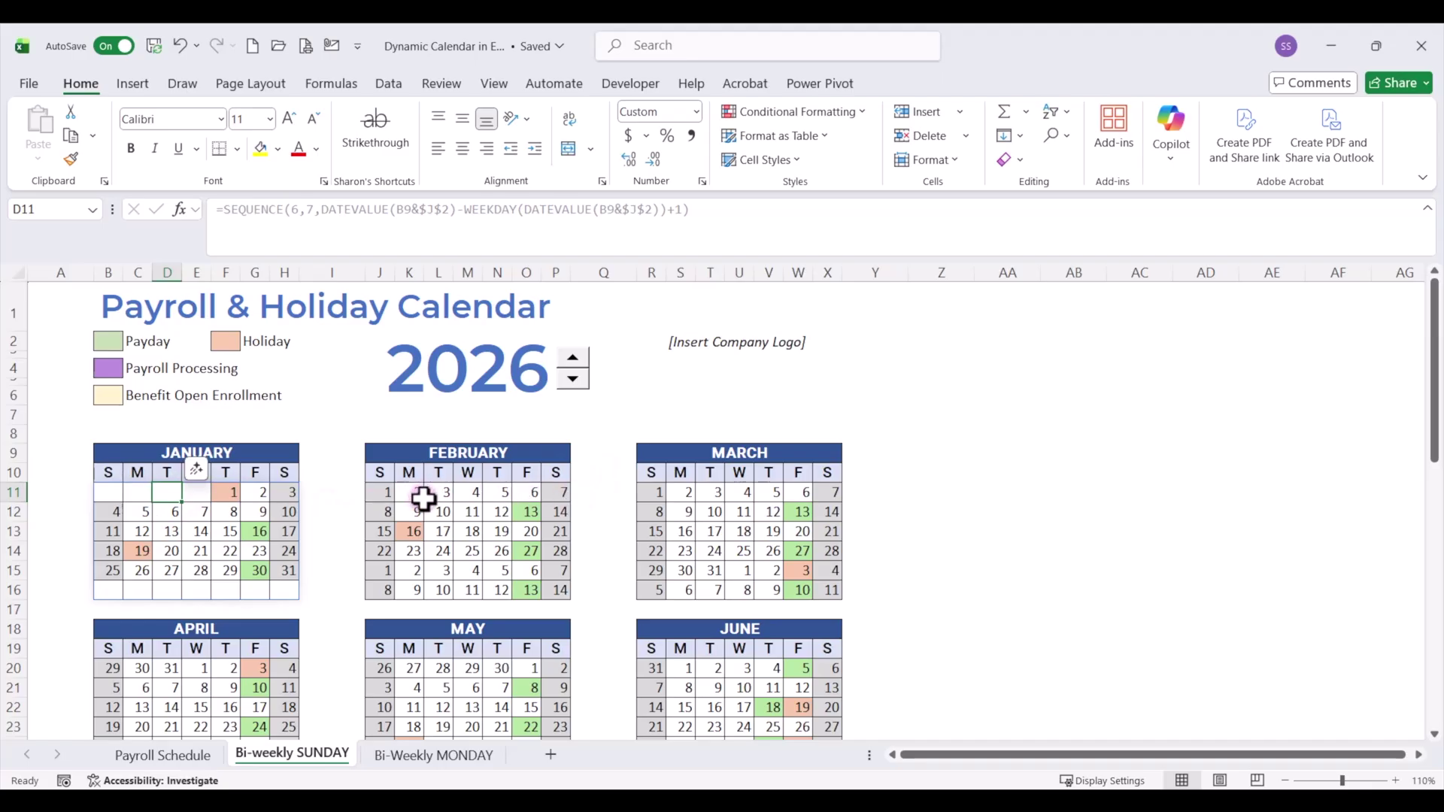
click(245, 451)
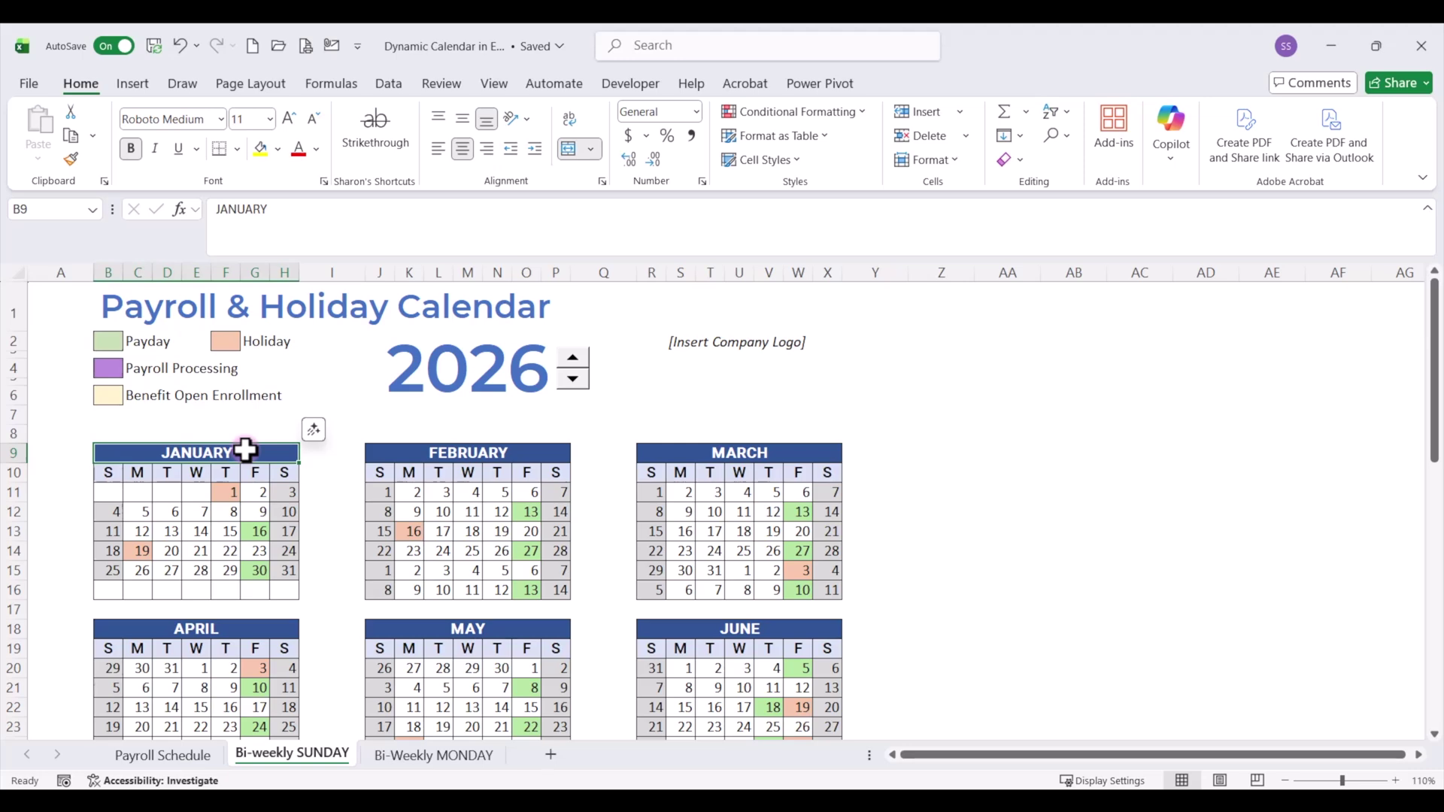
drag(384, 497, 558, 590)
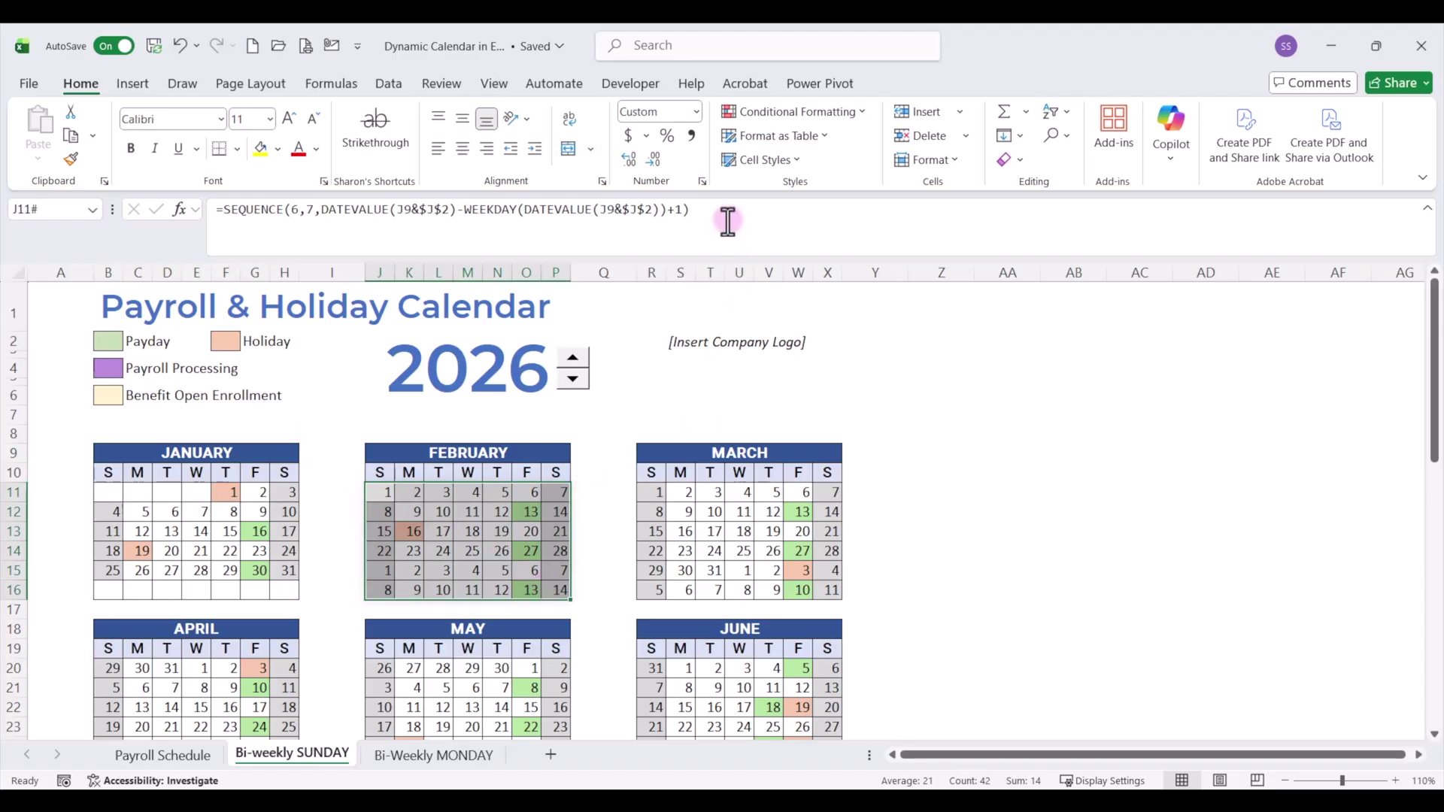
Add a formula rule =MONTH(J11)<>MONTH($J$9&1) for February's grid.
click(858, 111)
click(810, 333)
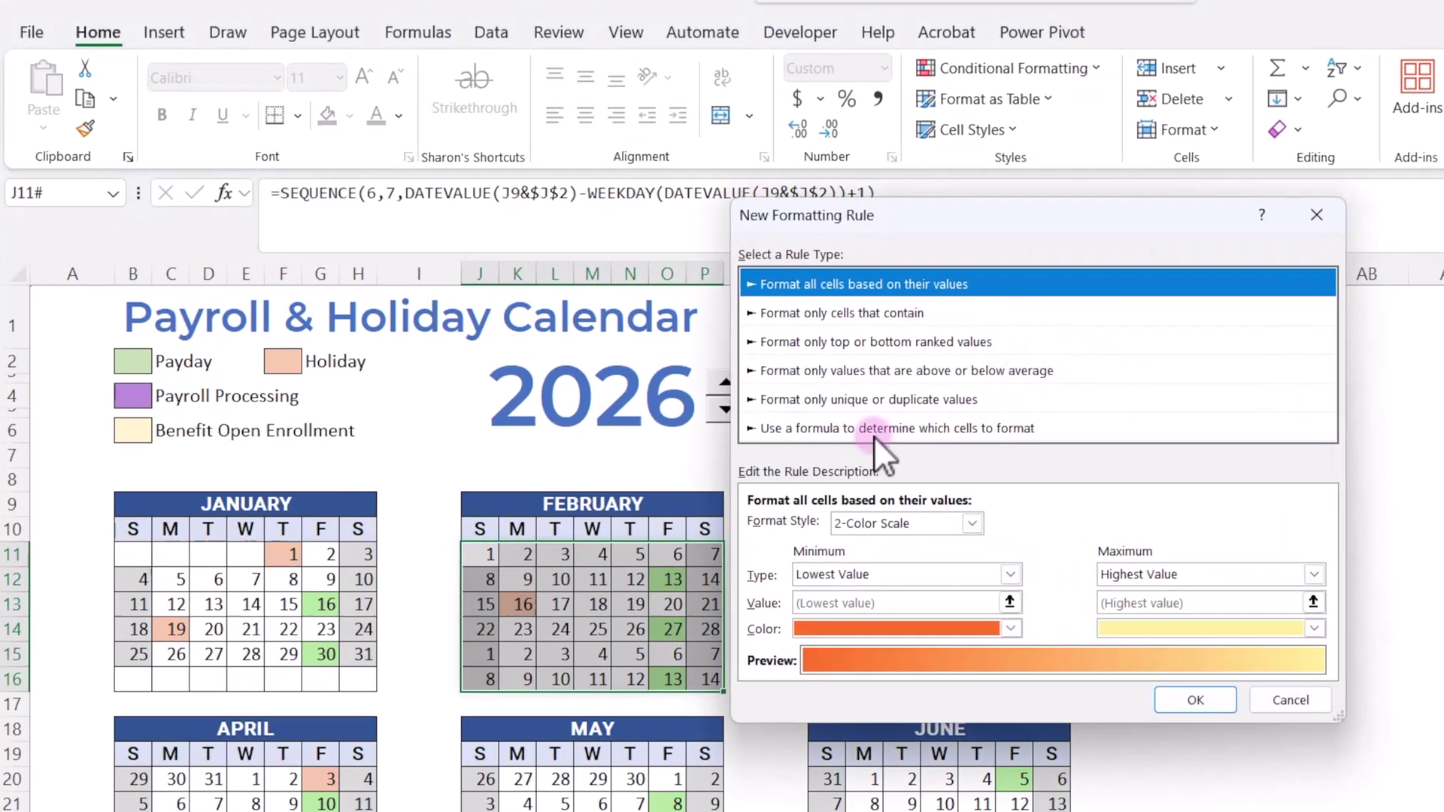
click(696, 395)
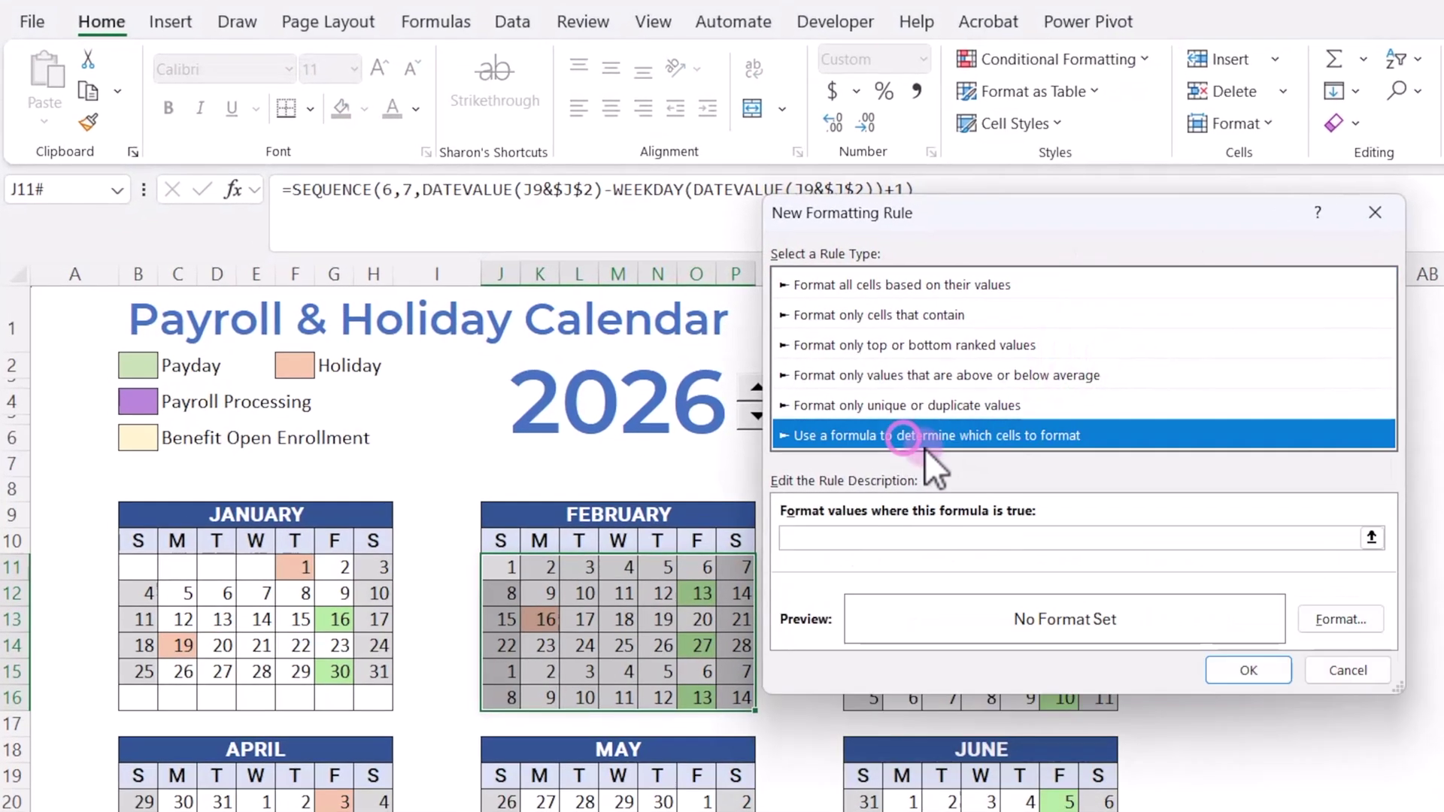
click(912, 538)
text(=M)
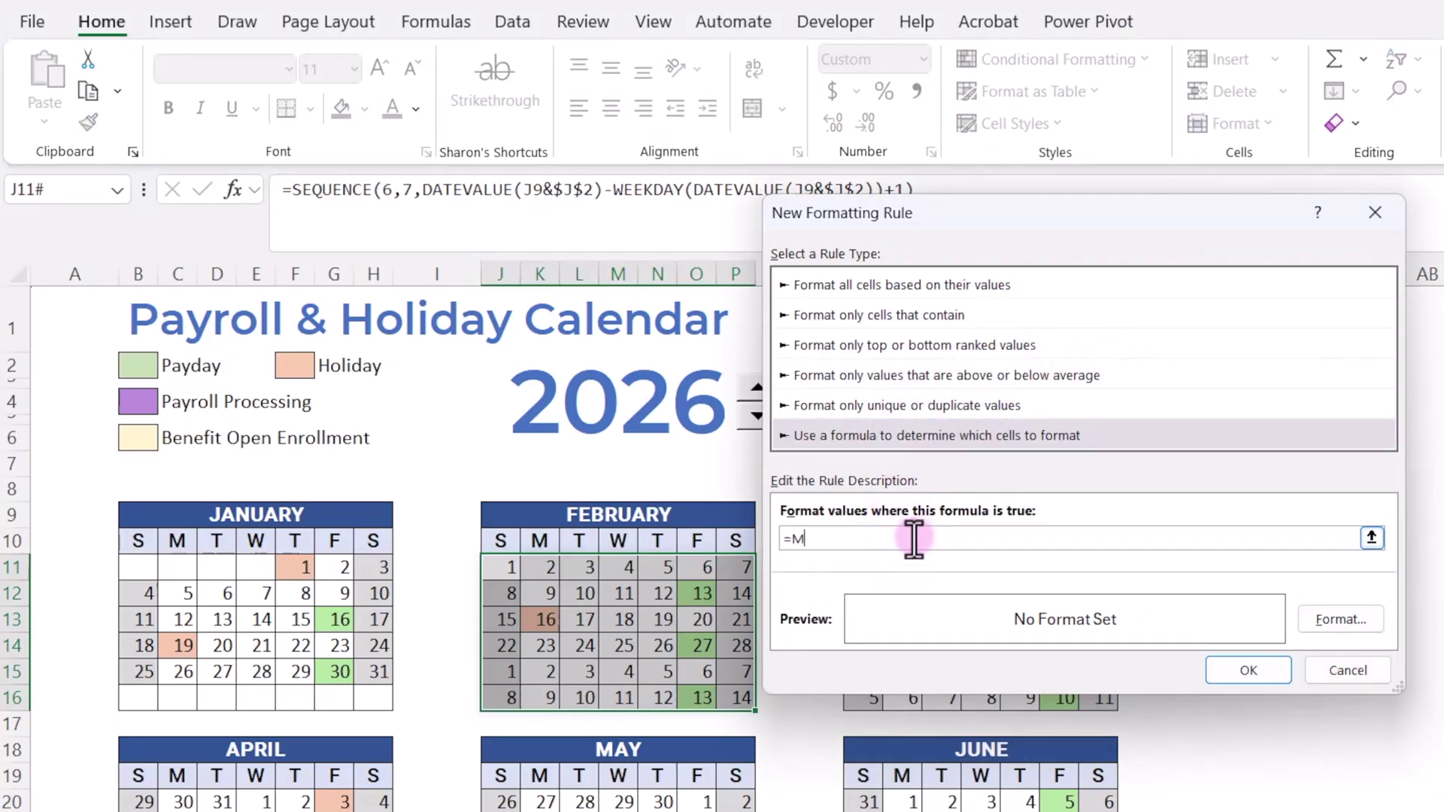
text(ONTH()
click(499, 570)
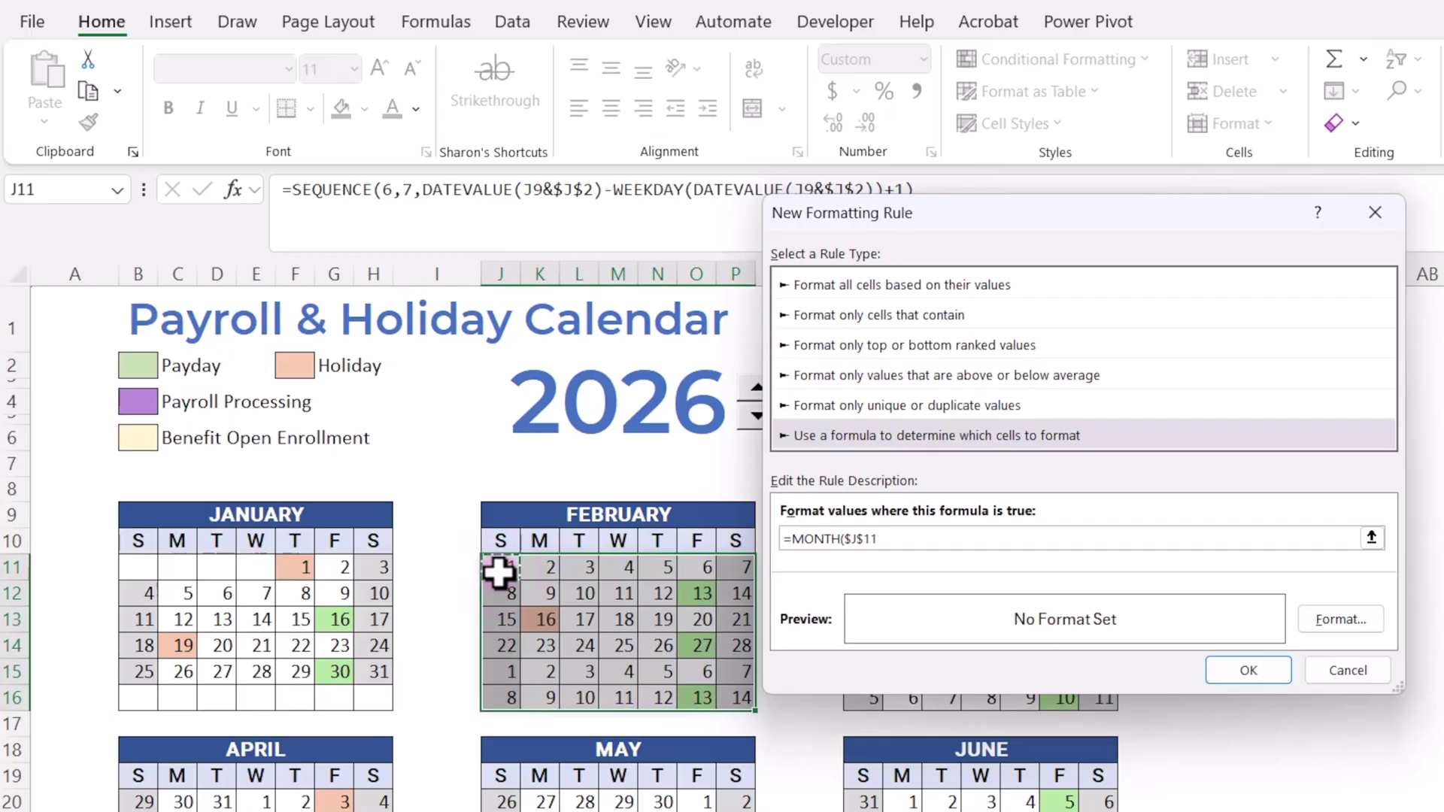
key(F4)
key(F4)
key(F4)
text(f))
text(<>MONTH()
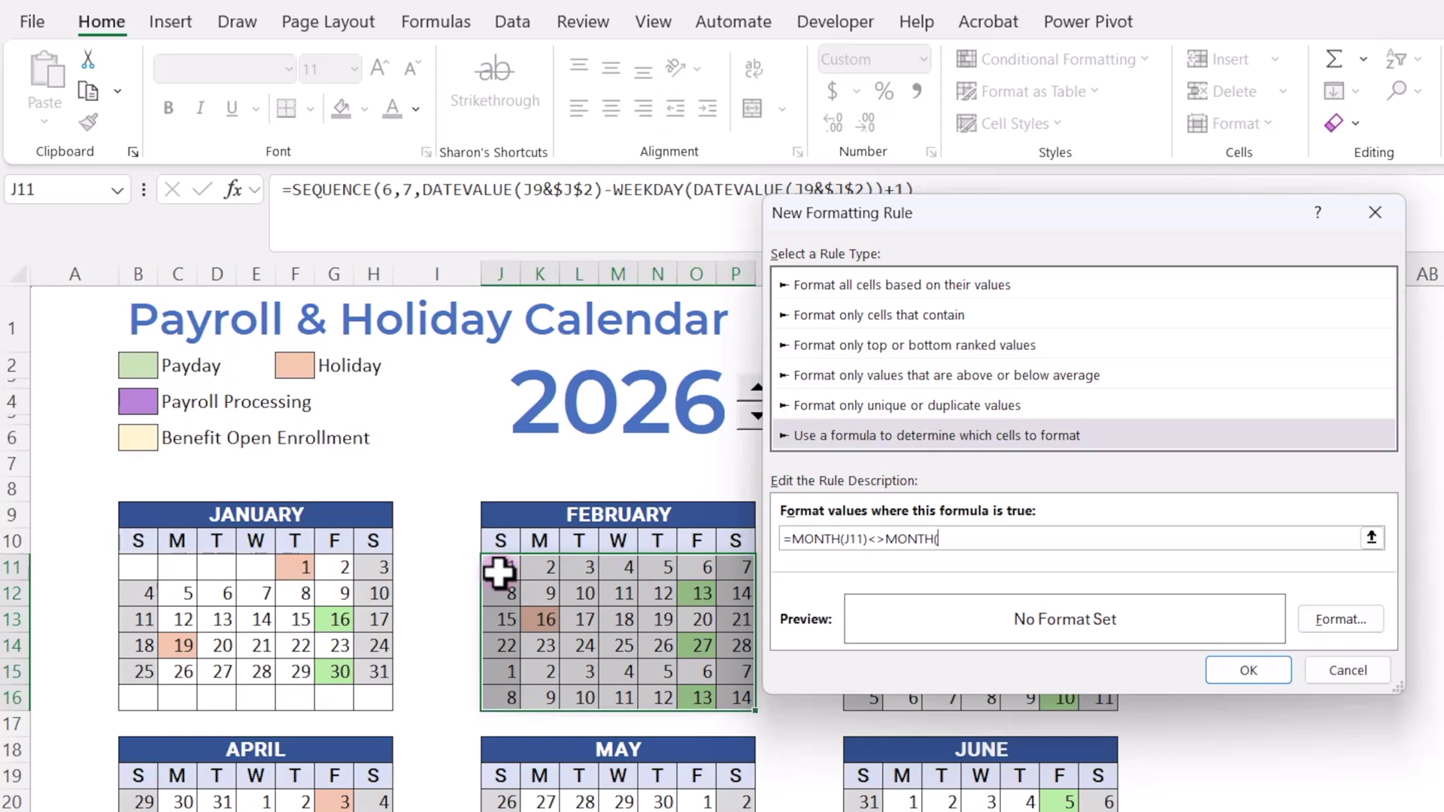
click(592, 512)
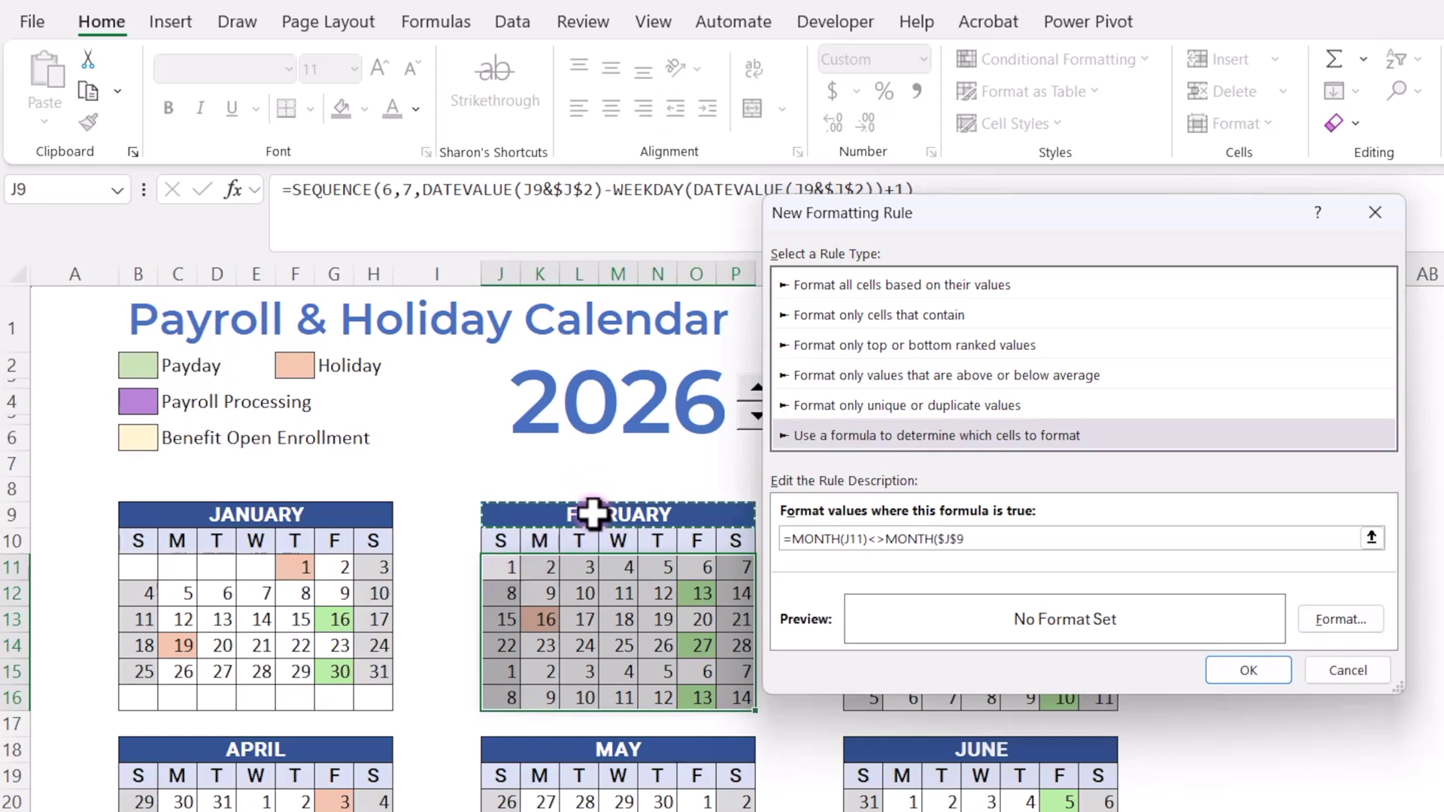
text(&1)
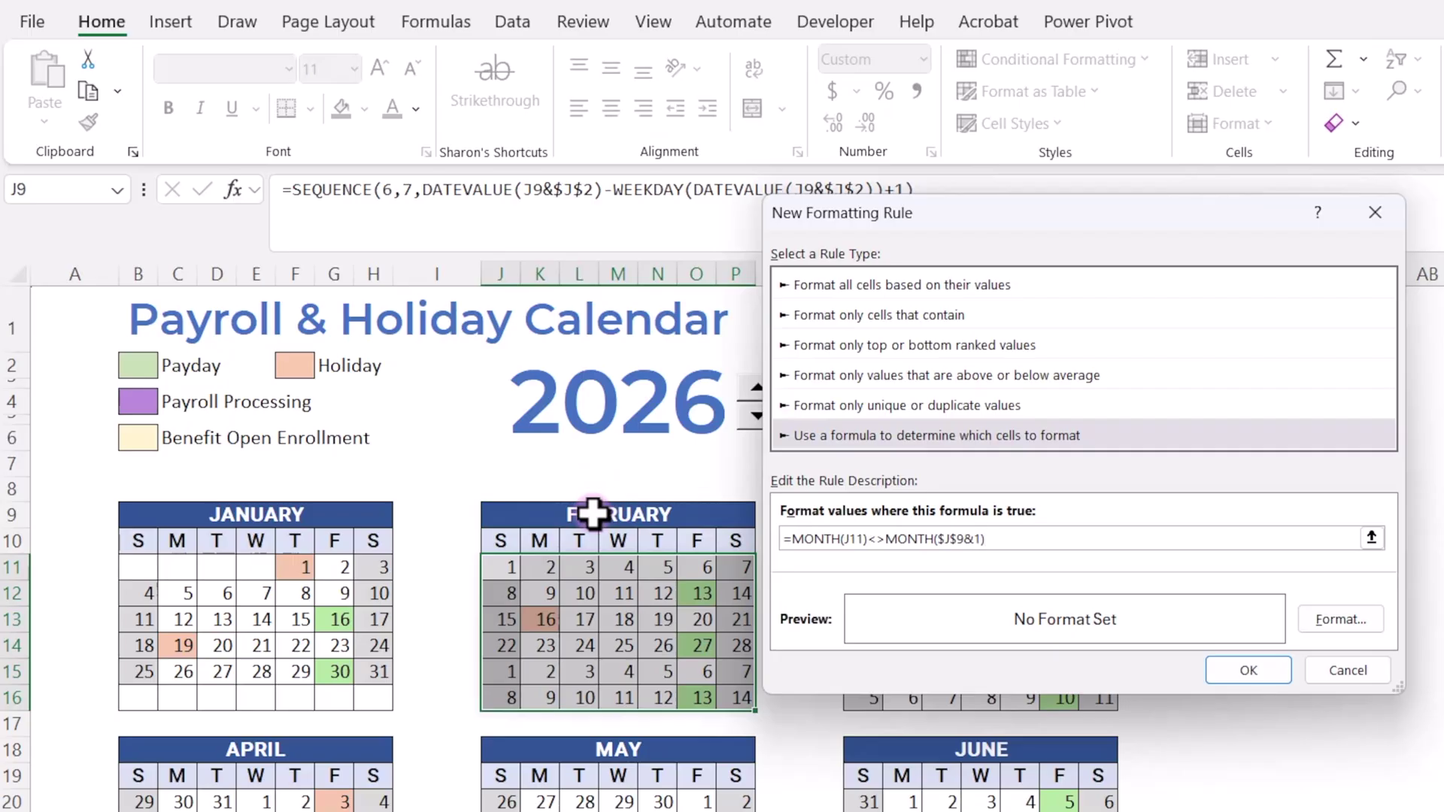
Set the February rule's font colour to white and apply it.
click(1339, 620)
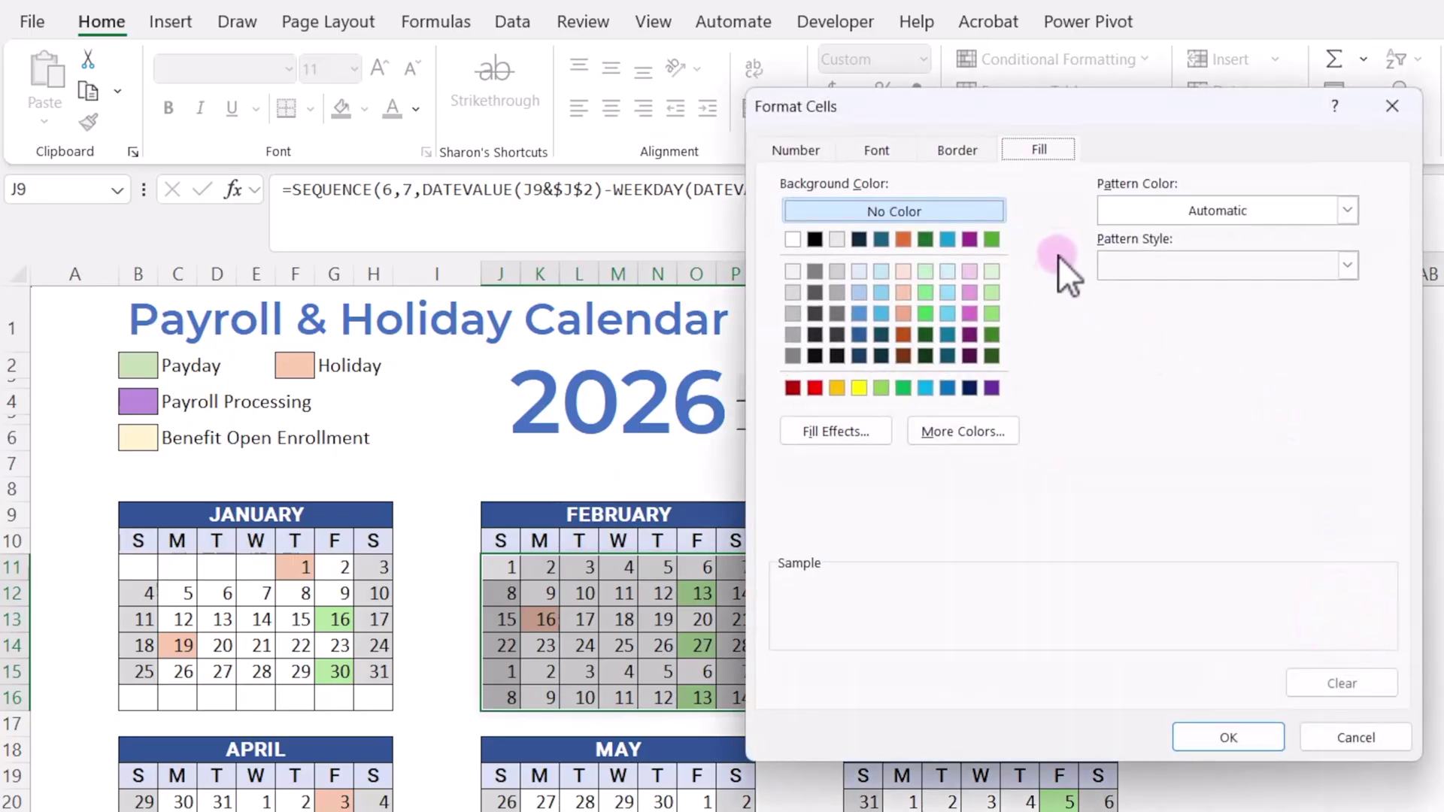
click(877, 153)
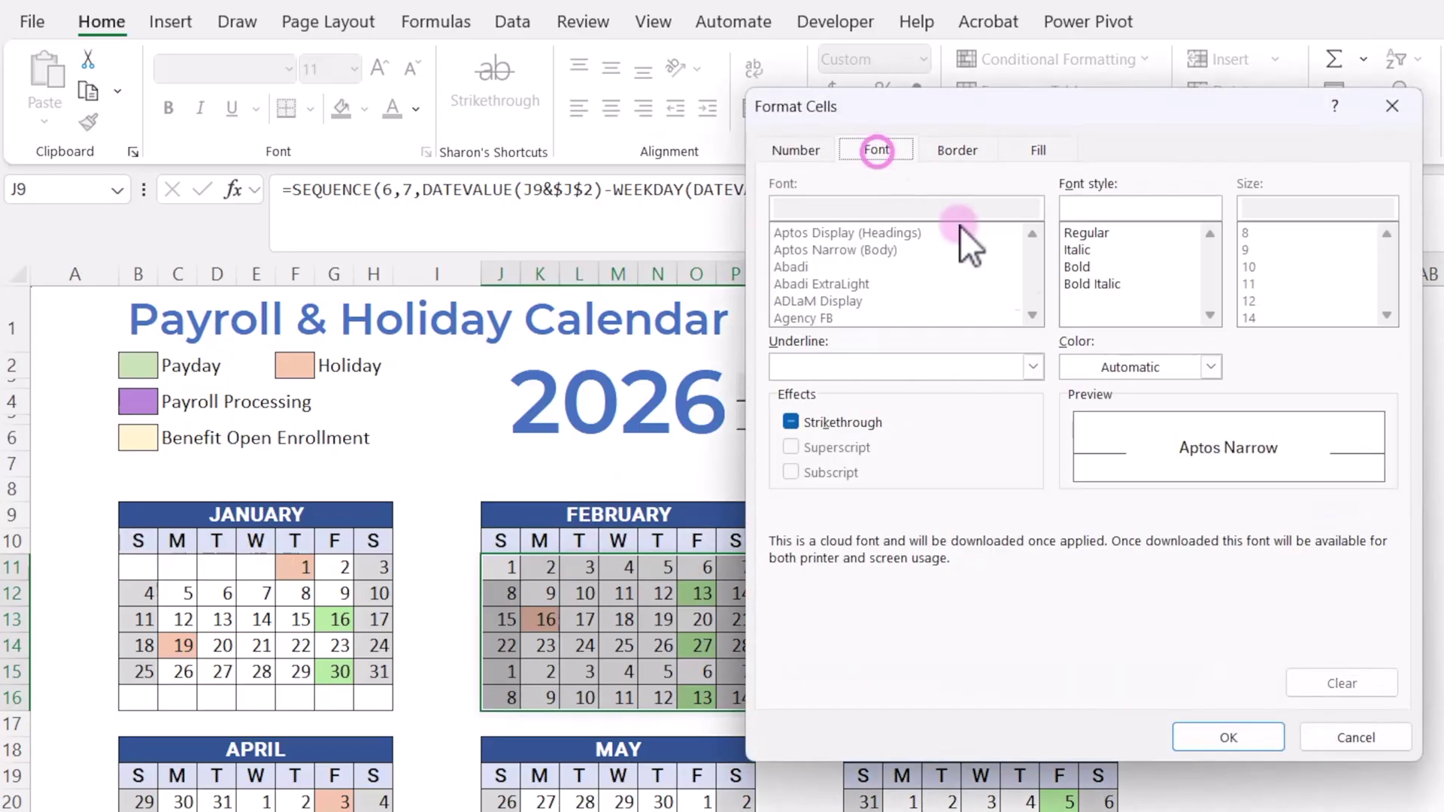
click(1213, 370)
click(1085, 468)
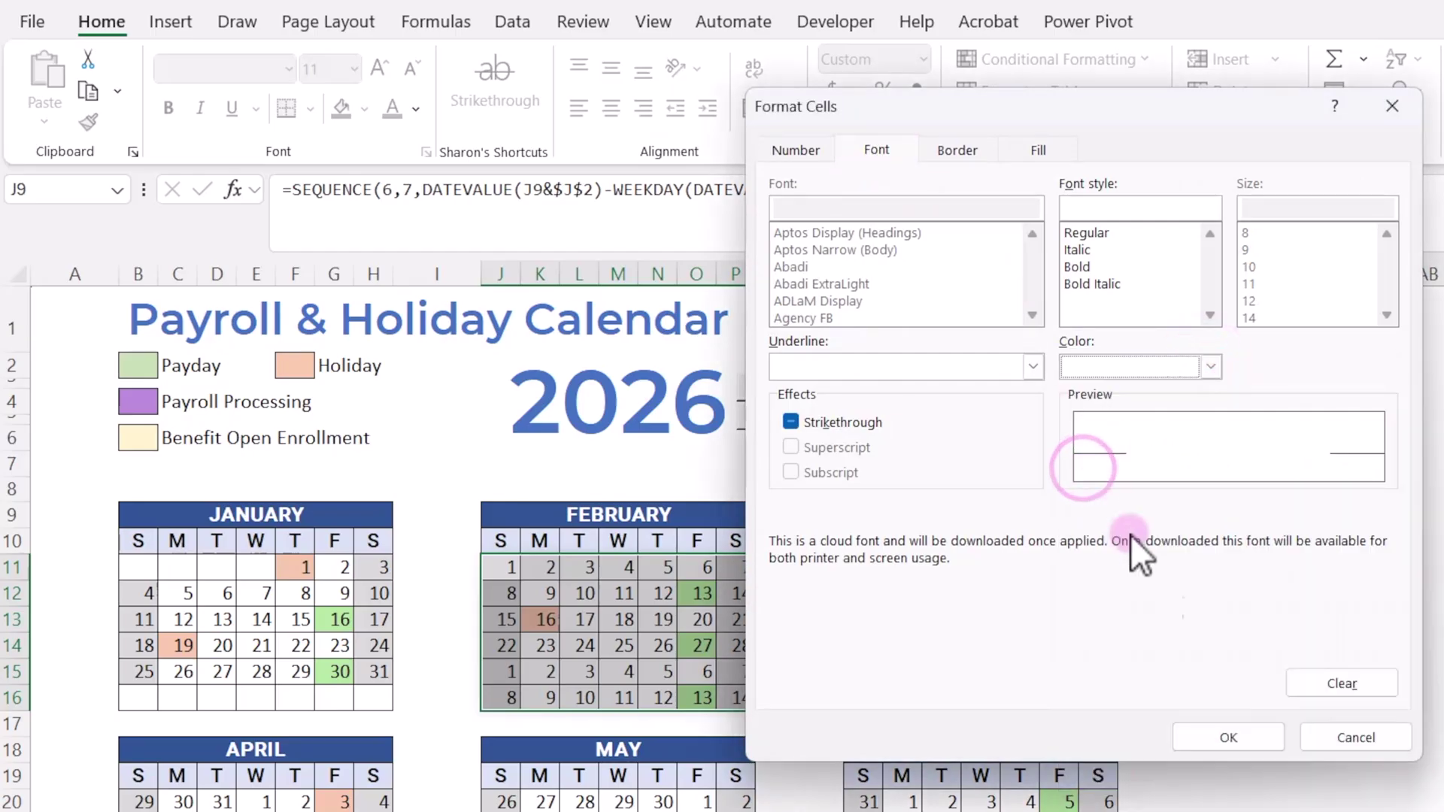
click(1244, 740)
click(1246, 668)
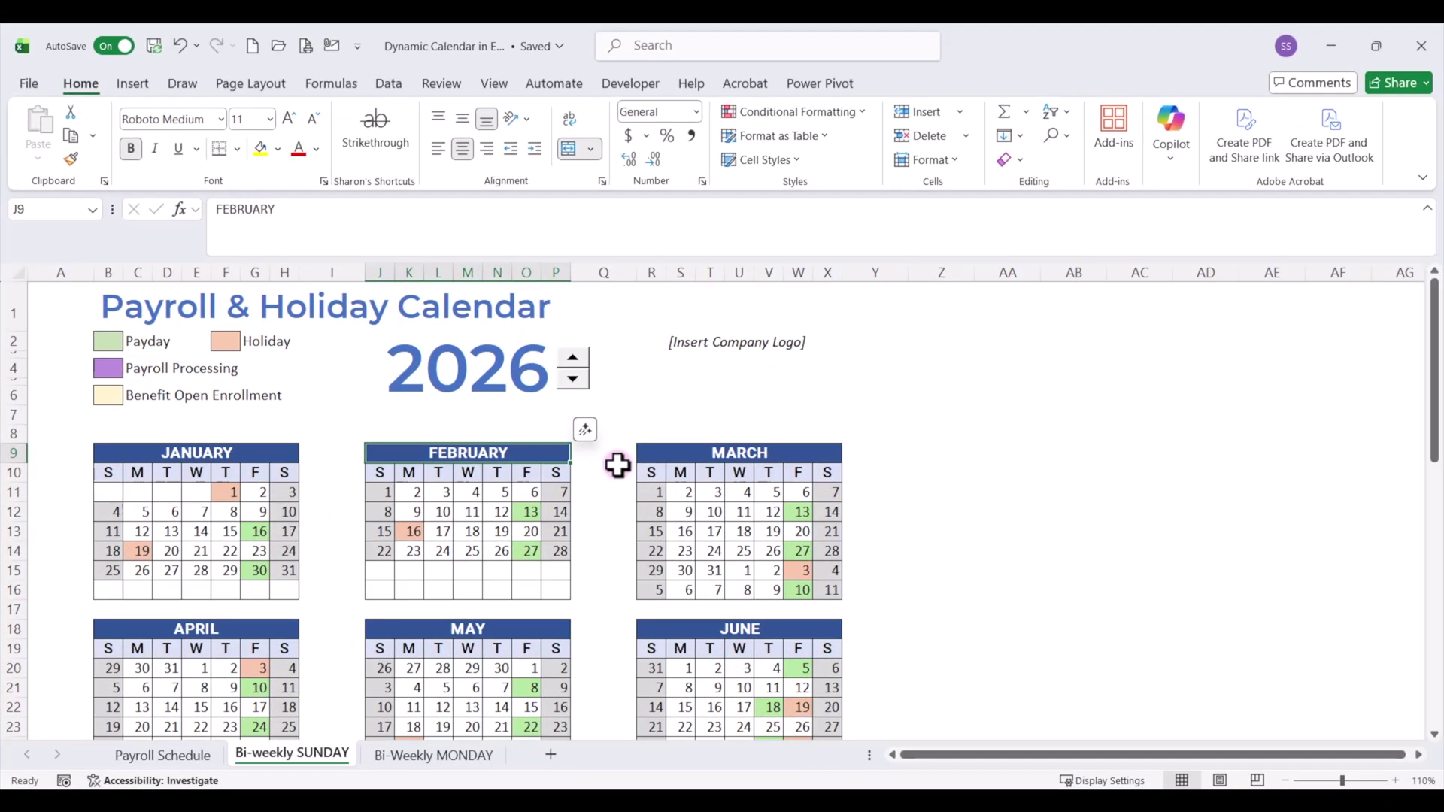
Spin the year to 2027 and 2028, back to 2026, then open Bi-Weekly MONDAY.
click(572, 356)
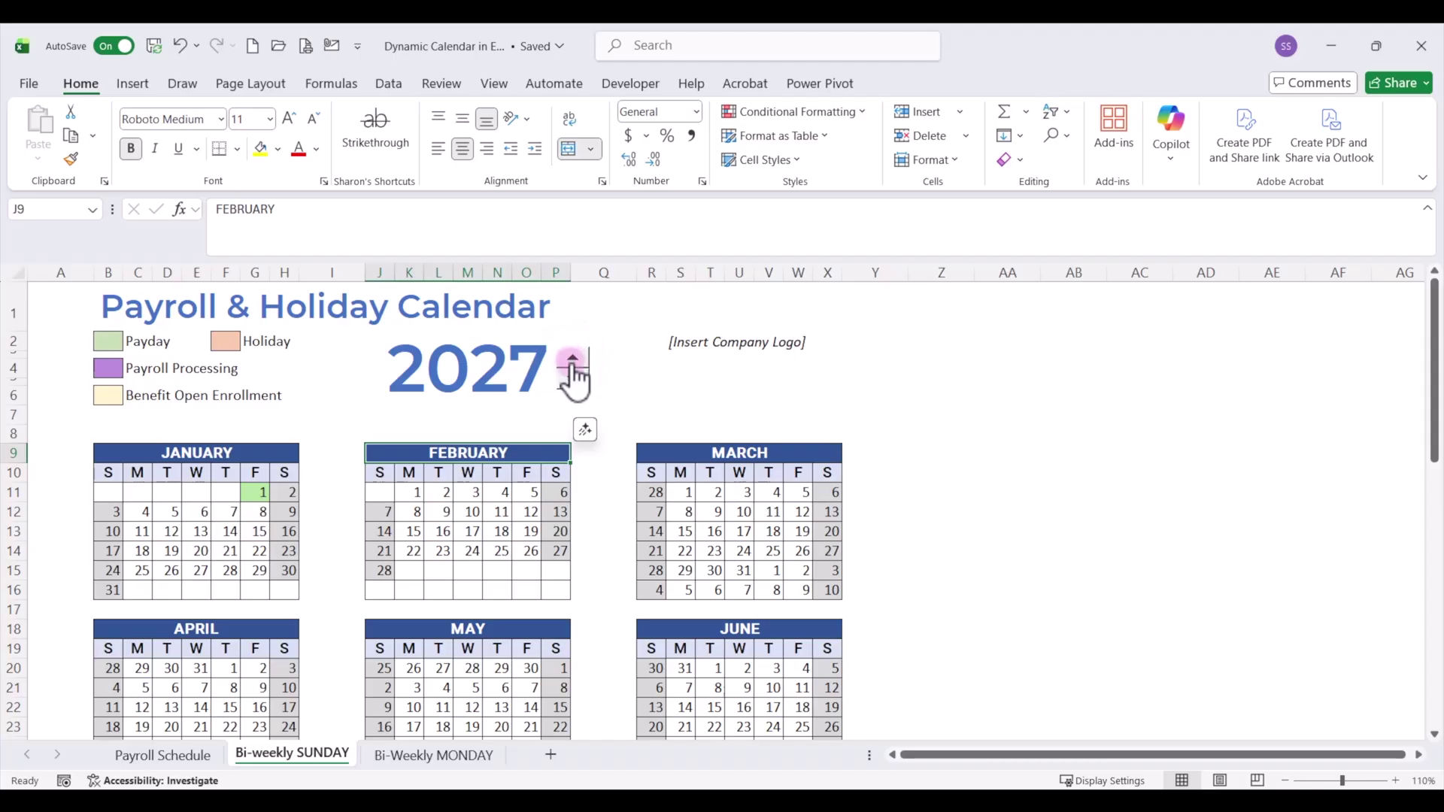
click(572, 358)
click(572, 379)
click(573, 379)
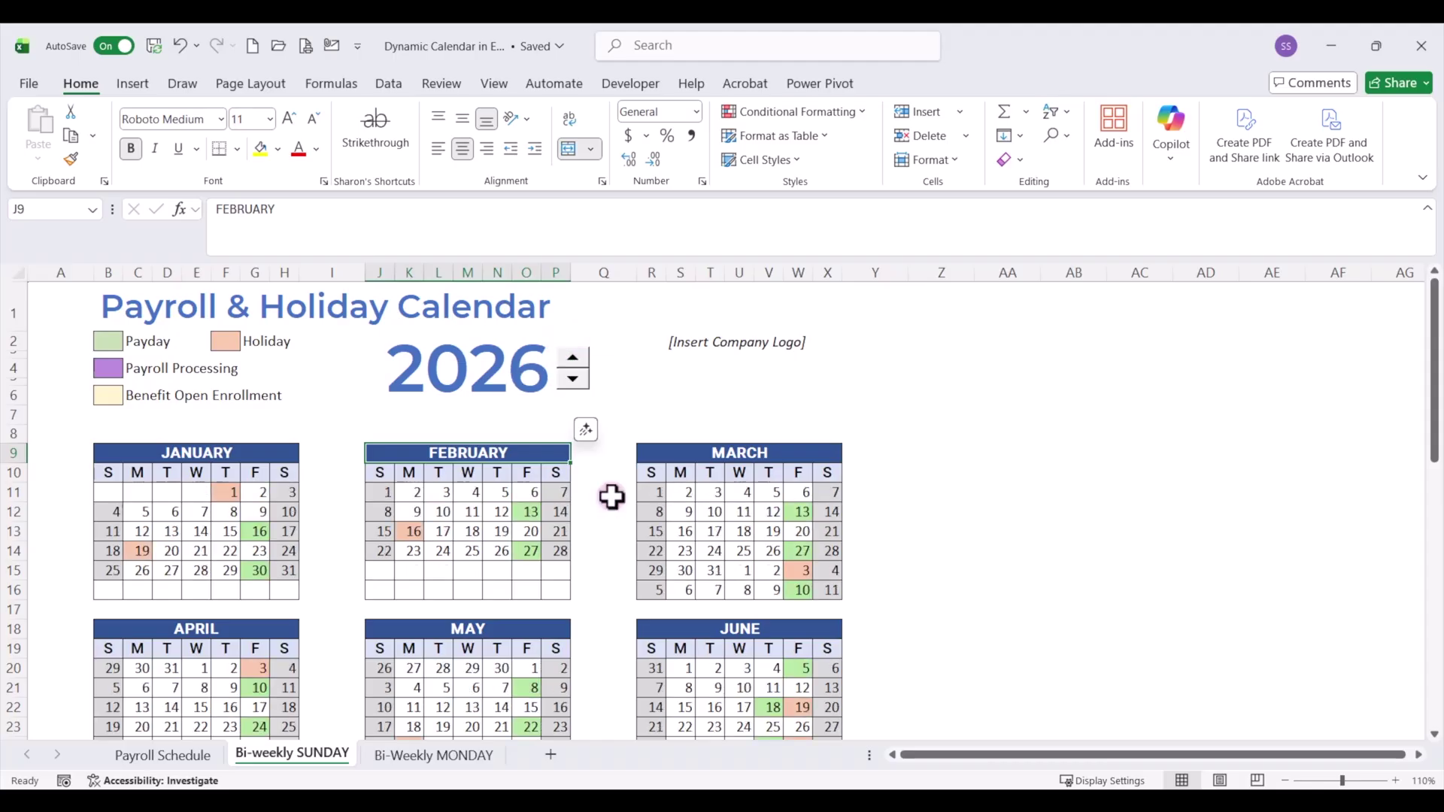
click(441, 755)
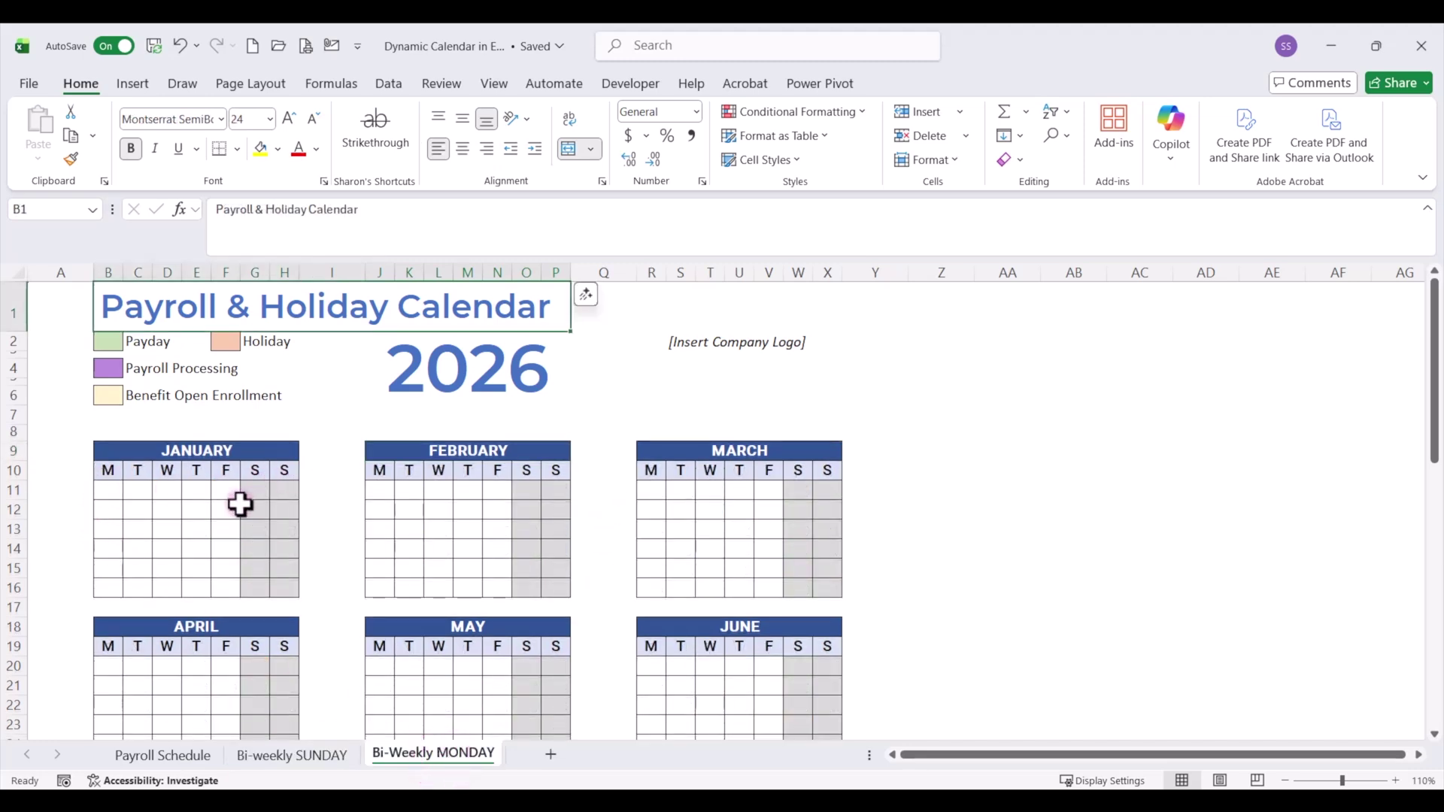
In B11, start =SEQUENCE(6,7,DATEVALUE(B9&$J$2) joining the January month name with the absolute 2026 year.
click(107, 491)
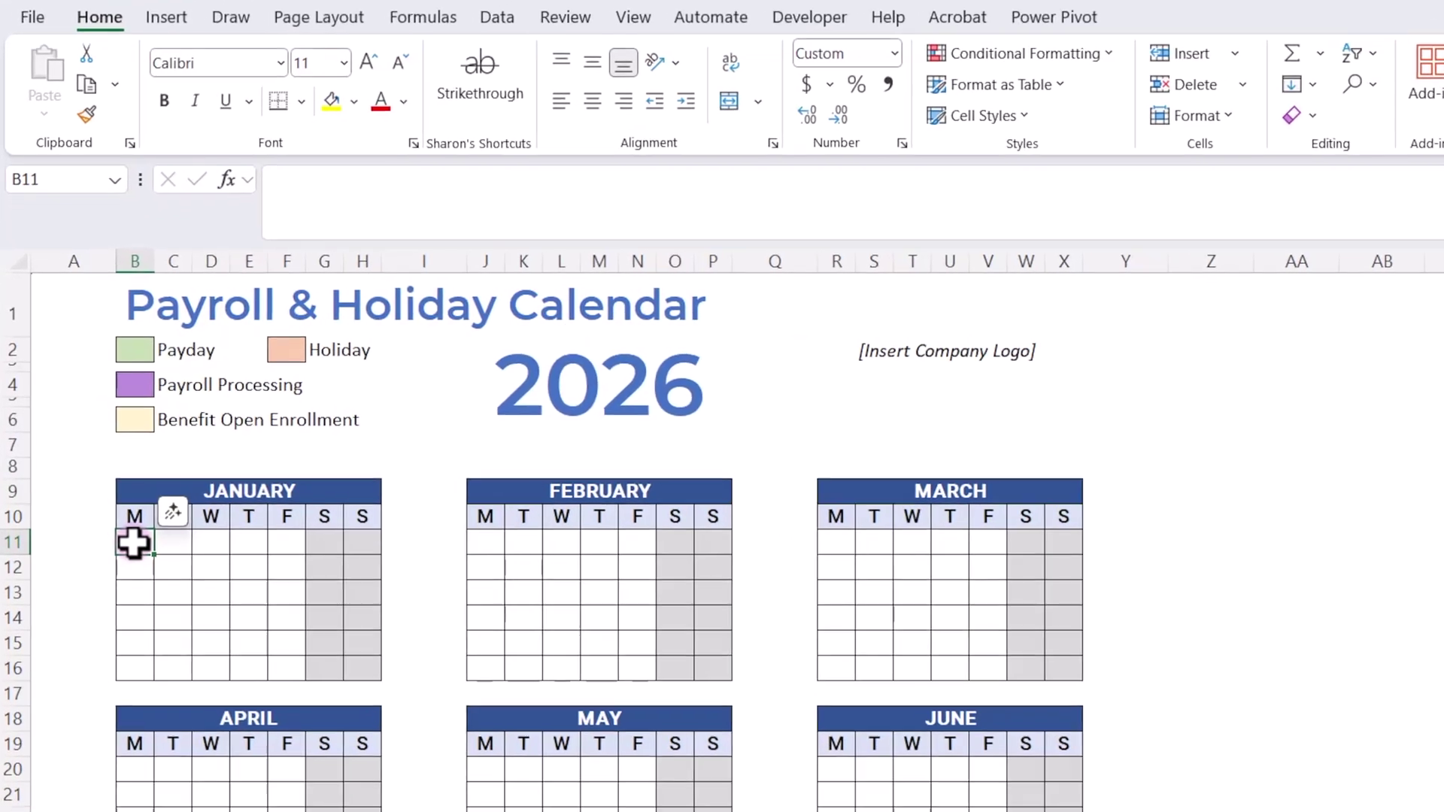
text(=)
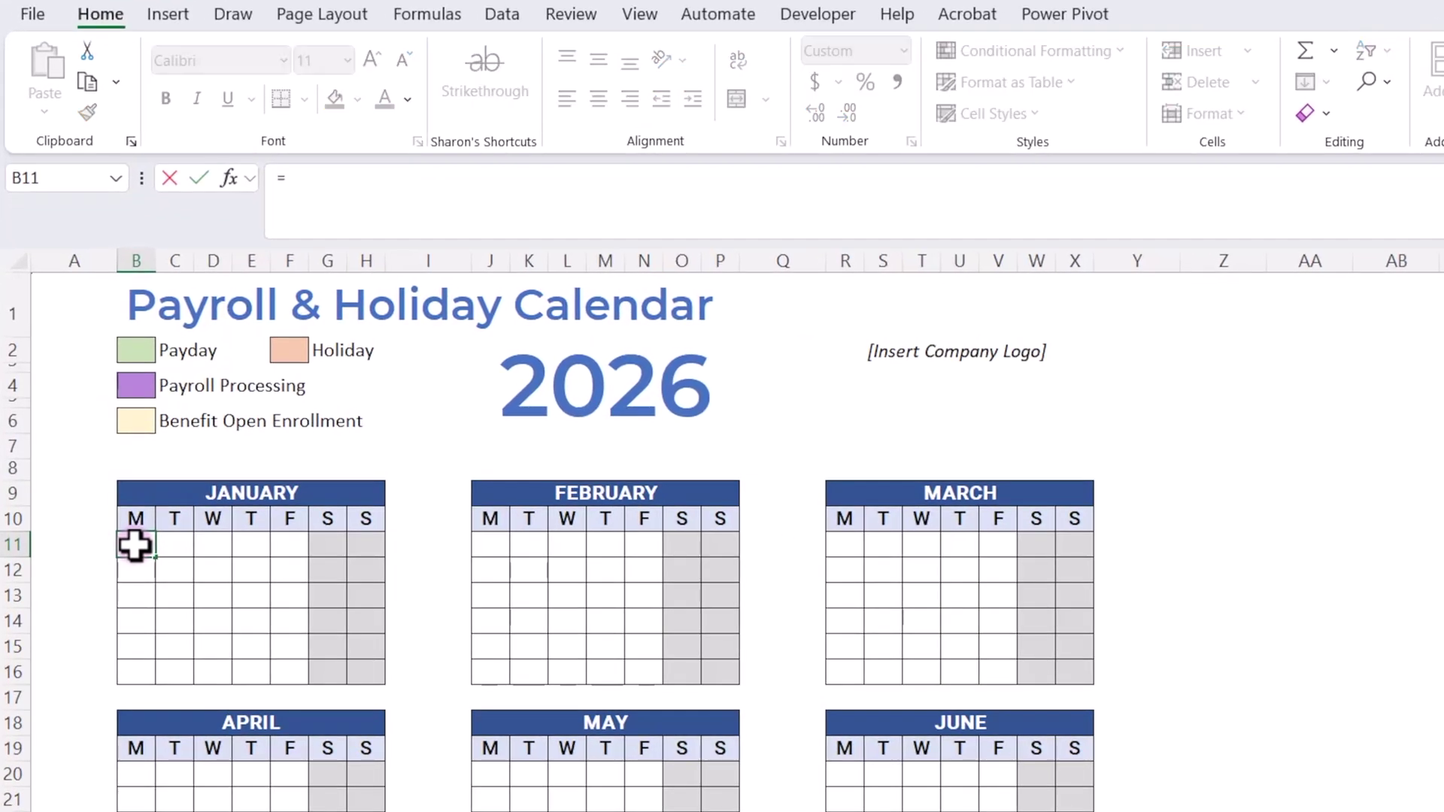
text(SEQ)
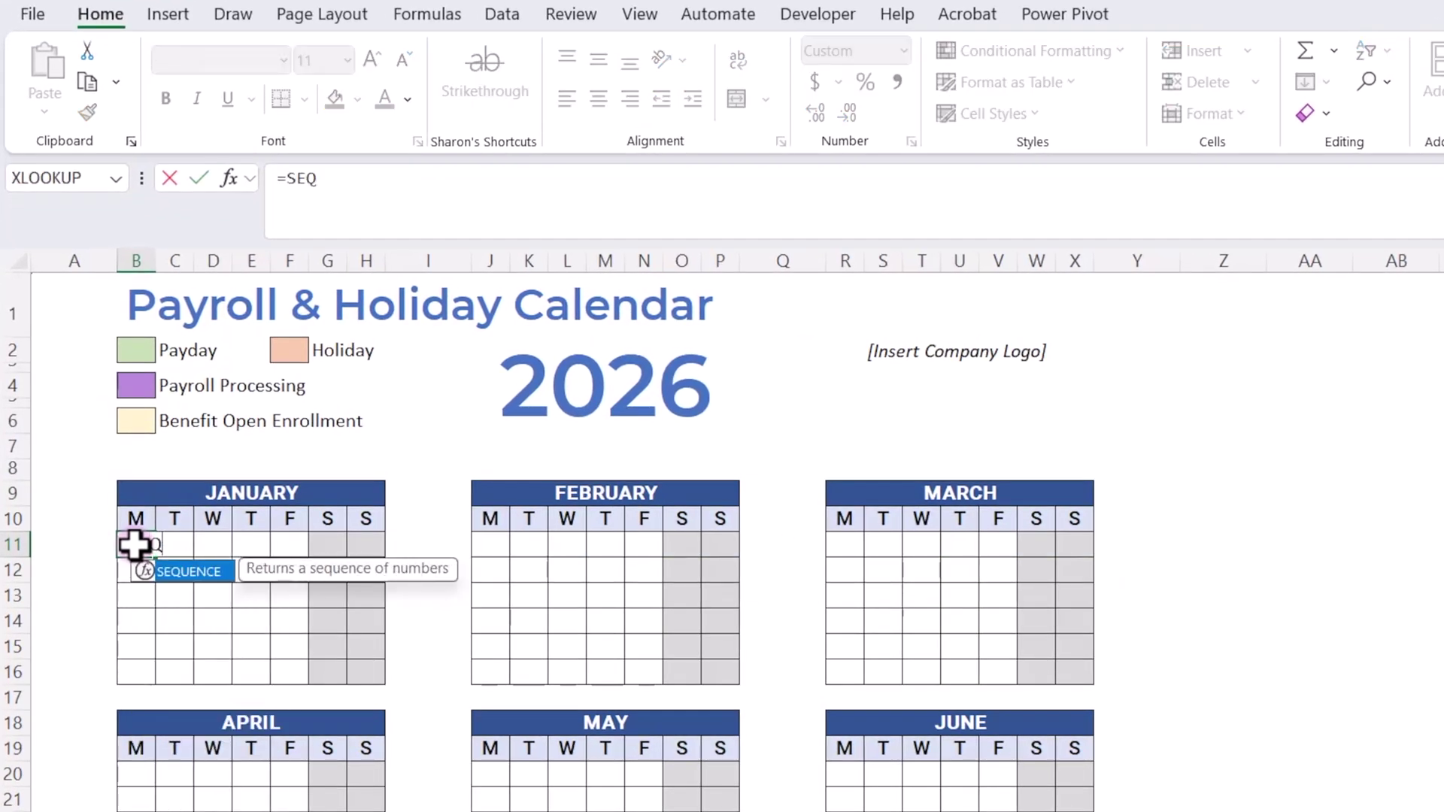
key(Tab)
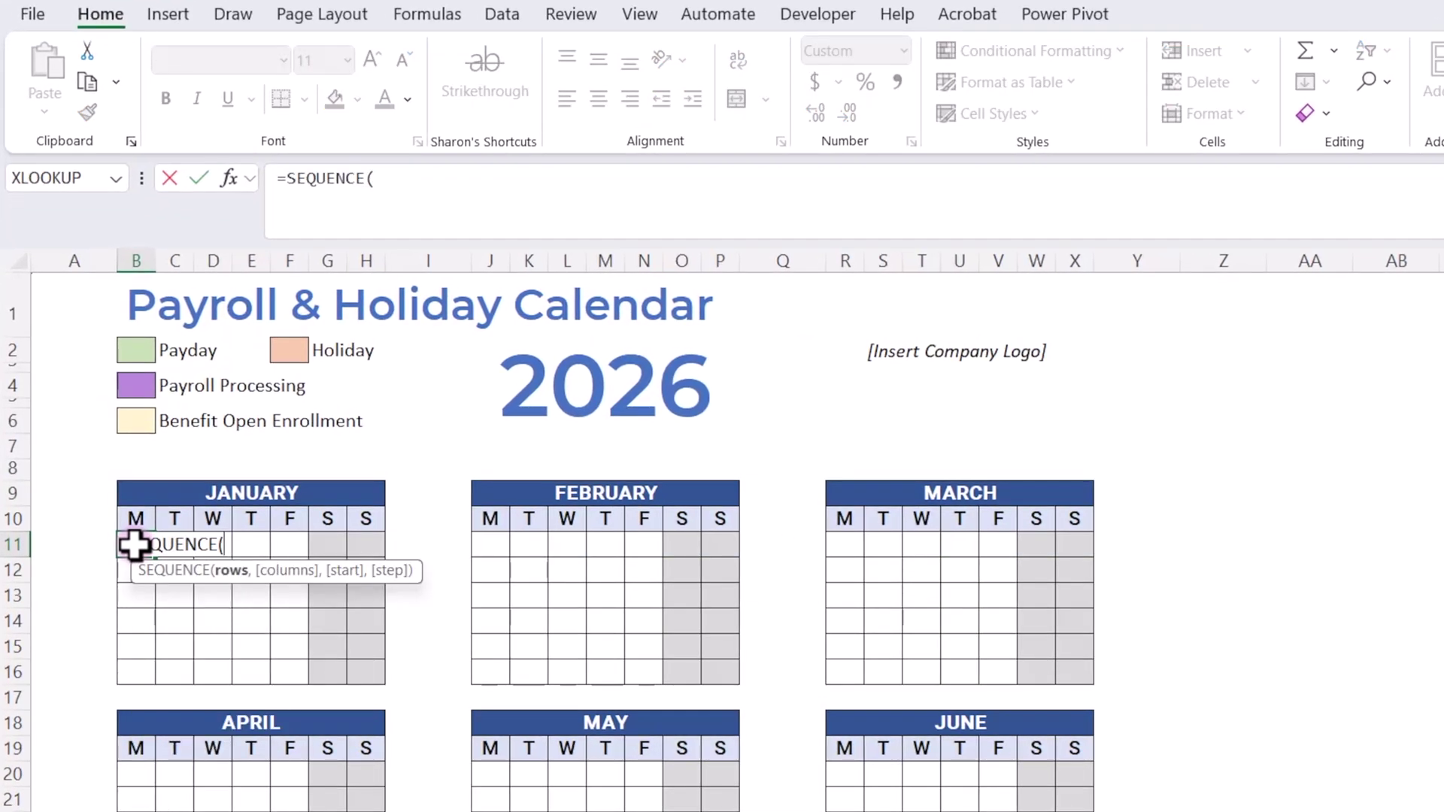
text(6,7)
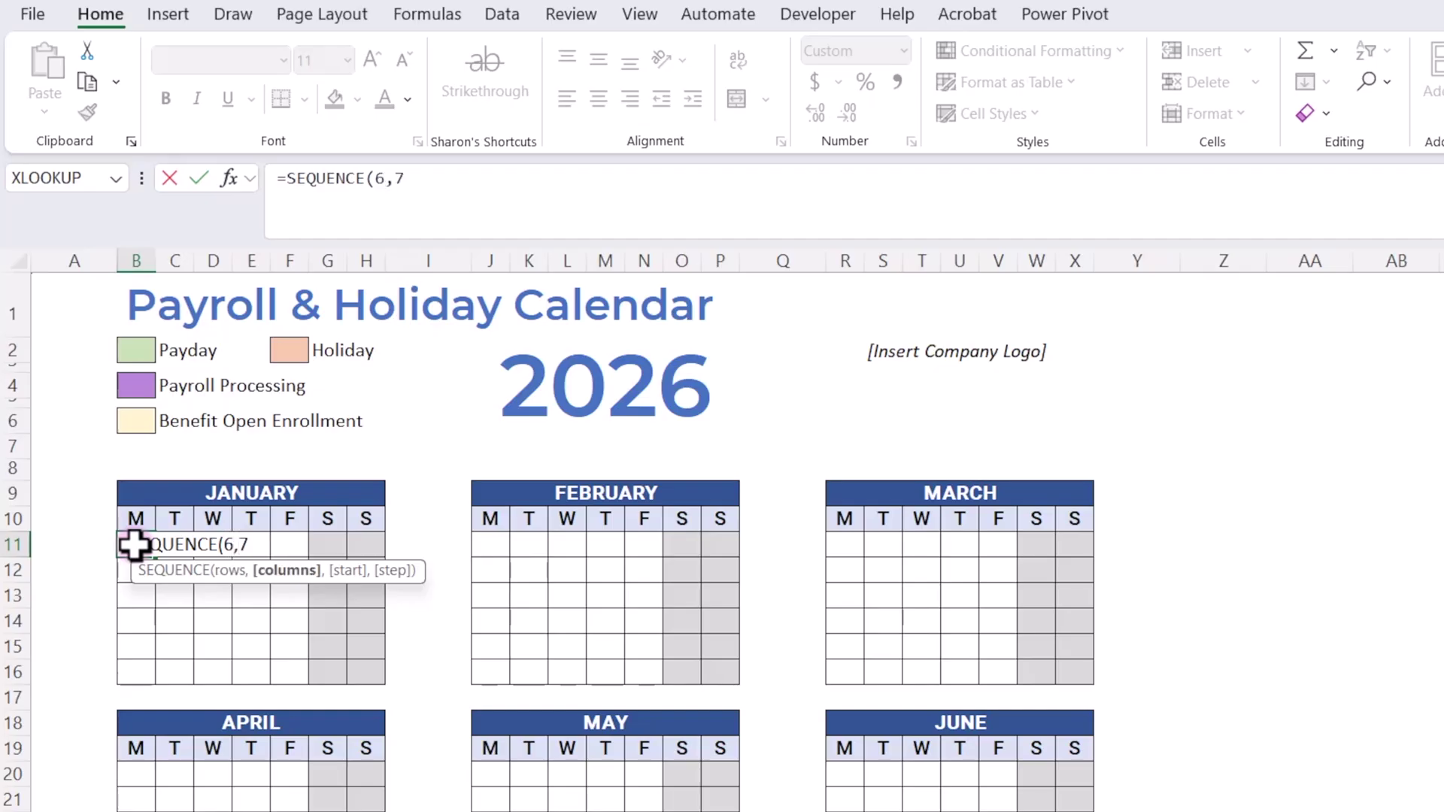
text(,)
text(DAT)
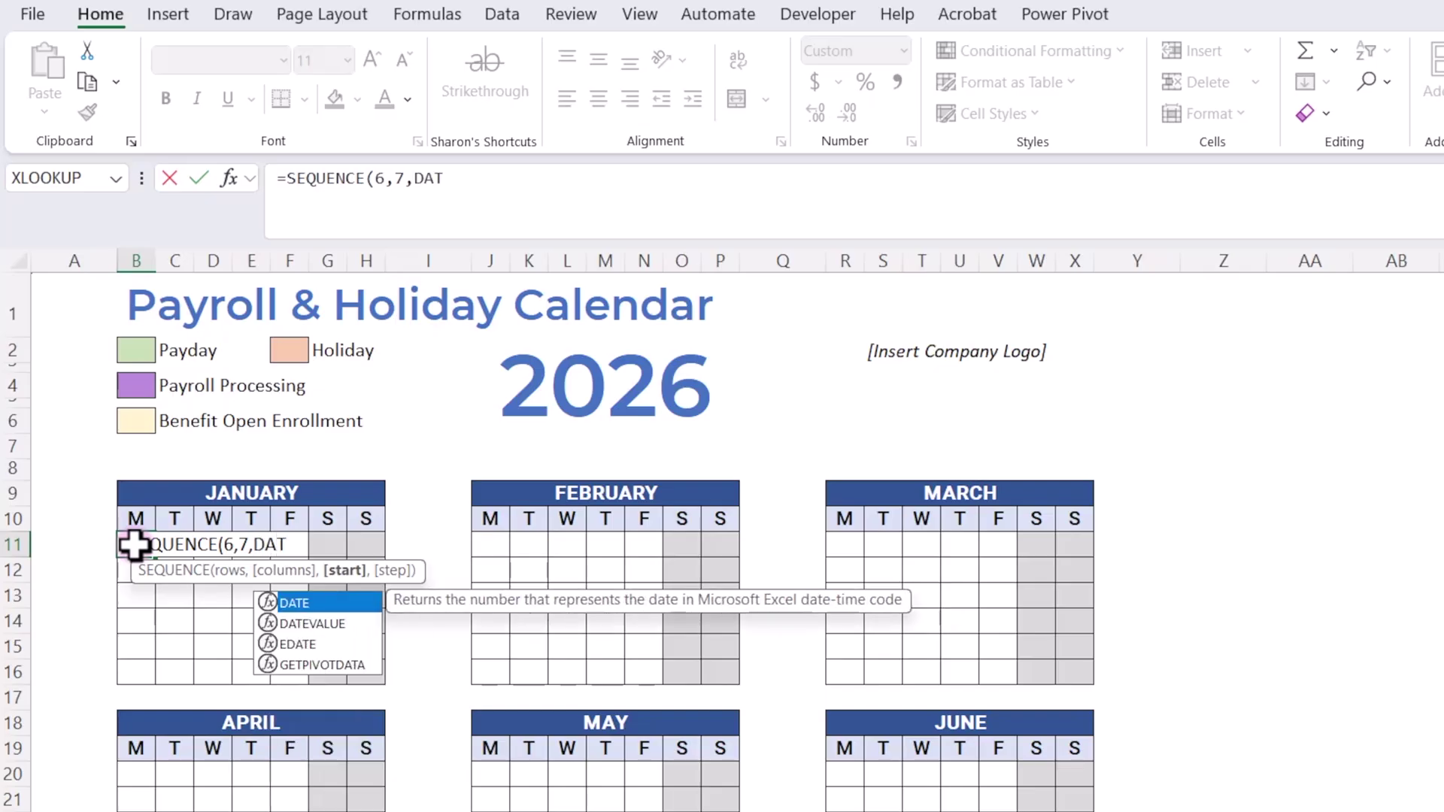
text(EVALUE)
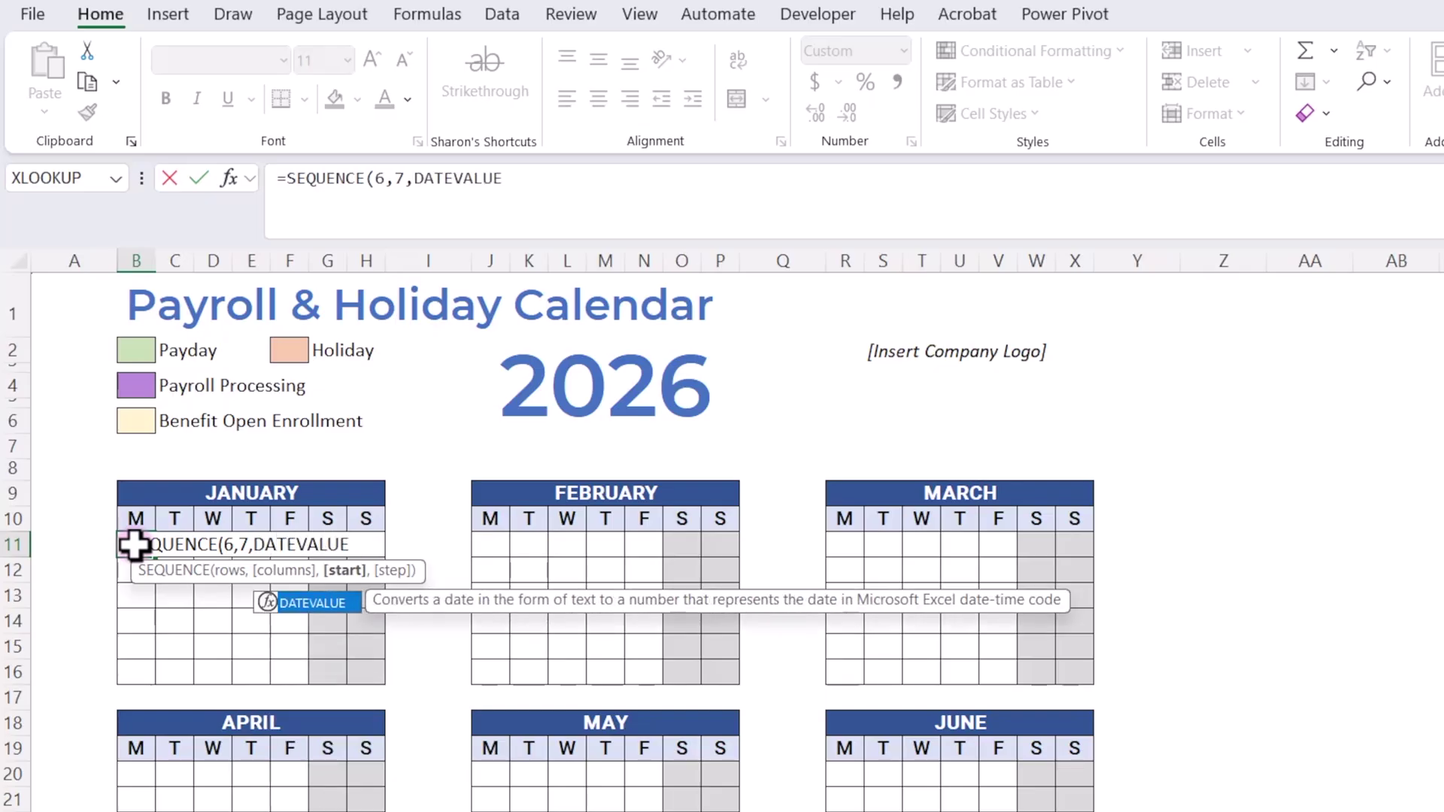
text(()
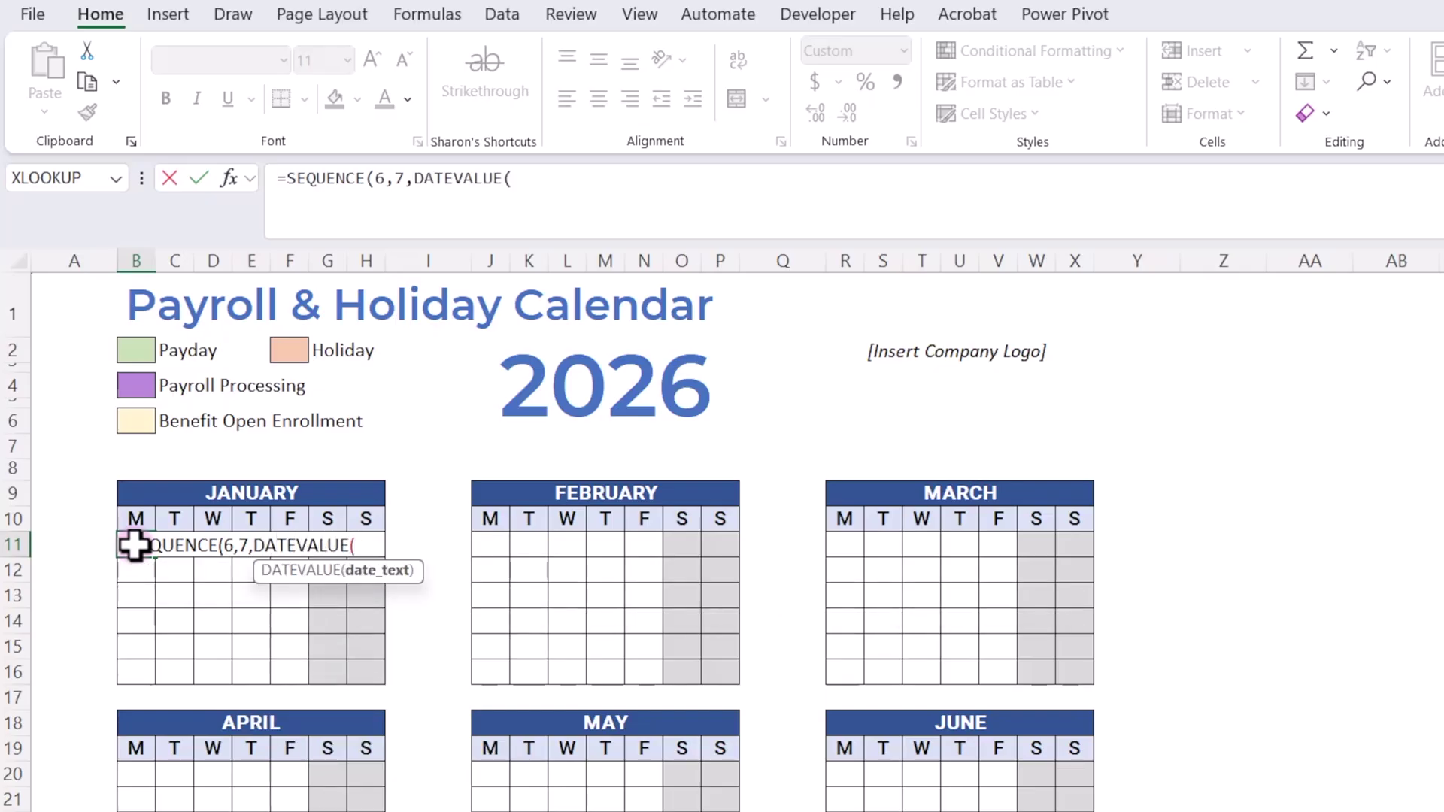
click(241, 493)
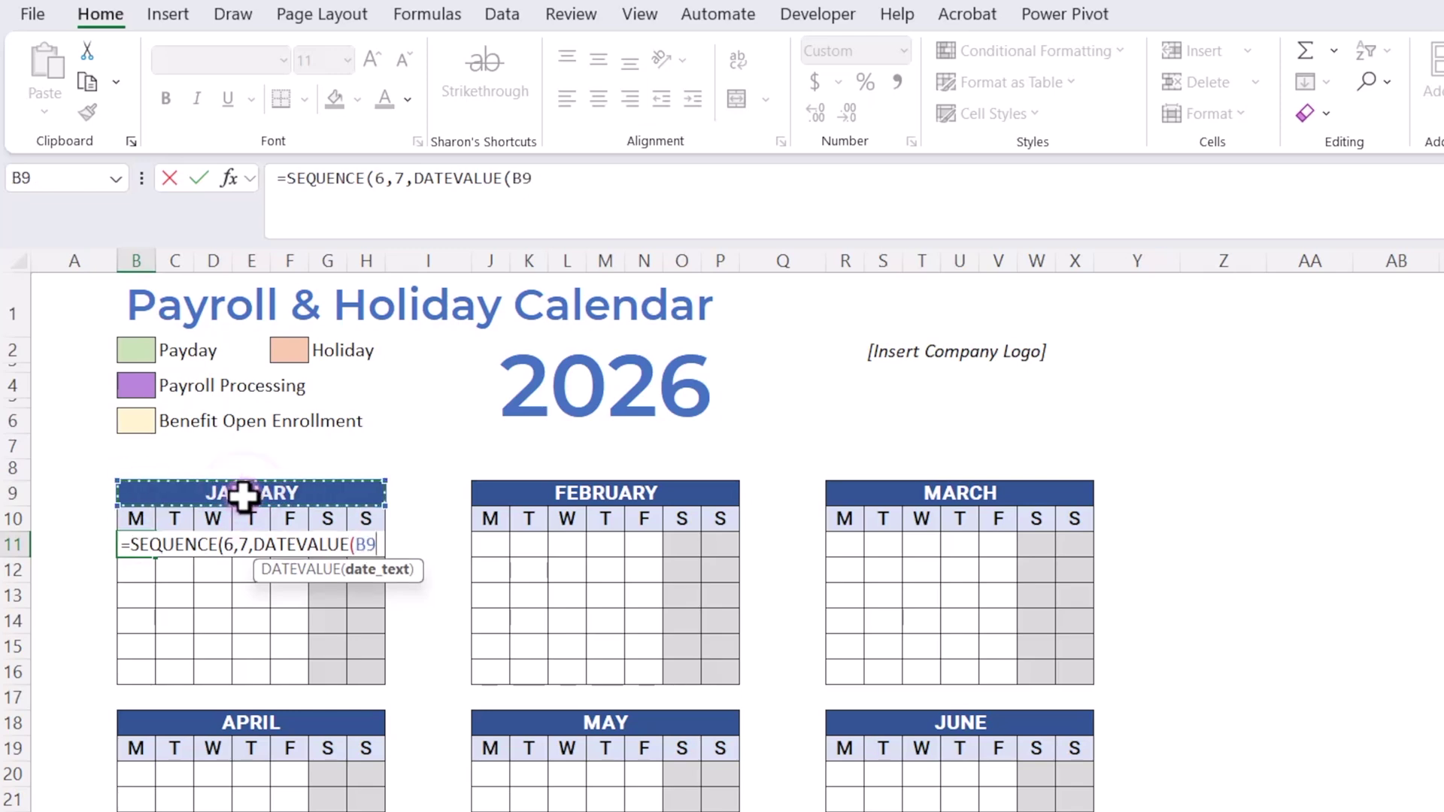
text(&)
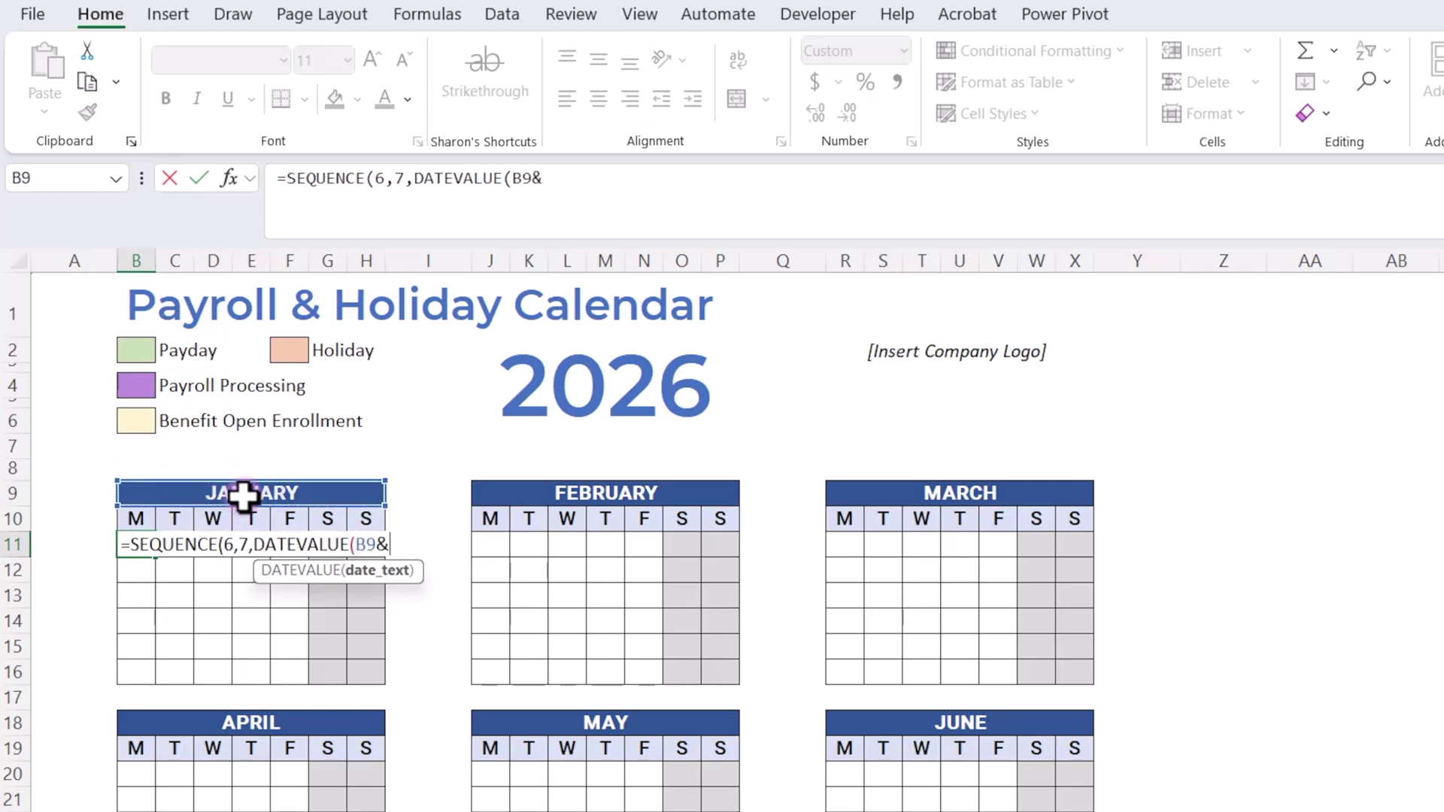
click(644, 386)
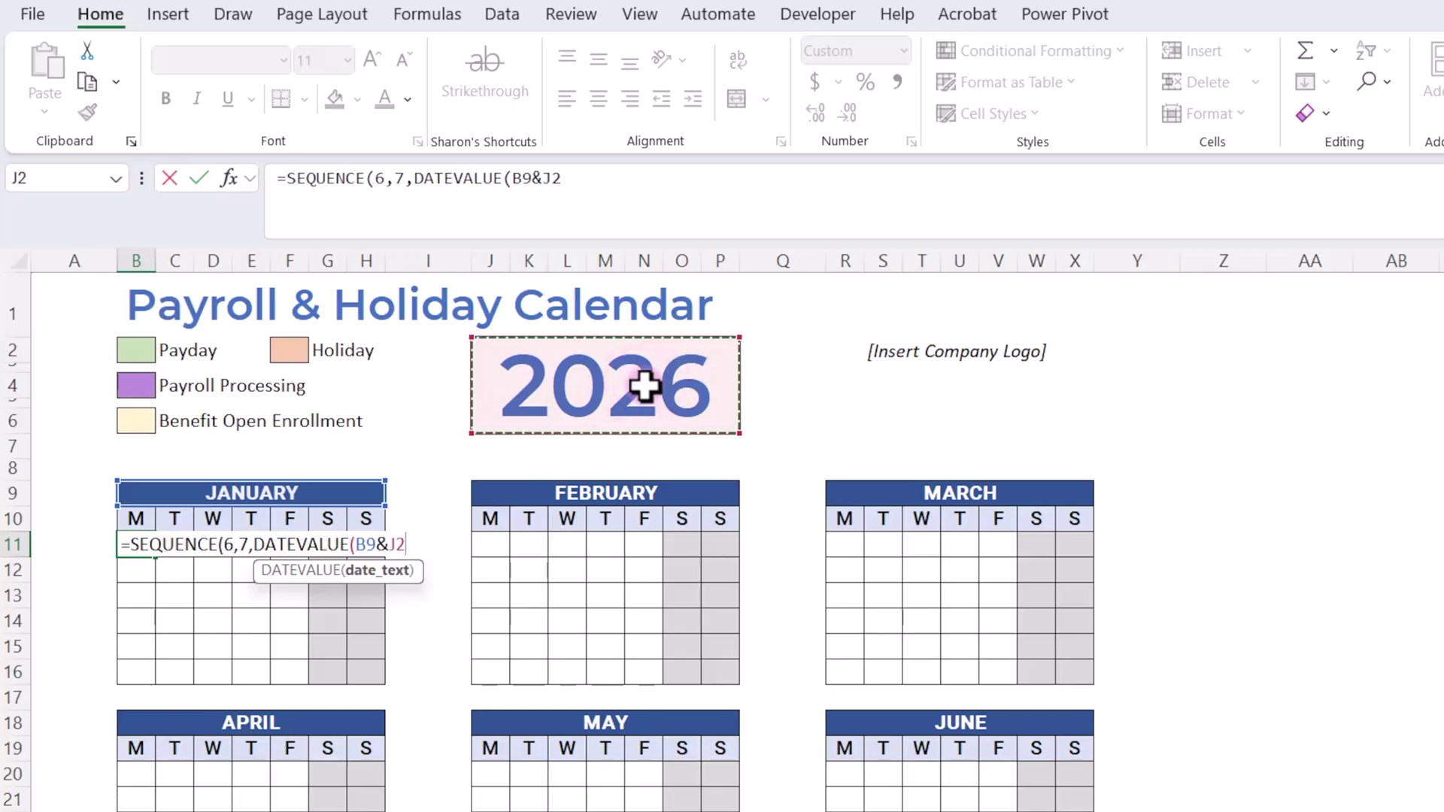
key(F4)
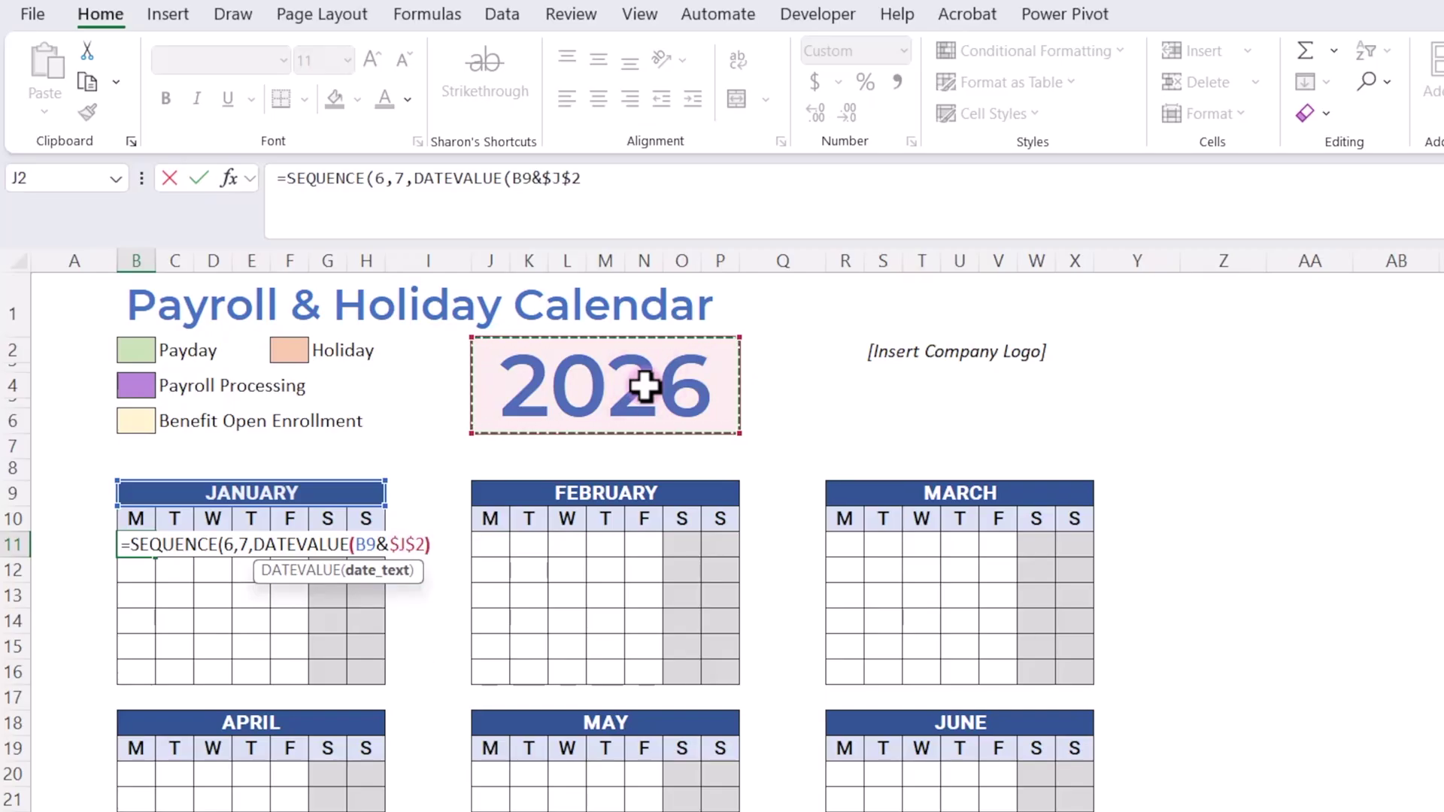
Finish the formula with -WEEKDAY(DATEVALUE(B9&$J$2),2)+1 so January starts on Monday.
text())
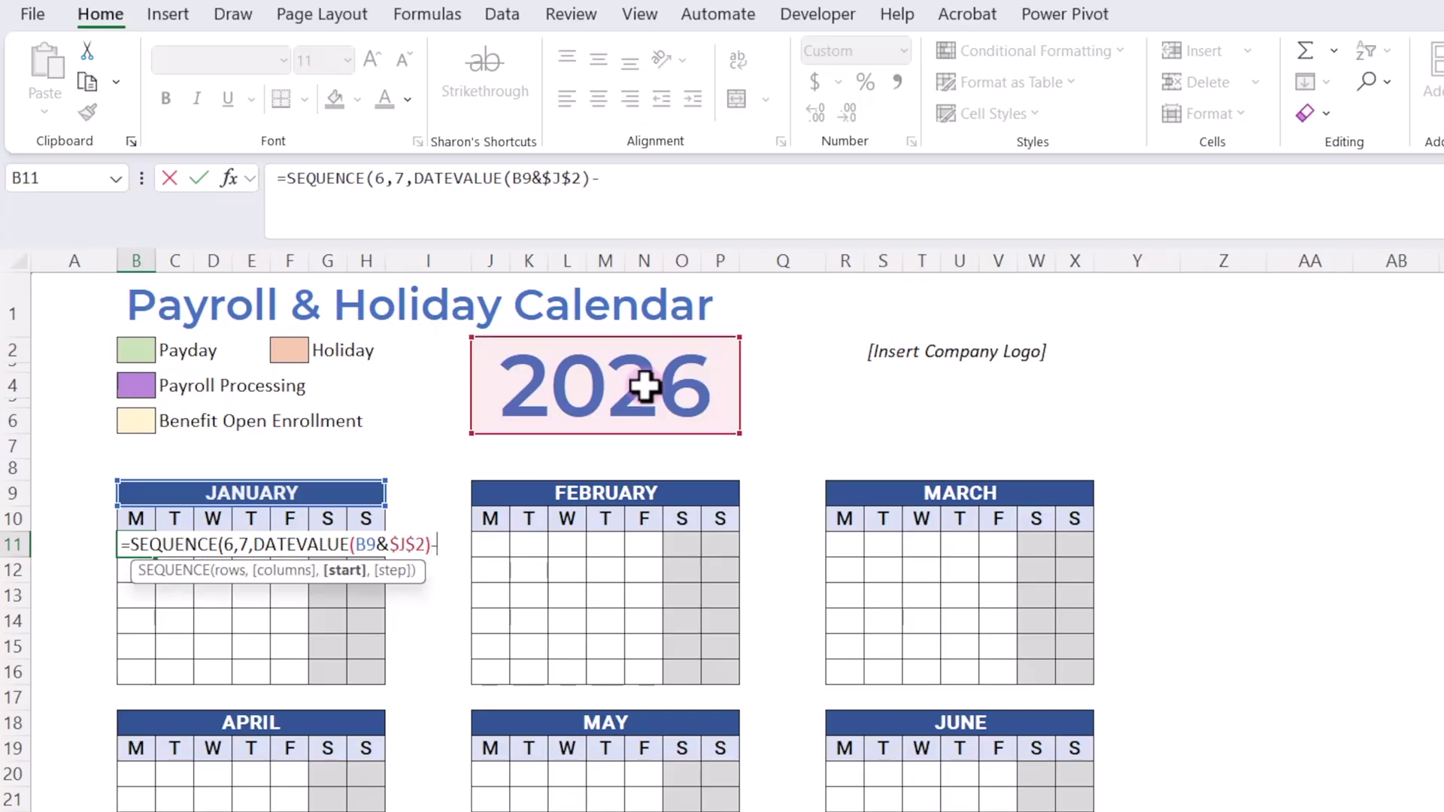
text(-WEEKDAY()
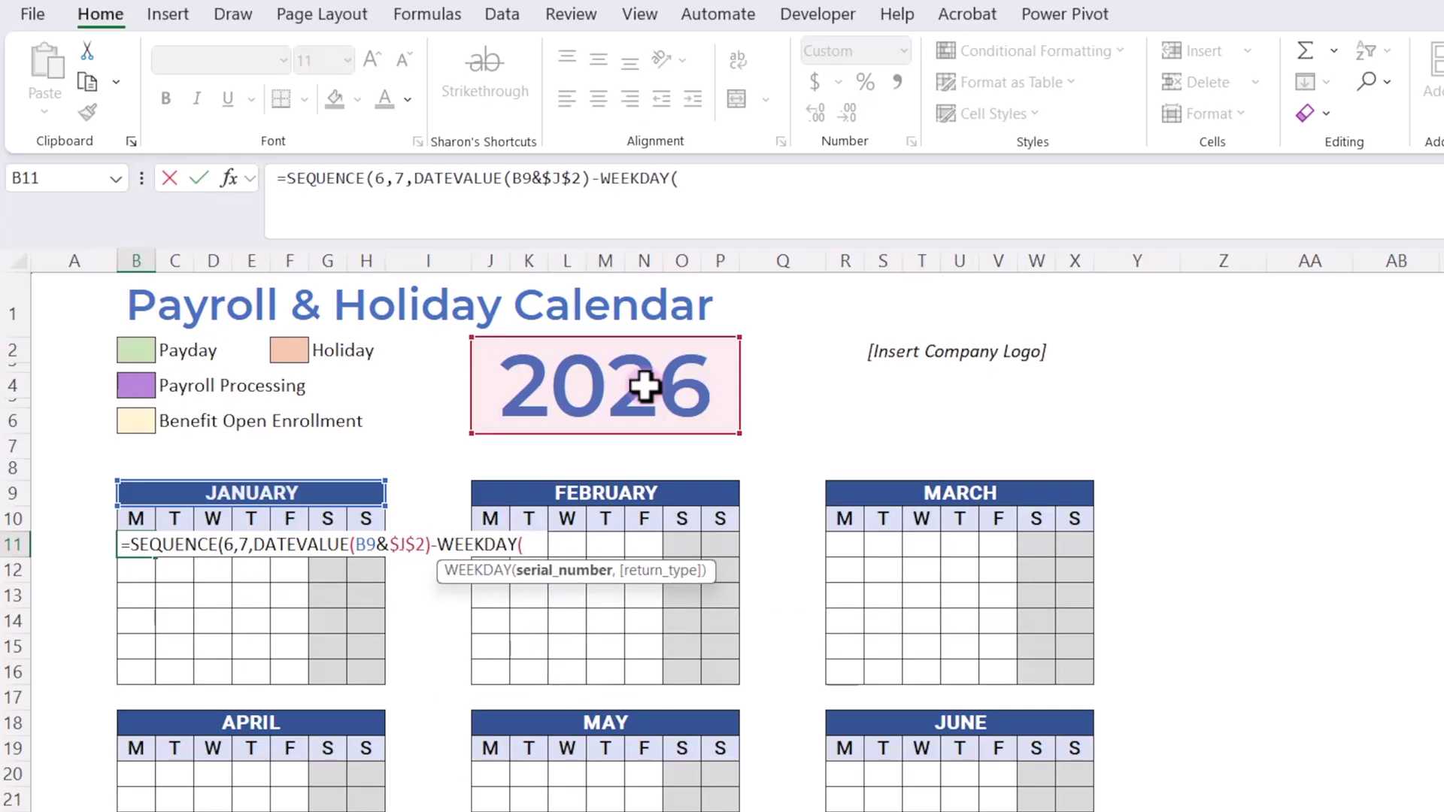
key(ctrl+c)
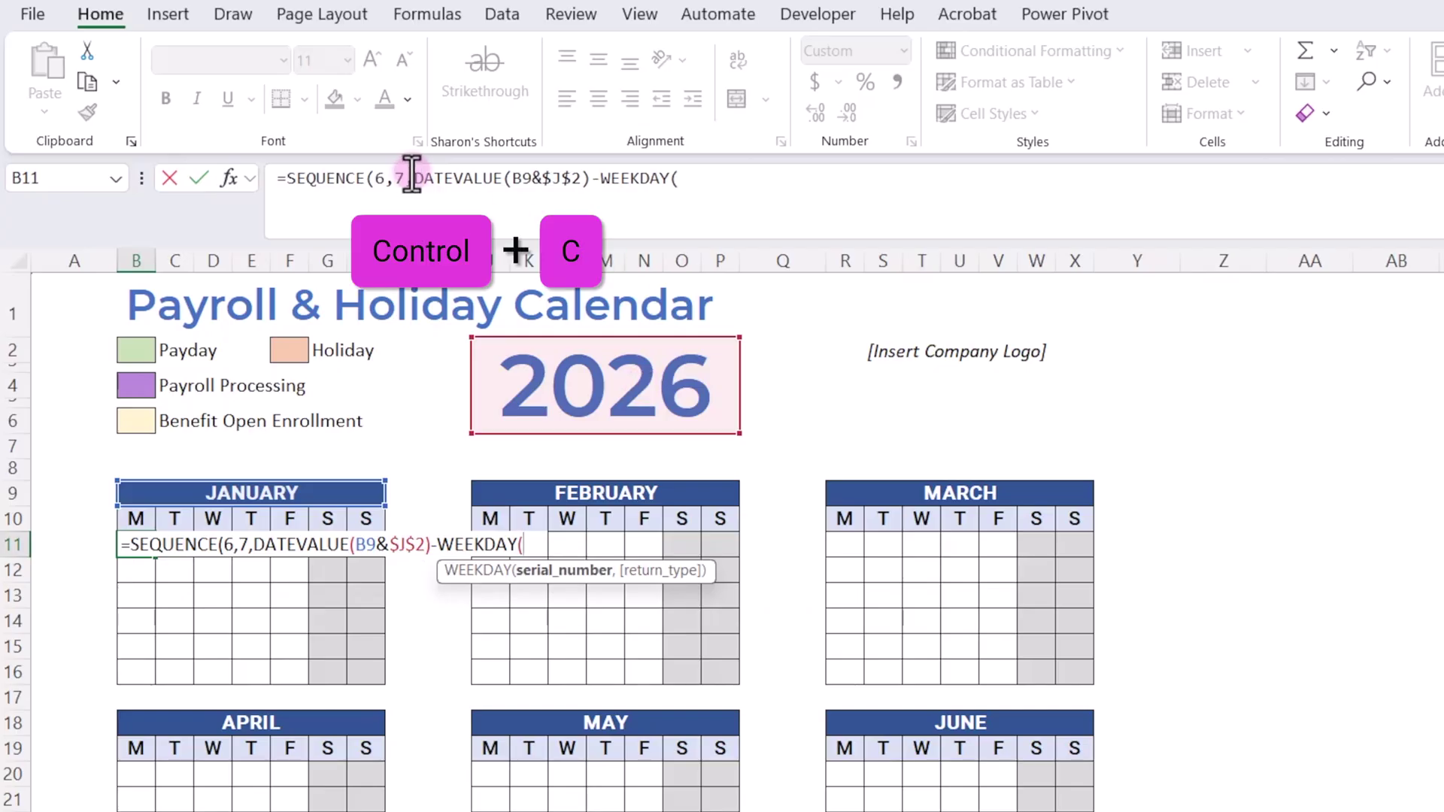
drag(400, 178, 555, 189)
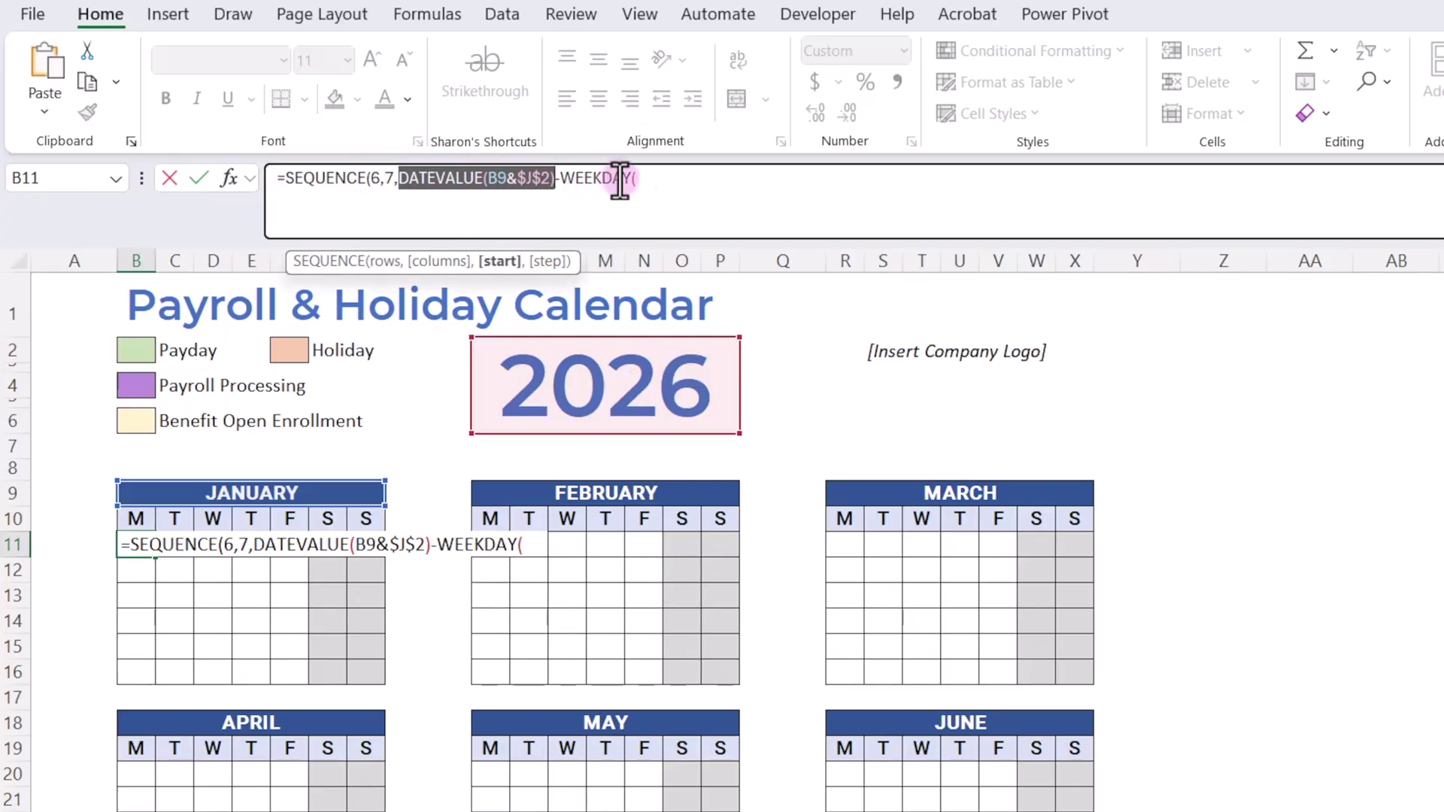
click(656, 181)
key(ctrl+v)
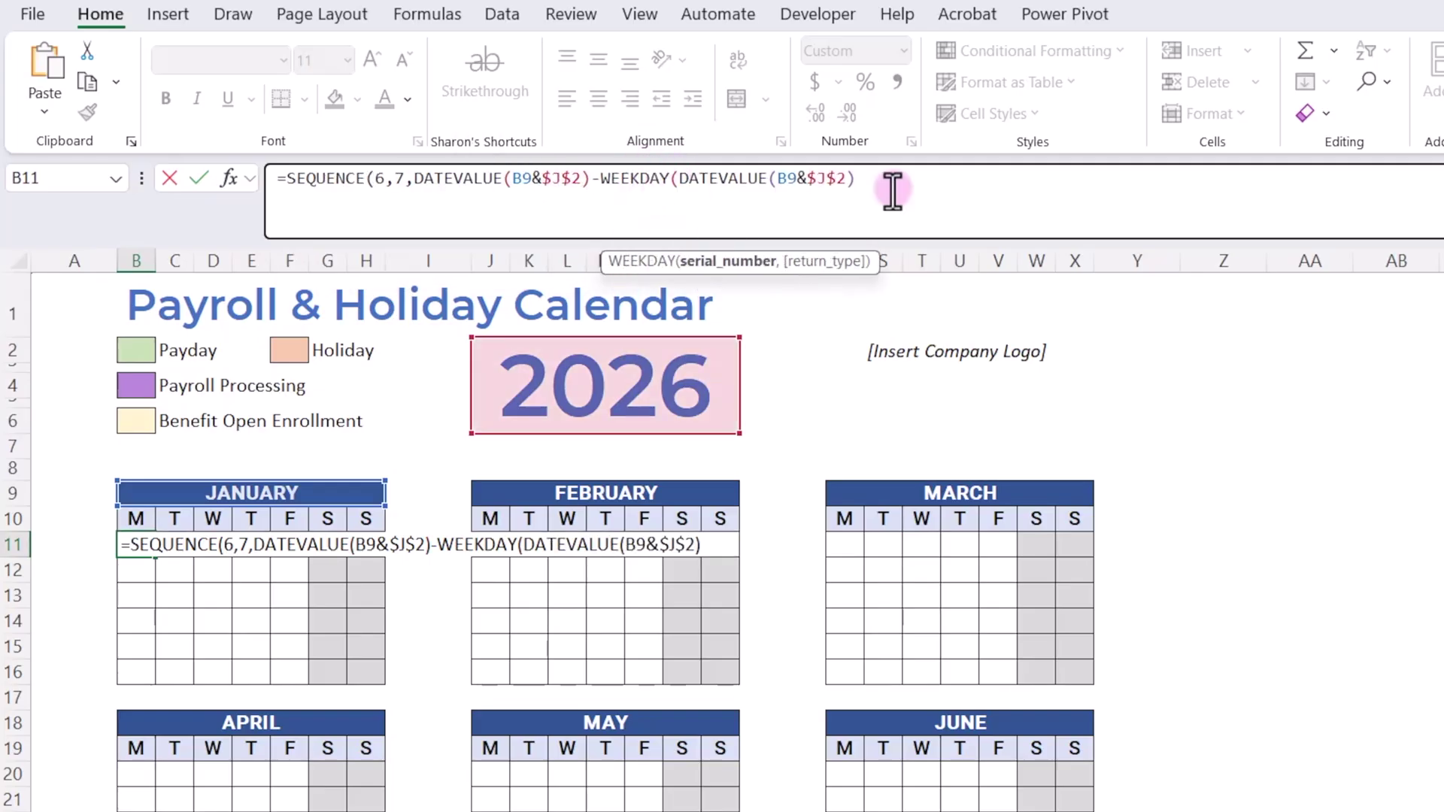
text(,)
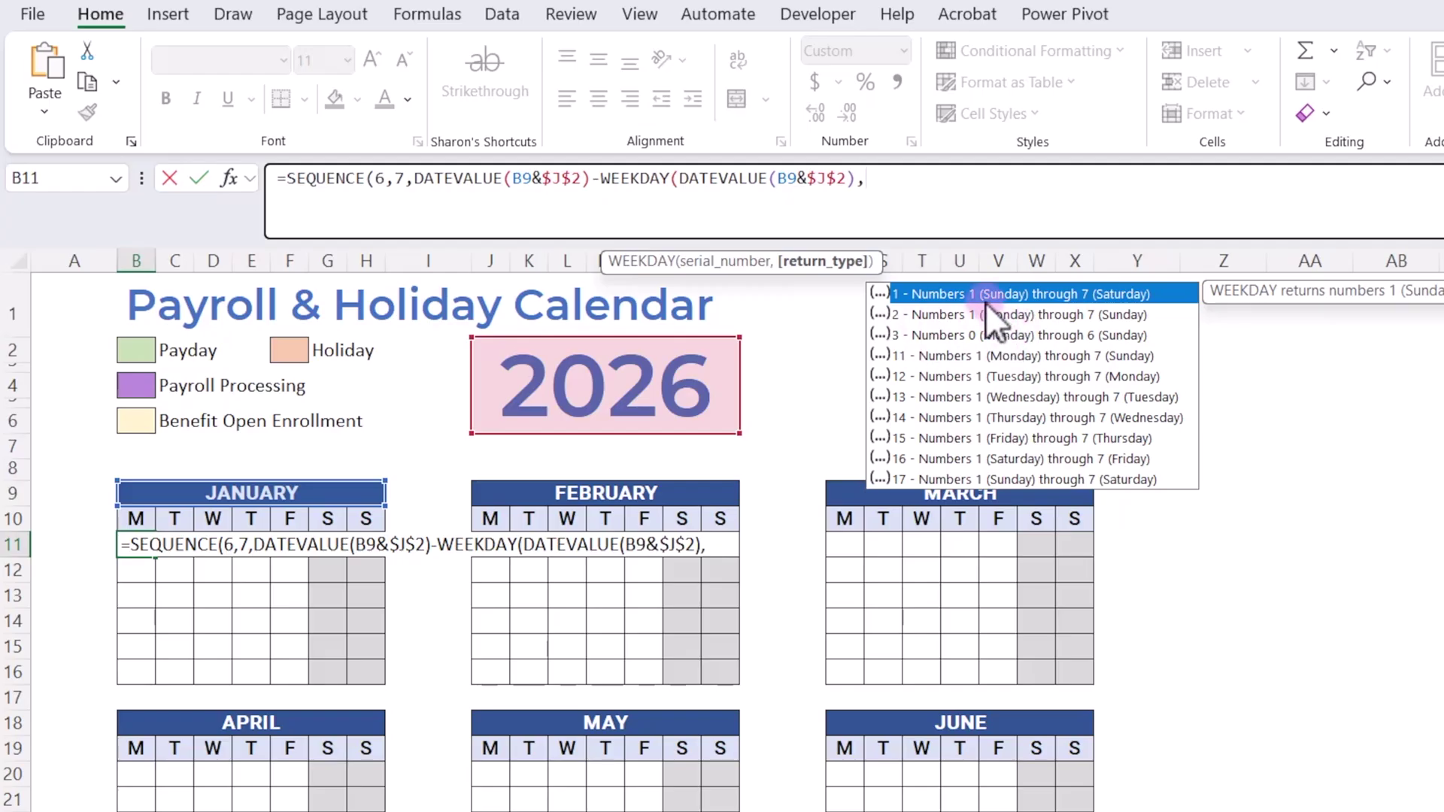
text(2)
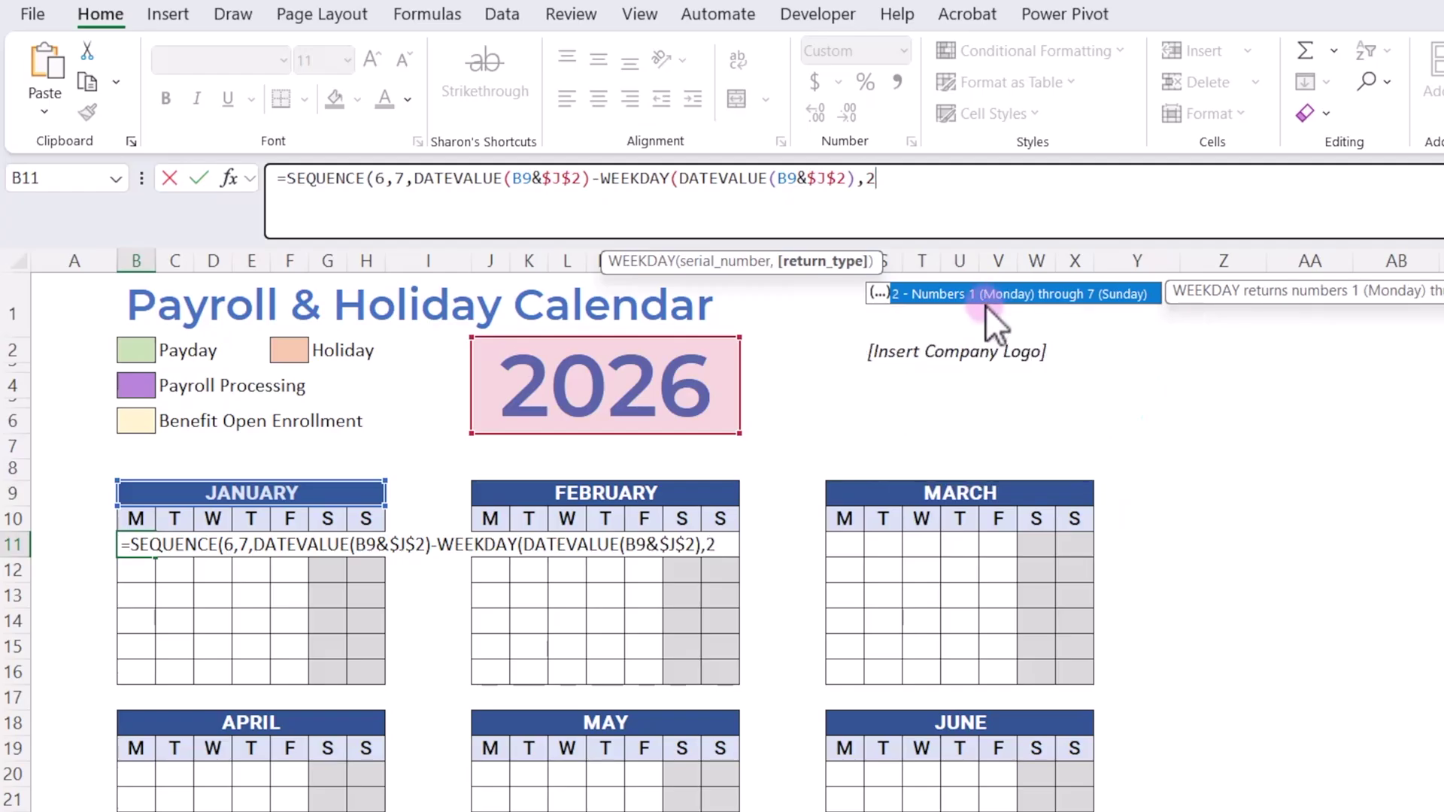
text())
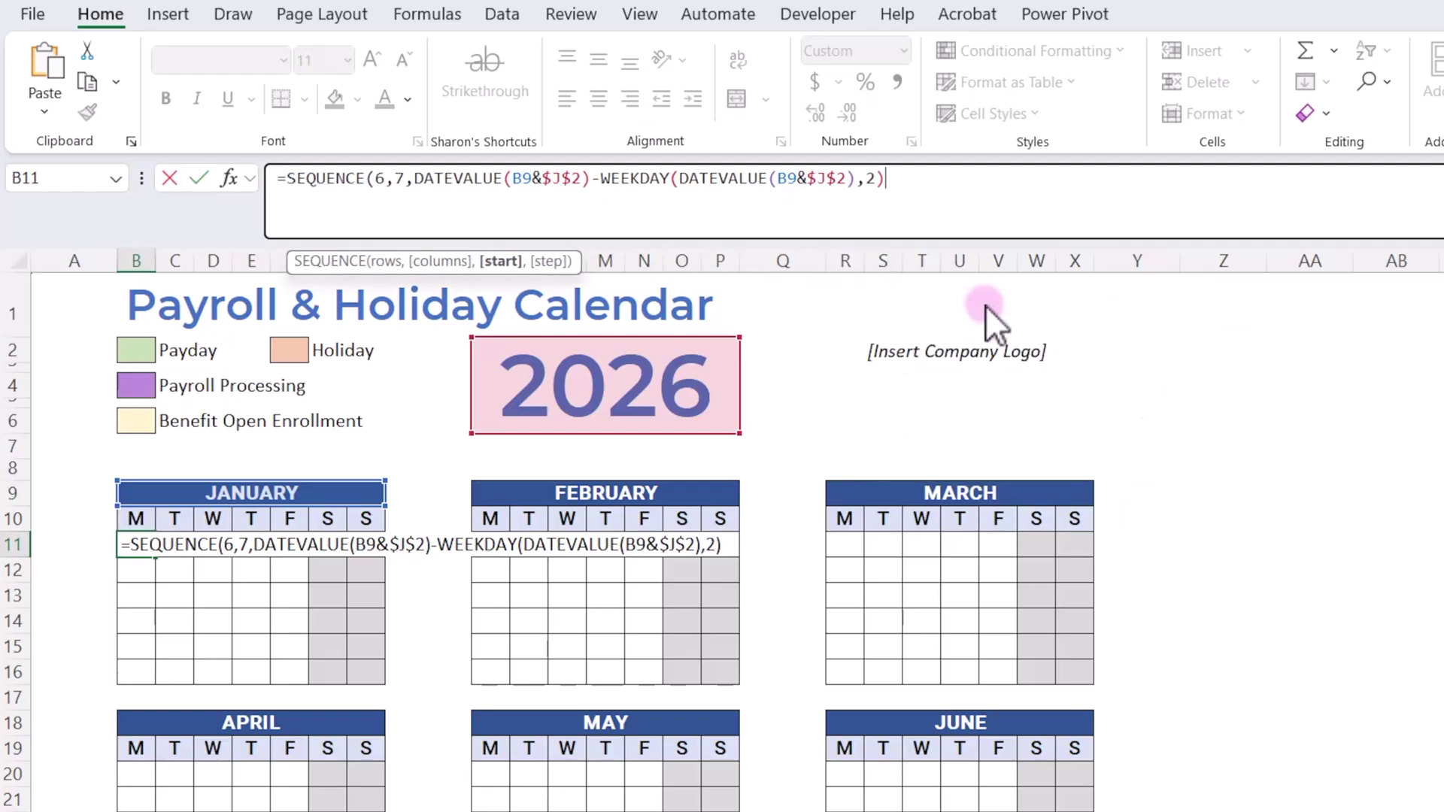
text(+1))
key(Return)
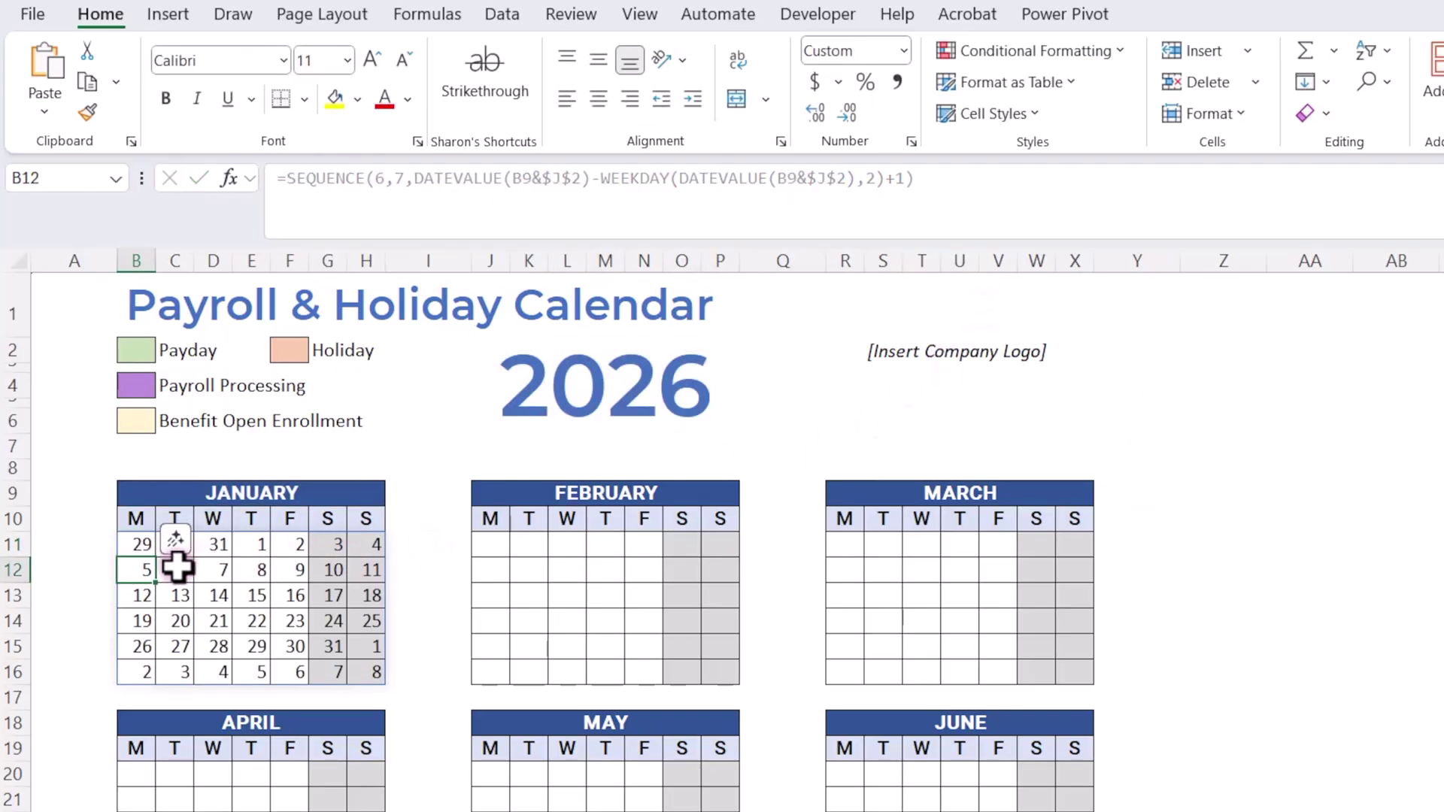
Copy the January grid into February (J11) and March (R11), then view the finished Payroll Schedule sheet.
click(143, 545)
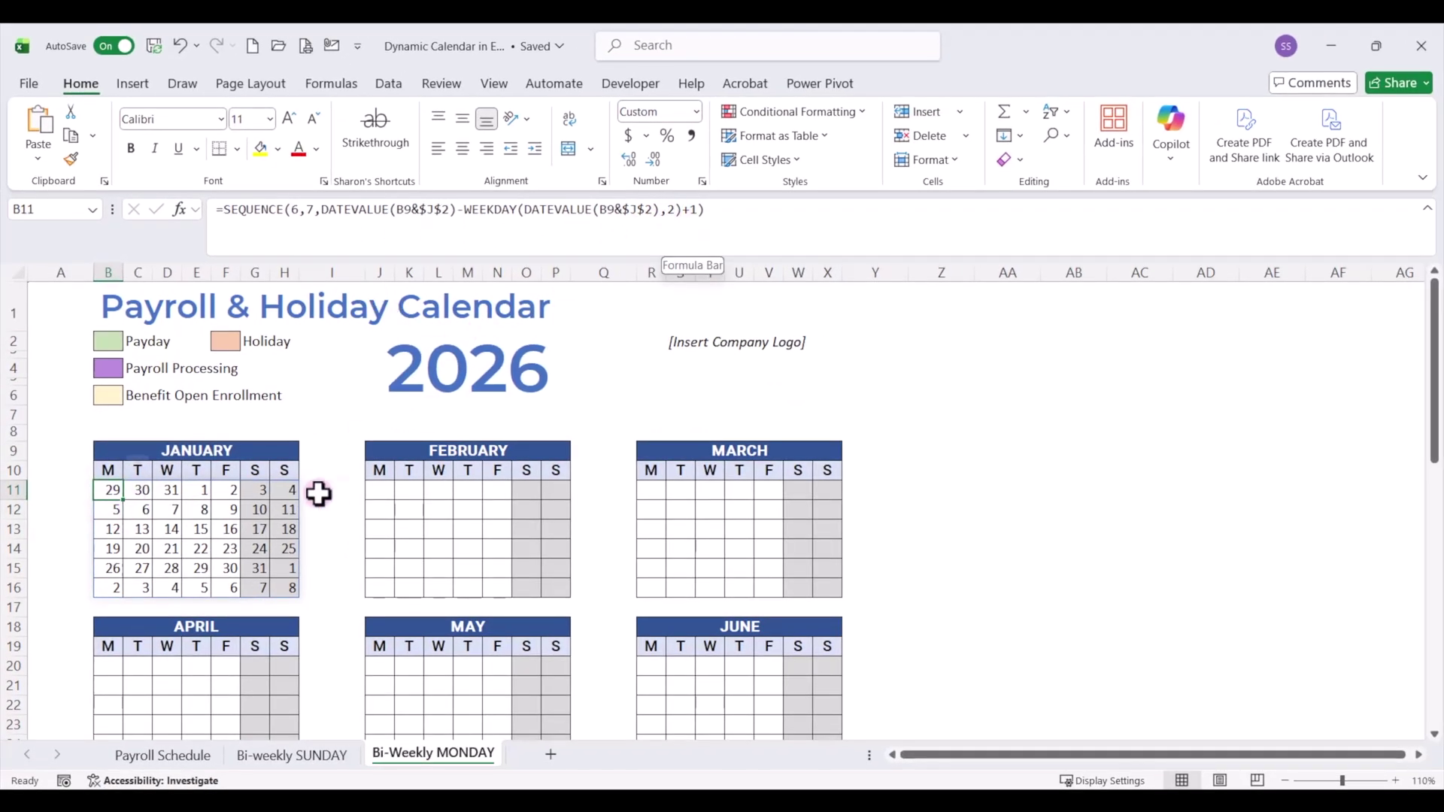
drag(110, 490, 280, 584)
key(ctrl+c)
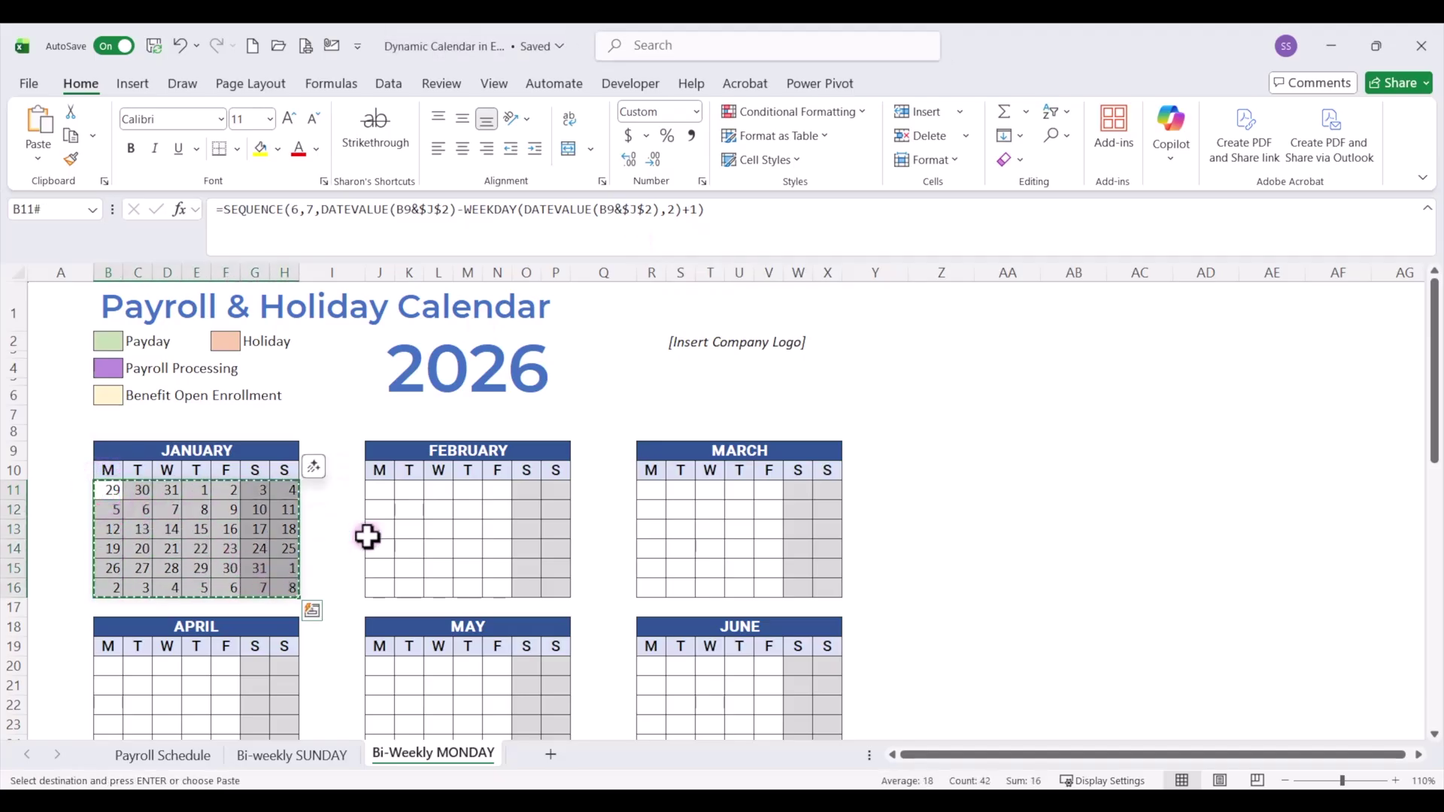
click(377, 494)
key(ctrl+v)
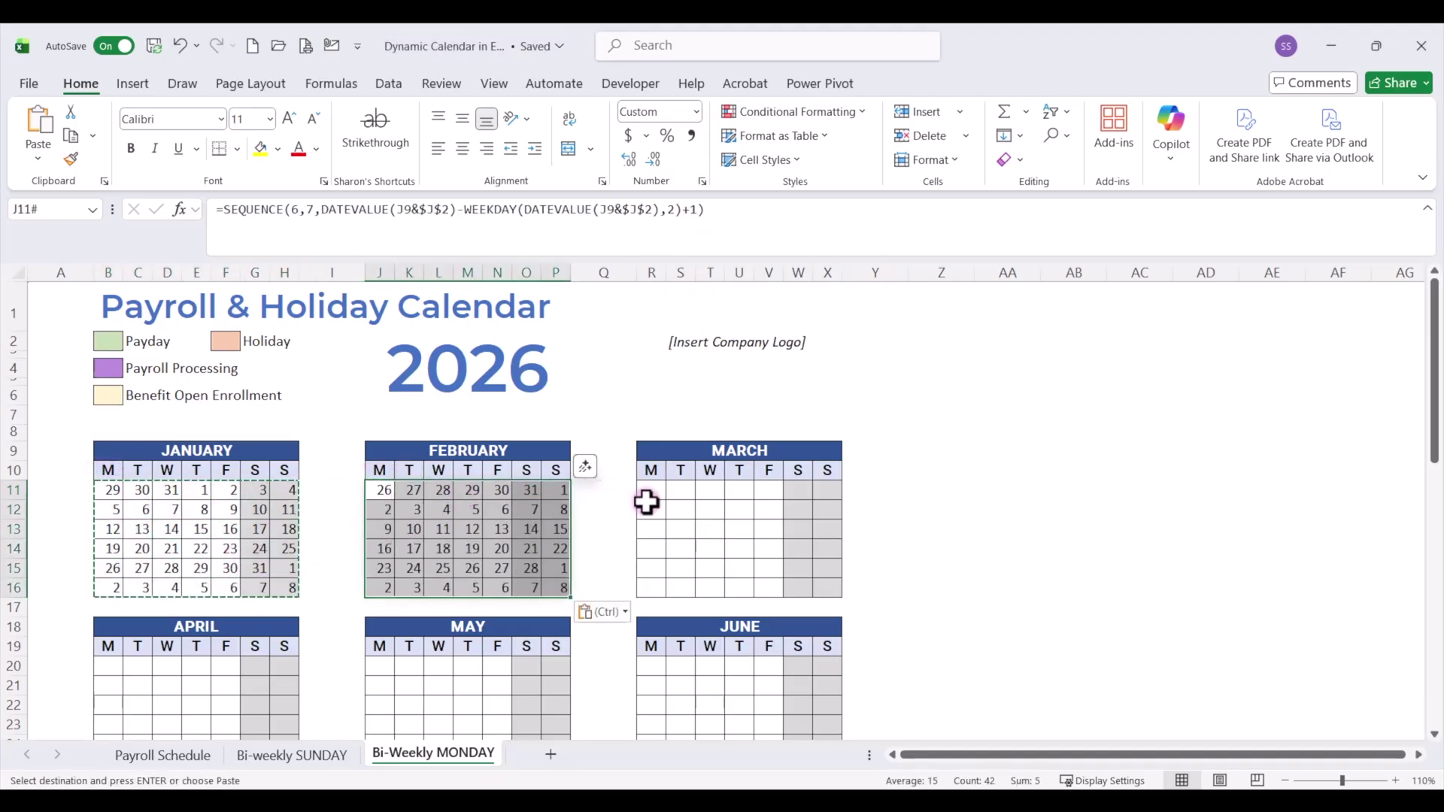
click(648, 497)
key(ctrl+v)
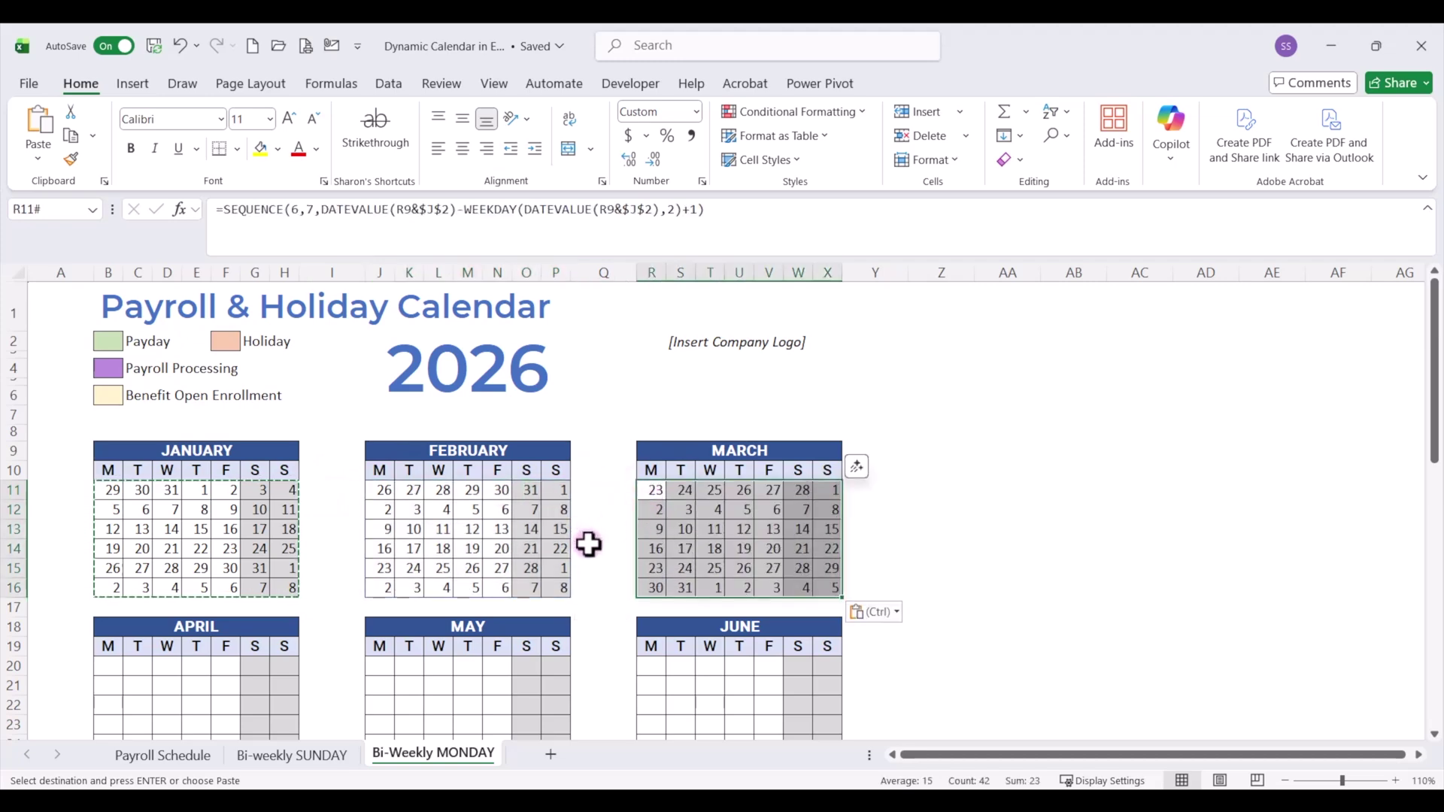
click(260, 754)
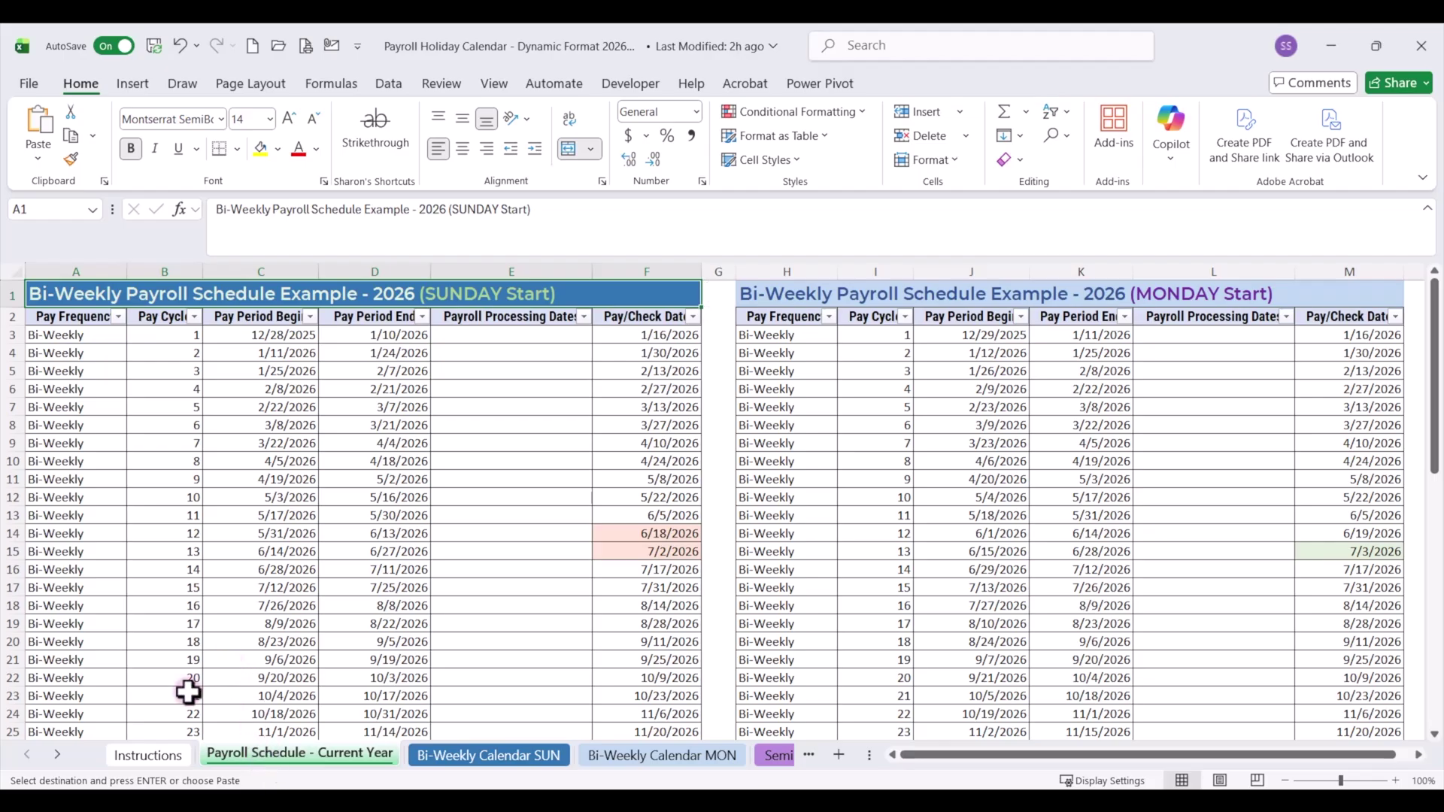
click(147, 755)
scroll(321, 516, down, 2)
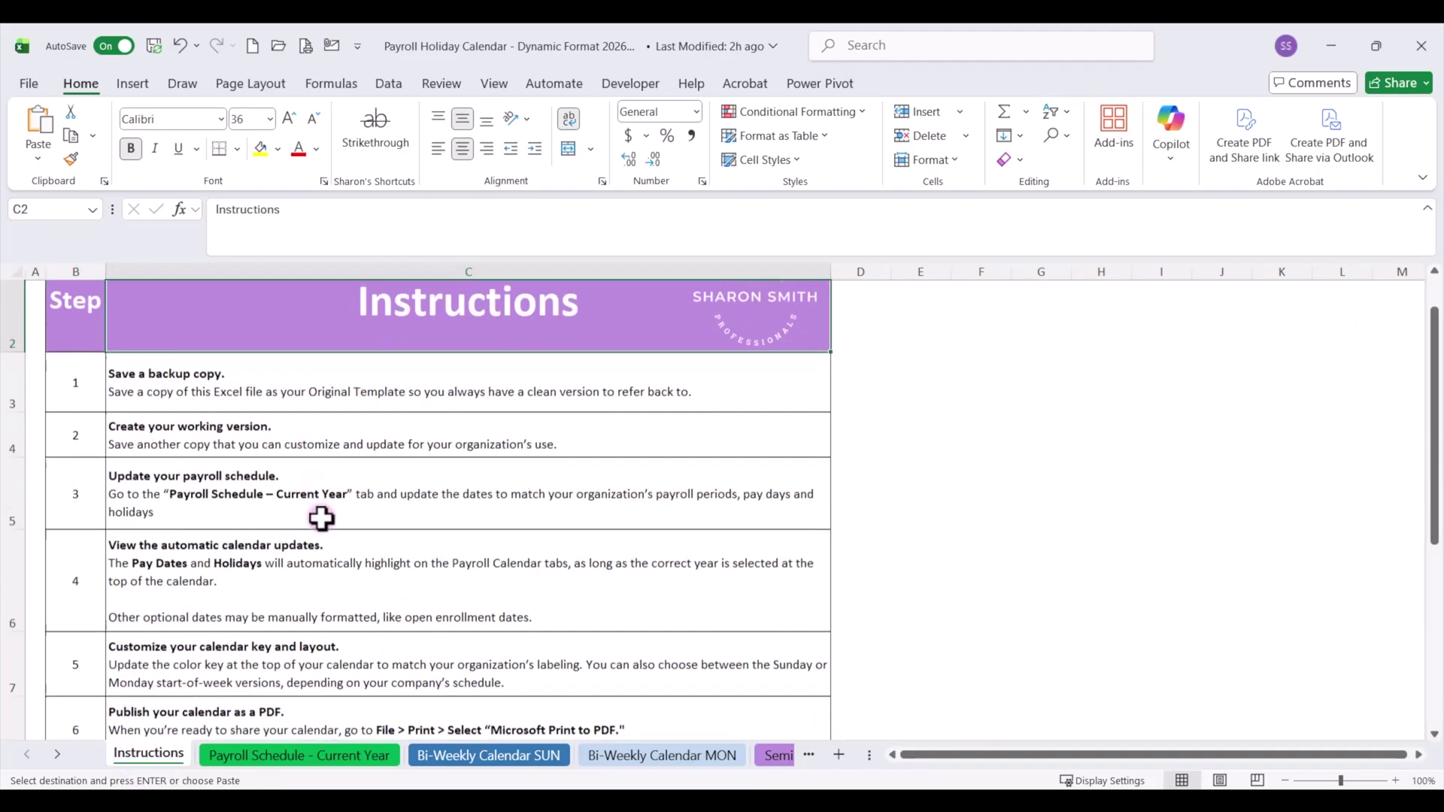
scroll(322, 518, down, 1)
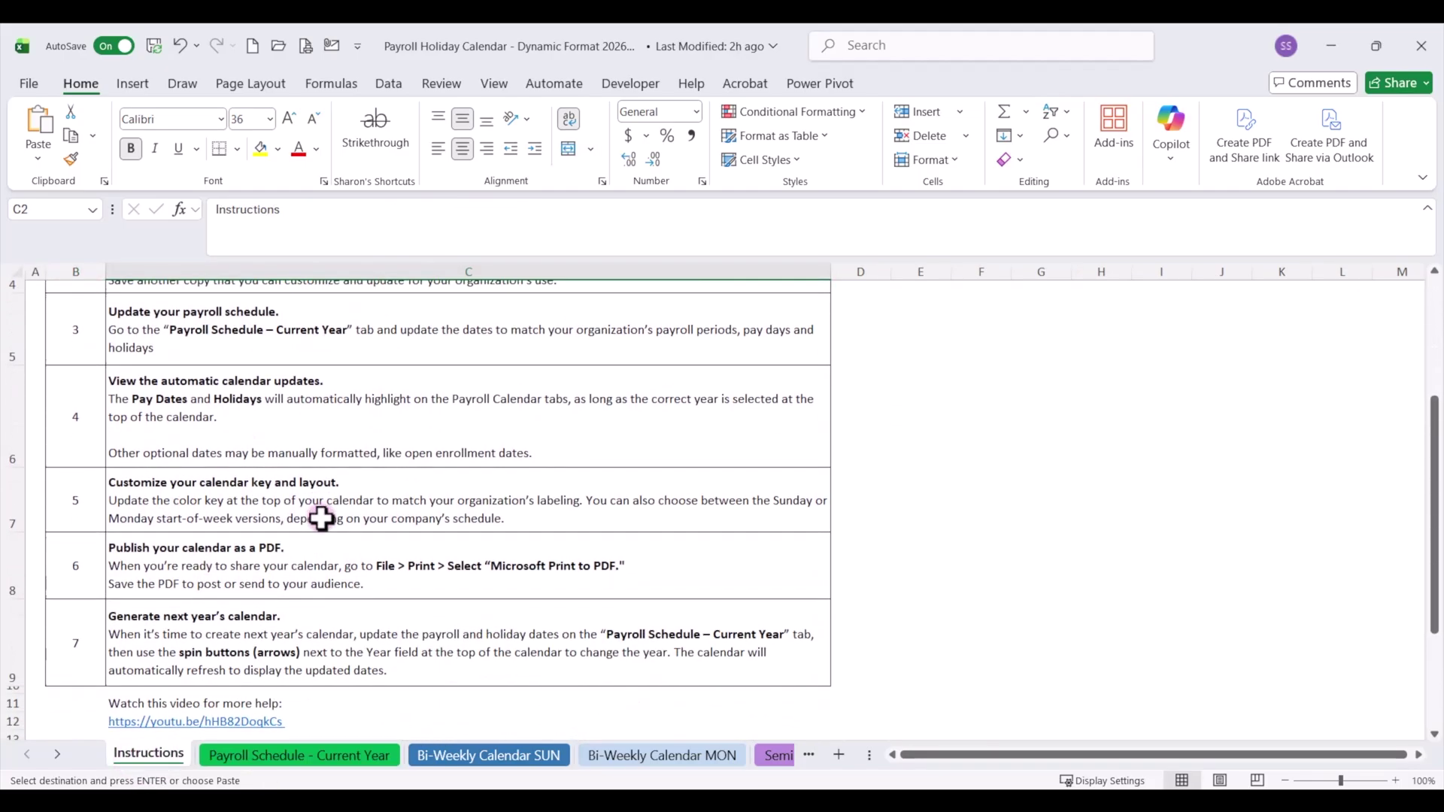
scroll(321, 517, up, 3)
click(290, 755)
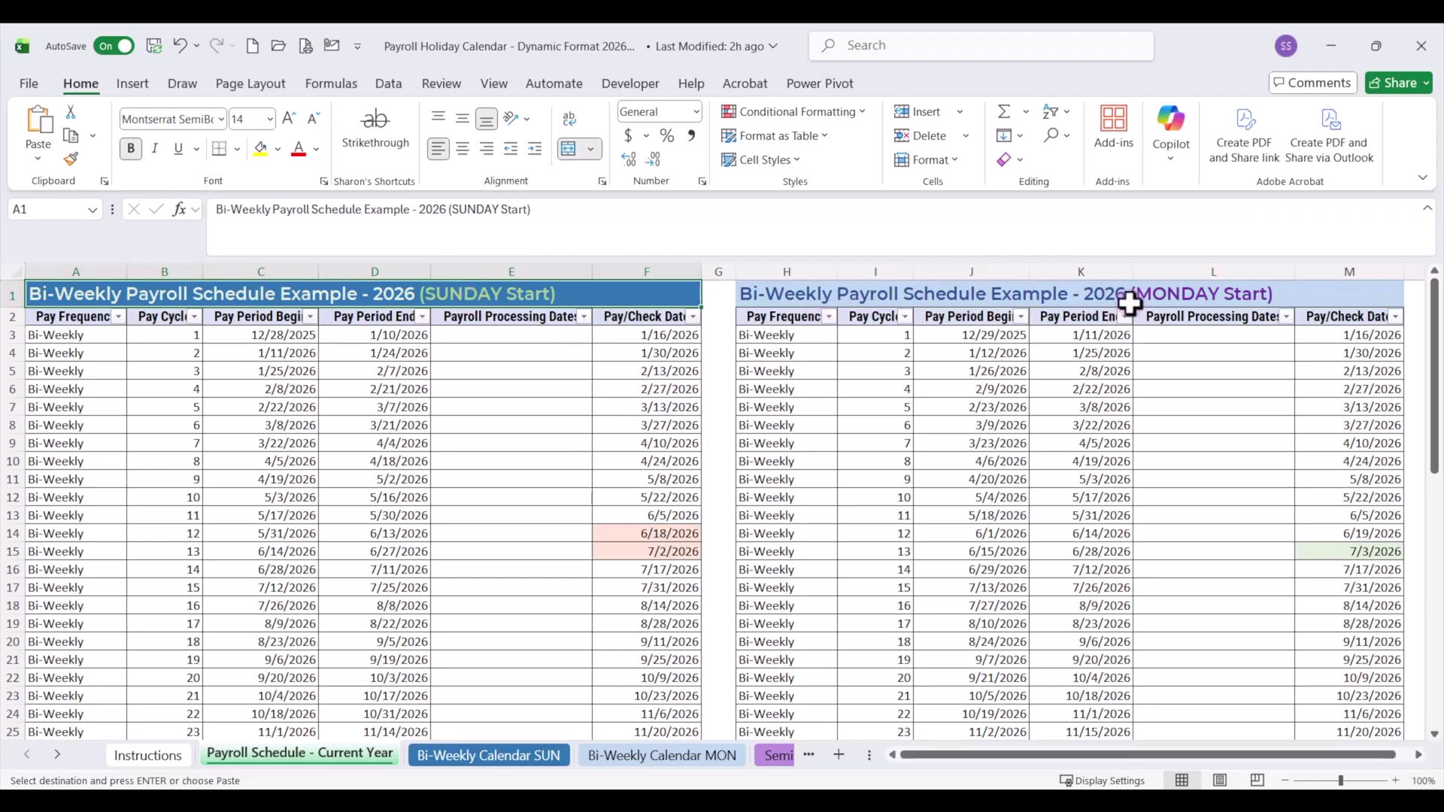
scroll(967, 412, down, 9)
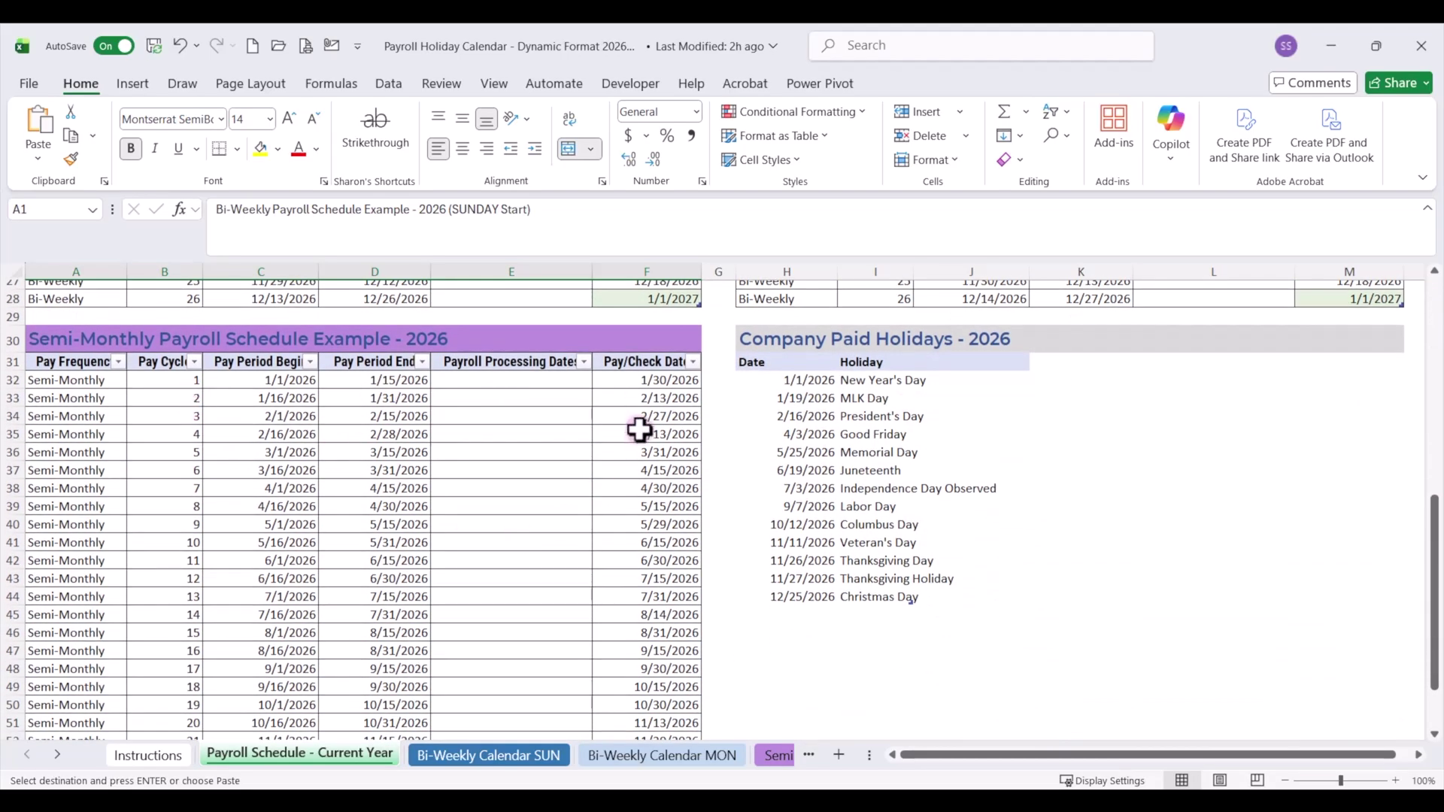
scroll(643, 549, down, 2)
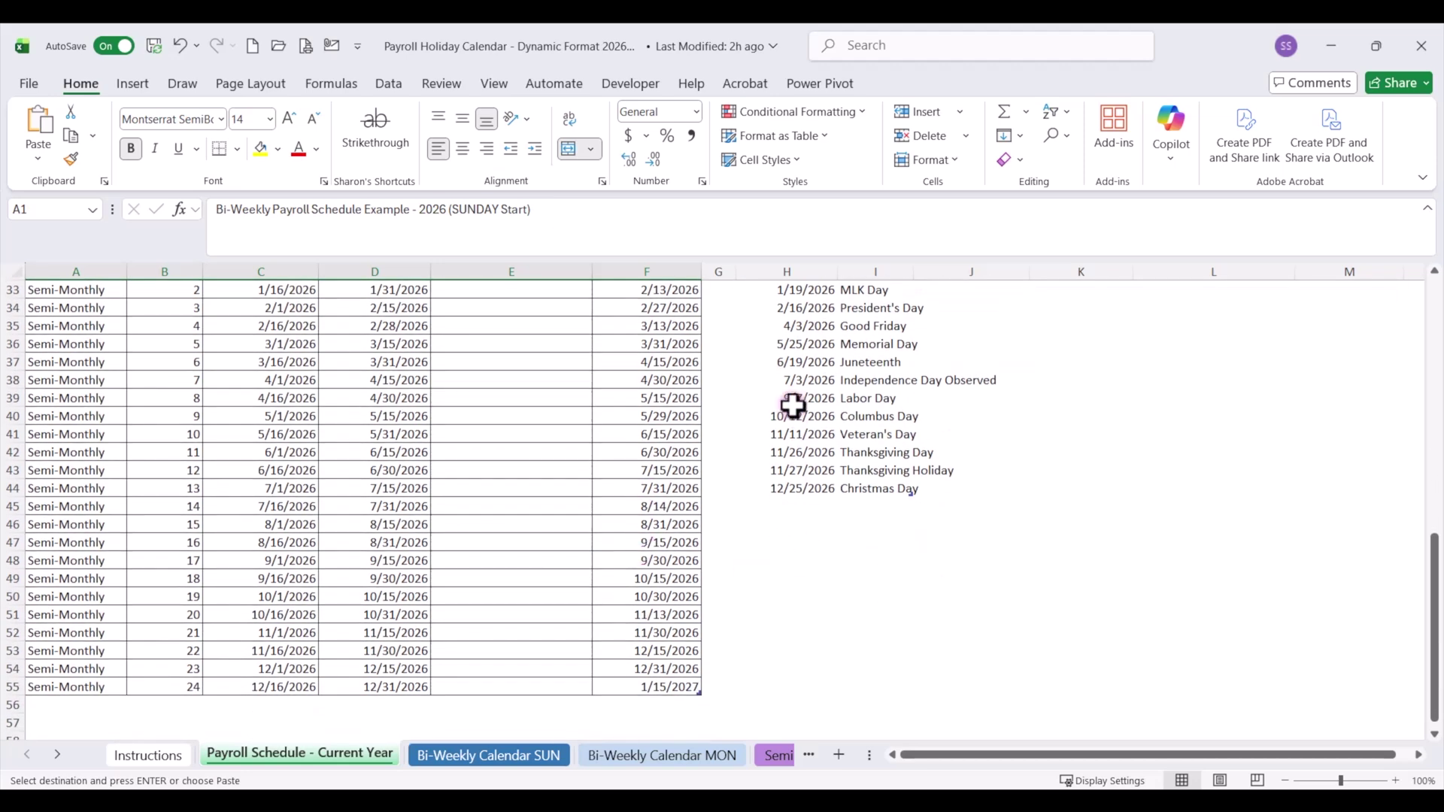
scroll(799, 458, up, 2)
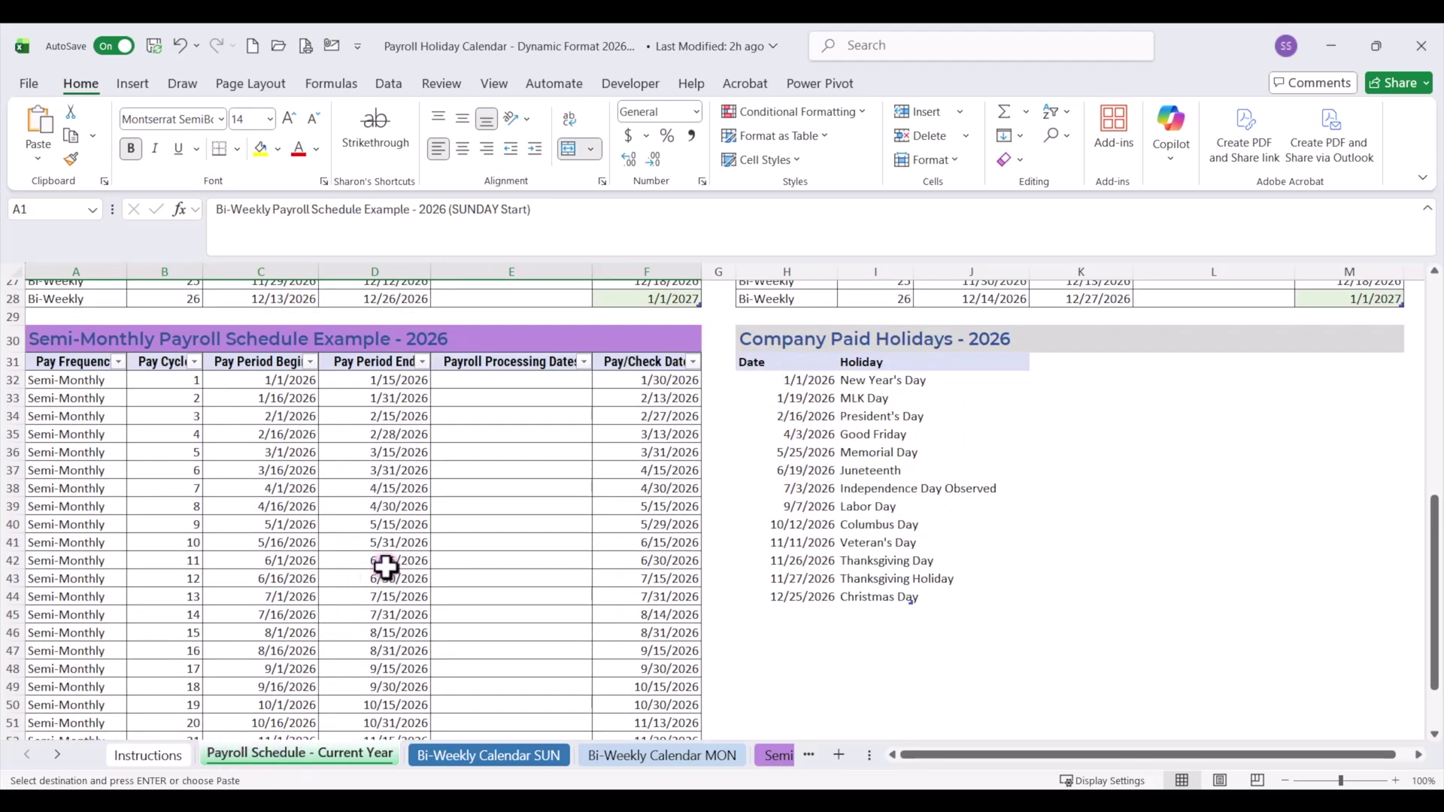
scroll(402, 567, up, 8)
scroll(402, 567, up, 1)
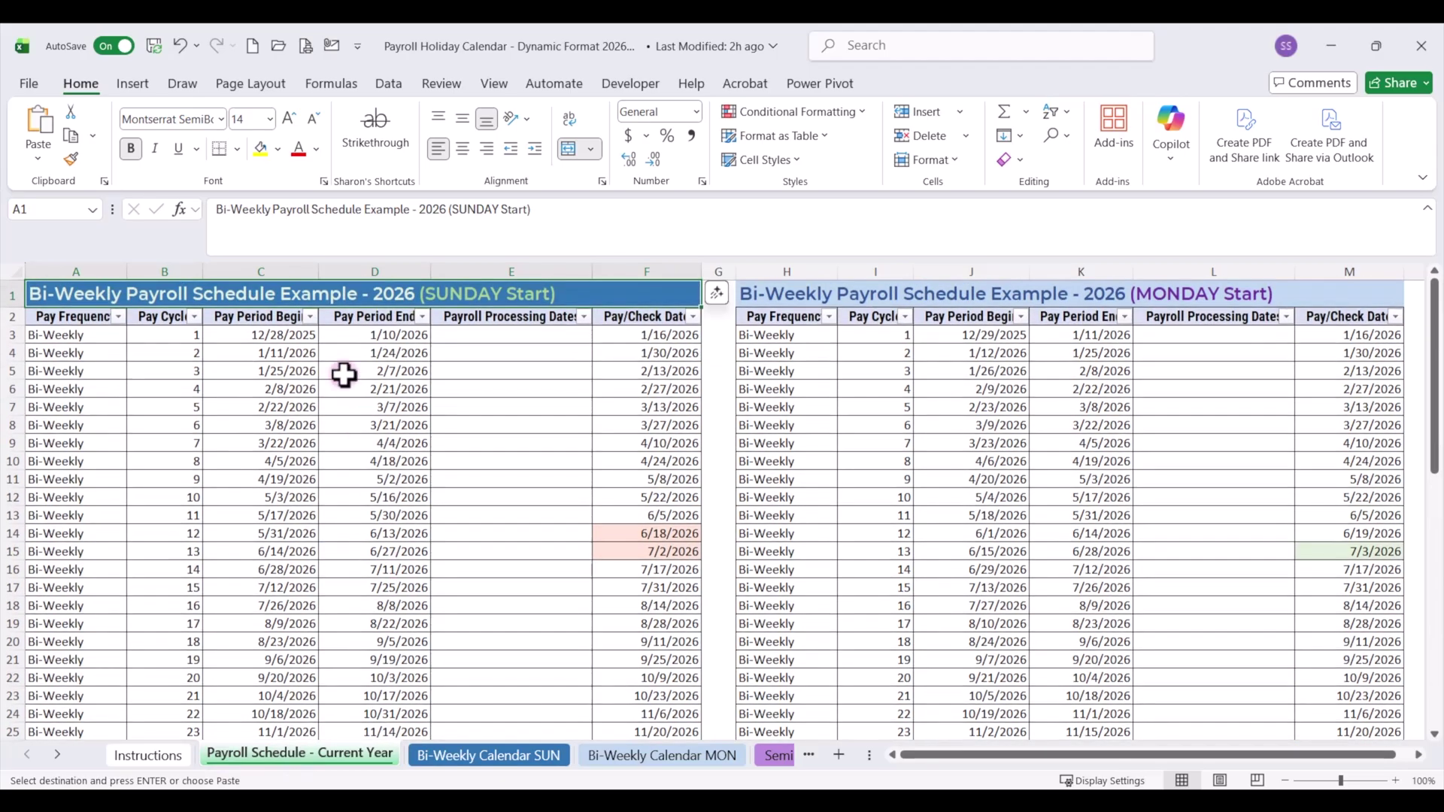
click(186, 300)
Browse the Bi-Weekly SUN, Bi-Weekly MON, Semi-Monthly SUN and Semi-Monthly MON calendar sheets.
click(489, 755)
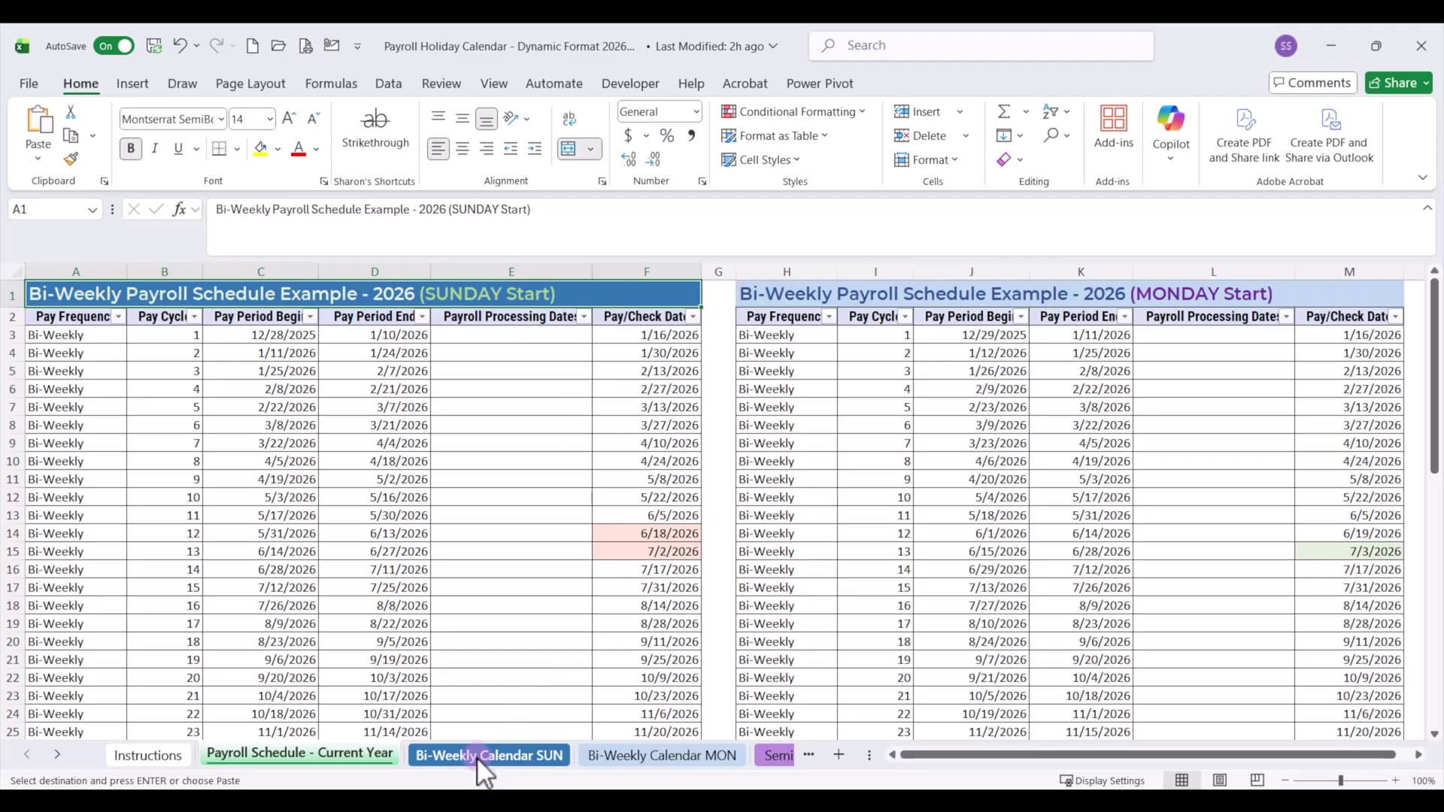
click(202, 439)
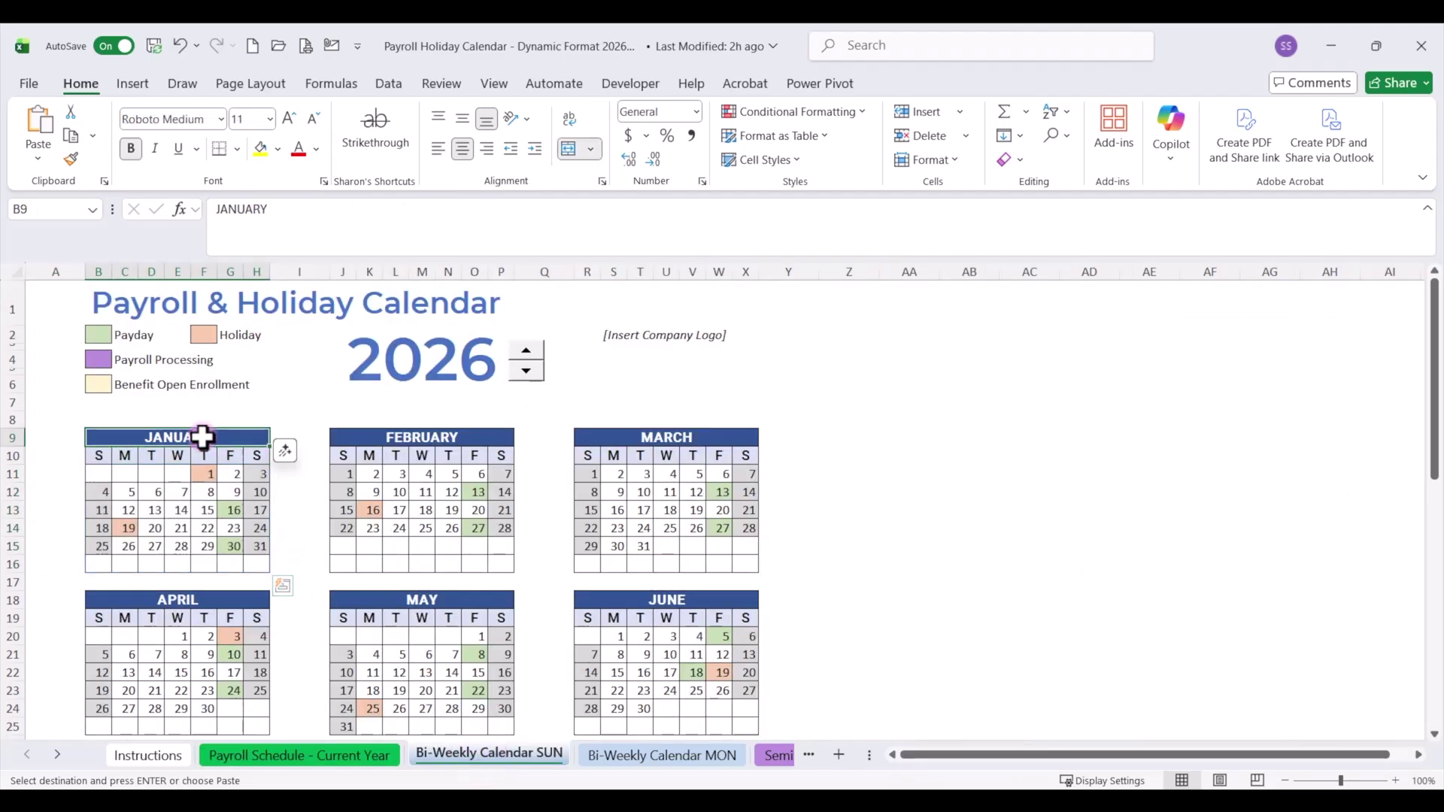
click(641, 757)
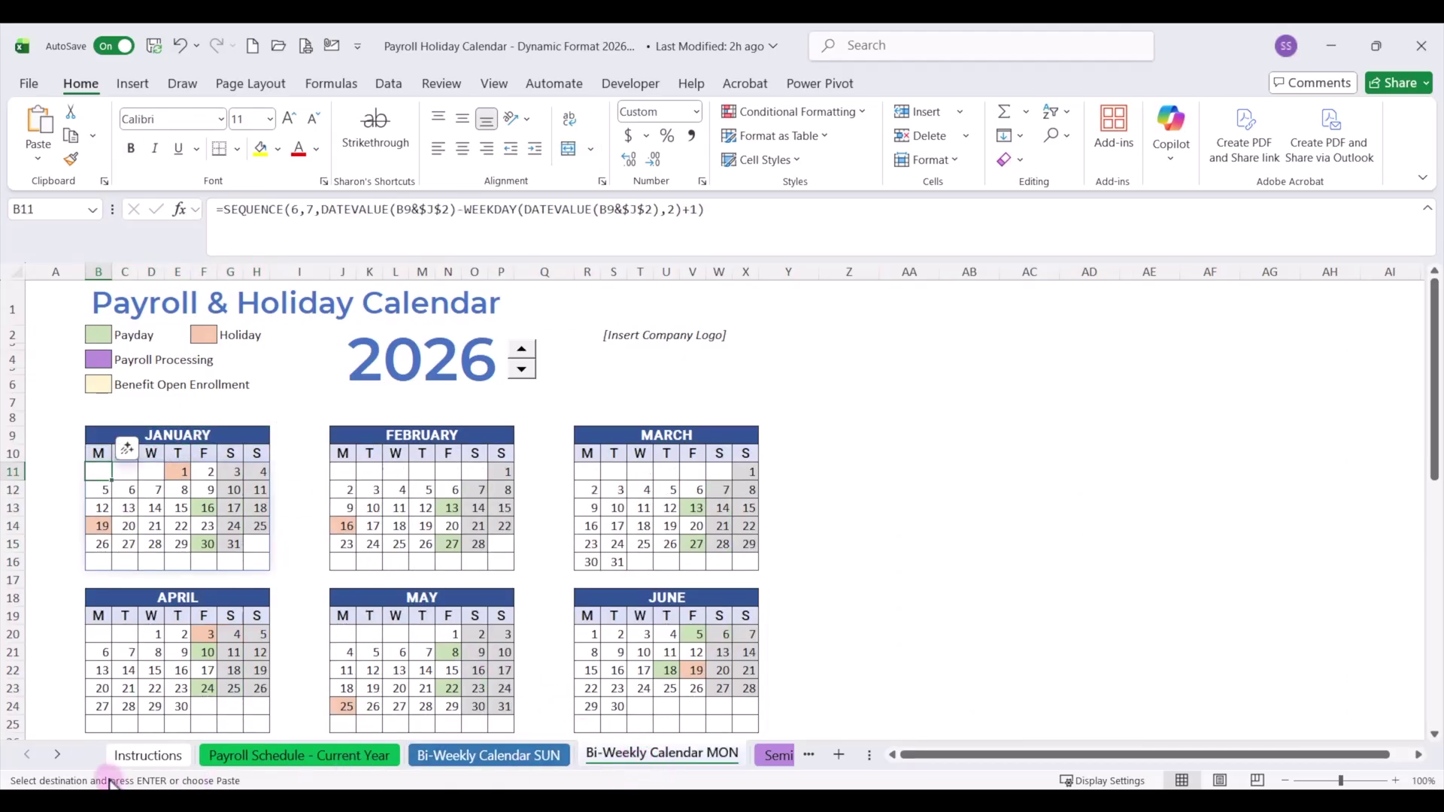
click(58, 755)
click(58, 755)
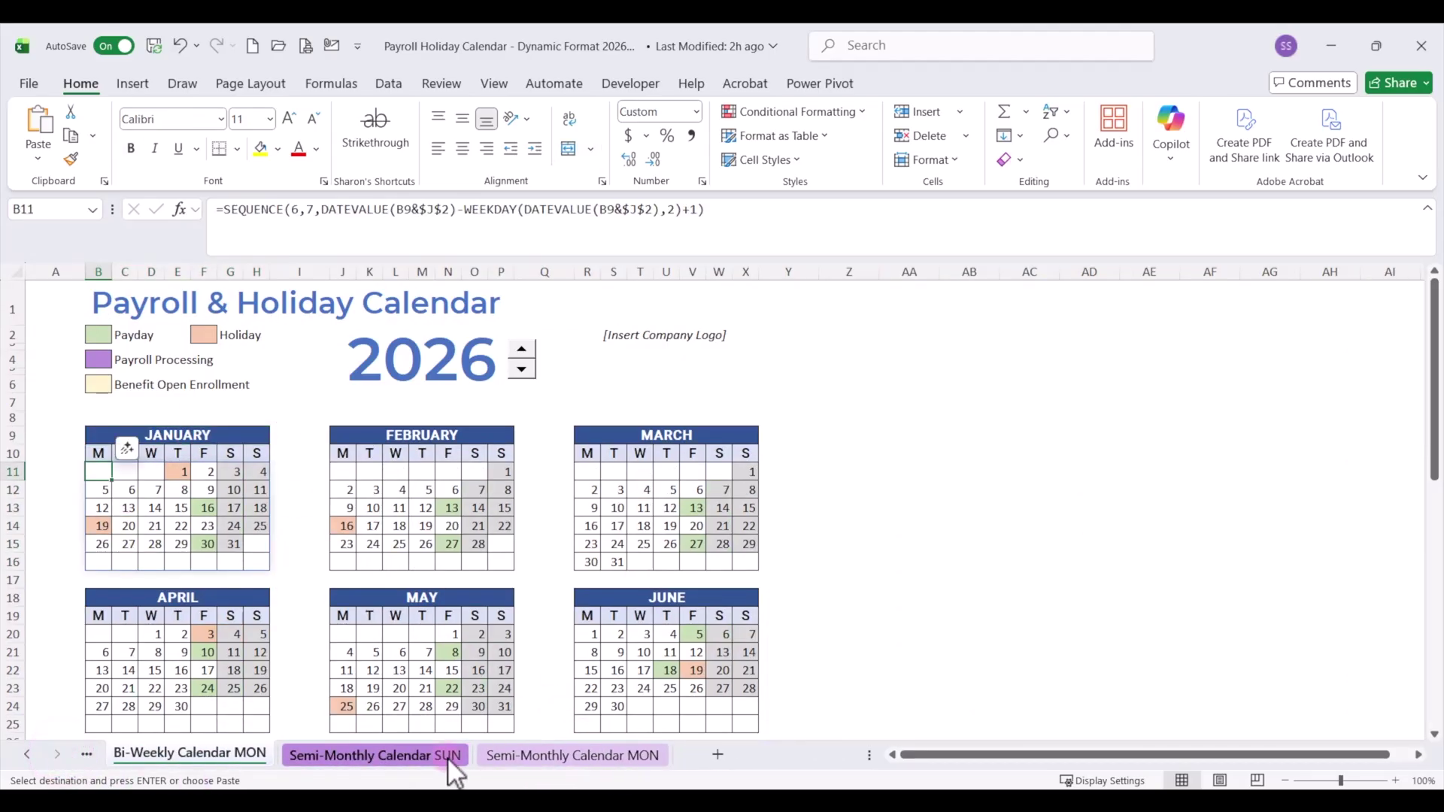
click(374, 756)
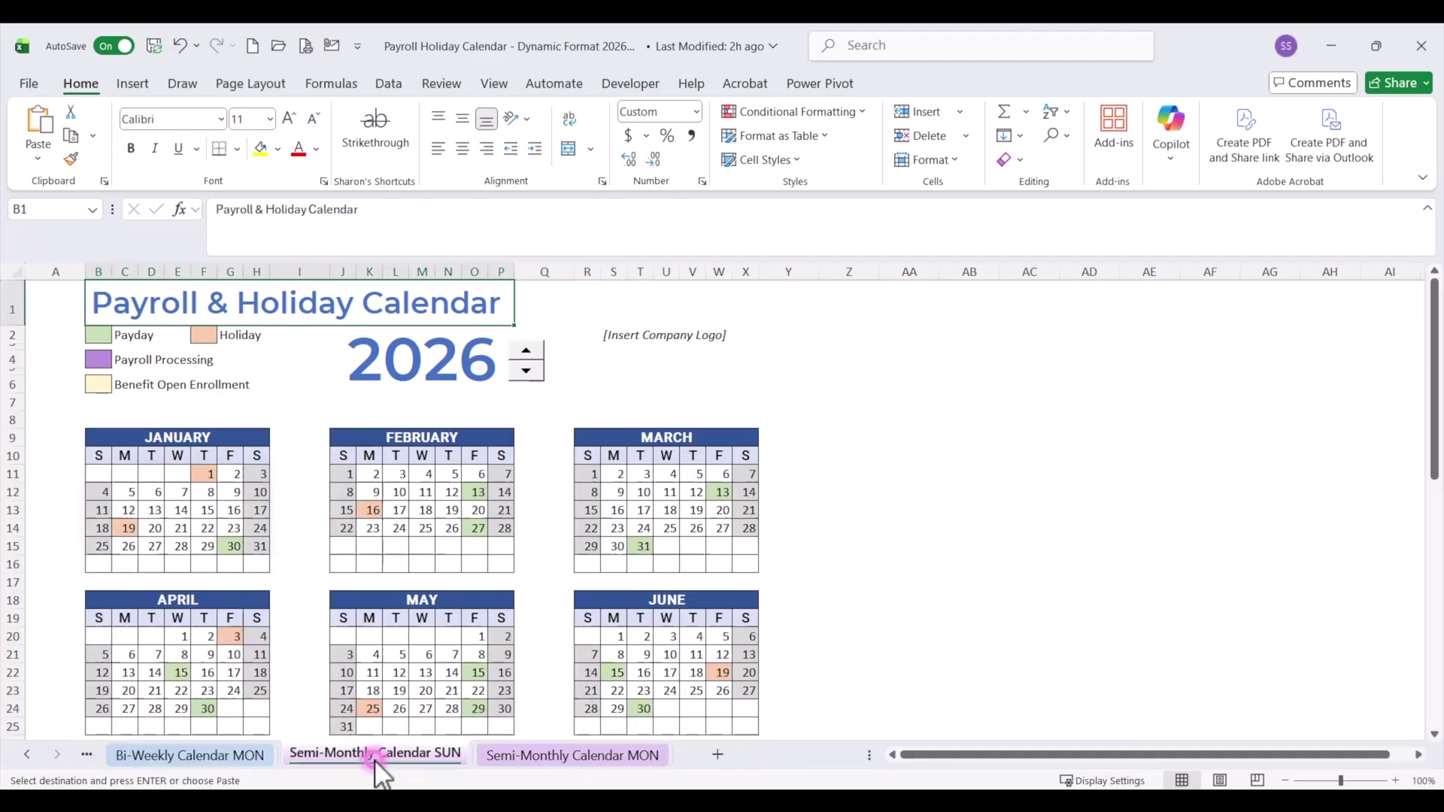
click(565, 760)
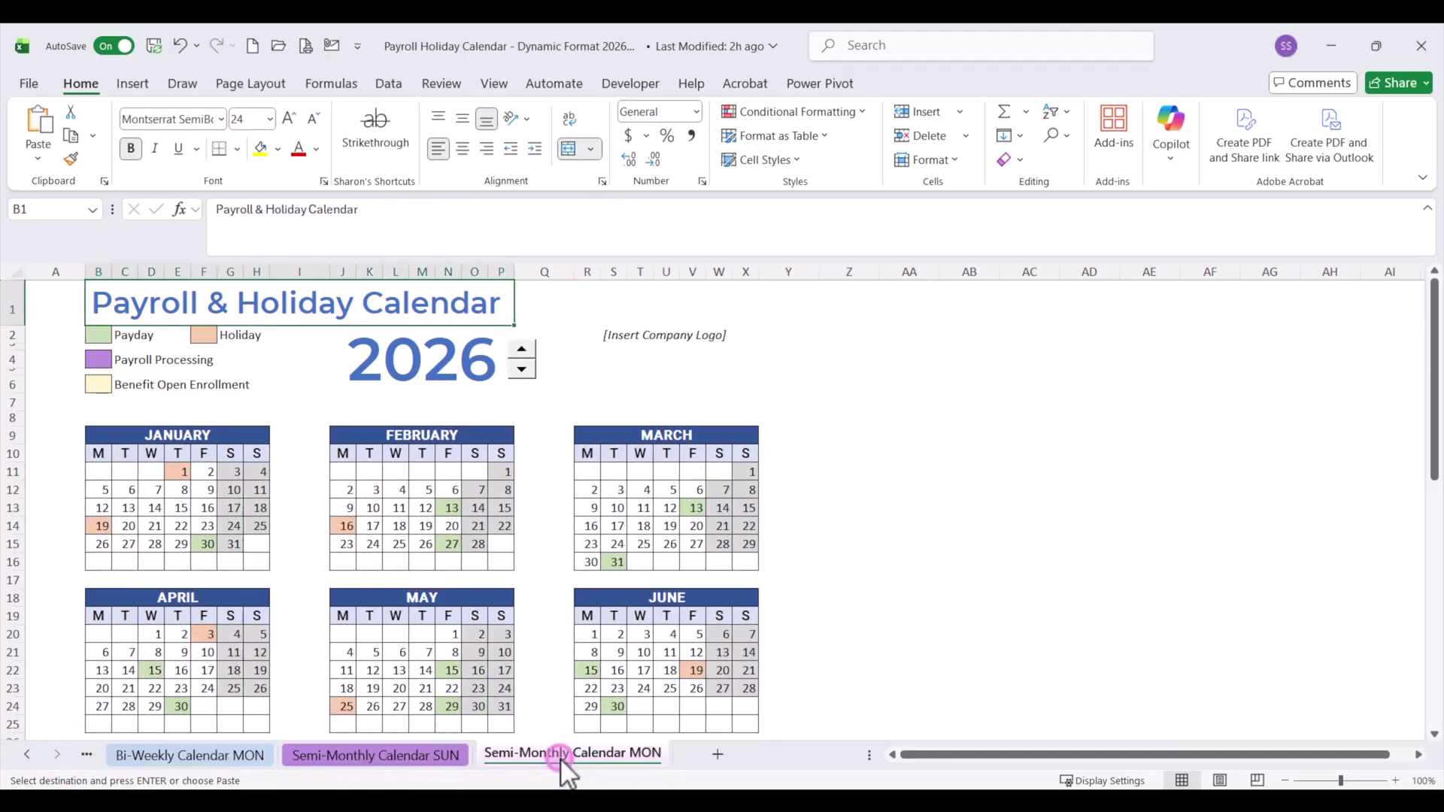